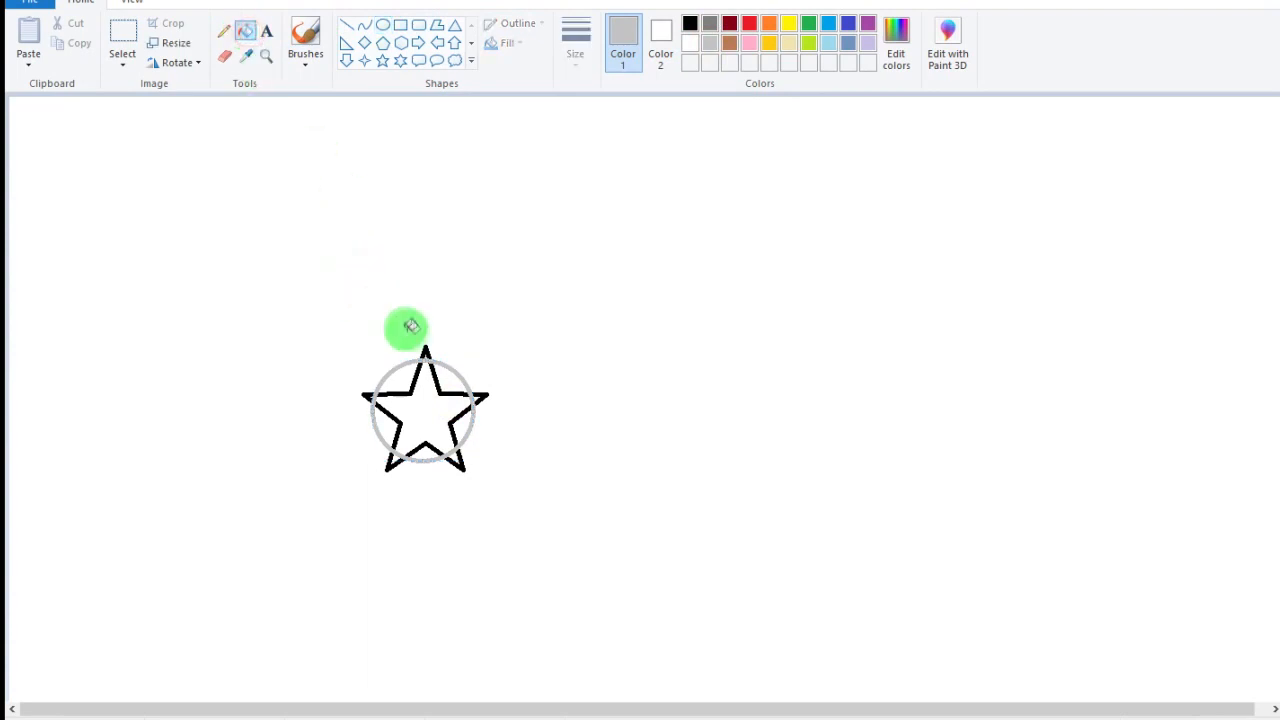
# - Recolour every black segment of the star's outline light gray with Fill and undo the trial fill inside the star
pyautogui.click(435, 368)
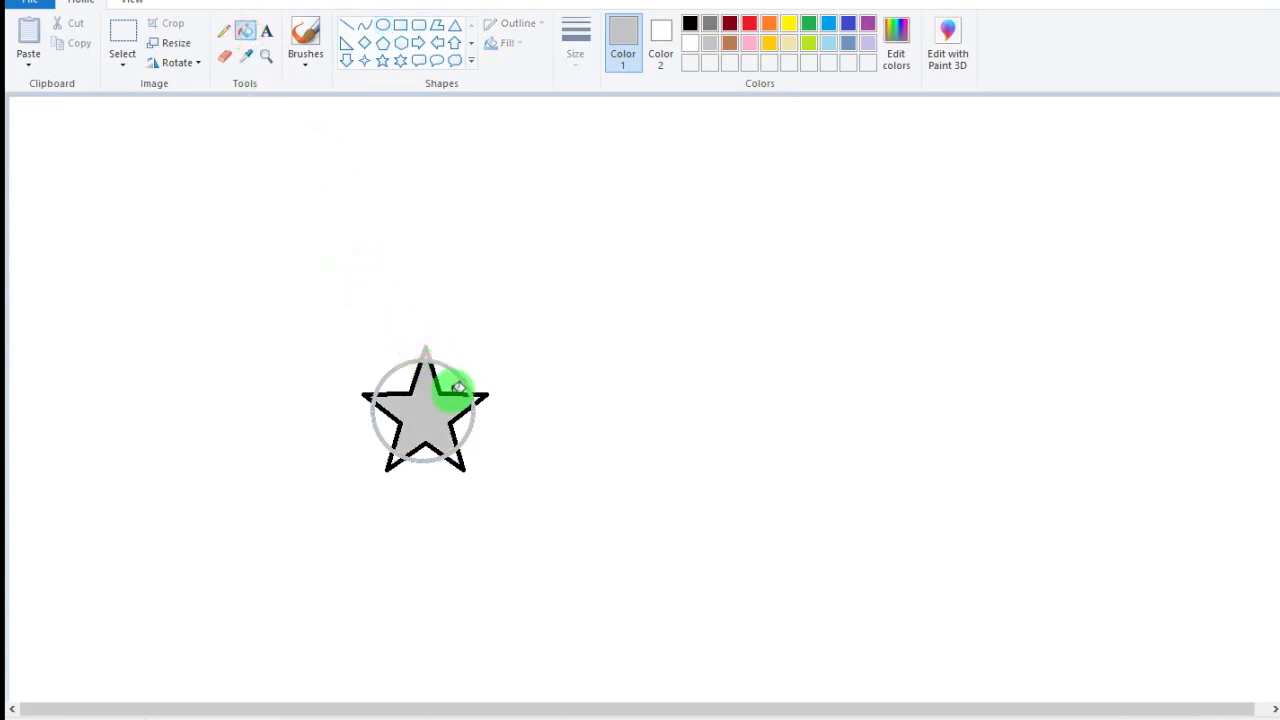
pyautogui.rightClick(452, 391)
pyautogui.click(479, 391)
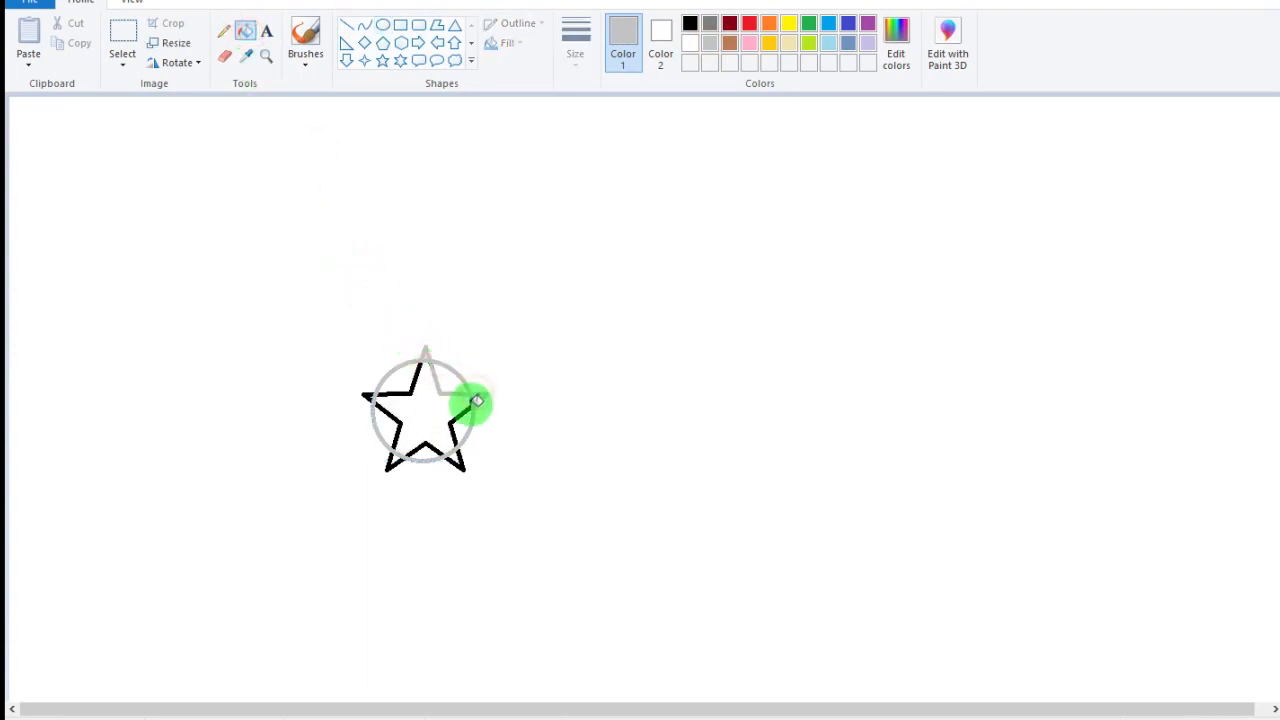
pyautogui.click(470, 408)
pyautogui.click(458, 450)
pyautogui.click(429, 446)
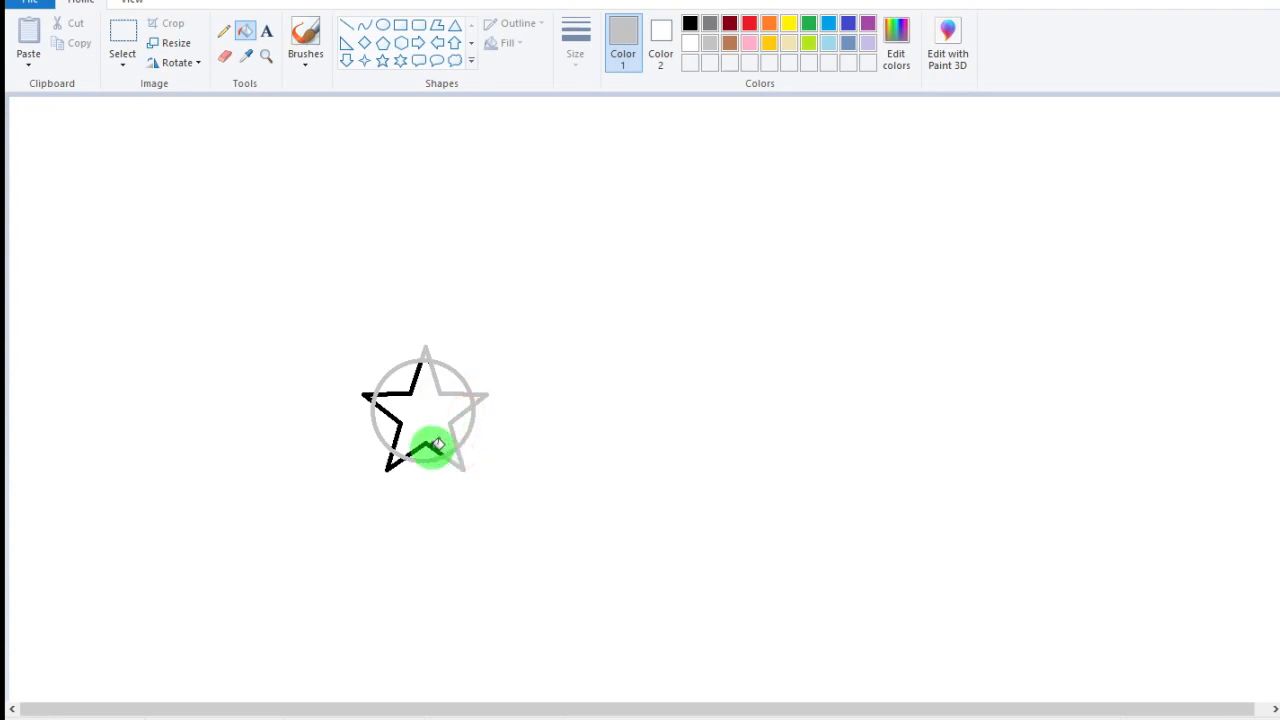
pyautogui.click(400, 458)
pyautogui.click(417, 391)
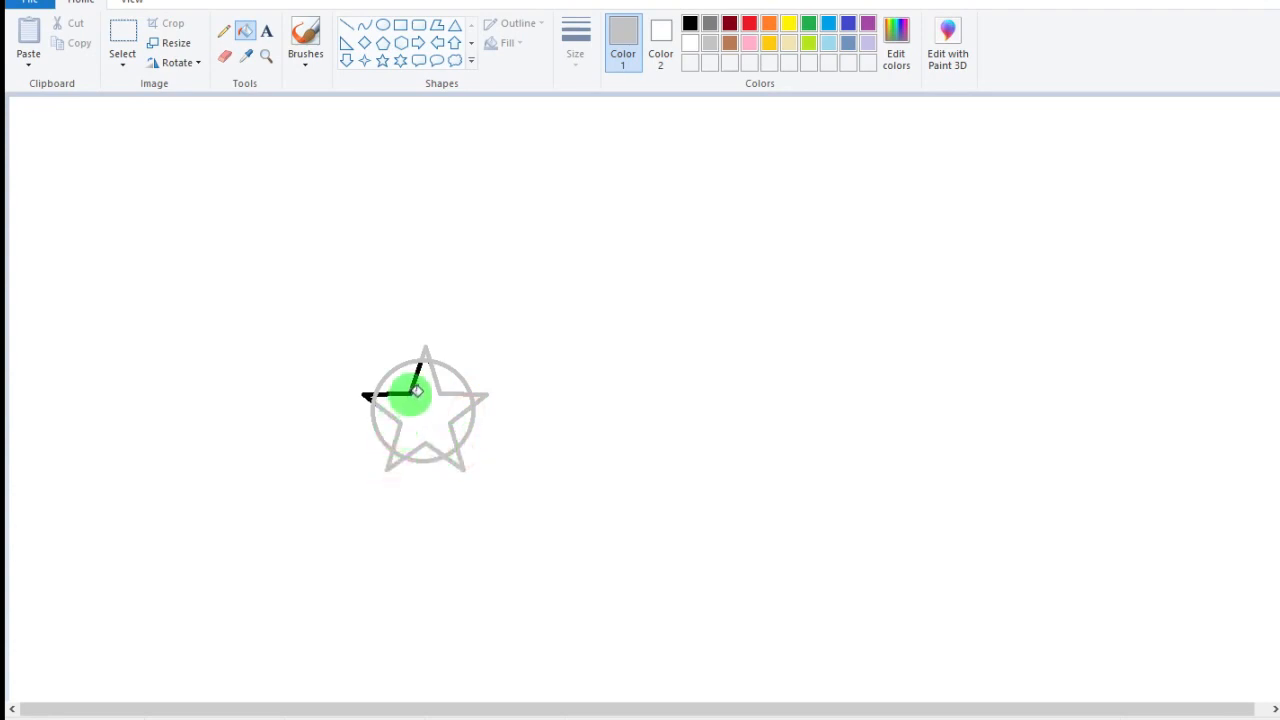
pyautogui.click(366, 396)
pyautogui.click(414, 406)
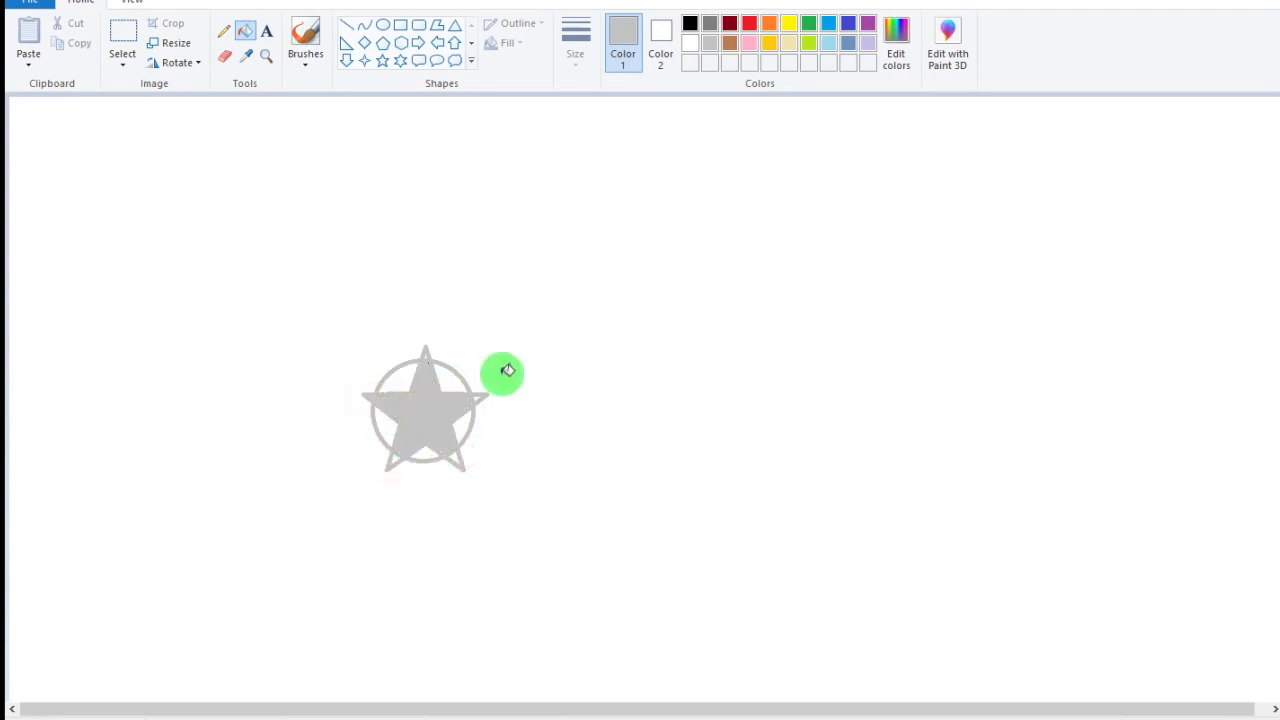
pyautogui.hotkey('ctrl', 'z')
# - Draw a circle fitted just outside the light gray ring and make its outline white to cut through the star's protruding tips
pyautogui.click(674, 66)
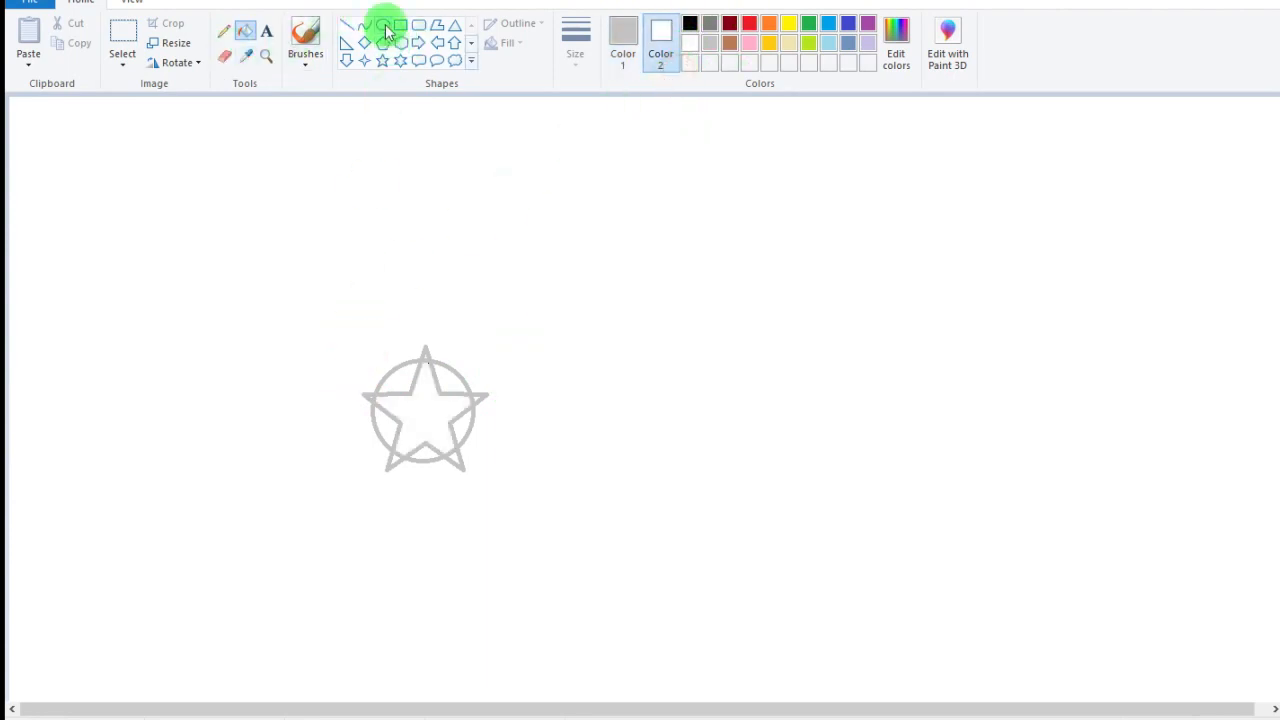
pyautogui.click(384, 27)
pyautogui.click(623, 40)
pyautogui.click(689, 23)
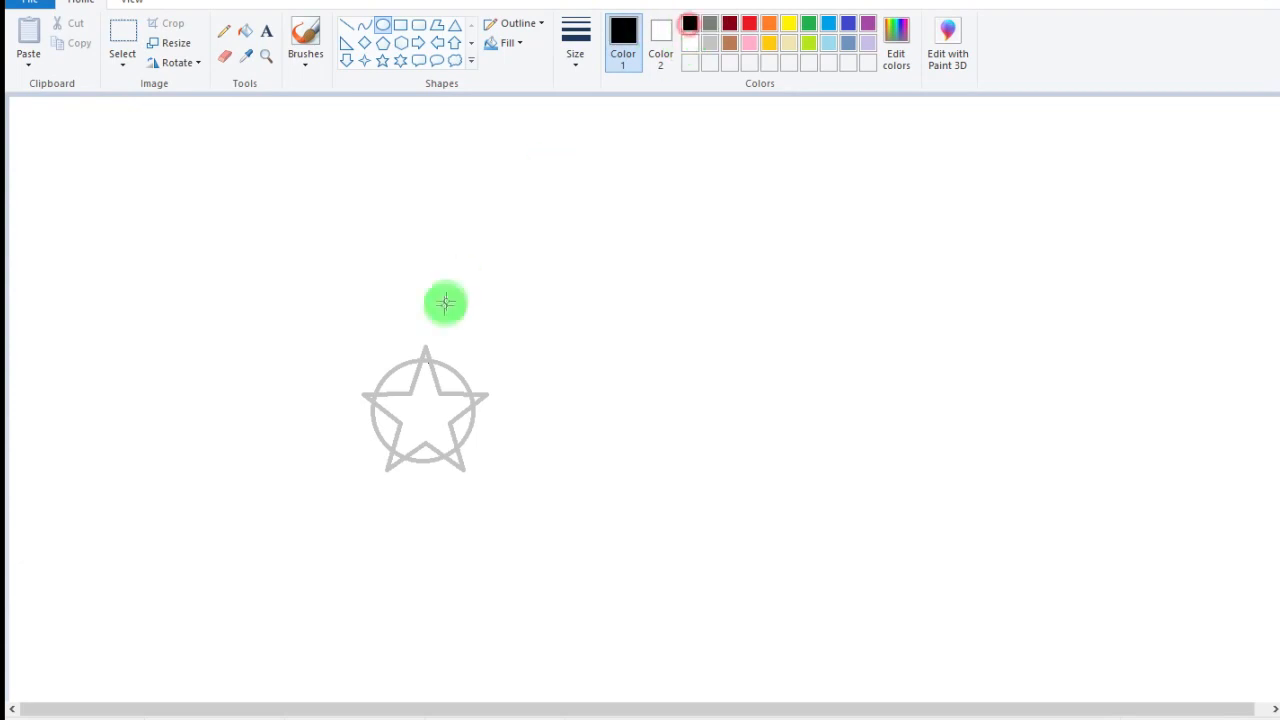
pyautogui.moveTo(366, 346); pyautogui.dragTo(490, 468)
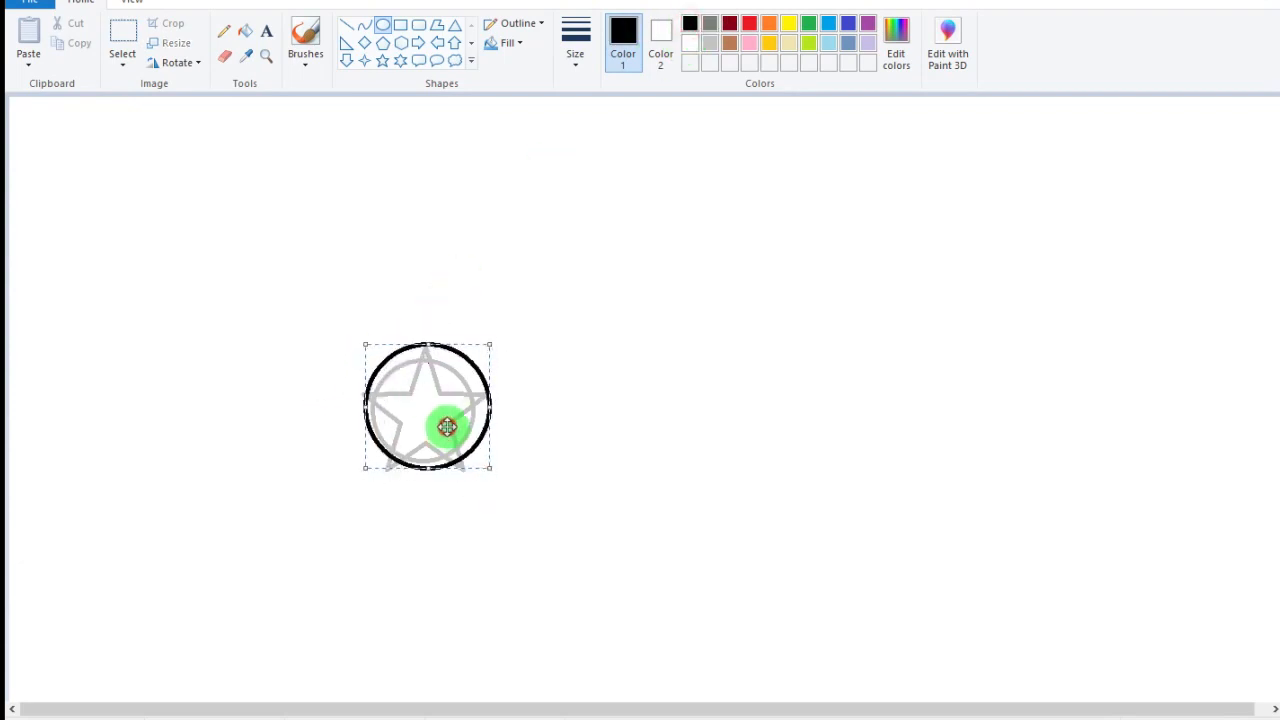
pyautogui.moveTo(447, 427); pyautogui.dragTo(441, 421)
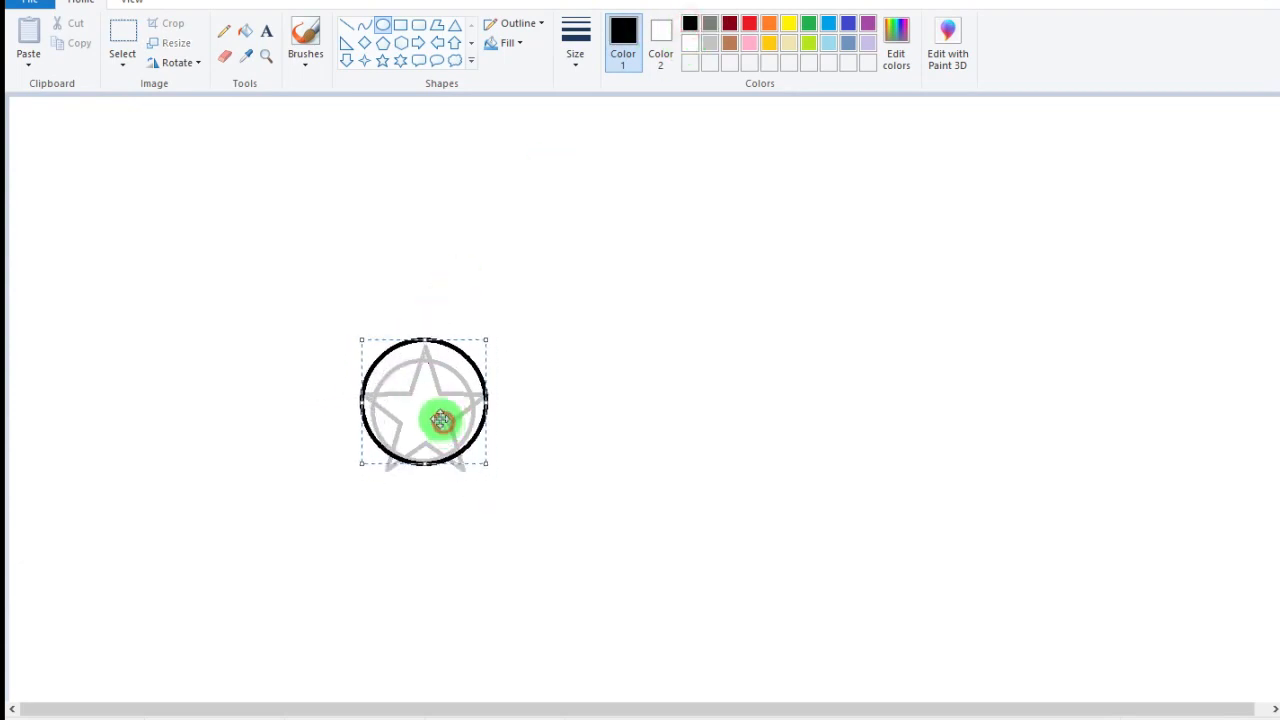
pyautogui.moveTo(429, 339); pyautogui.dragTo(434, 356)
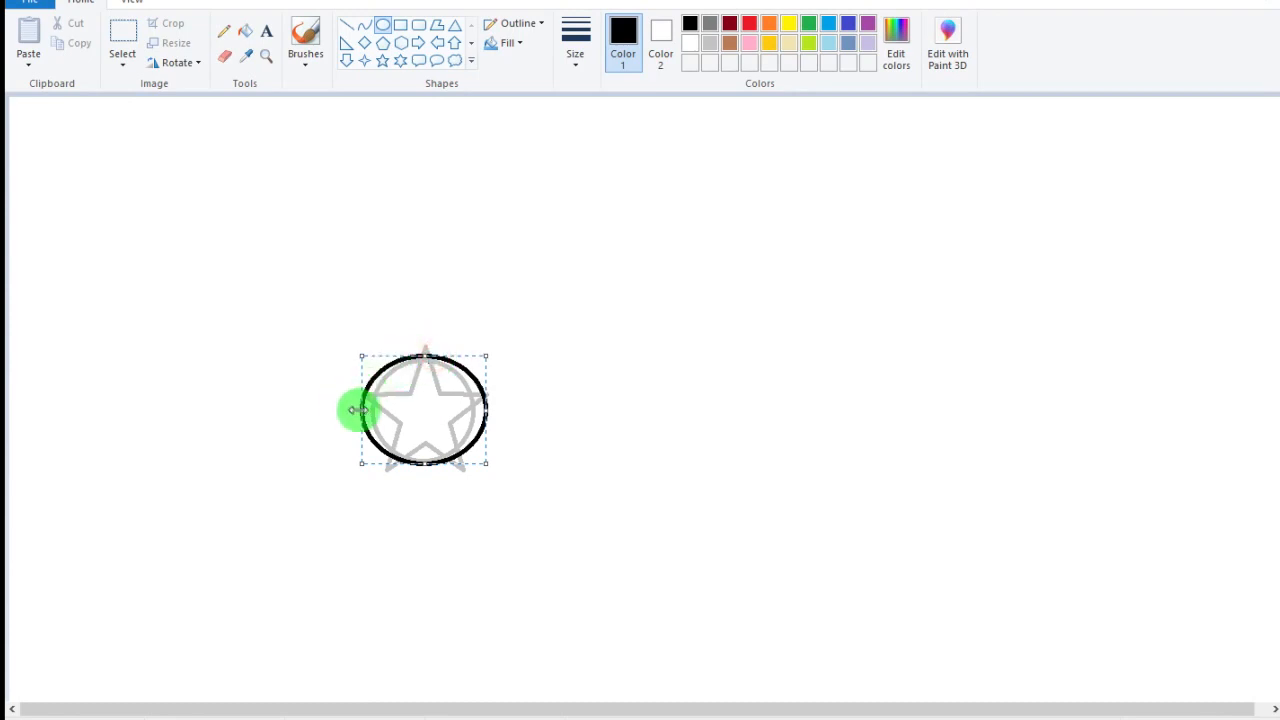
pyautogui.moveTo(358, 408); pyautogui.dragTo(372, 411)
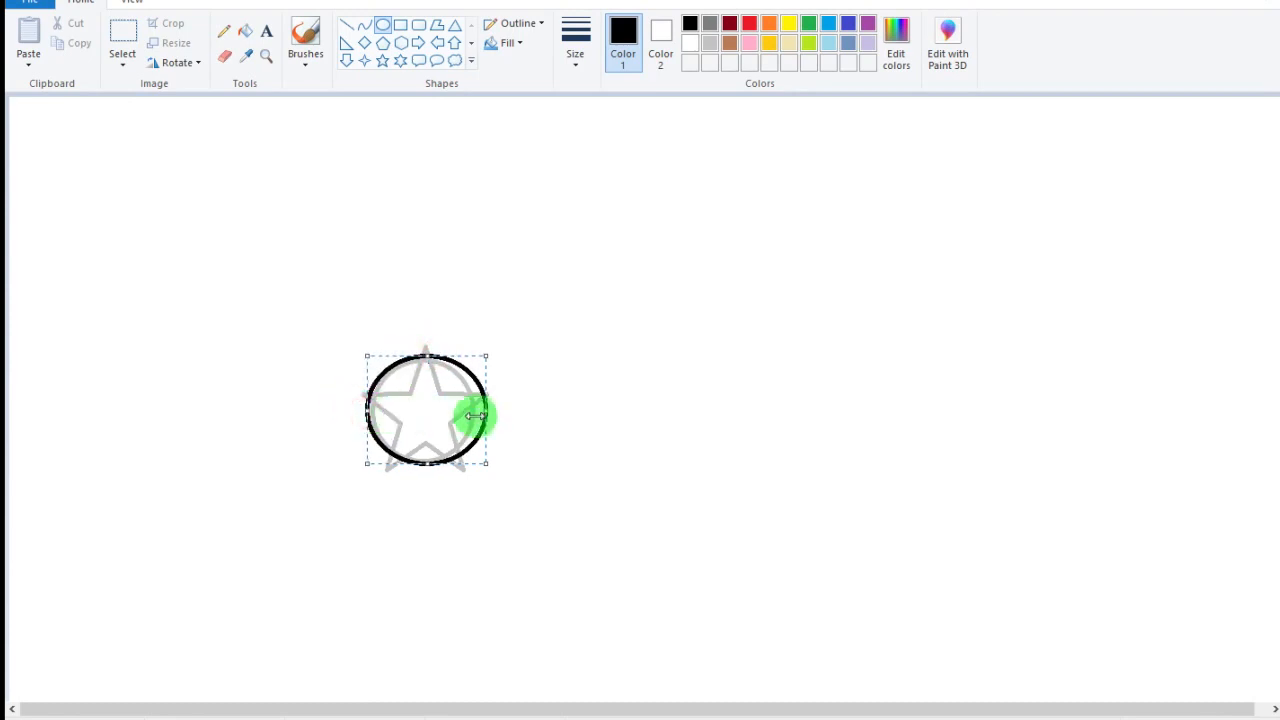
pyautogui.moveTo(489, 413); pyautogui.dragTo(478, 418)
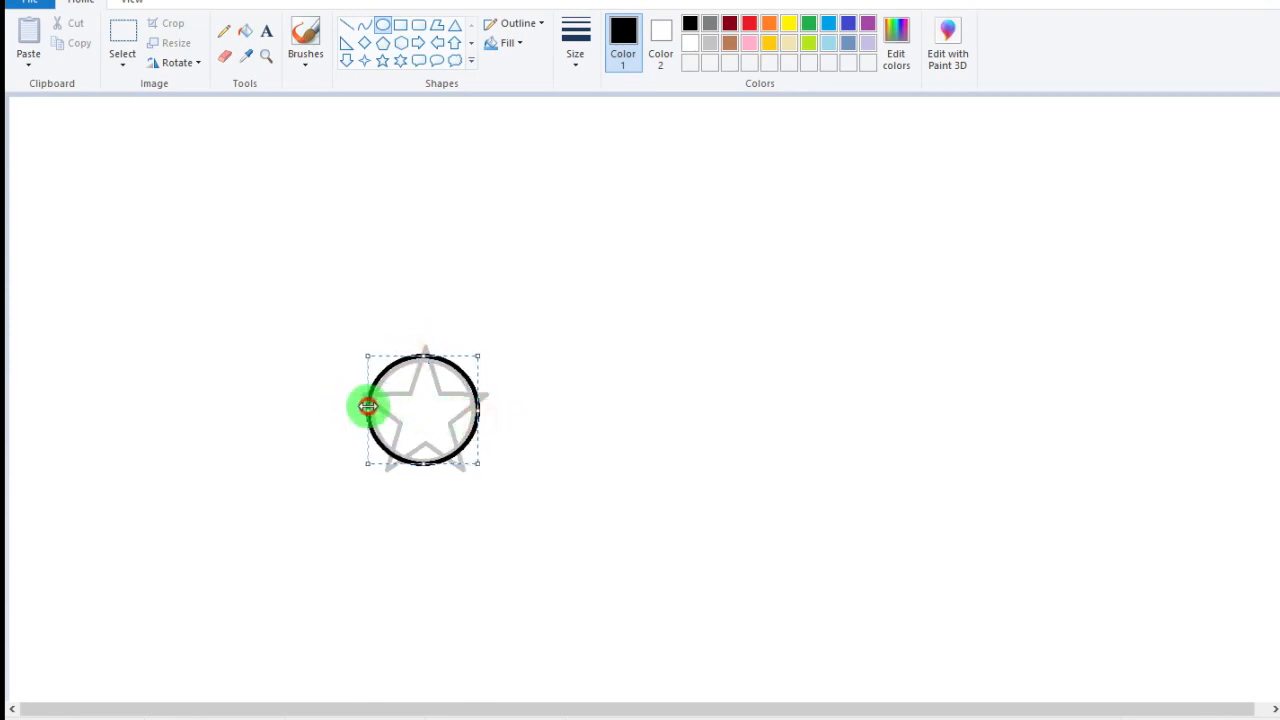
pyautogui.click(690, 43)
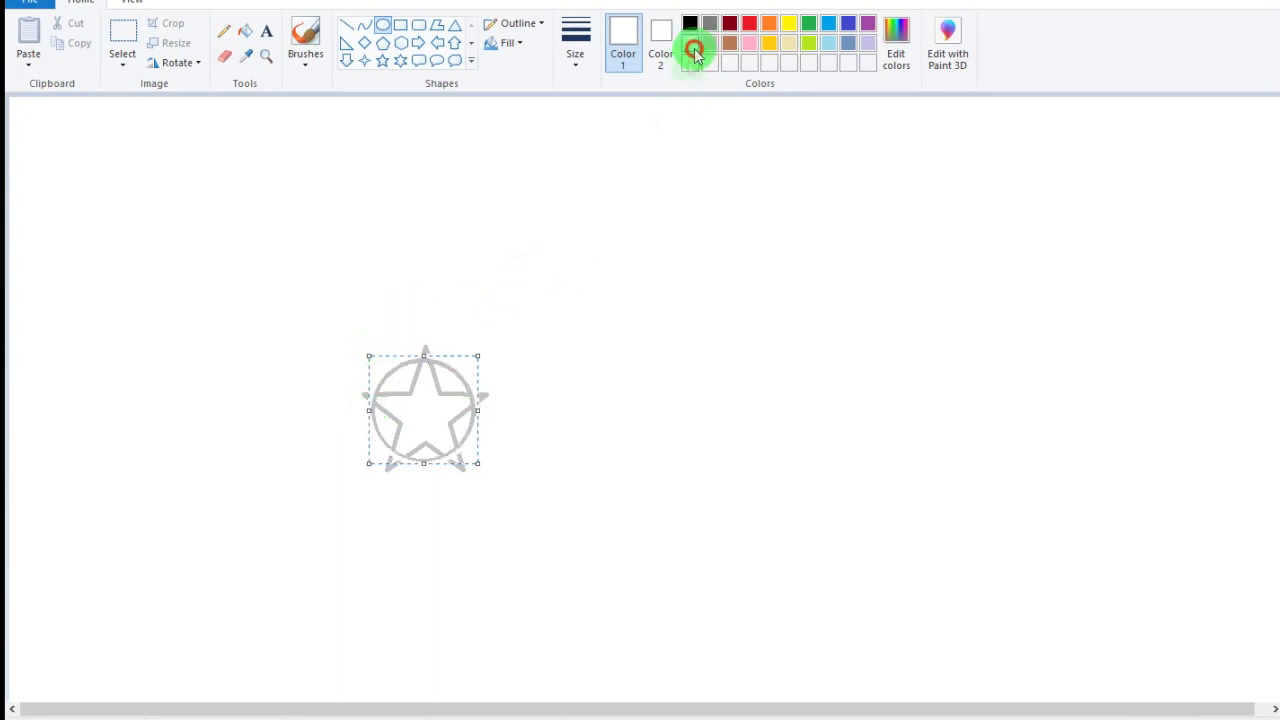
pyautogui.click(593, 236)
# - Fill the leftover star tips outside the ring with white and fill the star's interior with light gray
pyautogui.click(245, 30)
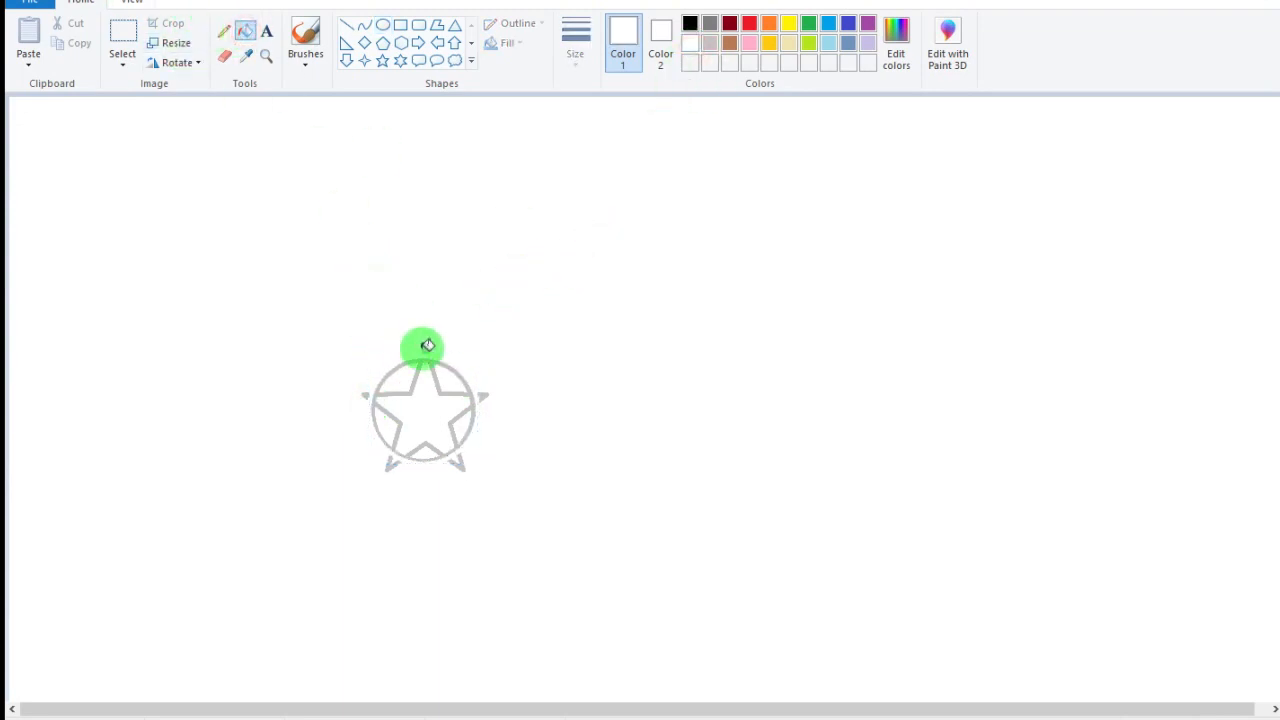
pyautogui.click(425, 348)
pyautogui.click(460, 461)
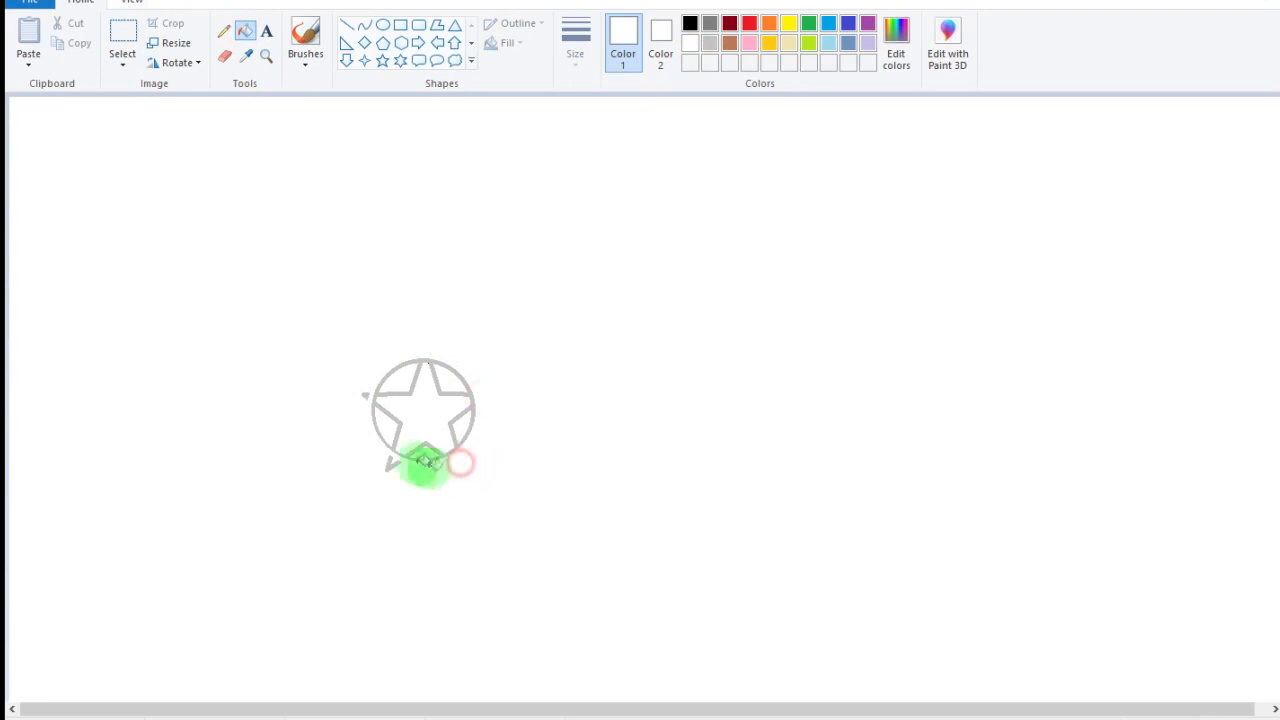
pyautogui.click(389, 462)
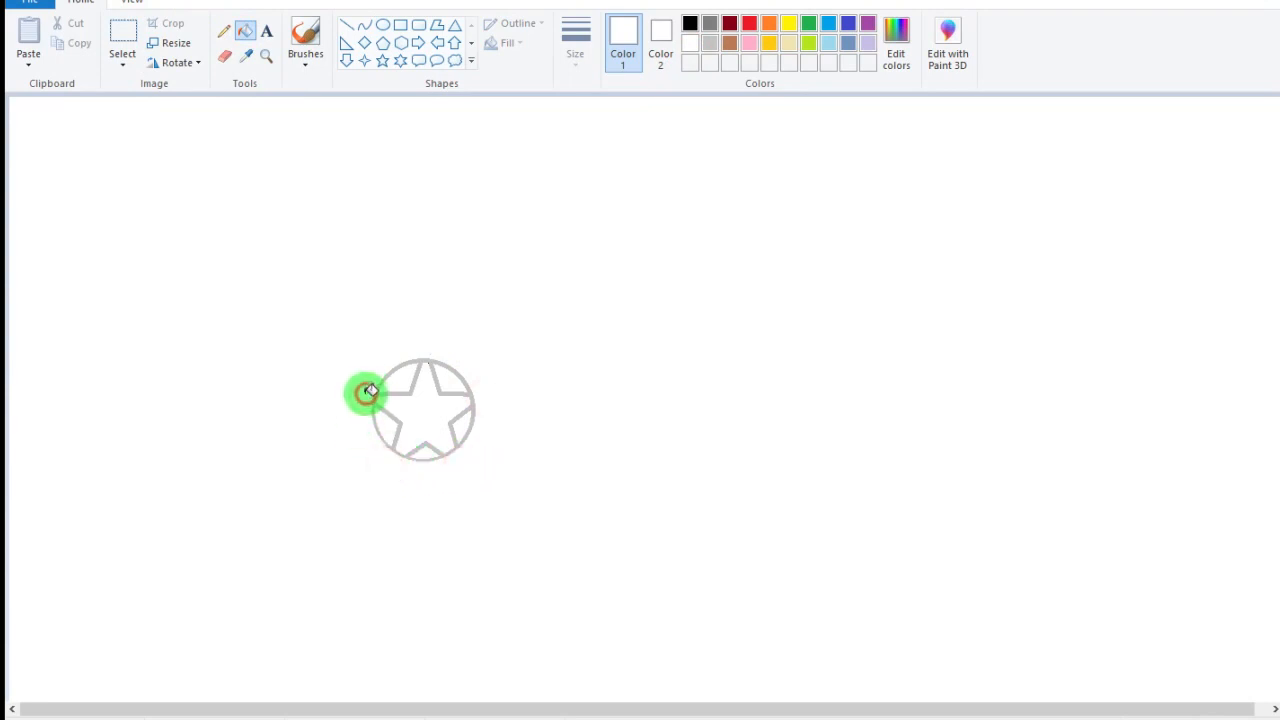
pyautogui.click(707, 40)
pyautogui.click(418, 410)
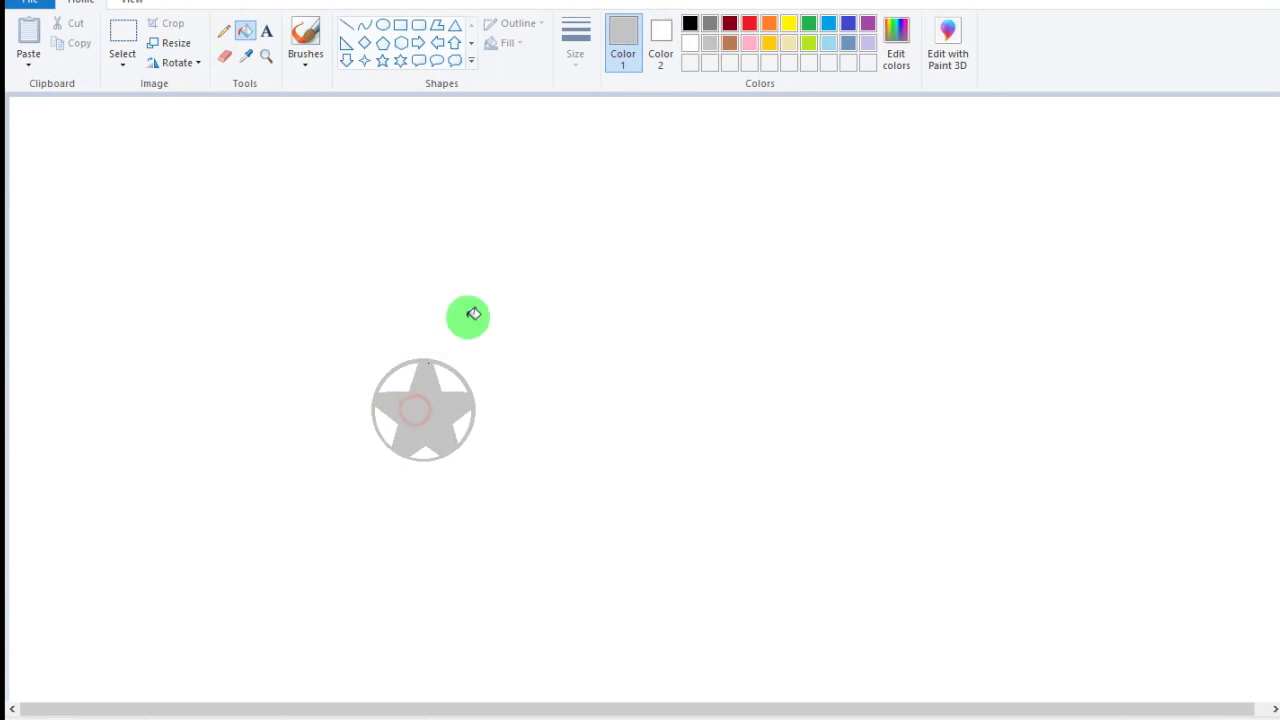
# - Draw a dark gray circle fitted tightly around the light gray ring and set the drawing colour to black
pyautogui.click(709, 22)
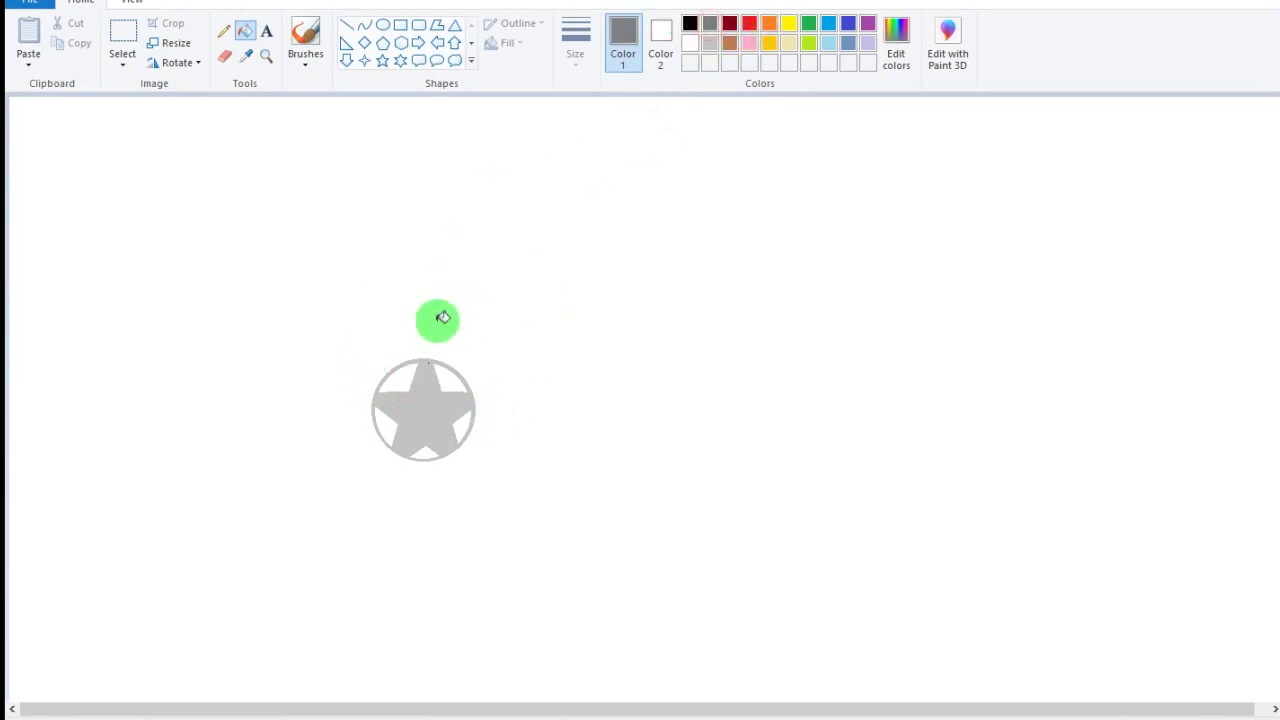
pyautogui.click(385, 30)
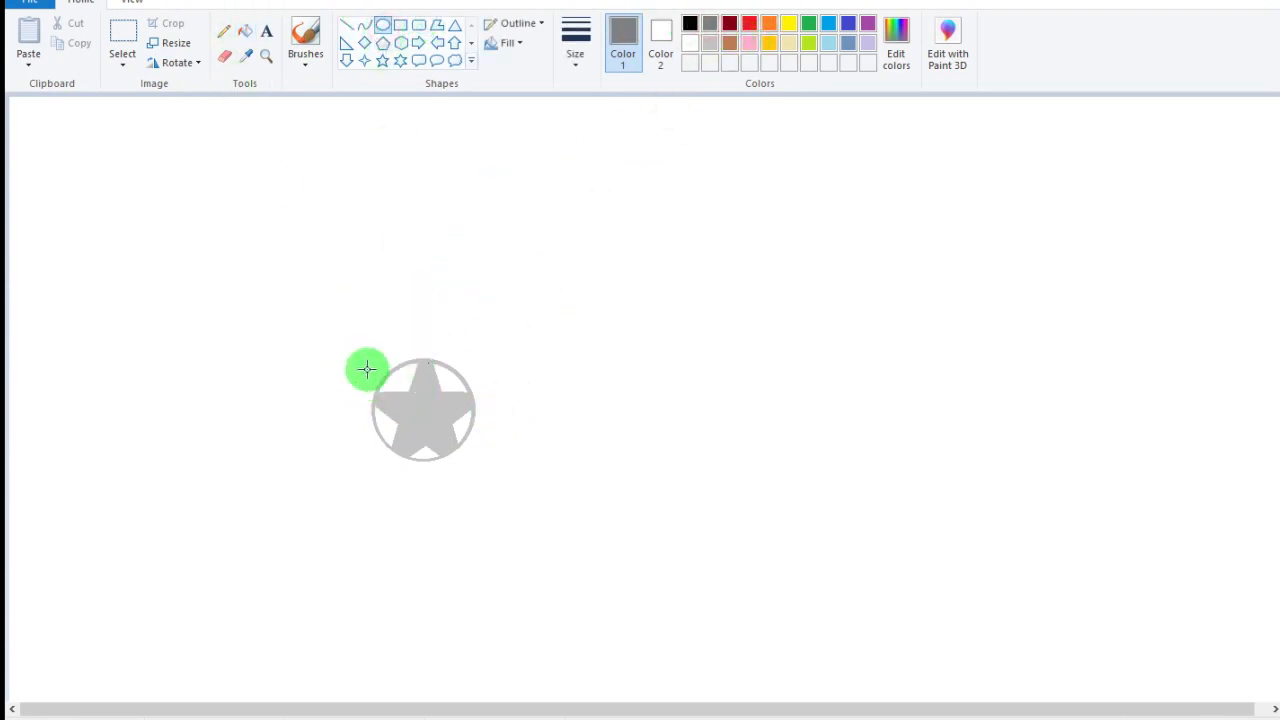
pyautogui.moveTo(366, 369)
pyautogui.mouseDown()
pyautogui.moveTo(511, 480)
pyautogui.moveTo(485, 466)
pyautogui.mouseUp()
pyautogui.moveTo(445, 411); pyautogui.dragTo(443, 412)
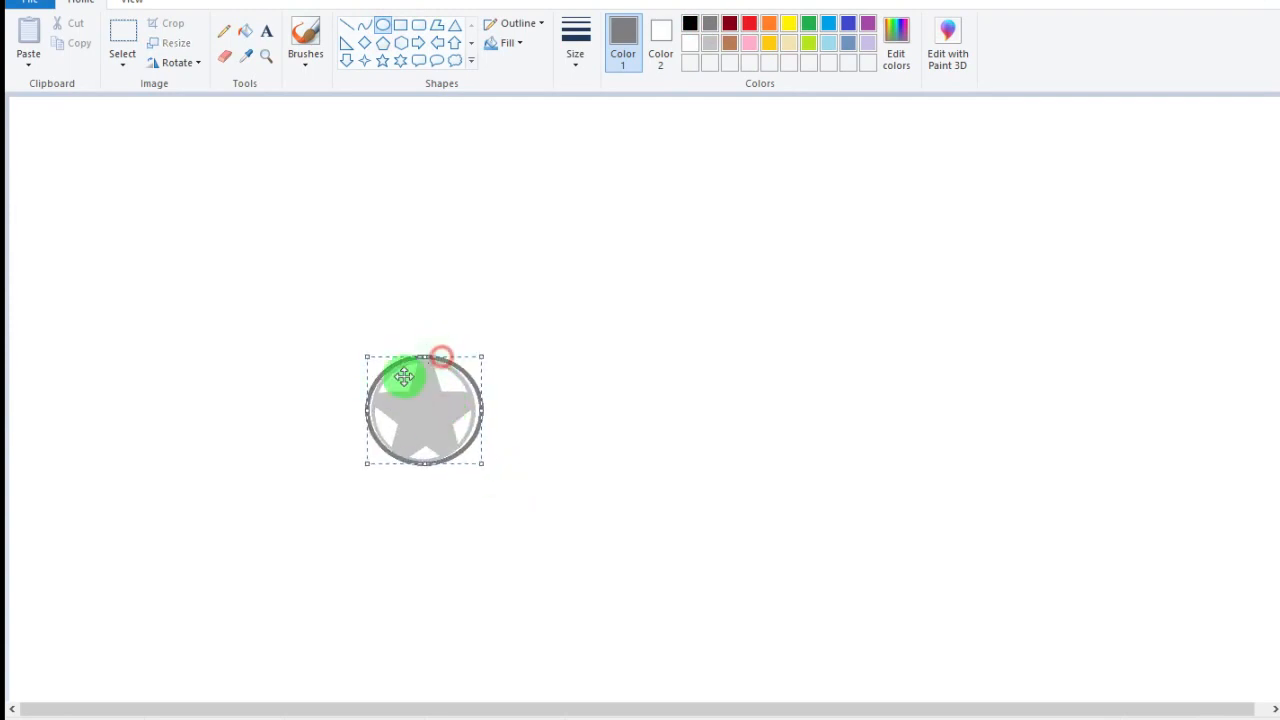
pyautogui.moveTo(366, 410); pyautogui.dragTo(370, 411)
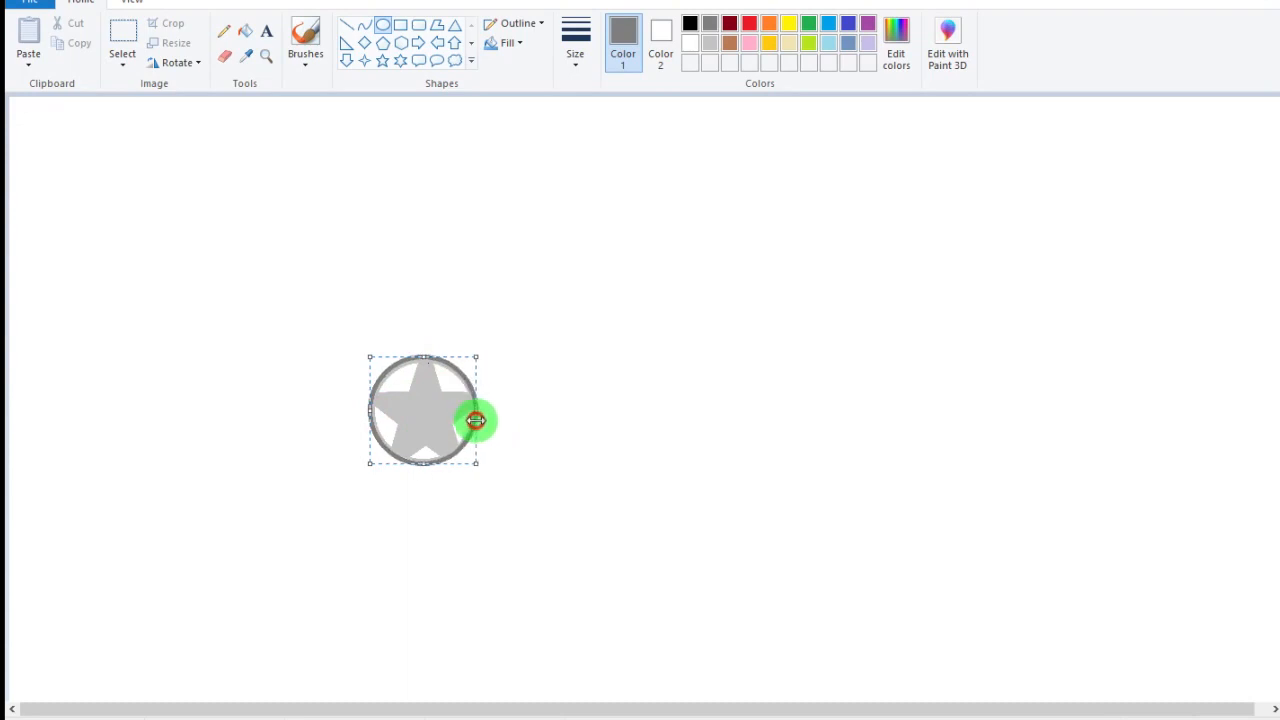
pyautogui.moveTo(483, 420); pyautogui.dragTo(478, 421)
pyautogui.click(600, 391)
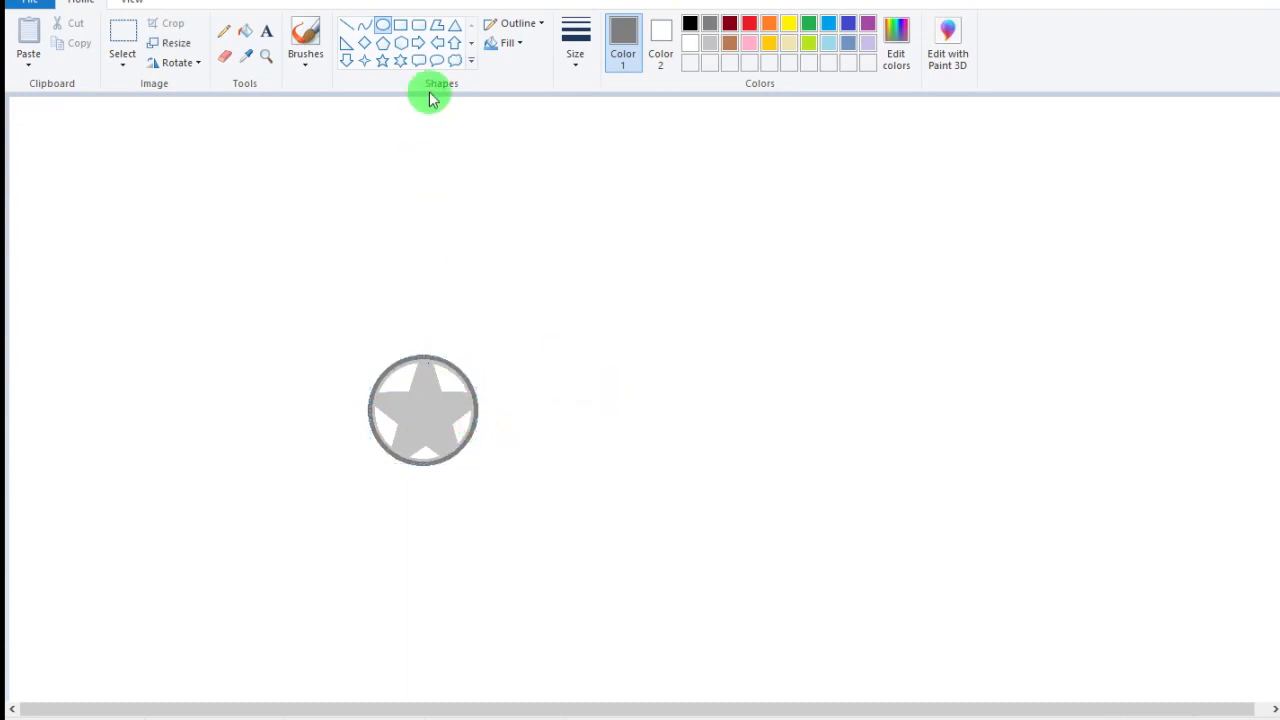
pyautogui.click(689, 23)
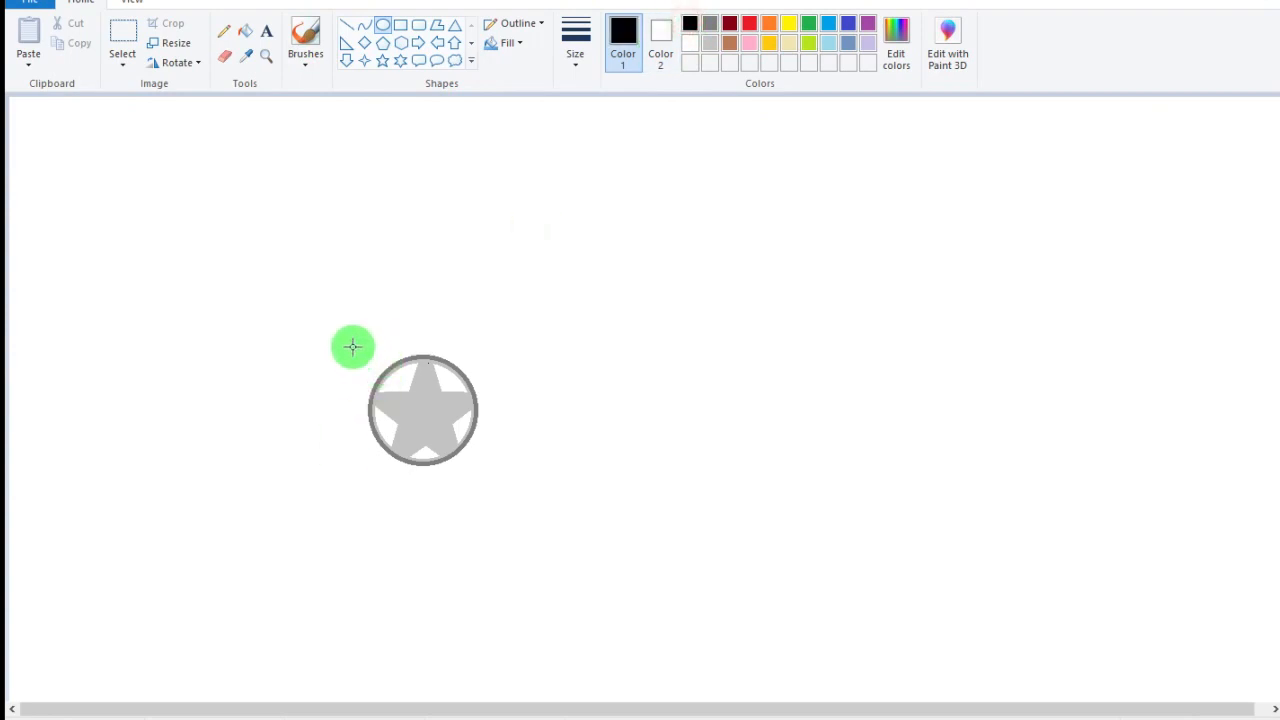
pyautogui.moveTo(352, 347); pyautogui.dragTo(509, 571)
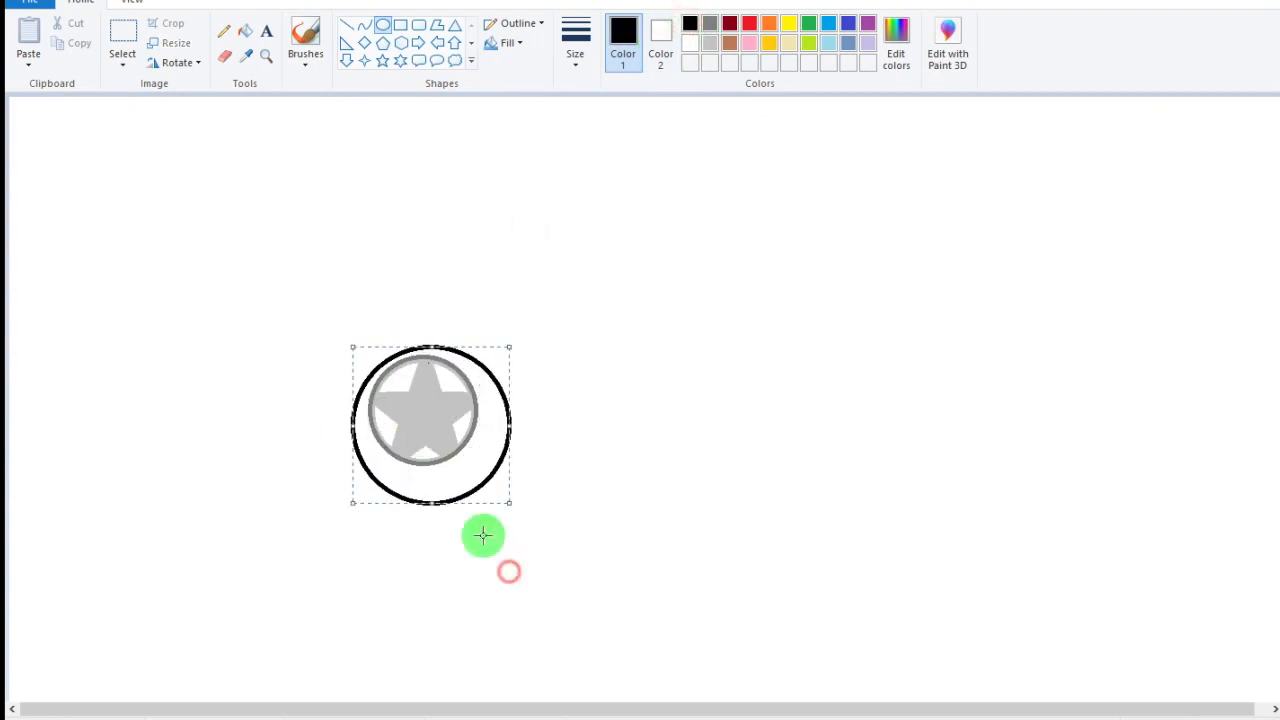
pyautogui.moveTo(459, 457); pyautogui.dragTo(451, 437)
pyautogui.hotkey('ctrl', 'z')
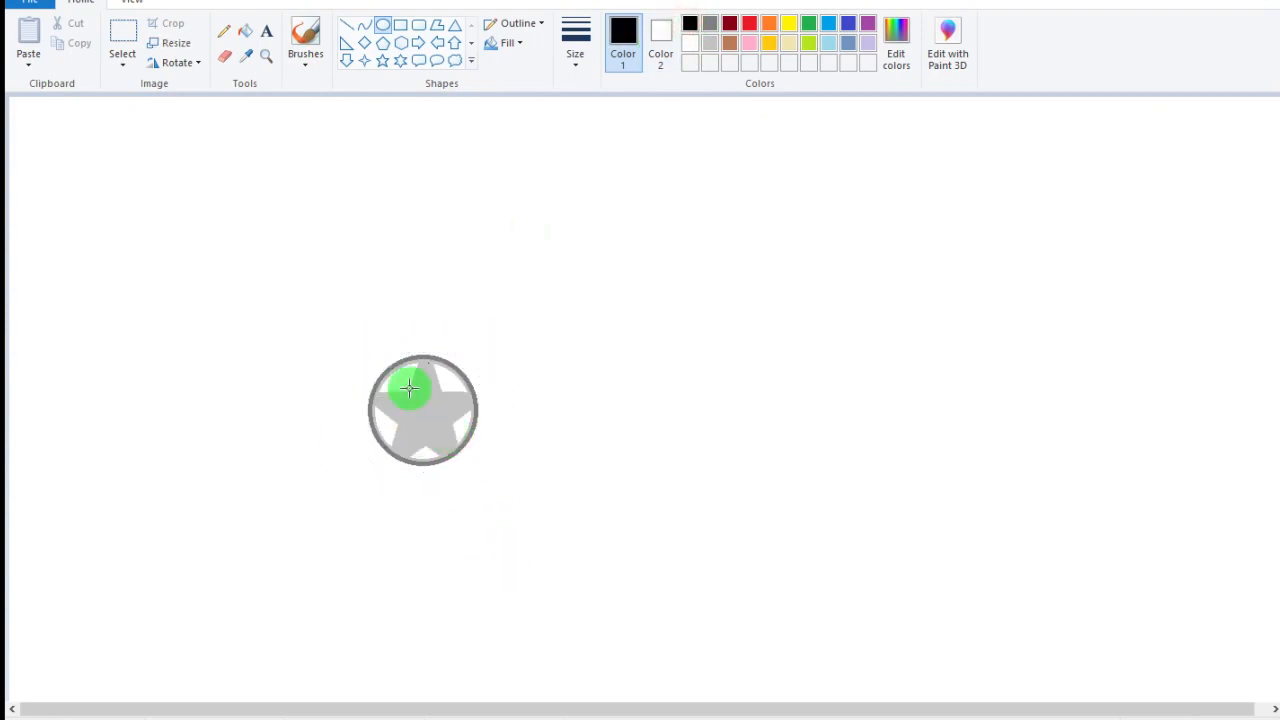
# - Draw a larger black circle centred around the rim and fill the band between them with black to form the tire
pyautogui.moveTo(352, 335); pyautogui.dragTo(524, 646)
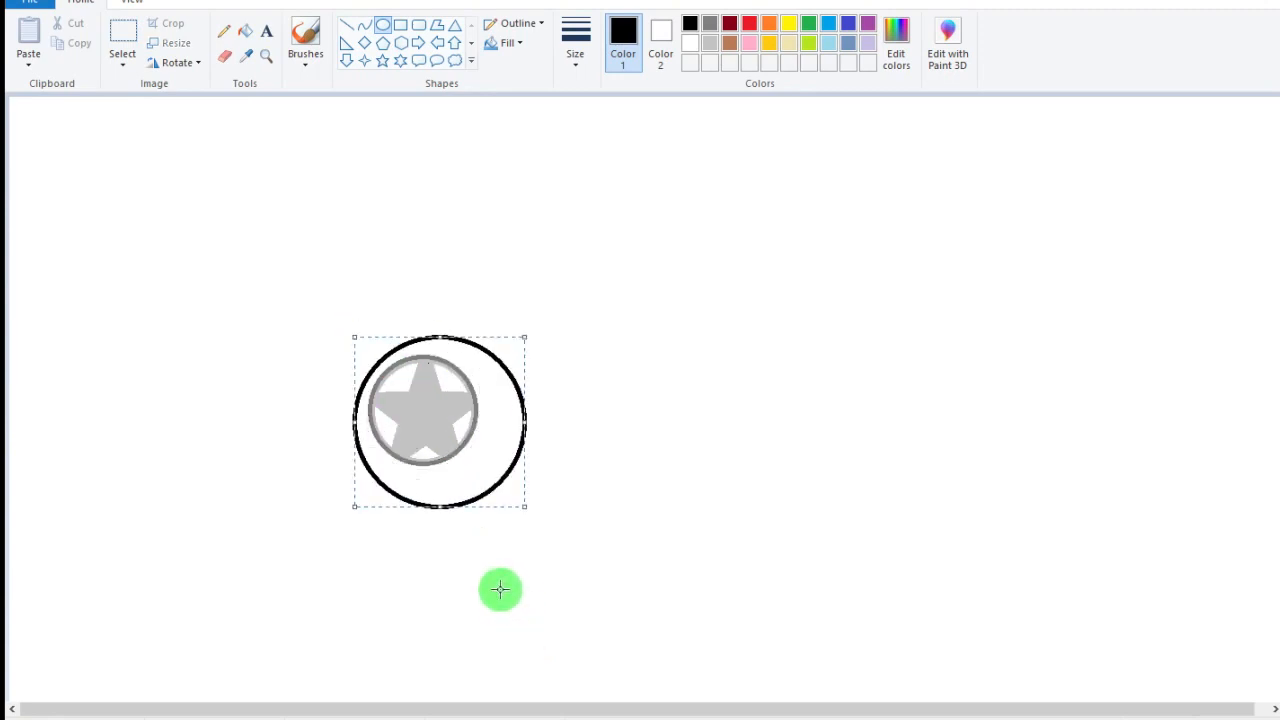
pyautogui.press('Left')
pyautogui.press('Left')
pyautogui.press('Left')
pyautogui.press('Left')
pyautogui.press('Left')
pyautogui.press('Left')
pyautogui.press('Left')
pyautogui.press('Left')
pyautogui.press('Left')
pyautogui.press('Left')
pyautogui.press('Left')
pyautogui.press('Left')
pyautogui.press('Left')
pyautogui.press('Left')
pyautogui.press('Left')
pyautogui.press('Left')
pyautogui.press('Left')
pyautogui.press('Left')
pyautogui.press('Up')
pyautogui.press('Up')
pyautogui.press('Up')
pyautogui.press('Up')
pyautogui.press('Up')
pyautogui.press('Up')
pyautogui.press('Up')
pyautogui.press('Up')
pyautogui.press('Up')
pyautogui.press('Up')
pyautogui.press('Up')
pyautogui.press('Up')
pyautogui.press('Up')
pyautogui.press('Up')
pyautogui.press('Up')
pyautogui.press('Up')
pyautogui.press('Up')
pyautogui.press('Up')
pyautogui.press('Up')
pyautogui.press('Up')
pyautogui.press('Down')
pyautogui.press('Down')
pyautogui.press('Down')
pyautogui.press('Down')
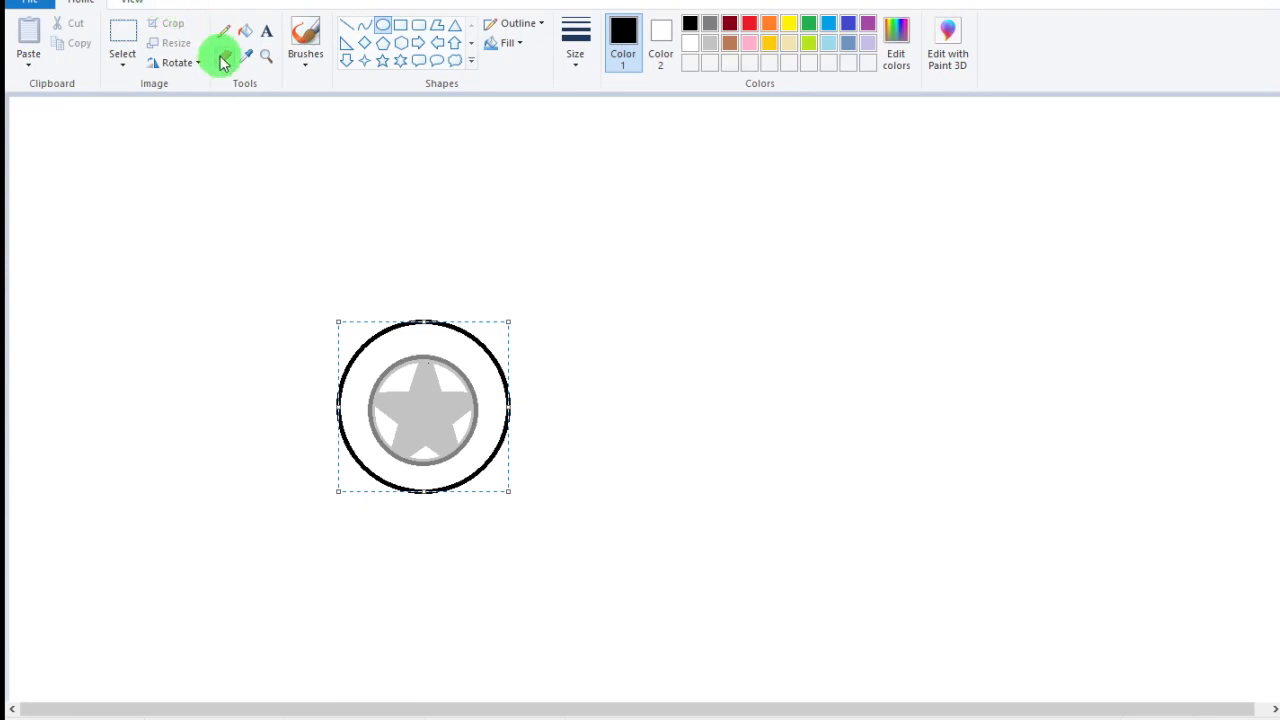
pyautogui.click(245, 31)
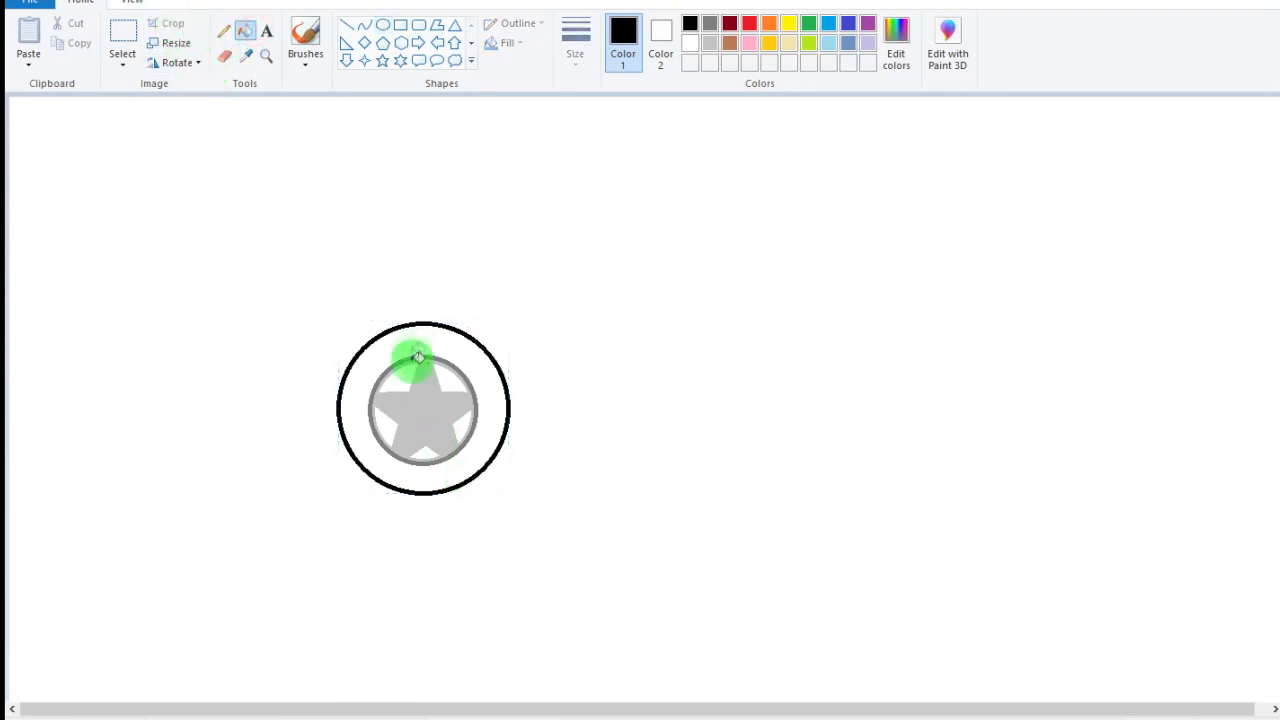
pyautogui.click(418, 342)
# - Draw a small dark gray circle in the star's upper arm and fill it with the same dark gray
pyautogui.click(384, 25)
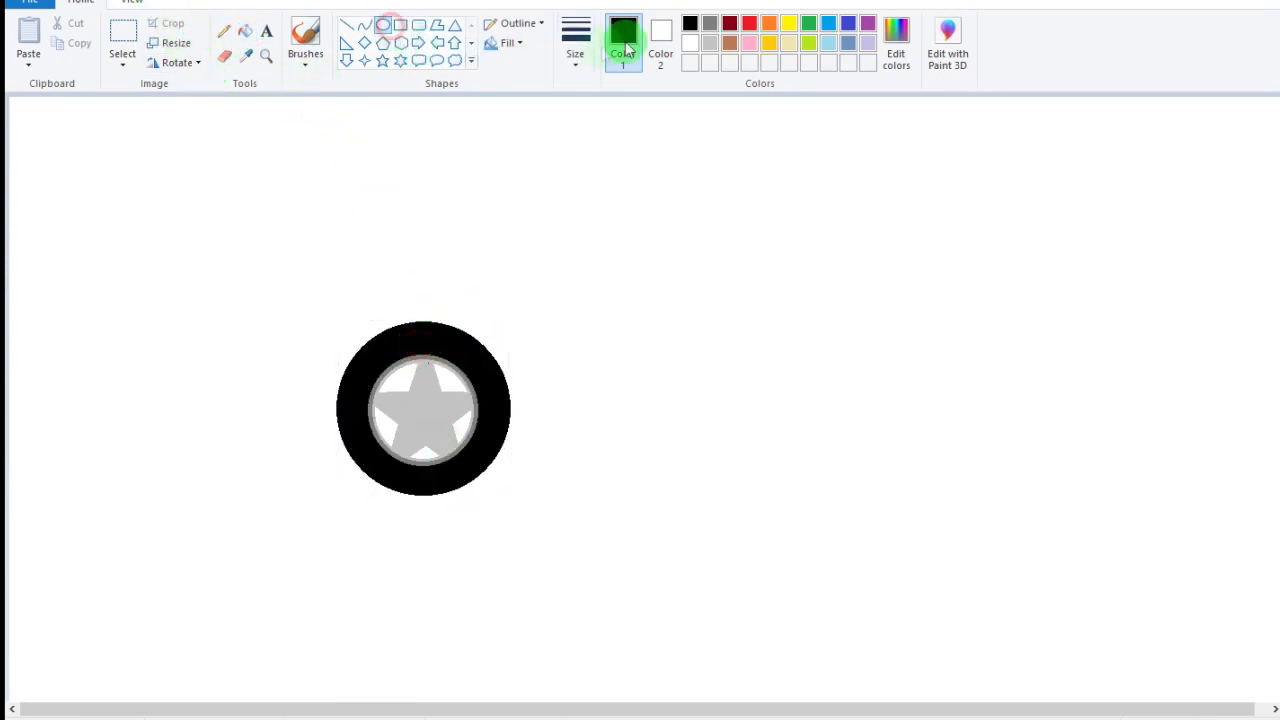
pyautogui.click(709, 24)
pyautogui.keyDown('ctrl'); pyautogui.scroll(1, 977, 386); pyautogui.keyUp('ctrl')
pyautogui.scroll(-3, 871, 306)
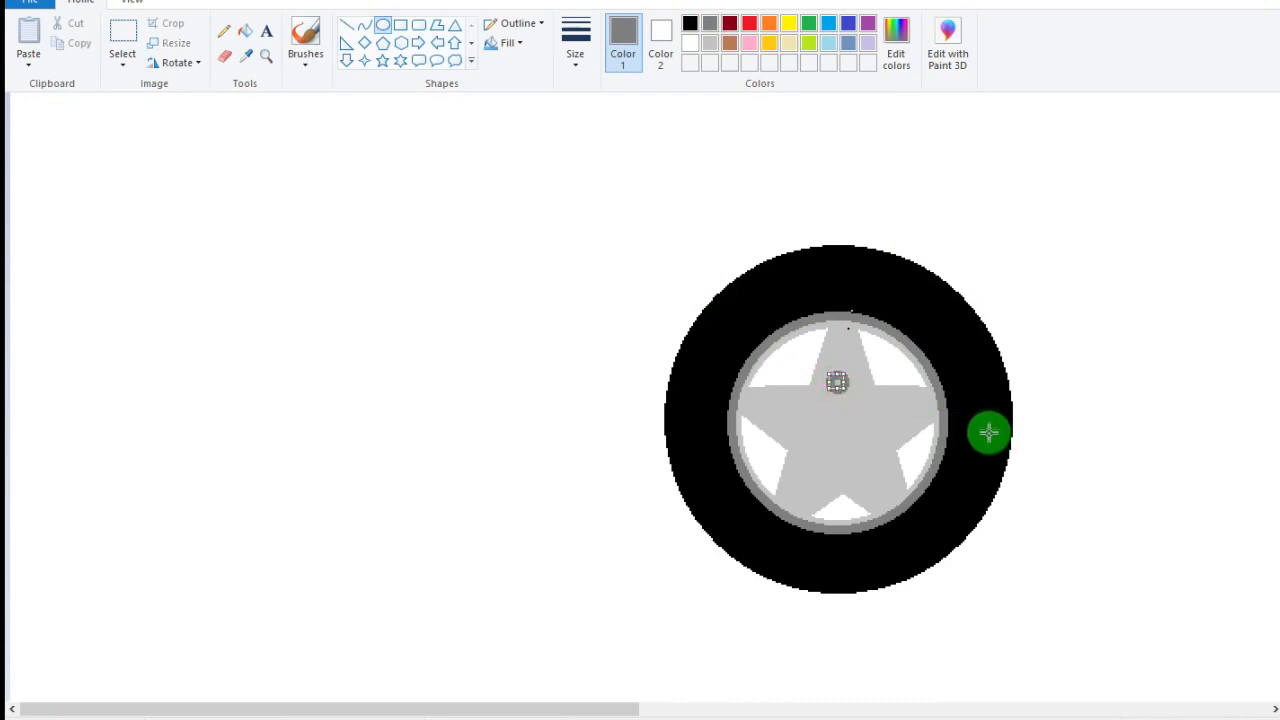
pyautogui.click(245, 30)
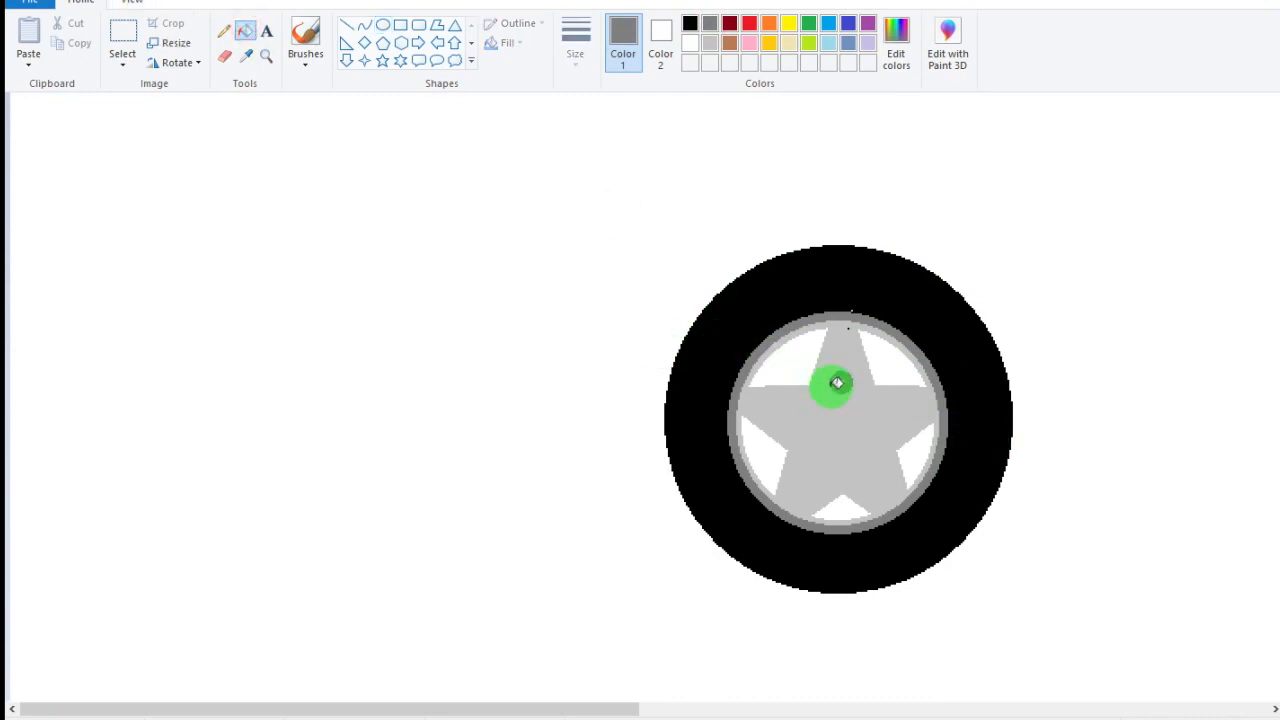
# - Copy the small dark gray circle from the star's upper arm and place a duplicate in the star's left arm
pyautogui.click(122, 45)
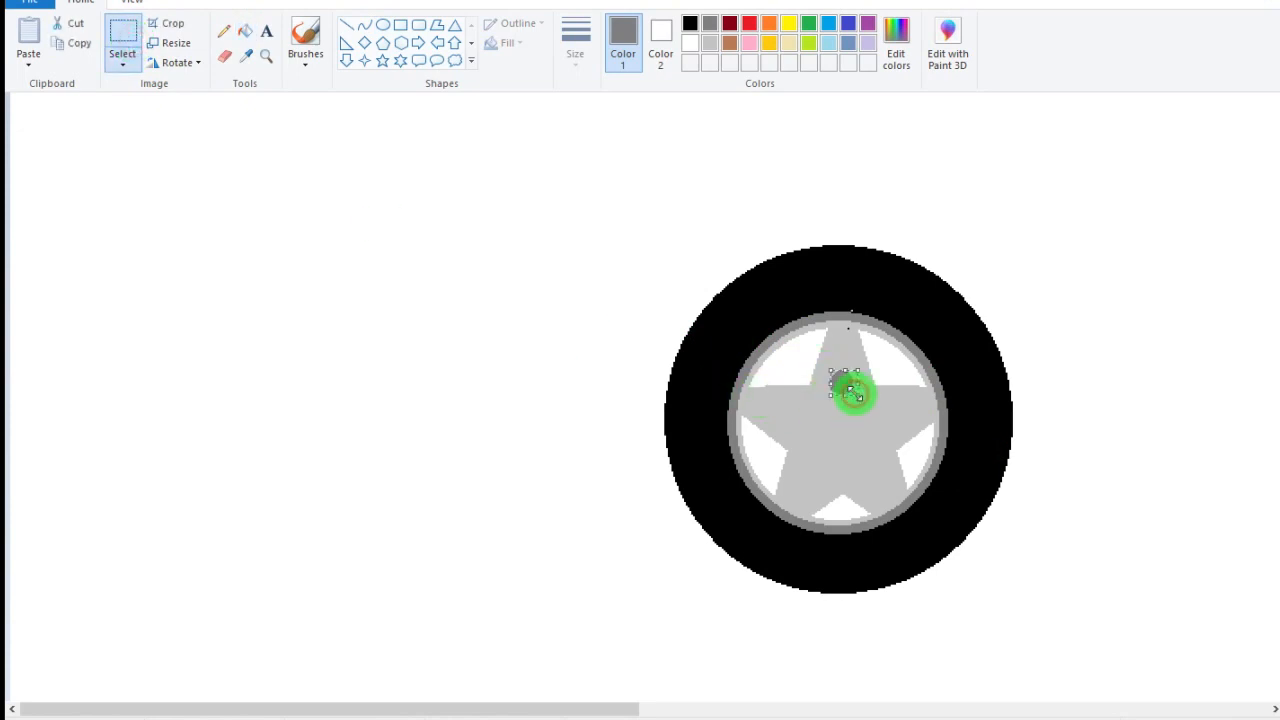
pyautogui.hotkey('ctrl', 'c')
pyautogui.hotkey('ctrl', 'v')
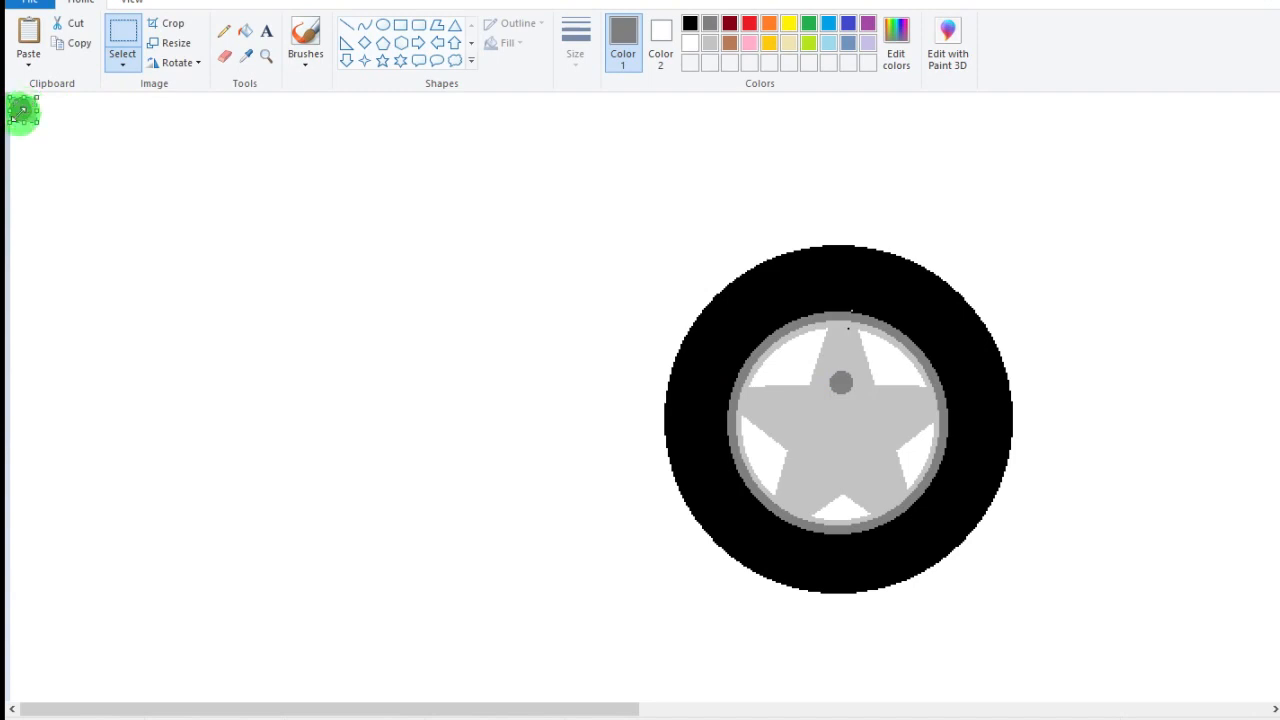
pyautogui.moveTo(30, 112); pyautogui.dragTo(590, 412)
pyautogui.press('Right')
pyautogui.press('Right')
pyautogui.press('Right')
pyautogui.press('Right')
pyautogui.press('Right')
pyautogui.press('Right')
pyautogui.press('Right')
pyautogui.press('Right')
pyautogui.press('Right')
pyautogui.press('Right')
pyautogui.press('Right')
pyautogui.press('Right')
pyautogui.press('Right')
pyautogui.press('Right')
pyautogui.press('Right')
pyautogui.press('Right')
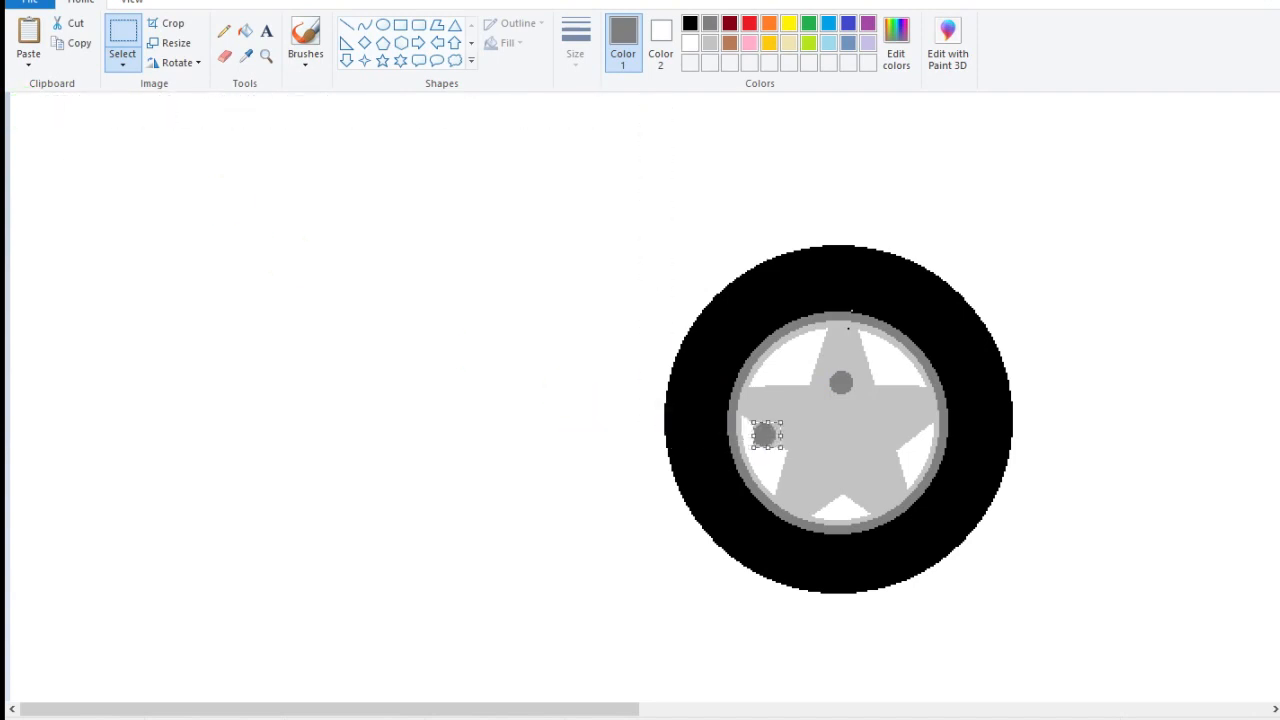
pyautogui.click(120, 68)
pyautogui.click(177, 223)
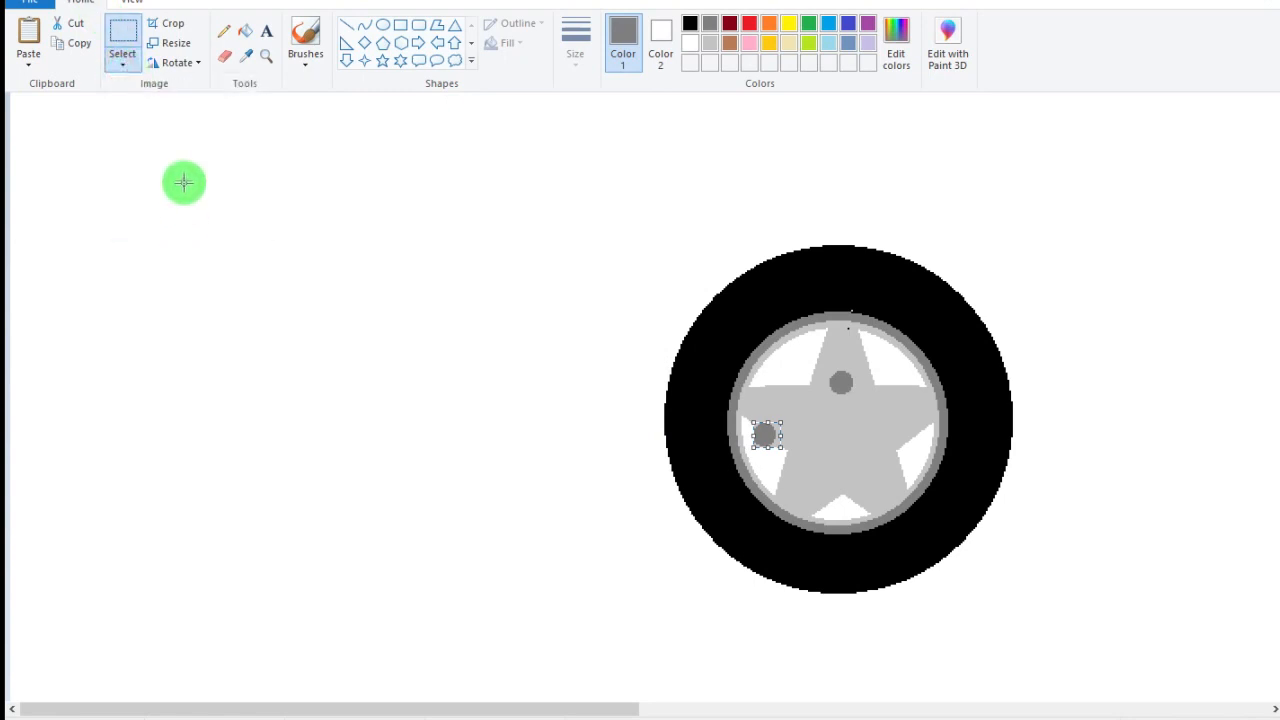
pyautogui.press('Right')
pyautogui.press('Right')
pyautogui.press('Right')
pyautogui.press('Right')
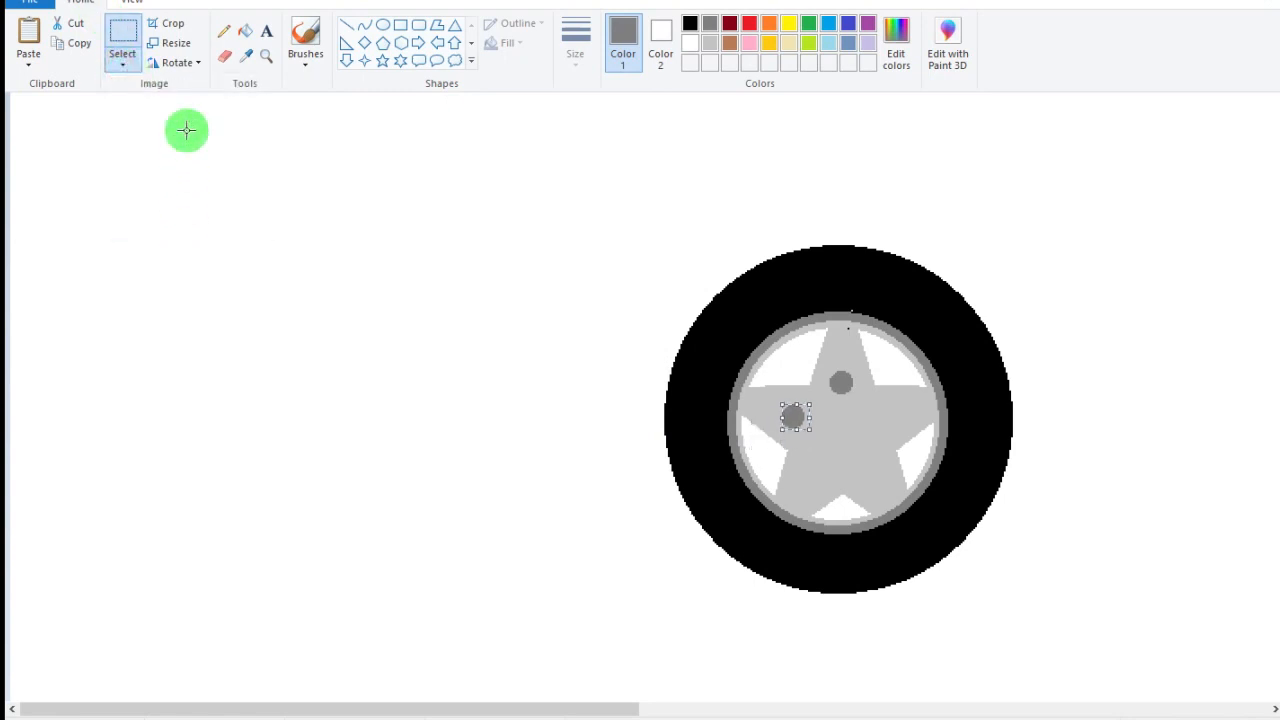
# - Paste another copy of the dark gray lug nut and position it in the star's lower-left arm
pyautogui.hotkey('ctrl', 'v')
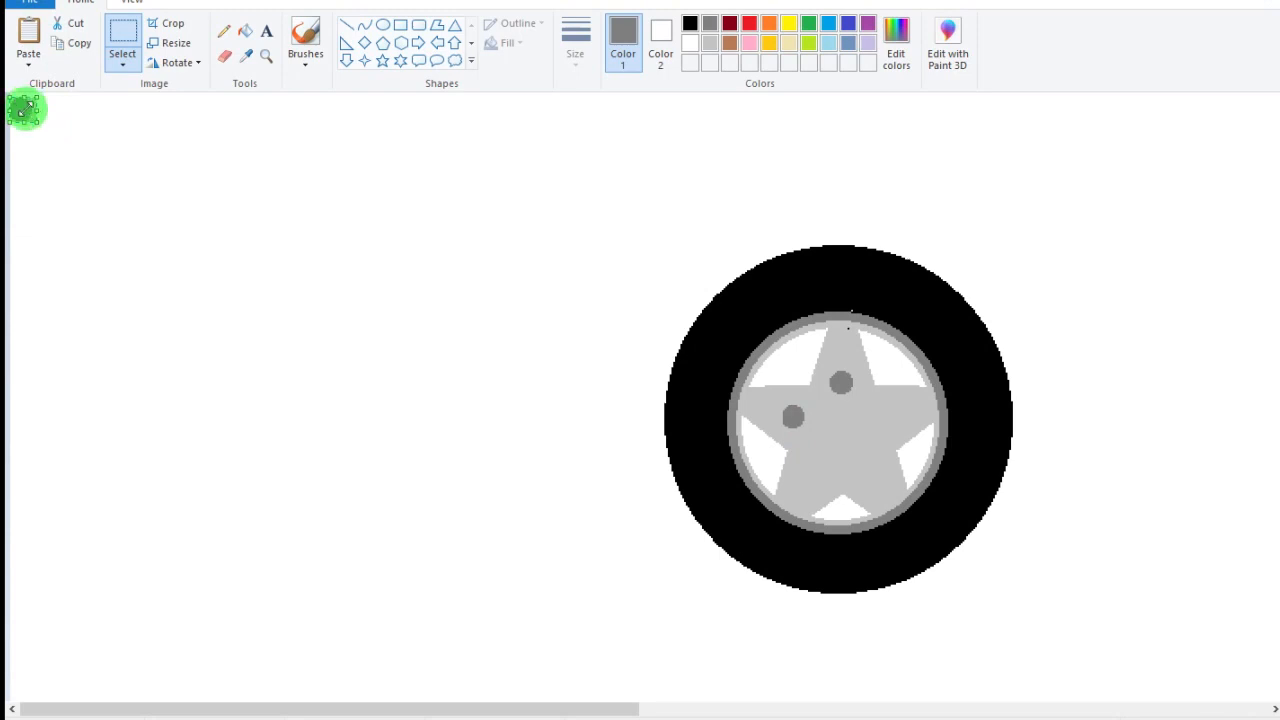
pyautogui.press('Right')
pyautogui.press('Right')
pyautogui.press('Right')
pyautogui.press('Right')
pyautogui.press('Right')
pyautogui.press('Right')
pyautogui.press('Right')
pyautogui.press('Right')
pyautogui.press('Right')
pyautogui.press('Right')
pyautogui.press('Down')
pyautogui.press('Down')
pyautogui.press('Down')
pyautogui.press('Down')
pyautogui.press('Down')
pyautogui.press('Down')
pyautogui.press('Down')
pyautogui.press('Down')
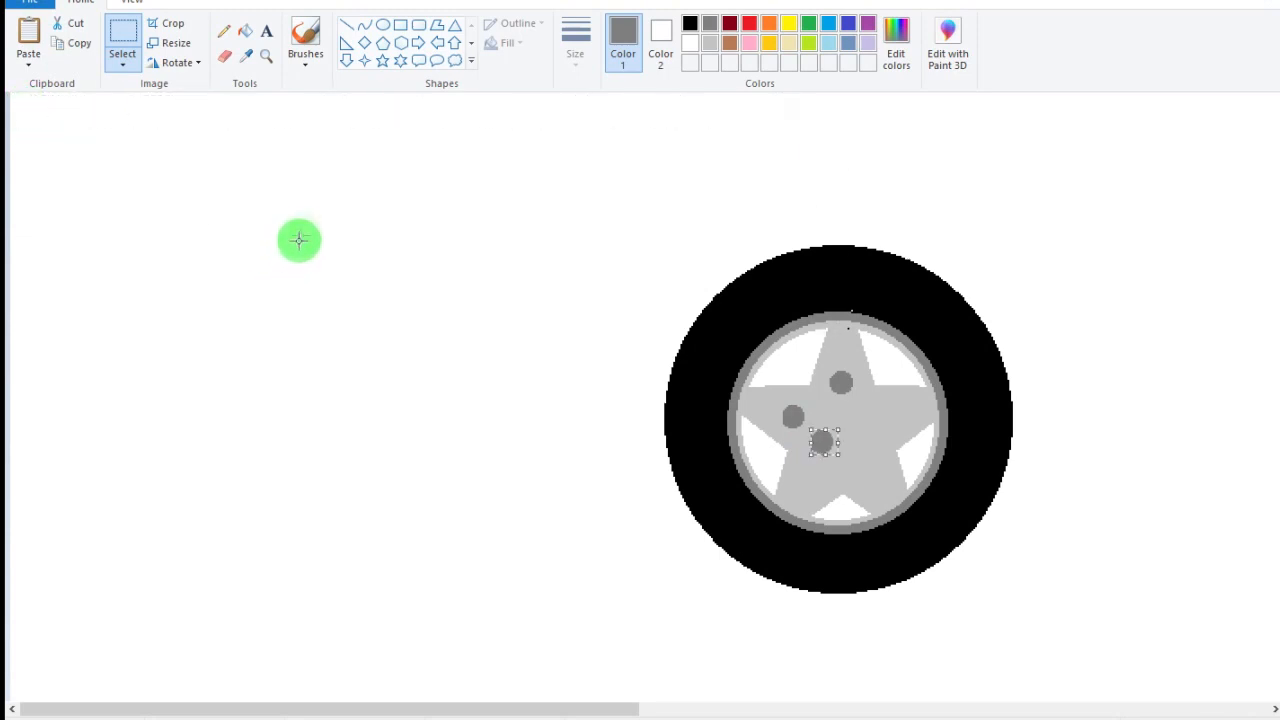
pyautogui.press('Left')
pyautogui.press('Left')
pyautogui.press('Left')
pyautogui.press('Left')
pyautogui.press('Left')
pyautogui.press('Left')
pyautogui.press('Left')
pyautogui.press('Left')
pyautogui.press('Left')
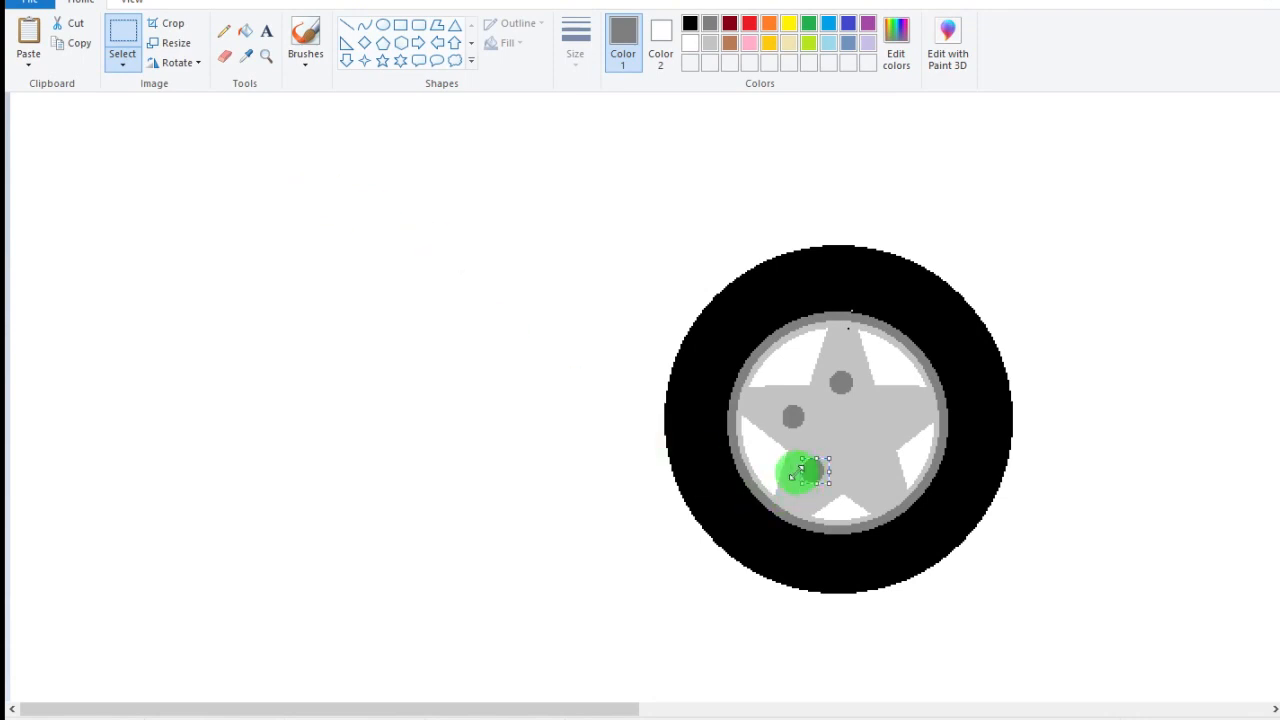
# - Paste another dark gray lug nut and position it in the star's lower-right arm, level with the lower-left one
pyautogui.hotkey('ctrl', 'v')
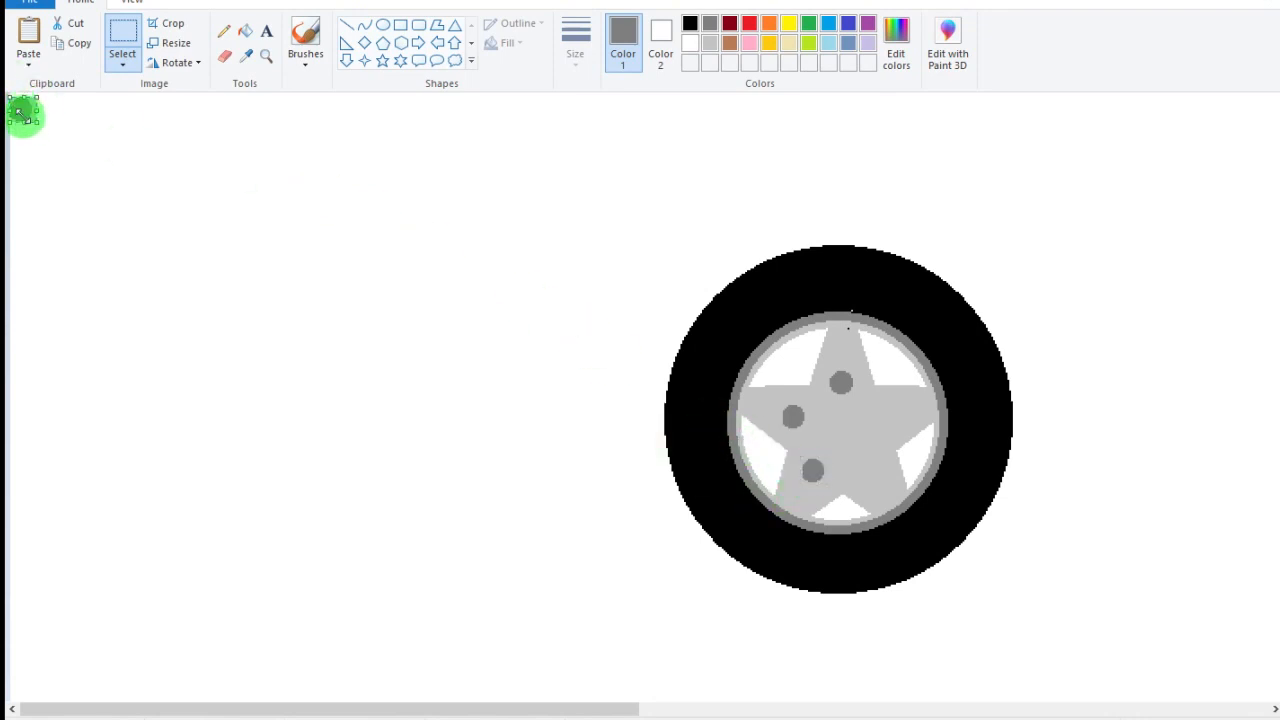
pyautogui.press('Right')
pyautogui.press('Right')
pyautogui.press('Right')
pyautogui.press('Right')
pyautogui.press('Right')
pyautogui.press('Right')
pyautogui.press('Right')
pyautogui.press('Right')
pyautogui.press('Right')
pyautogui.press('Right')
pyautogui.press('Right')
pyautogui.press('Right')
pyautogui.press('Right')
pyautogui.press('Right')
pyautogui.press('Right')
pyautogui.press('Right')
pyautogui.press('Right')
pyautogui.press('Right')
pyautogui.press('Right')
pyautogui.press('Right')
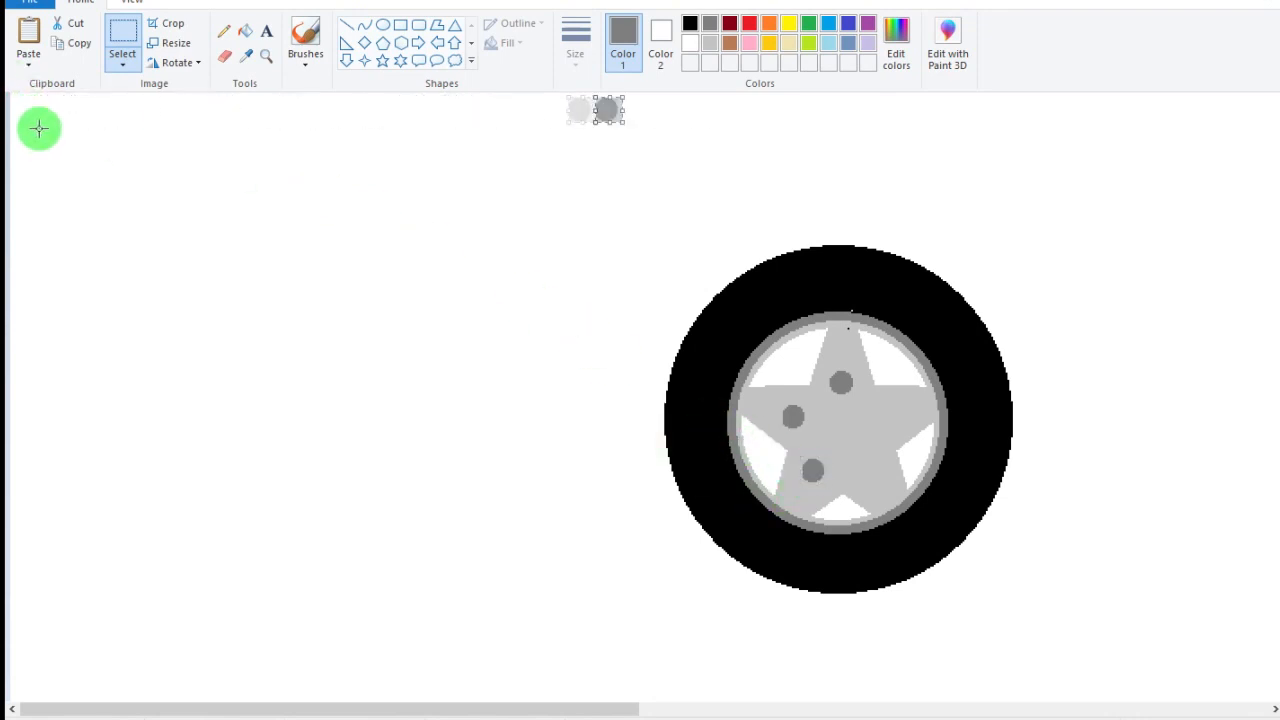
pyautogui.press('Down')
pyautogui.press('Down')
pyautogui.press('Down')
pyautogui.press('Down')
pyautogui.press('Down')
pyautogui.press('Down')
pyautogui.press('Down')
pyautogui.press('Down')
pyautogui.press('Down')
pyautogui.press('Down')
pyautogui.press('Down')
pyautogui.press('Down')
pyautogui.press('Down')
pyautogui.press('Down')
pyautogui.press('Down')
pyautogui.press('Down')
pyautogui.press('Down')
pyautogui.press('Down')
pyautogui.press('Down')
pyautogui.press('Down')
pyautogui.press('Left')
pyautogui.press('Left')
pyautogui.press('Left')
pyautogui.press('Left')
pyautogui.press('Left')
pyautogui.press('Left')
pyautogui.press('Left')
pyautogui.press('Left')
pyautogui.press('Left')
pyautogui.press('Left')
pyautogui.press('Left')
pyautogui.press('Left')
pyautogui.press('Left')
pyautogui.press('Left')
pyautogui.press('Left')
pyautogui.press('Left')
pyautogui.press('Left')
pyautogui.press('Left')
pyautogui.press('Left')
pyautogui.press('Left')
pyautogui.press('Left')
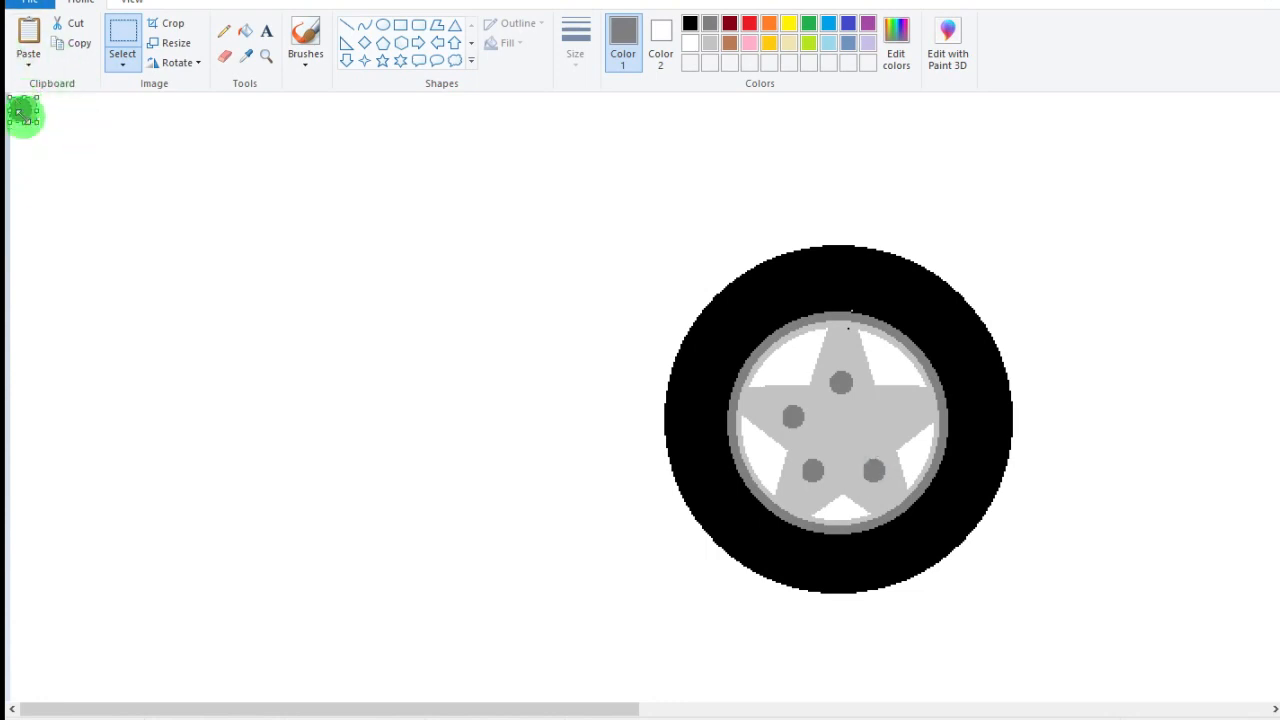
# - Place a further copy of the dark gray lug nut in the star's right arm, level with the left-arm one
pyautogui.press('Right')
pyautogui.press('Right')
pyautogui.press('Right')
pyautogui.press('Right')
pyautogui.press('Right')
pyautogui.press('Right')
pyautogui.press('Right')
pyautogui.press('Right')
pyautogui.press('Right')
pyautogui.press('Right')
pyautogui.press('Right')
pyautogui.press('Right')
pyautogui.press('Right')
pyautogui.press('Right')
pyautogui.press('Right')
pyautogui.press('Right')
pyautogui.press('Right')
pyautogui.press('Right')
pyautogui.press('Right')
pyautogui.press('Right')
pyautogui.press('Down')
pyautogui.press('Down')
pyautogui.press('Down')
pyautogui.press('Down')
pyautogui.press('Down')
pyautogui.press('Down')
pyautogui.press('Down')
pyautogui.press('Down')
pyautogui.press('Down')
pyautogui.press('Down')
pyautogui.press('Down')
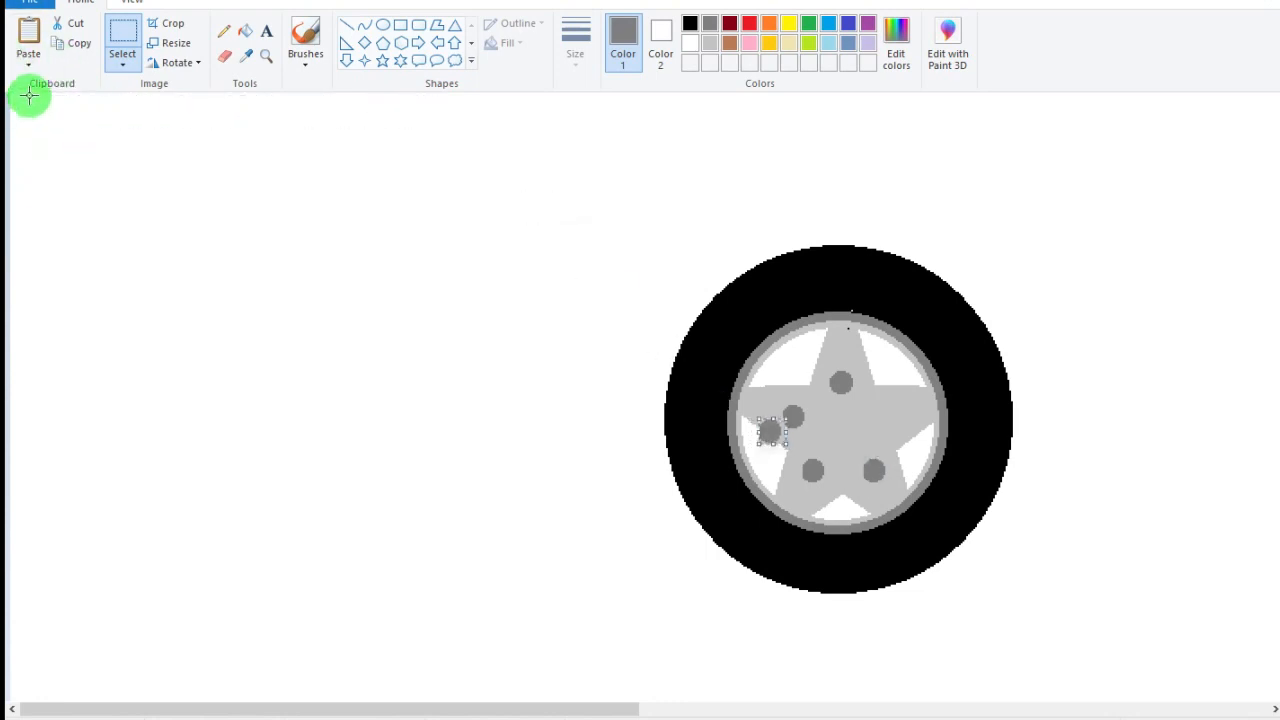
pyautogui.press('Right')
pyautogui.press('Right')
pyautogui.press('Right')
pyautogui.press('Right')
pyautogui.press('Right')
pyautogui.press('Up')
pyautogui.press('Up')
pyautogui.press('Up')
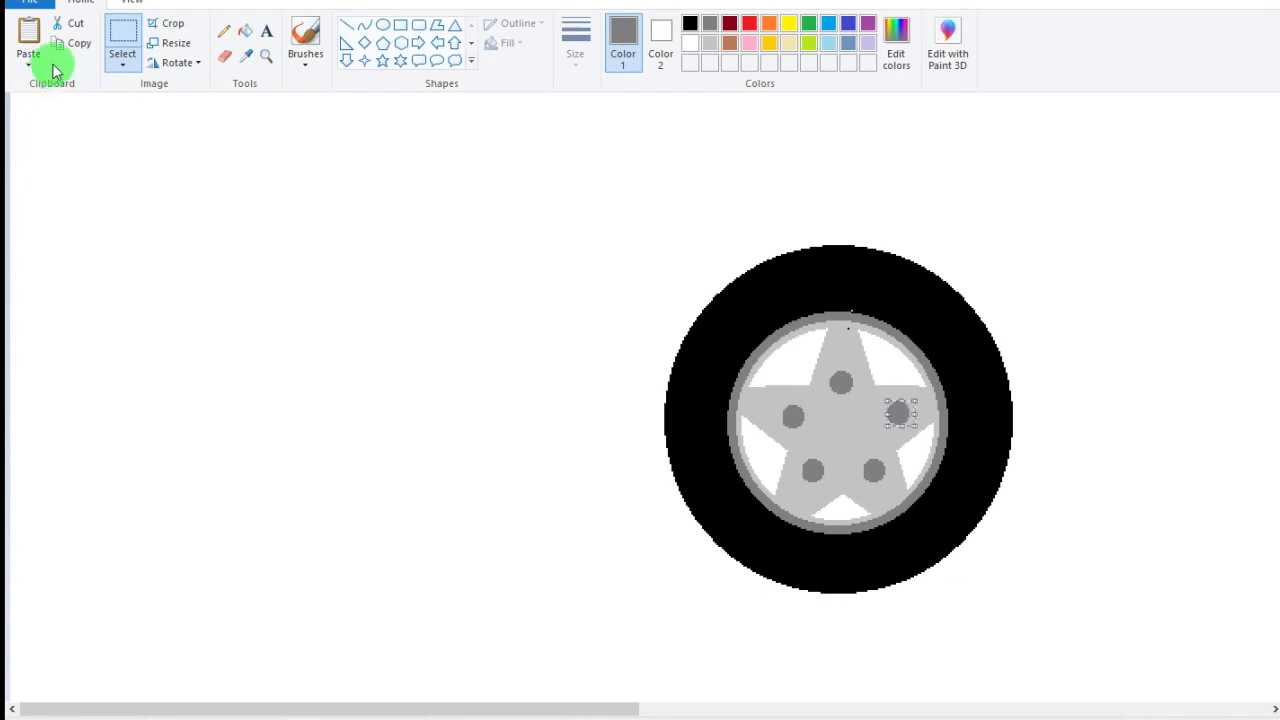
# - Draw a dark gray circle outline in the middle of the star, between the five lug nuts
pyautogui.click(383, 25)
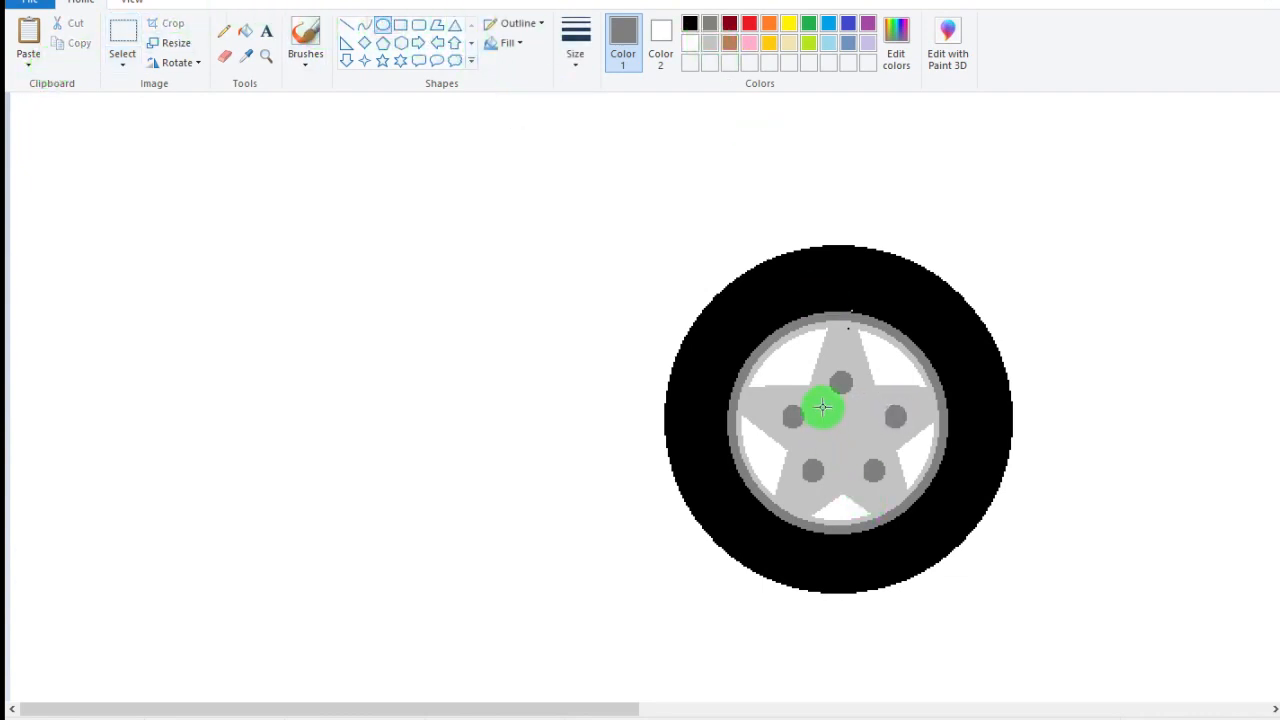
pyautogui.moveTo(822, 407)
pyautogui.mouseDown()
pyautogui.moveTo(883, 486)
pyautogui.moveTo(875, 461)
pyautogui.mouseUp()
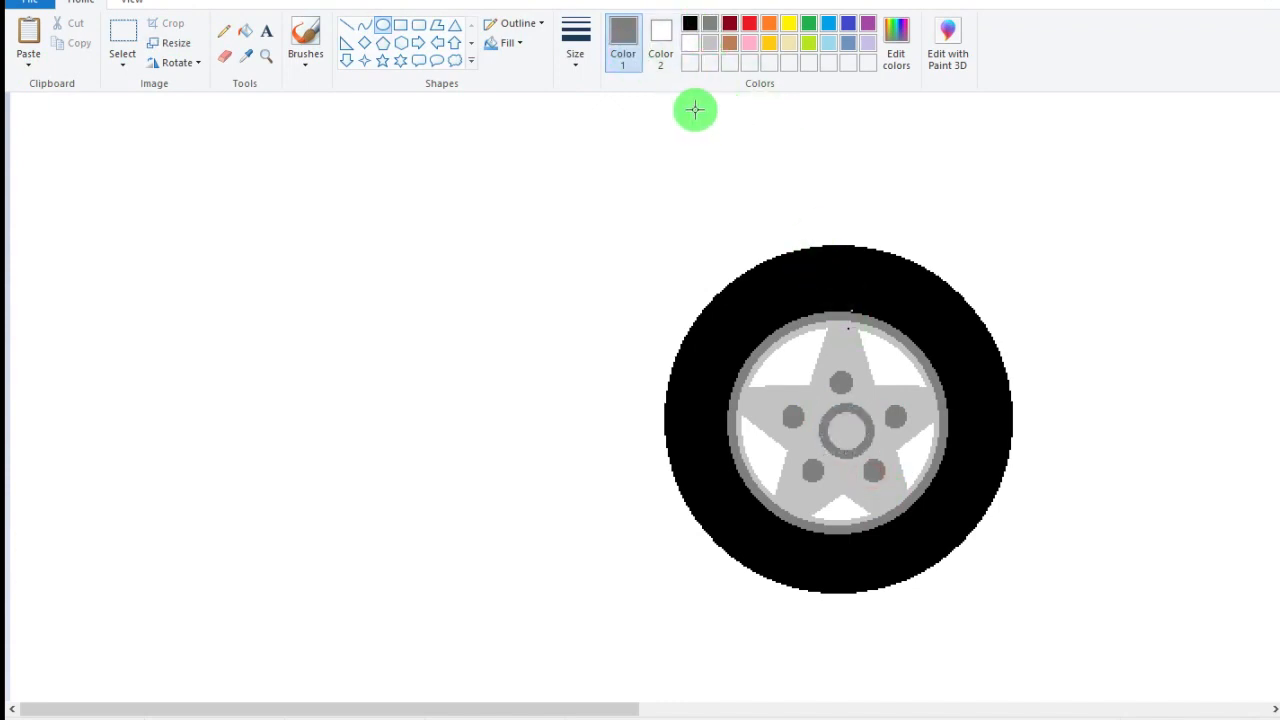
# - Mix a custom gray lighter than the star's and fill the inside of the central hub circle with it
pyautogui.click(709, 43)
pyautogui.click(896, 45)
pyautogui.moveTo(841, 285); pyautogui.dragTo(837, 262)
pyautogui.click(485, 481)
pyautogui.click(242, 33)
pyautogui.click(822, 428)
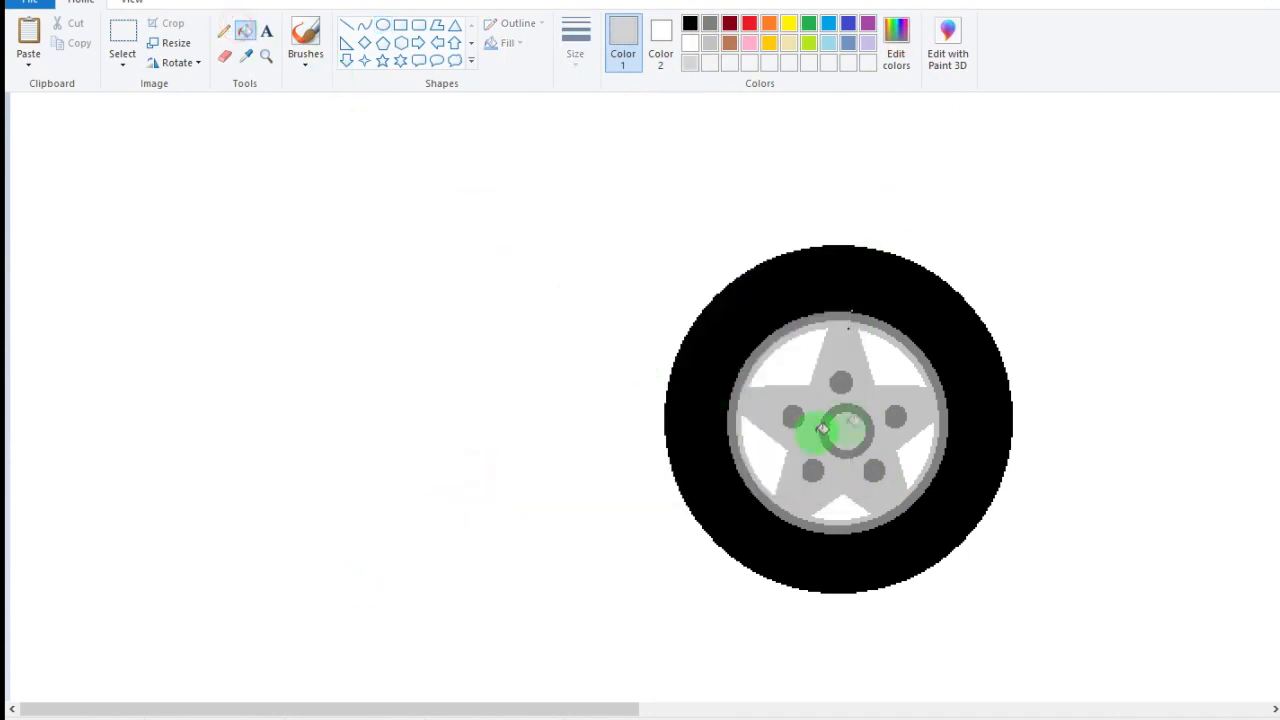
# - Draw a black horizontal ground line across the full width of the canvas near its lower edge
pyautogui.scroll(-1, 1049, 449)
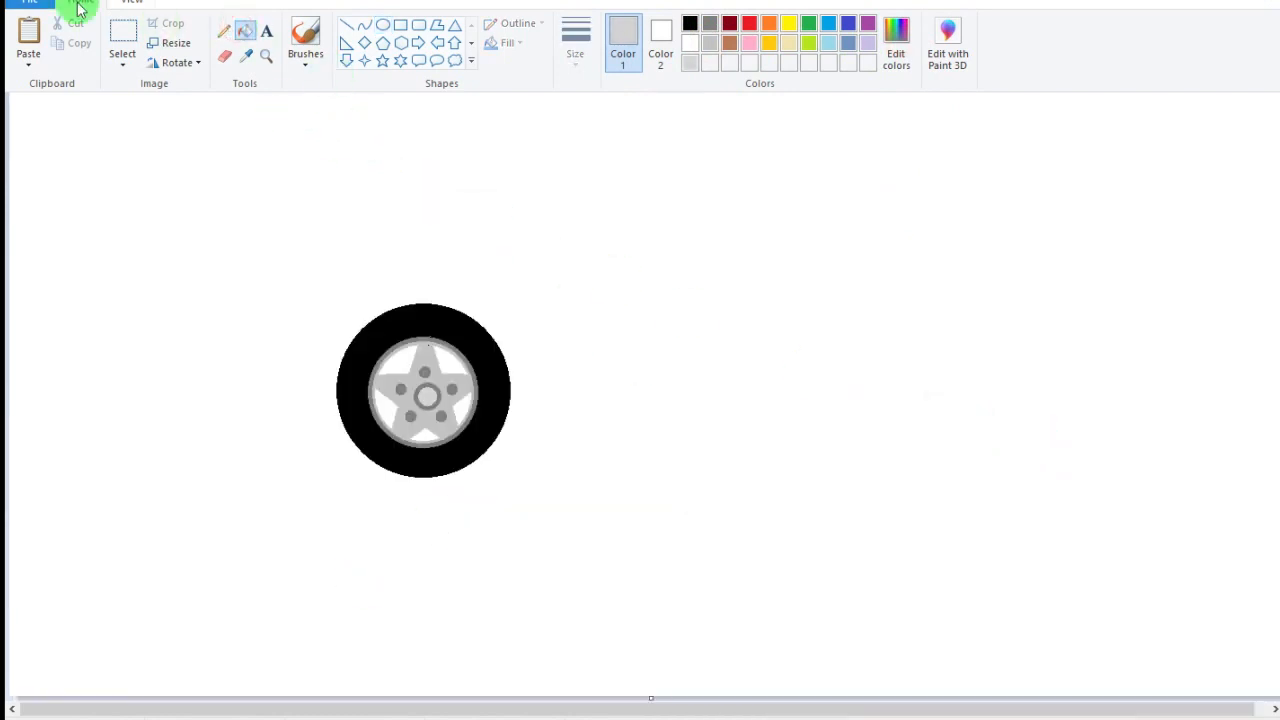
pyautogui.click(346, 24)
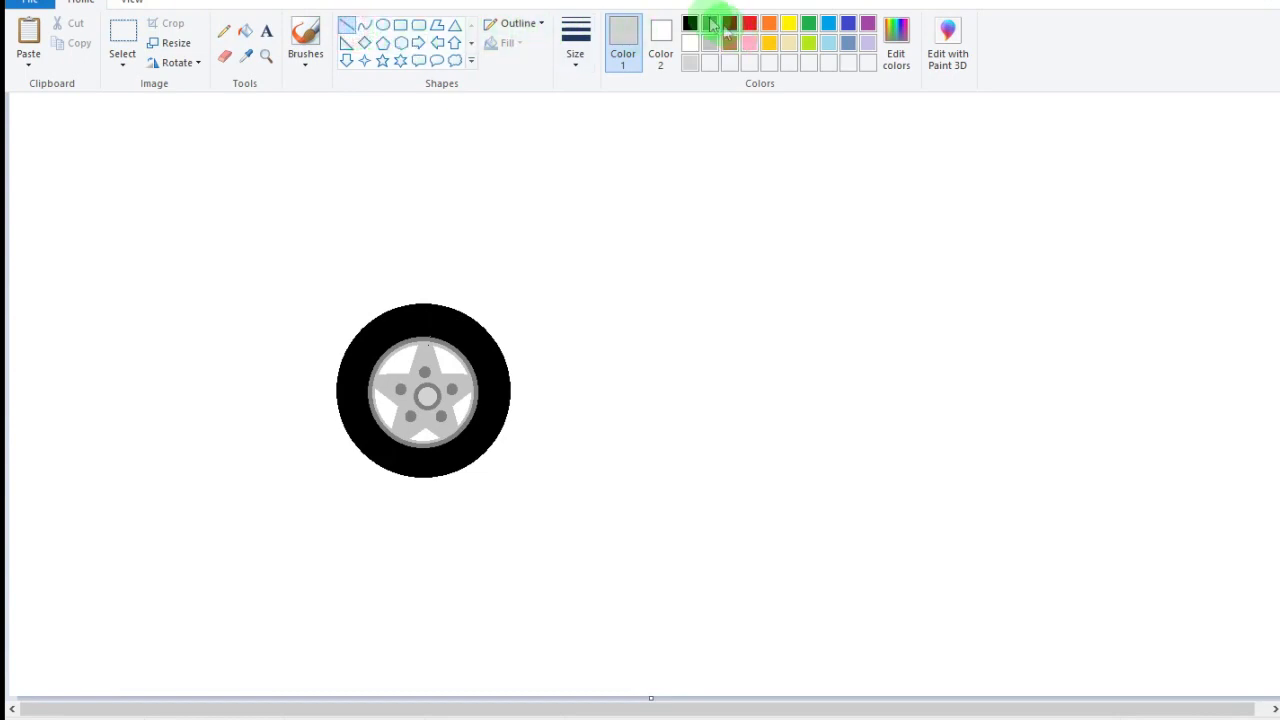
pyautogui.click(689, 23)
pyautogui.moveTo(14, 685); pyautogui.dragTo(1279, 685)
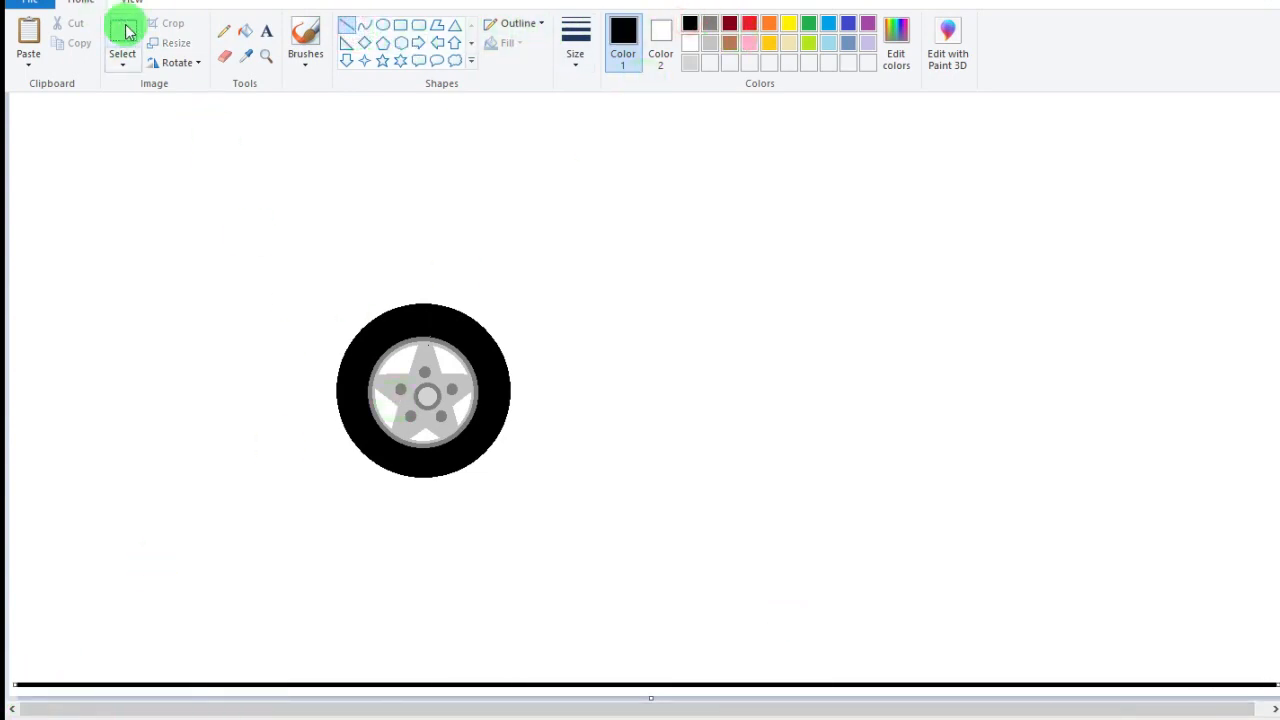
# - Draw a thick black oval outline around the tire, slightly taller than wide, with the larger gap below the tire
pyautogui.click(383, 26)
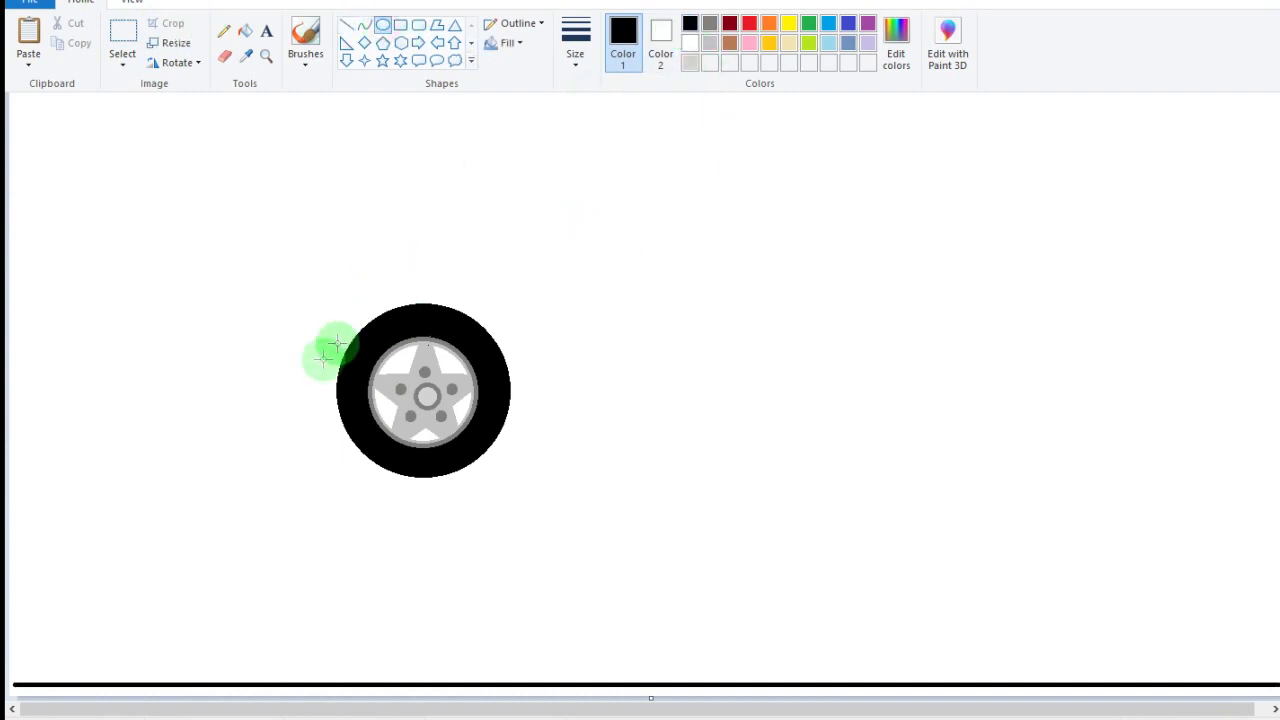
pyautogui.moveTo(322, 304); pyautogui.dragTo(523, 503)
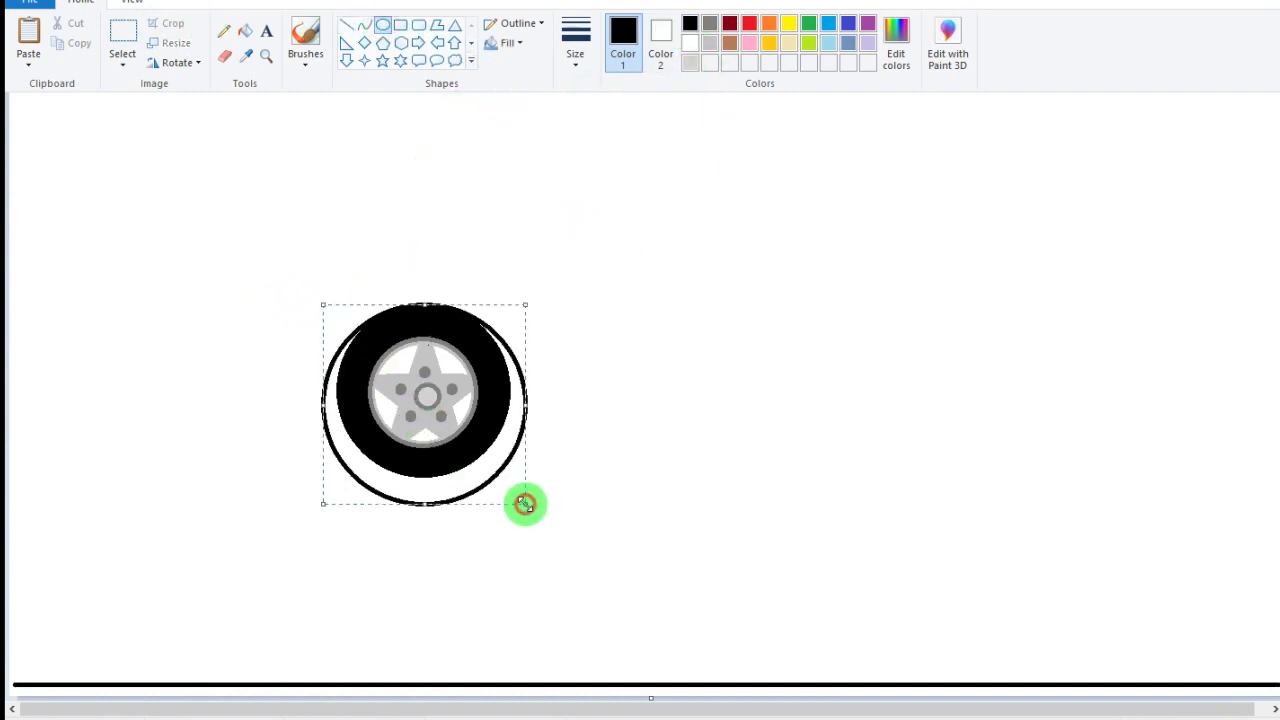
pyautogui.moveTo(424, 302); pyautogui.dragTo(423, 292)
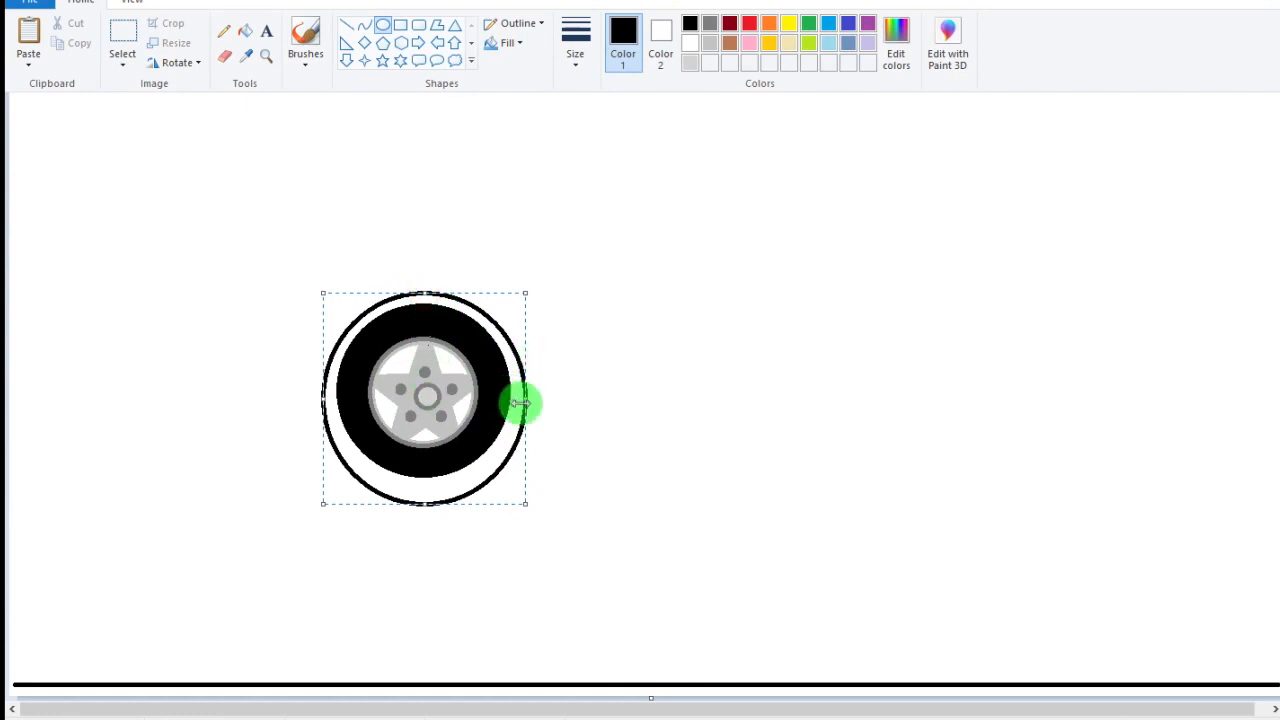
pyautogui.moveTo(524, 400); pyautogui.dragTo(519, 409)
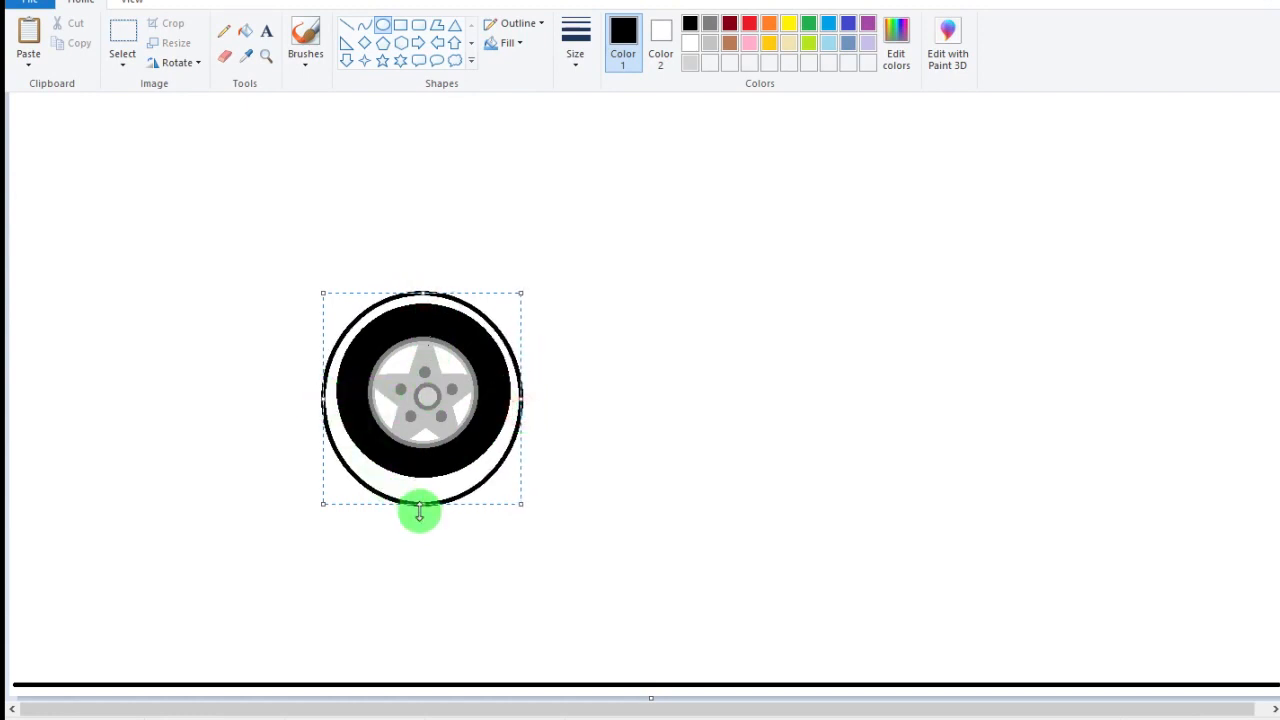
pyautogui.moveTo(422, 505); pyautogui.dragTo(421, 508)
pyautogui.click(590, 134)
# - Draw a second, thin black oval around the thick one, leaving a narrow gap all around it
pyautogui.click(575, 45)
pyautogui.click(597, 103)
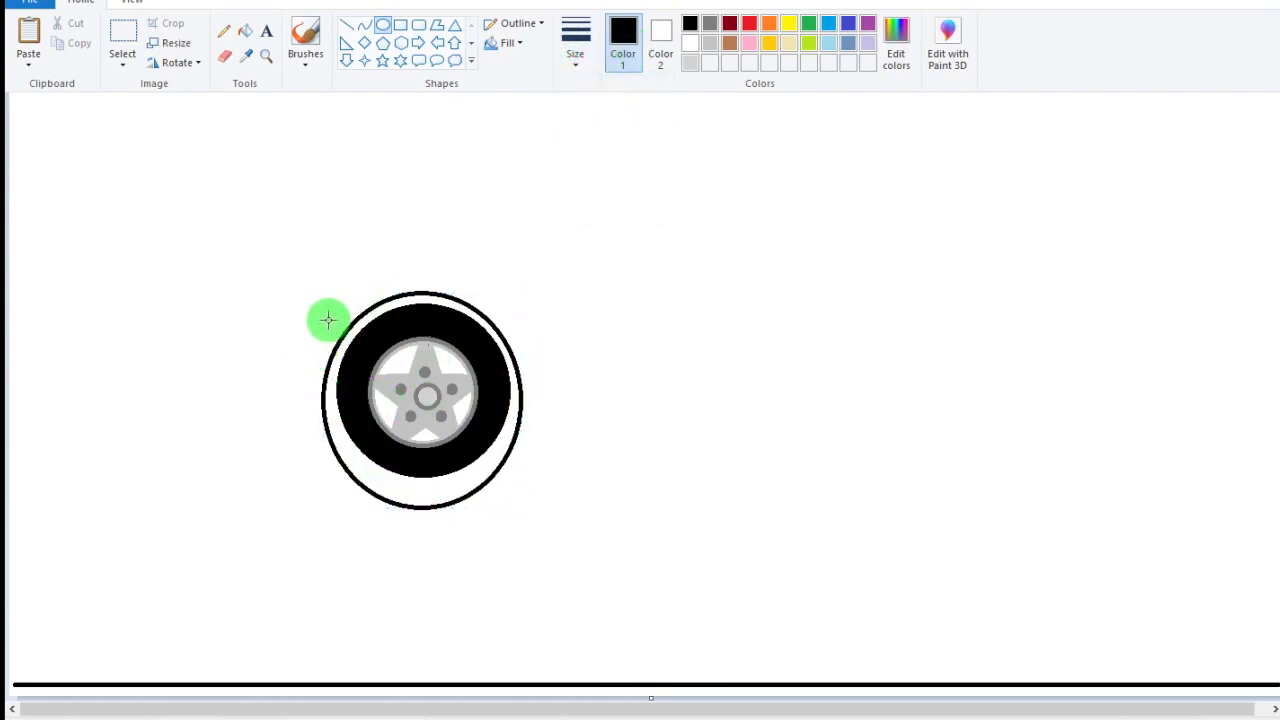
pyautogui.moveTo(329, 320); pyautogui.dragTo(507, 522)
pyautogui.moveTo(423, 316); pyautogui.dragTo(426, 282)
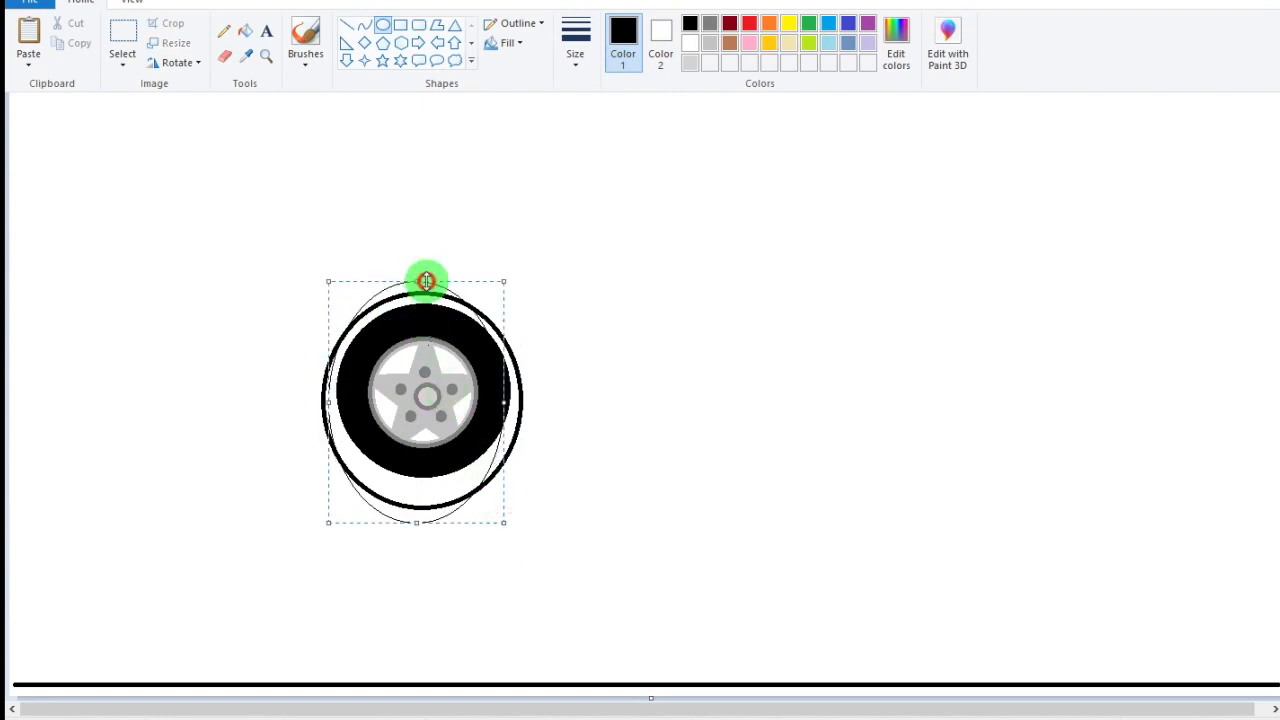
pyautogui.moveTo(512, 406); pyautogui.dragTo(526, 408)
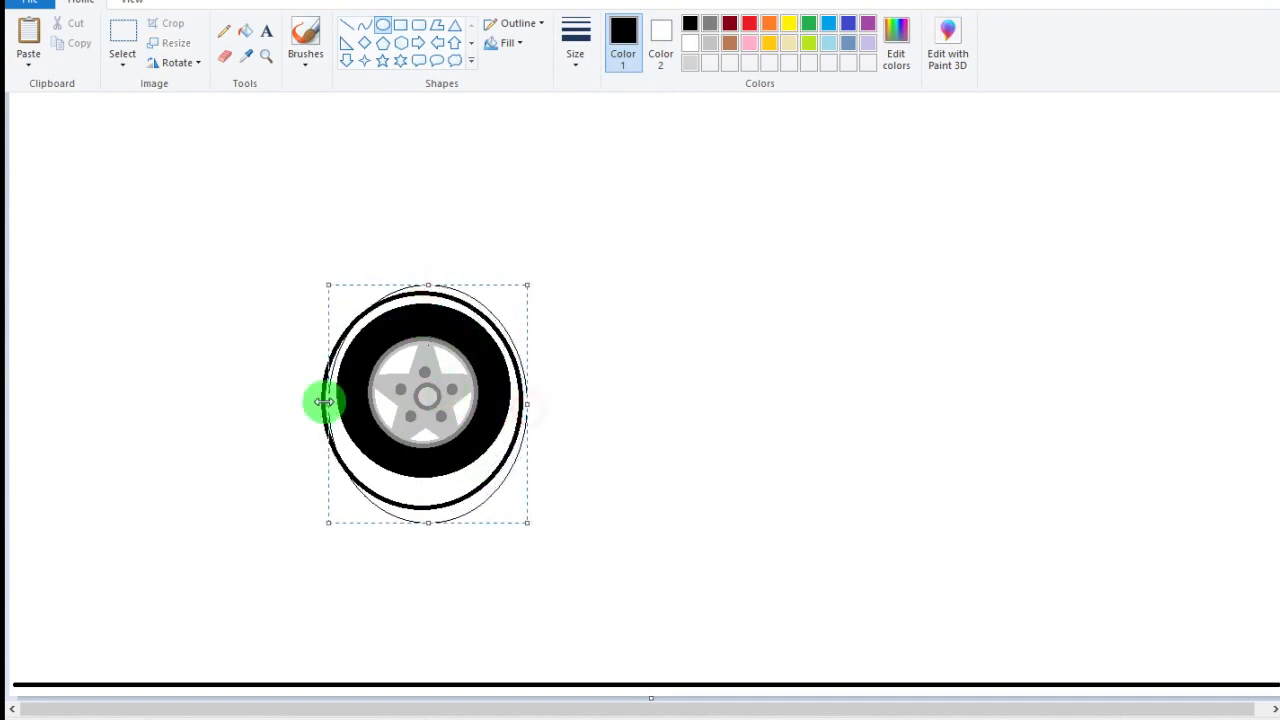
pyautogui.moveTo(328, 404); pyautogui.dragTo(311, 408)
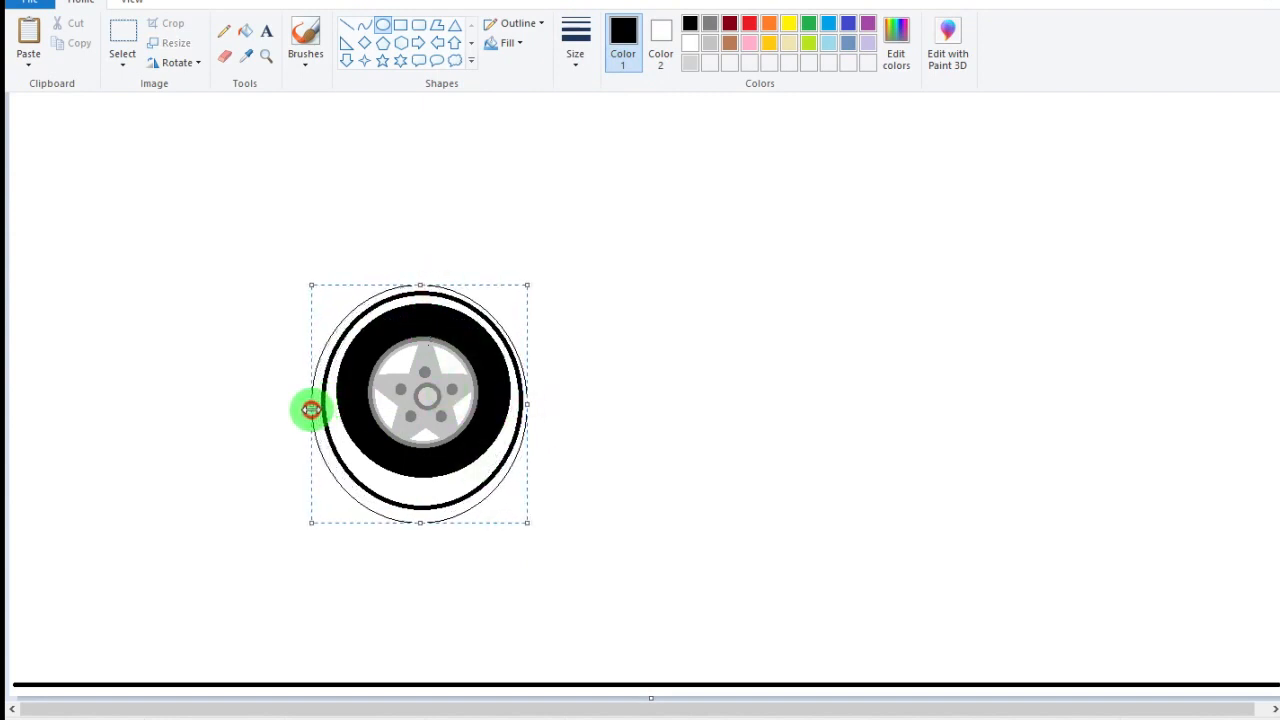
pyautogui.moveTo(420, 522); pyautogui.dragTo(424, 530)
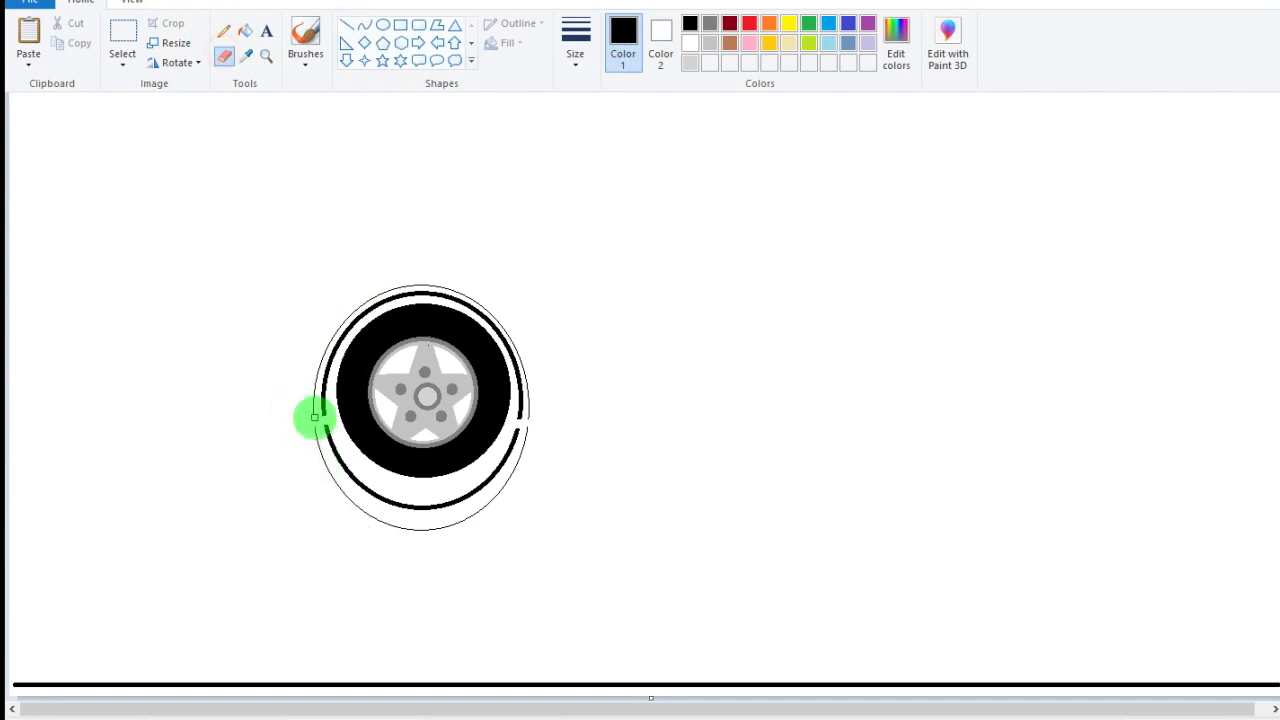
# - Remove the lower halves of both ovals by erasing the thin one and filling the thick one white, leaving a wheel arch
pyautogui.moveTo(316, 444)
pyautogui.mouseDown()
pyautogui.moveTo(362, 512)
pyautogui.moveTo(347, 502)
pyautogui.moveTo(316, 460)
pyautogui.moveTo(399, 533)
pyautogui.moveTo(389, 523)
pyautogui.moveTo(415, 533)
pyautogui.moveTo(477, 508)
pyautogui.mouseUp()
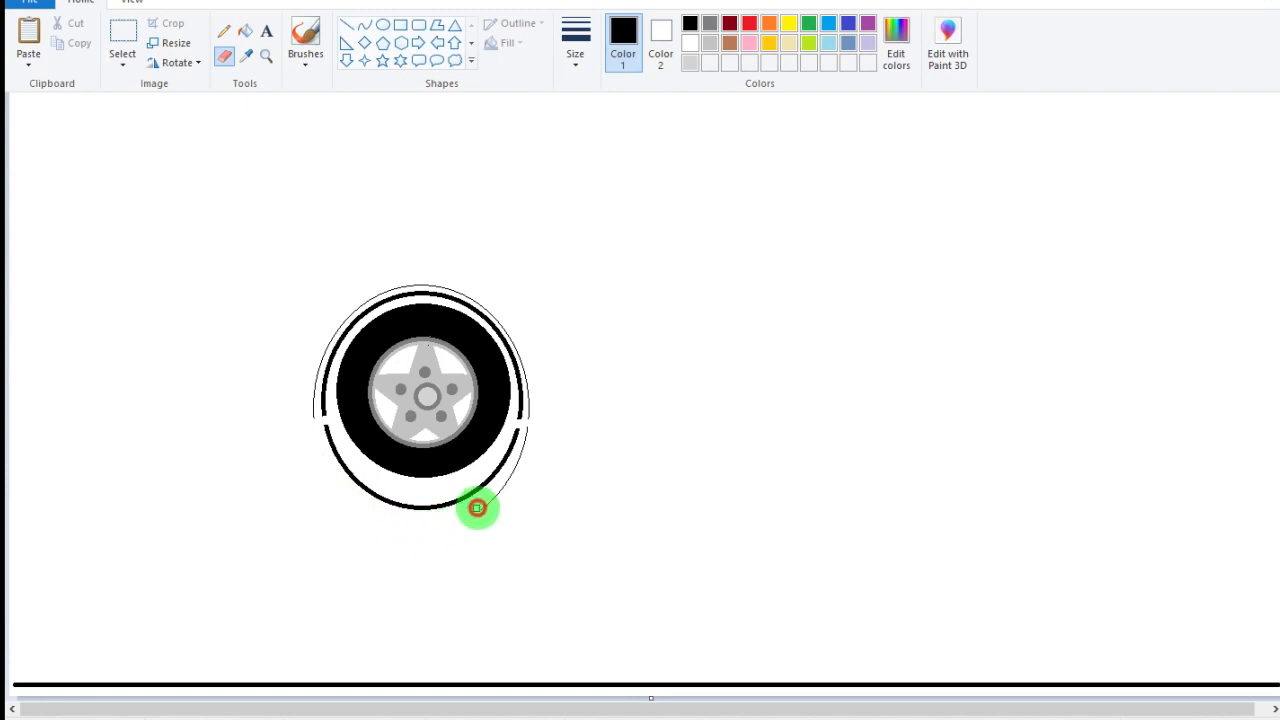
pyautogui.moveTo(522, 452); pyautogui.dragTo(526, 426)
pyautogui.click(245, 30)
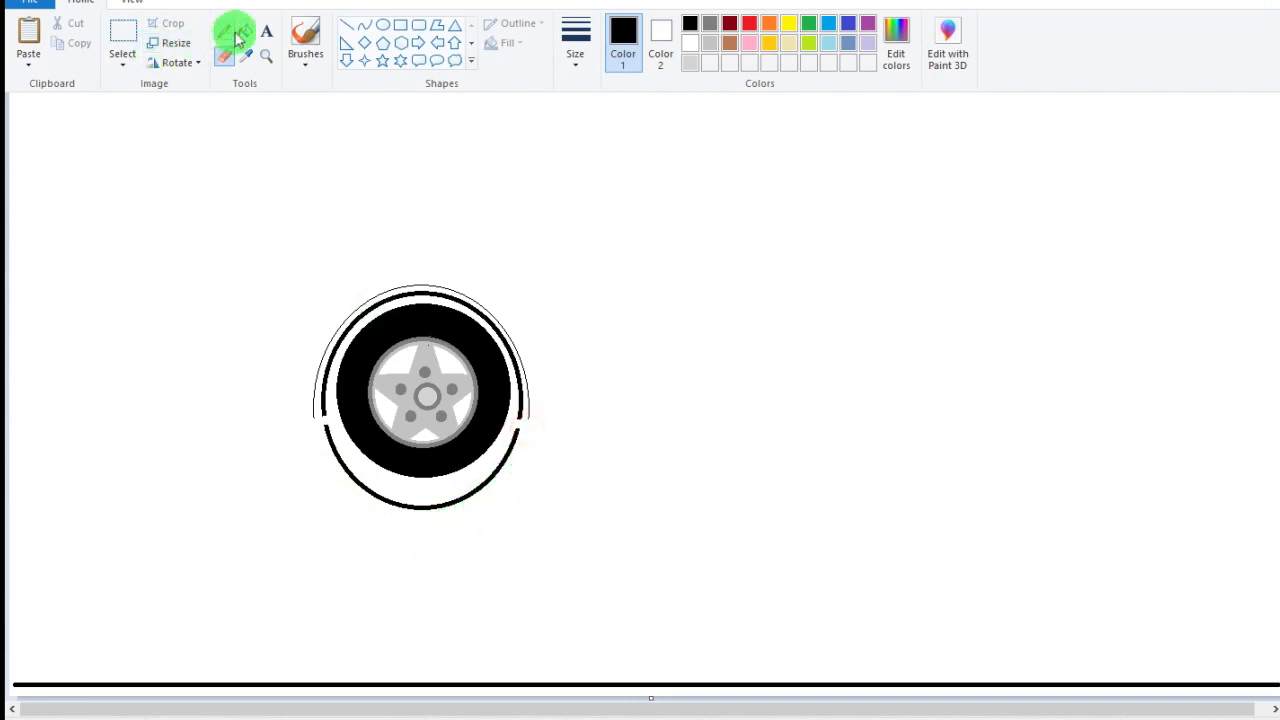
pyautogui.click(690, 43)
pyautogui.click(491, 473)
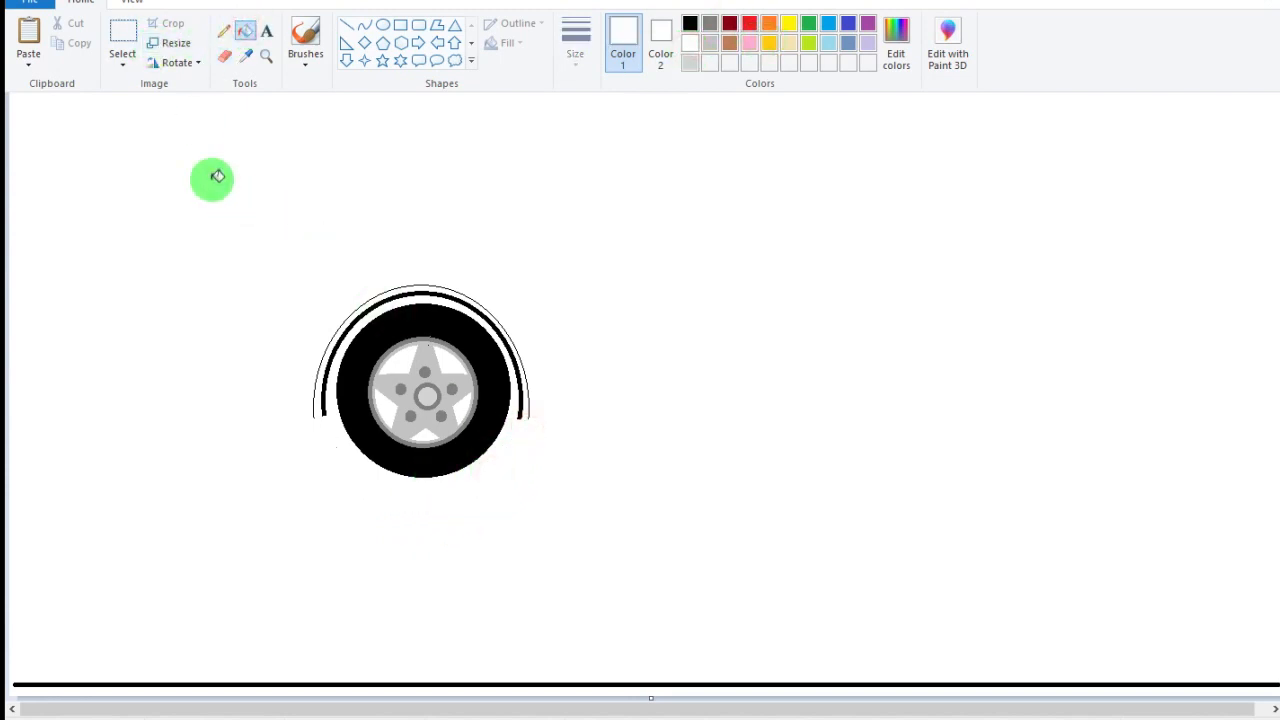
# - Connect both lower ends of the thick arch to the tire with short black horizontal lines
pyautogui.click(346, 25)
pyautogui.click(690, 23)
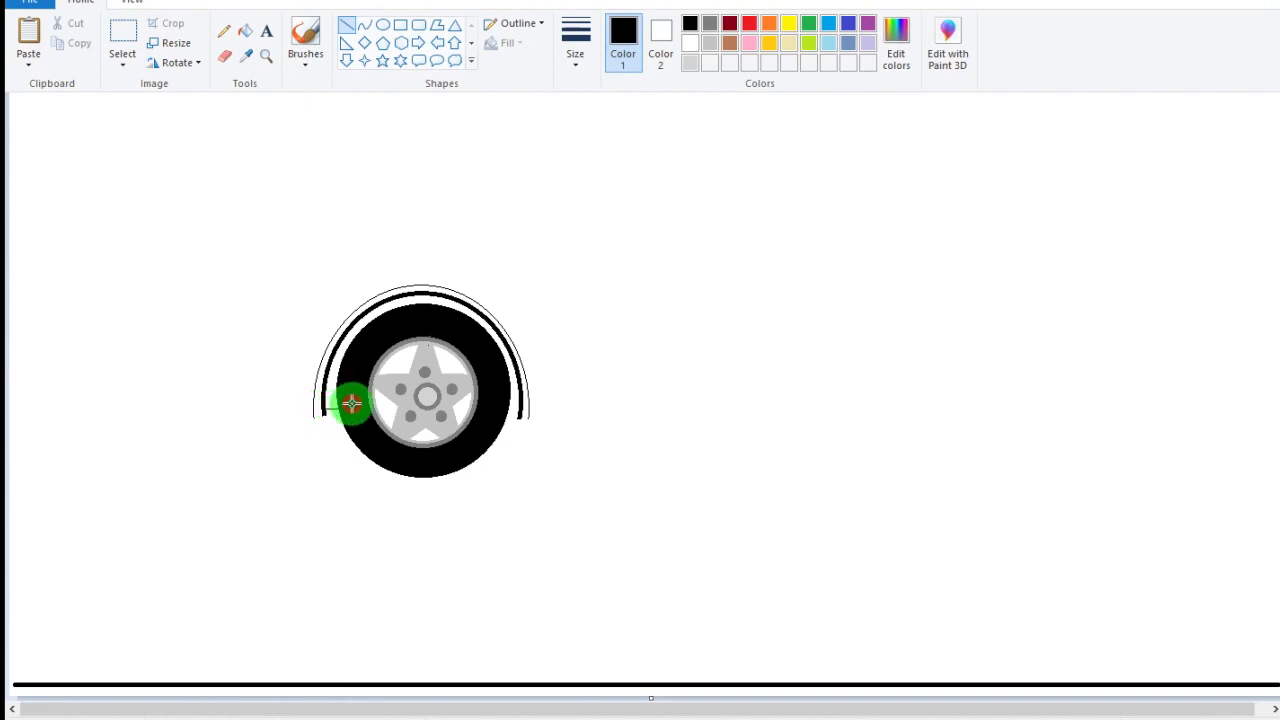
pyautogui.click(568, 63)
pyautogui.click(605, 177)
pyautogui.click(561, 386)
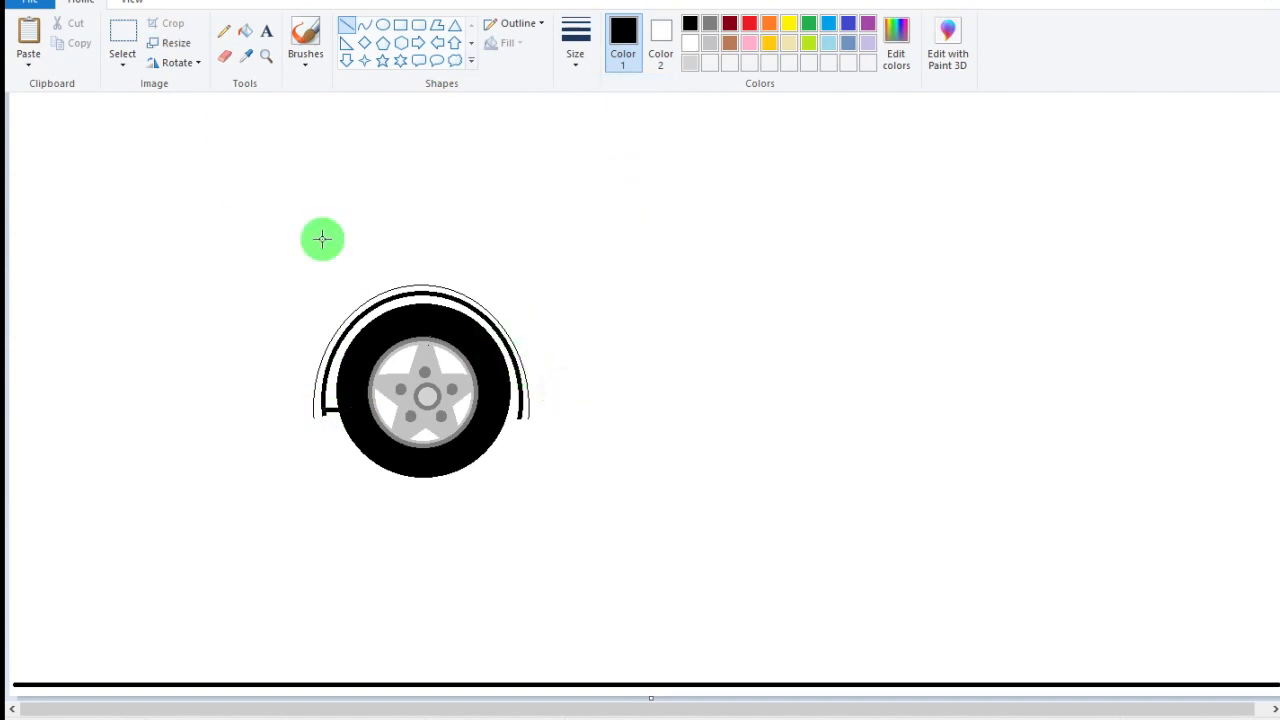
pyautogui.click(222, 62)
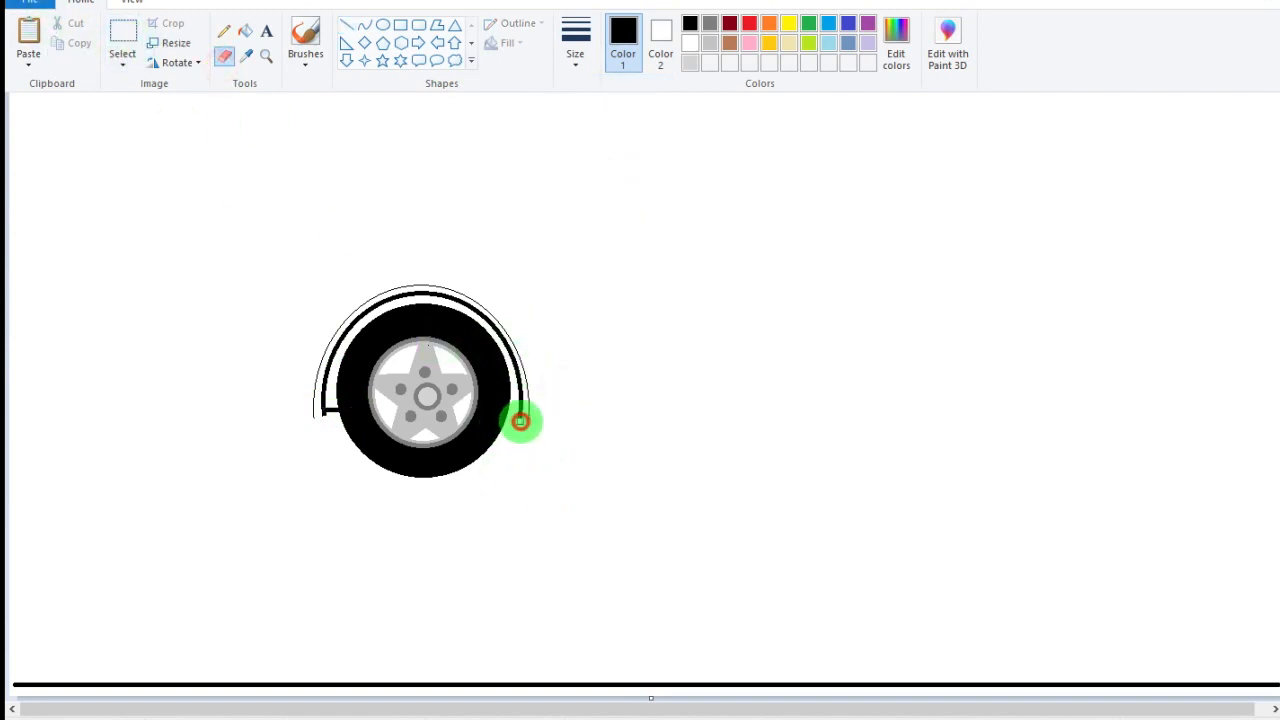
pyautogui.click(346, 24)
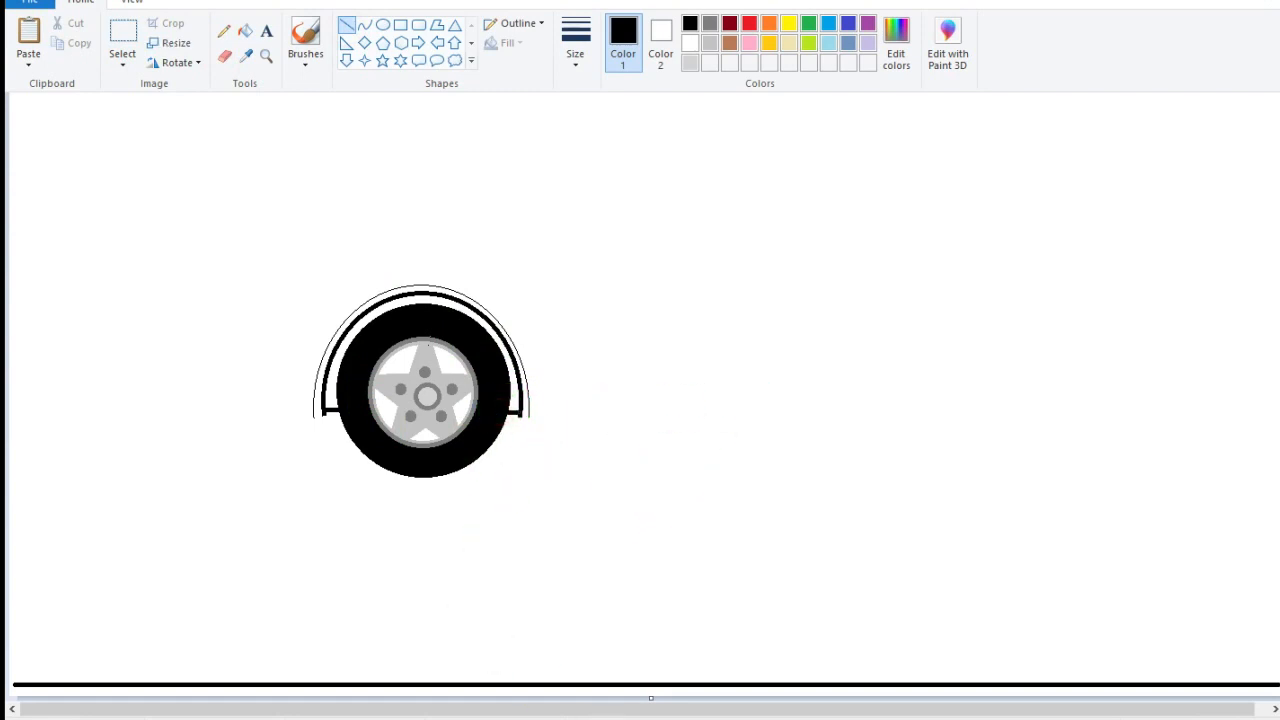
# - Select the wheel with its arch and move it to the canvas's left side so the tire rests on the ground line
pyautogui.click(116, 31)
pyautogui.moveTo(280, 178); pyautogui.dragTo(756, 478)
pyautogui.moveTo(635, 414); pyautogui.dragTo(428, 617)
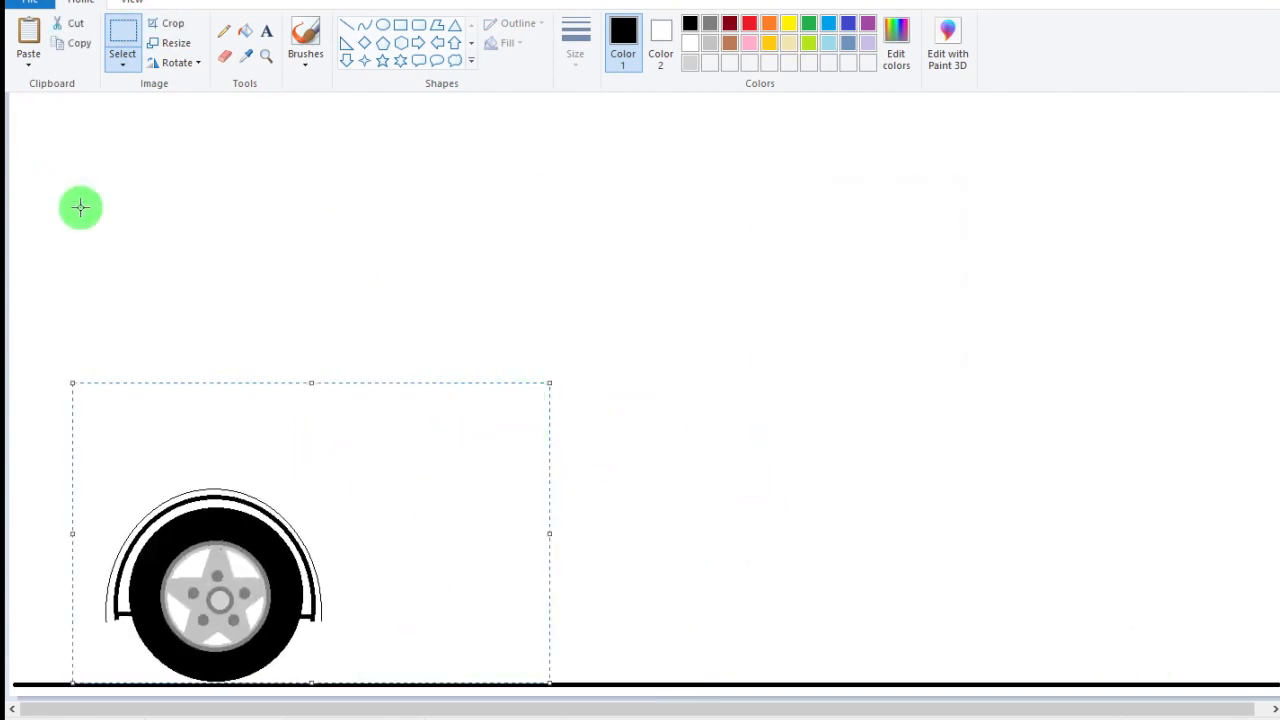
# - Paste a copy of the wheel and arch, flip it horizontally and set it on the ground line right of the original
pyautogui.hotkey('ctrl', 'v')
pyautogui.click(198, 62)
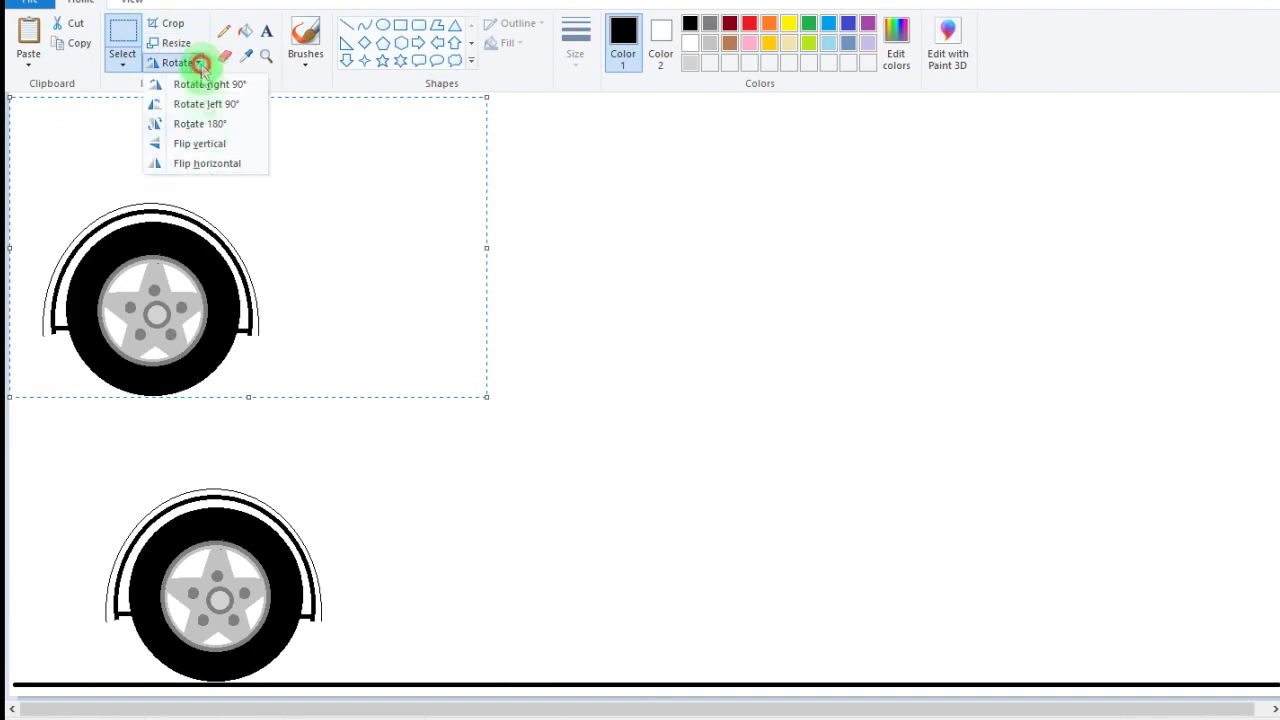
pyautogui.click(195, 160)
pyautogui.moveTo(124, 273); pyautogui.dragTo(655, 557)
pyautogui.press('Down')
pyautogui.press('Down')
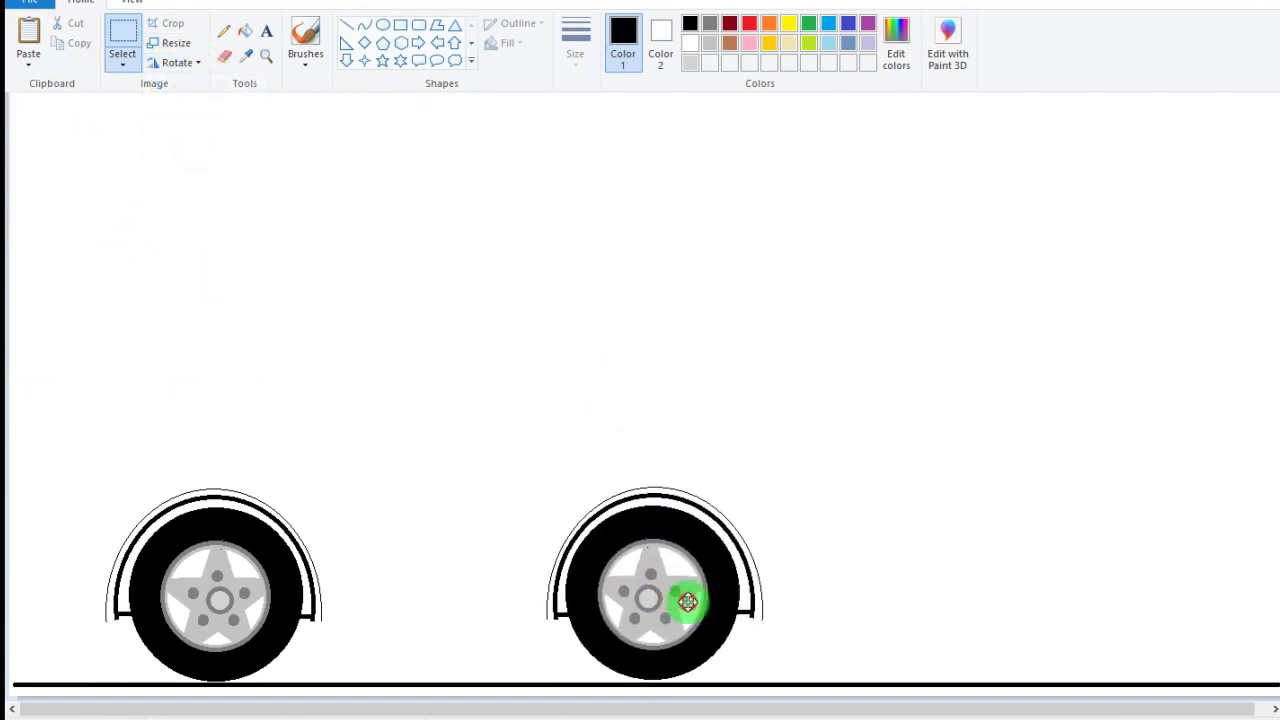
pyautogui.press('Down')
pyautogui.press('Down')
pyautogui.press('Down')
pyautogui.press('Up')
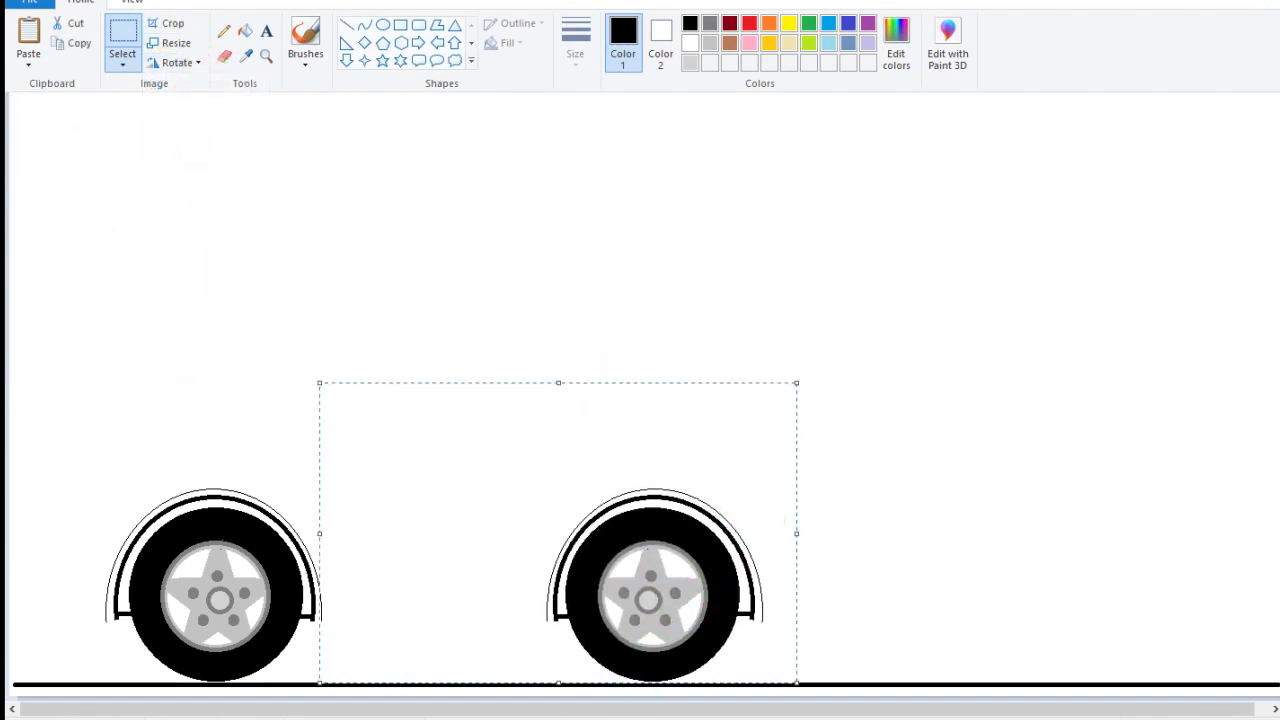
# - Nudge the copied wheel further right along the ground line to widen the wheelbase, comparing with the reference drawing
pyautogui.moveTo(555, 719)
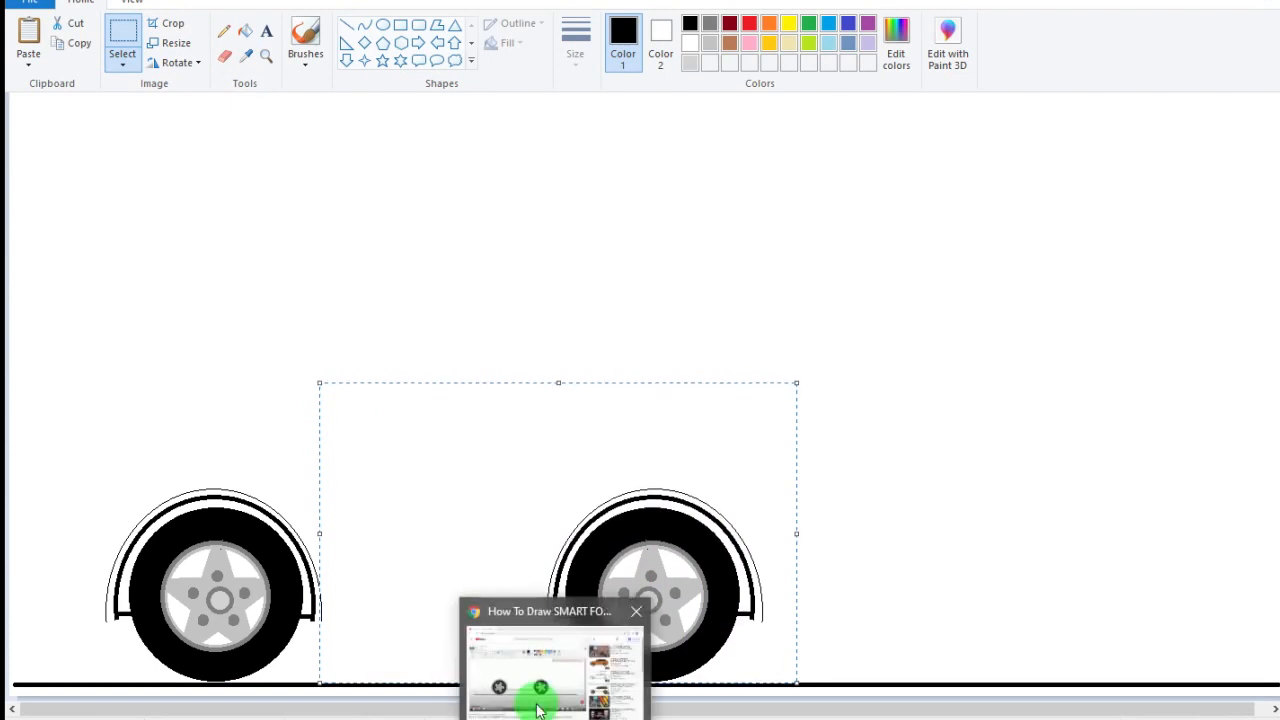
pyautogui.press('Right')
pyautogui.press('Right')
pyautogui.press('Right')
pyautogui.press('Right')
pyautogui.press('Right')
pyautogui.press('Right')
pyautogui.press('Right')
pyautogui.press('Right')
pyautogui.press('Right')
pyautogui.press('Right')
pyautogui.press('Right')
pyautogui.press('Right')
pyautogui.press('Right')
pyautogui.press('Right')
pyautogui.press('Right')
pyautogui.press('Right')
pyautogui.press('Right')
pyautogui.press('Right')
pyautogui.press('Right')
pyautogui.press('Right')
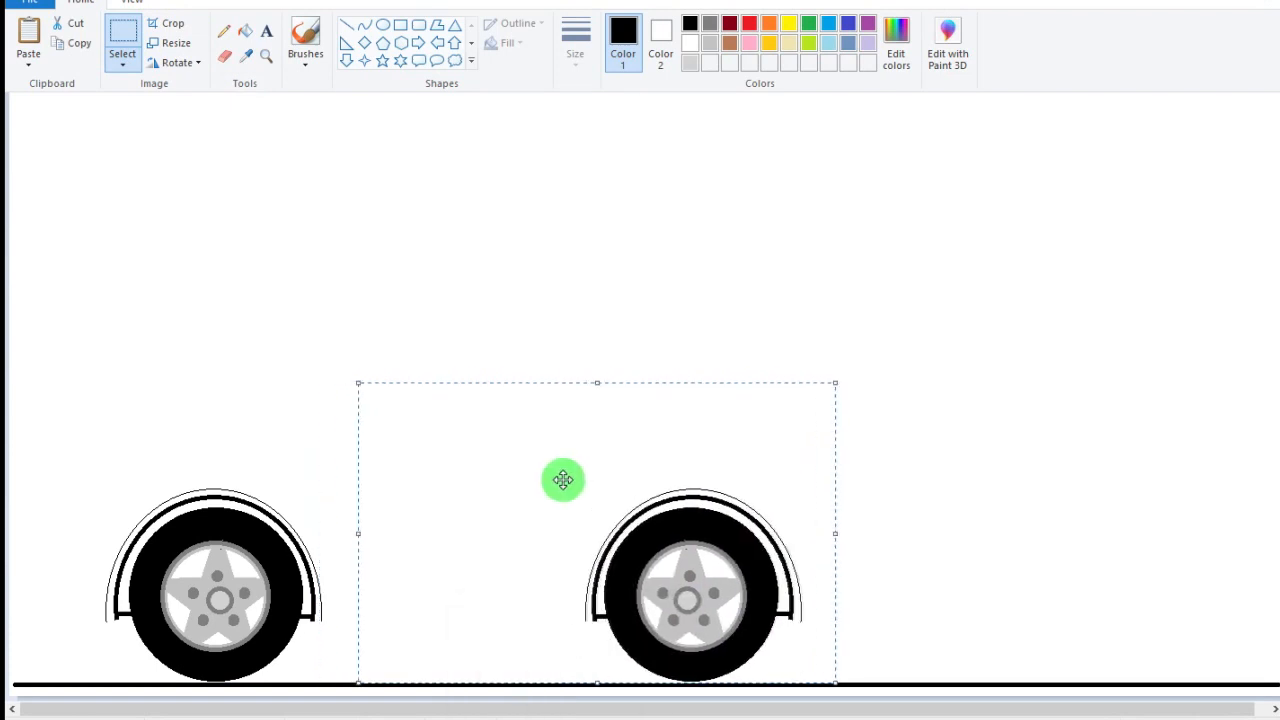
# - Draw a black horizontal sill line between the facing lower ends of the two wheel arches
pyautogui.click(346, 24)
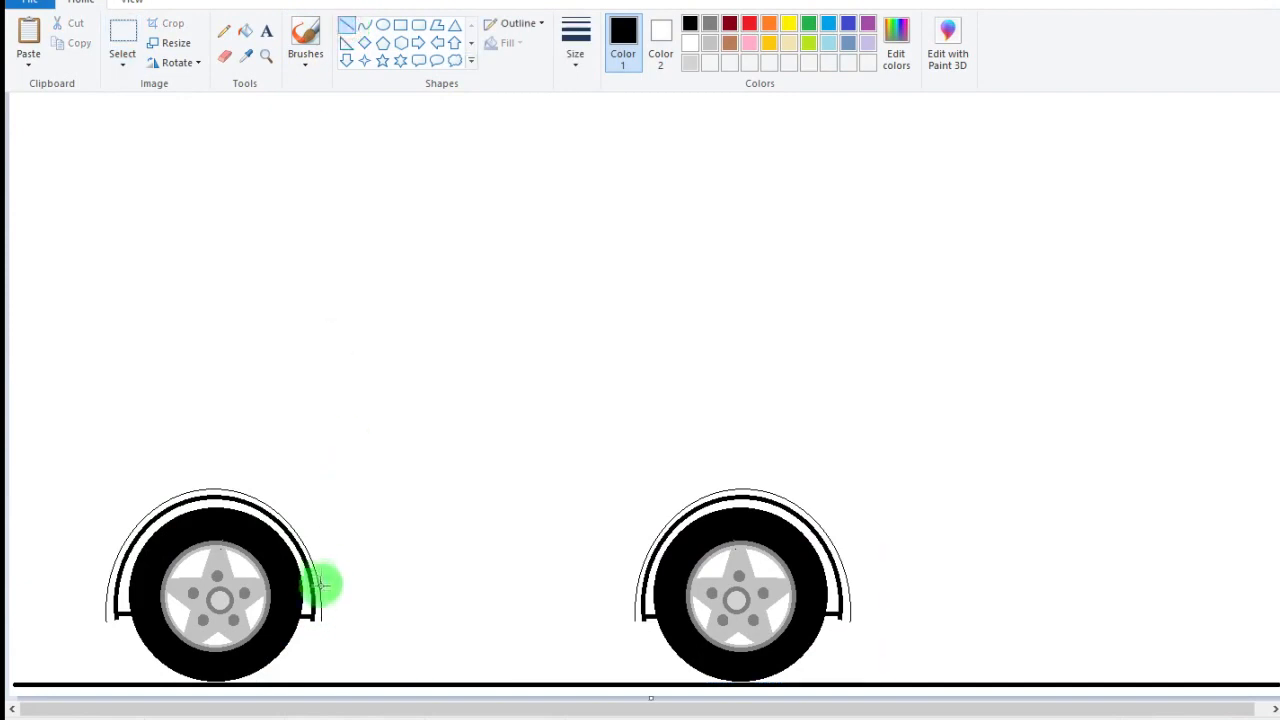
pyautogui.moveTo(313, 619); pyautogui.dragTo(644, 619)
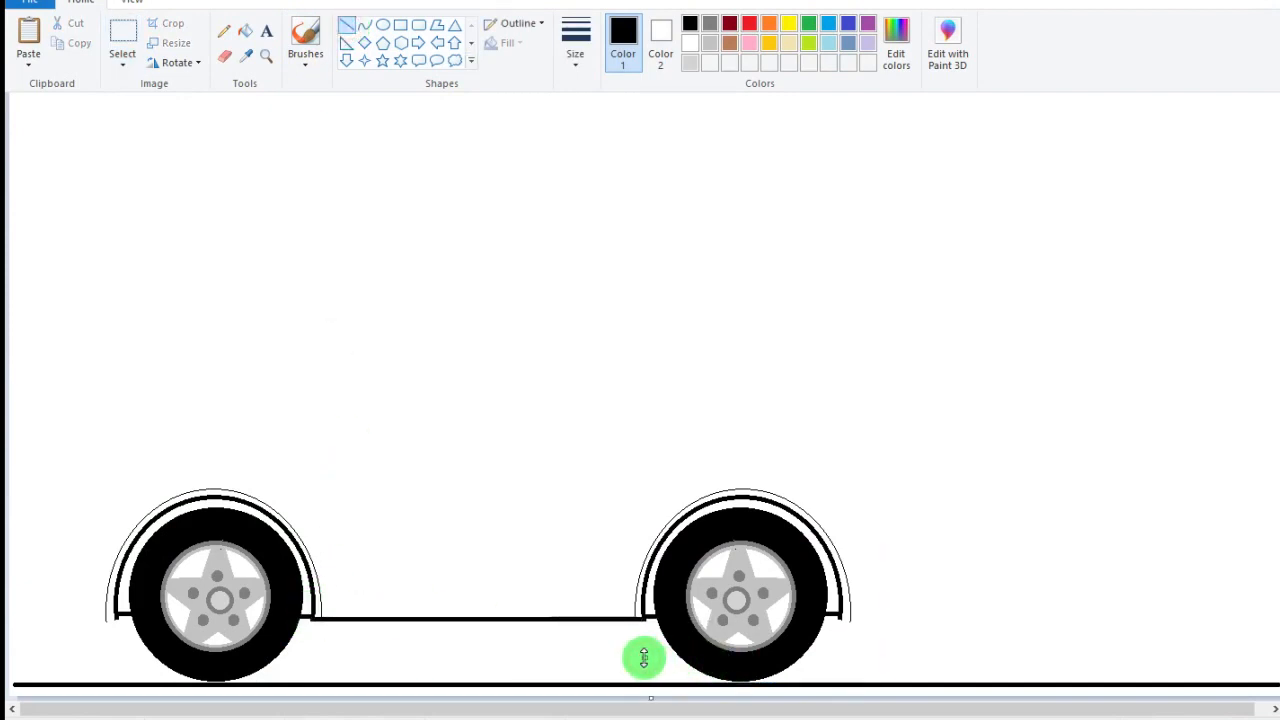
pyautogui.click(699, 714)
# - Erase the lower-left end of the left wheel's thin outer arch line
pyautogui.scroll(1, 508, 604)
pyautogui.scroll(-3, 508, 604)
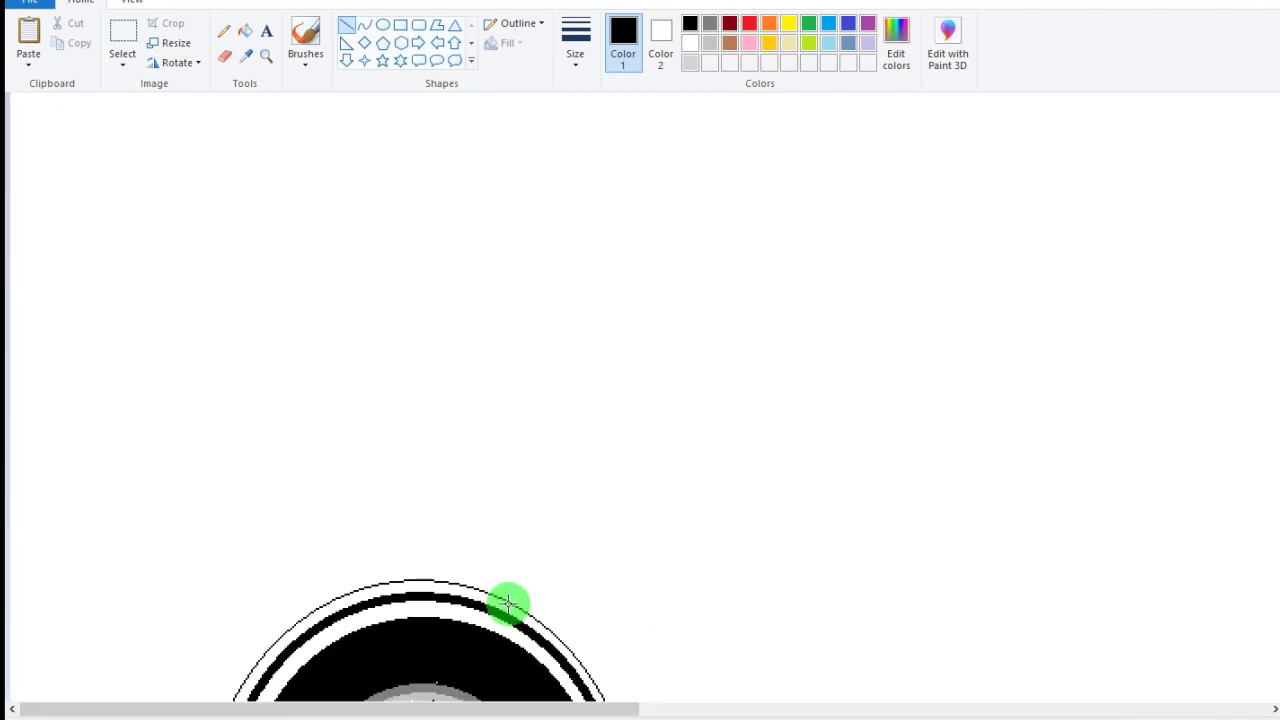
pyautogui.scroll(-3, 508, 604)
pyautogui.click(224, 56)
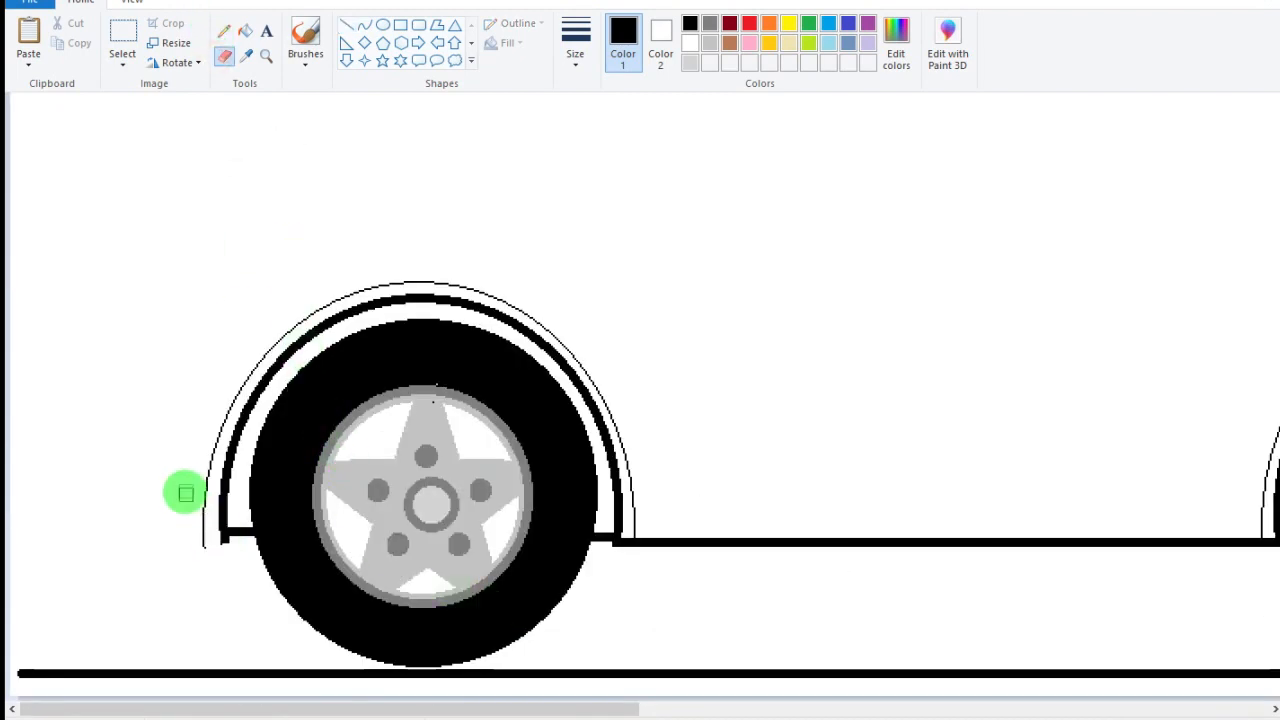
pyautogui.moveTo(203, 502); pyautogui.dragTo(200, 569)
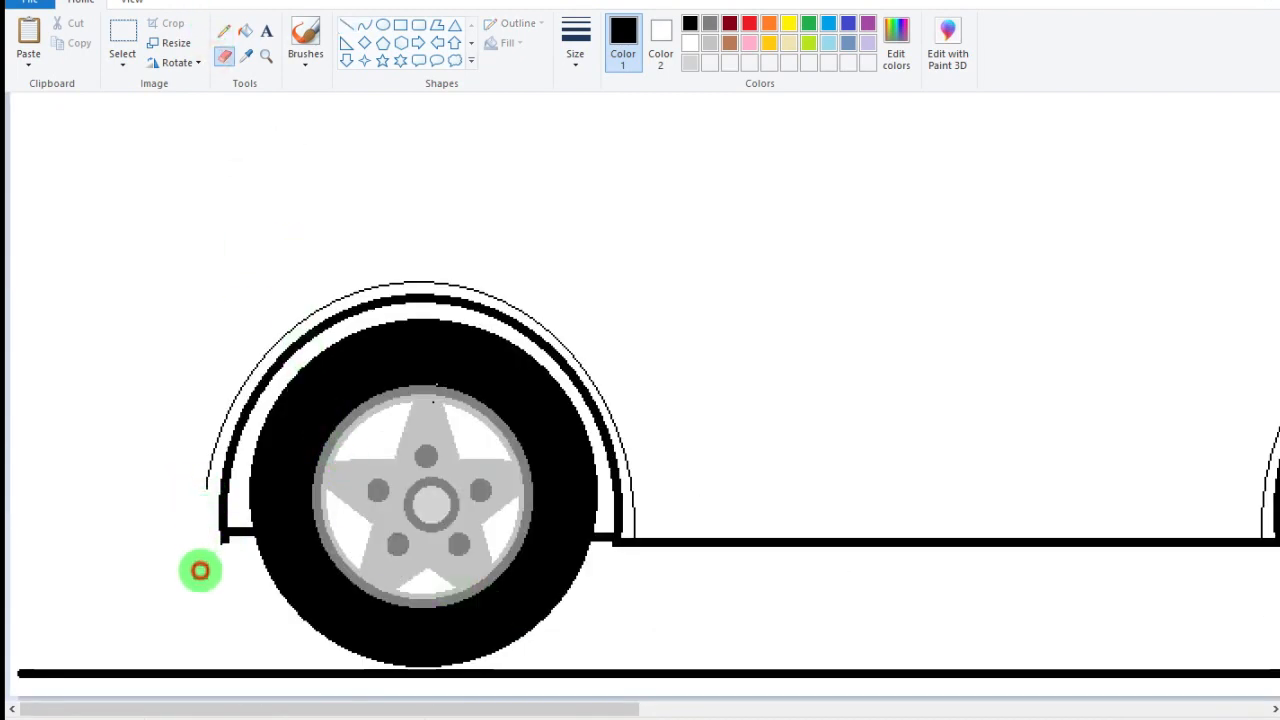
# - Draw a thick black curve from the left arch's lower-left end, bulging outward to the left and rising beside the wheel
pyautogui.click(362, 26)
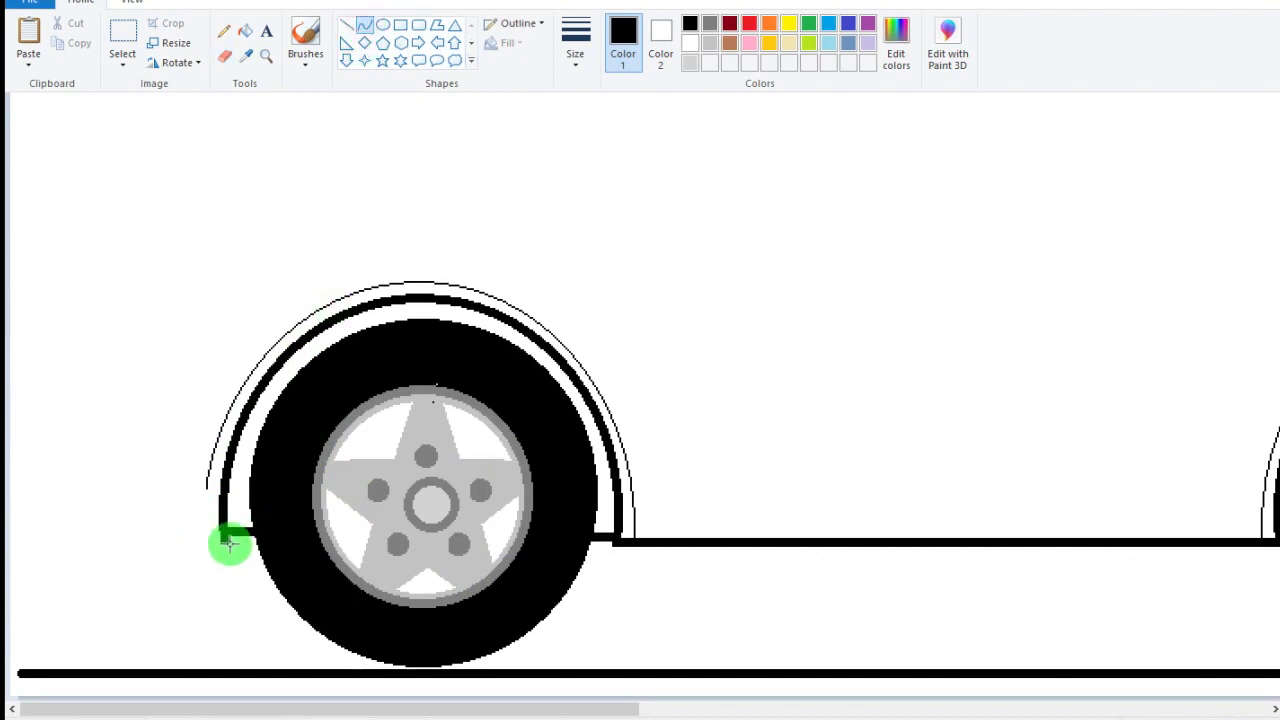
pyautogui.moveTo(227, 540); pyautogui.dragTo(129, 497)
pyautogui.click(249, 354)
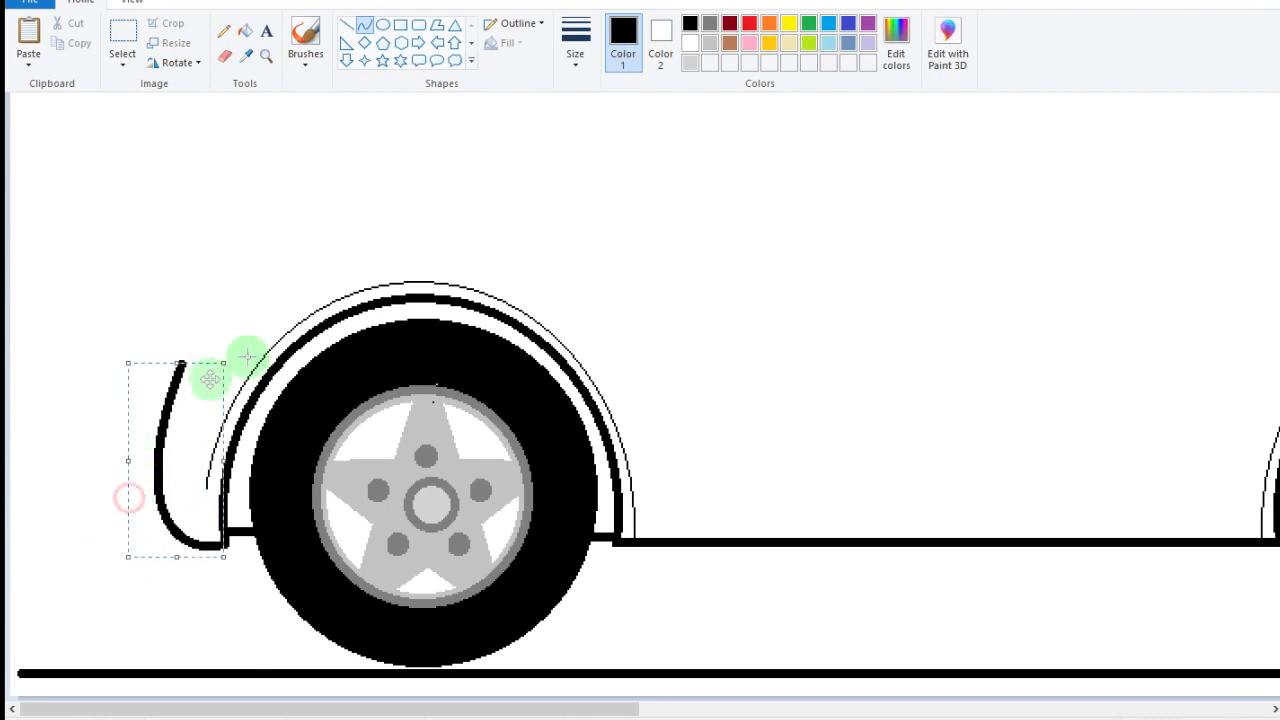
# - Extend the outer curve with a slightly bent black segment leaning right, up to about the height of the arch's top
pyautogui.moveTo(182, 362); pyautogui.dragTo(225, 281)
pyautogui.moveTo(189, 340); pyautogui.dragTo(201, 316)
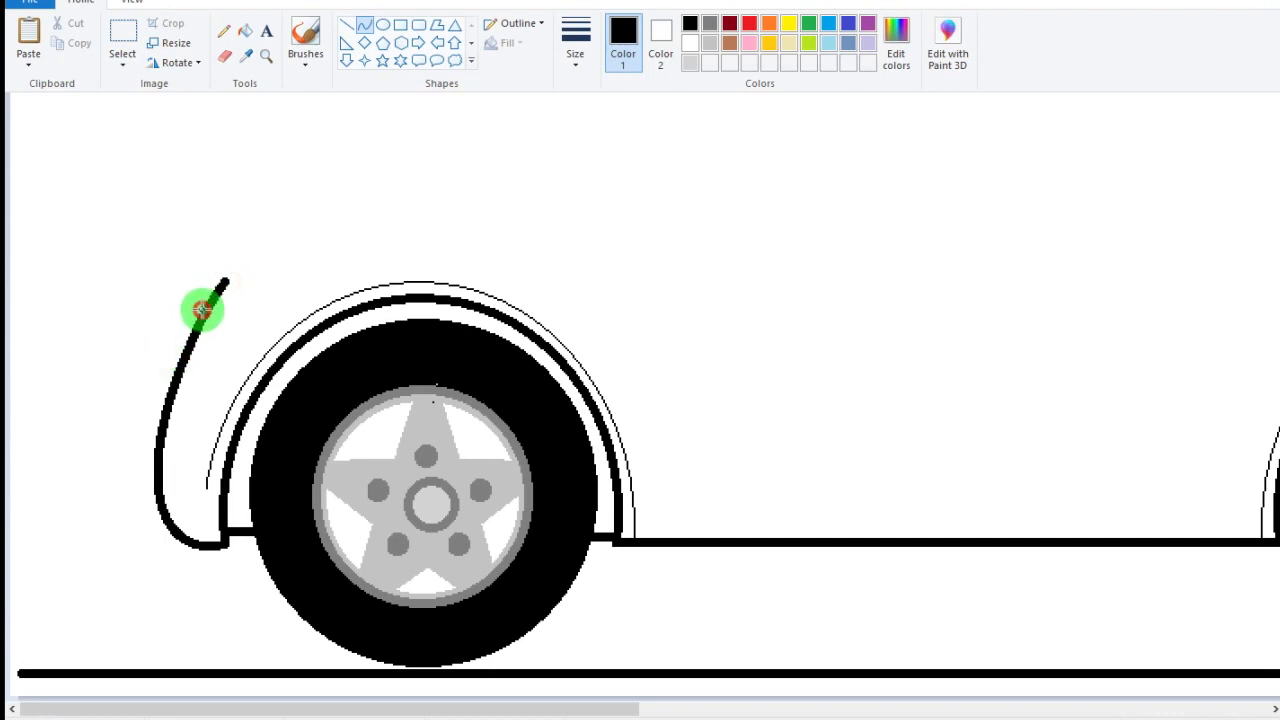
pyautogui.moveTo(205, 312); pyautogui.dragTo(205, 312)
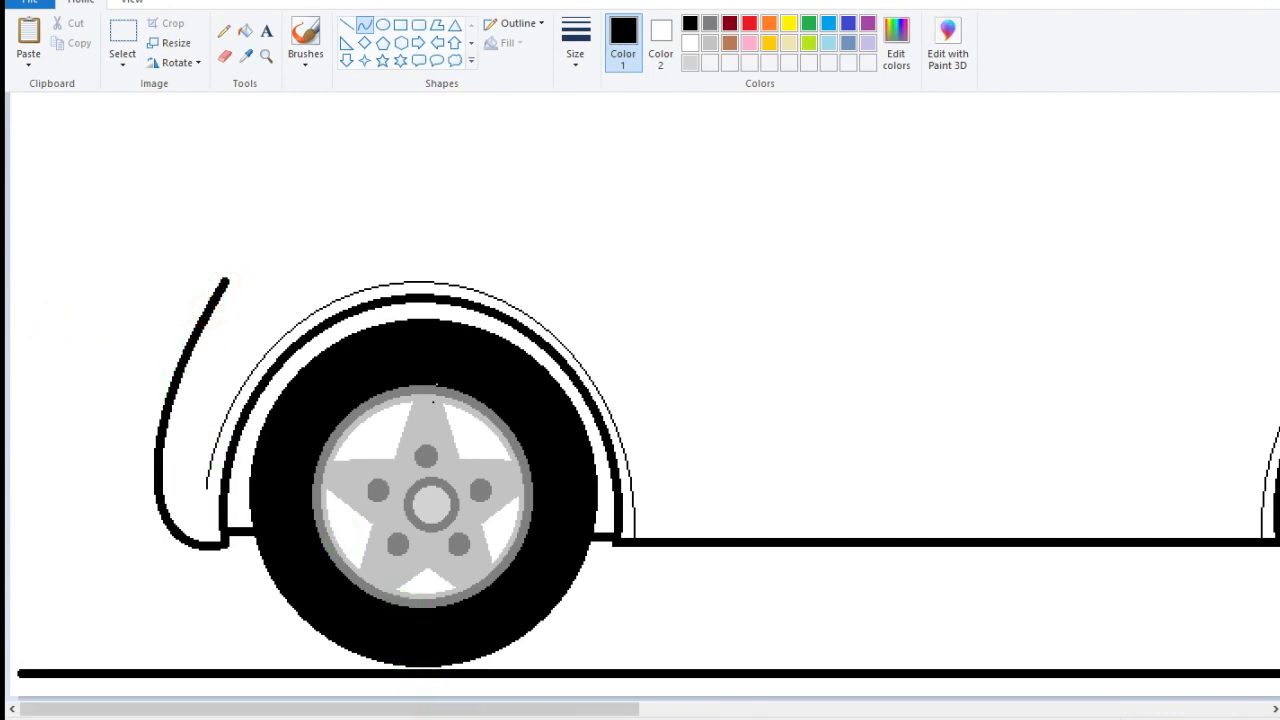
# - Draw a black hood curve from the front outline's upper end, rounding over above the left wheel and running almost level to its right side
pyautogui.scroll(-1, 565, 560)
pyautogui.moveTo(117, 488); pyautogui.dragTo(307, 410)
pyautogui.moveTo(165, 448)
pyautogui.mouseDown()
pyautogui.moveTo(128, 430)
pyautogui.moveTo(151, 418)
pyautogui.mouseUp()
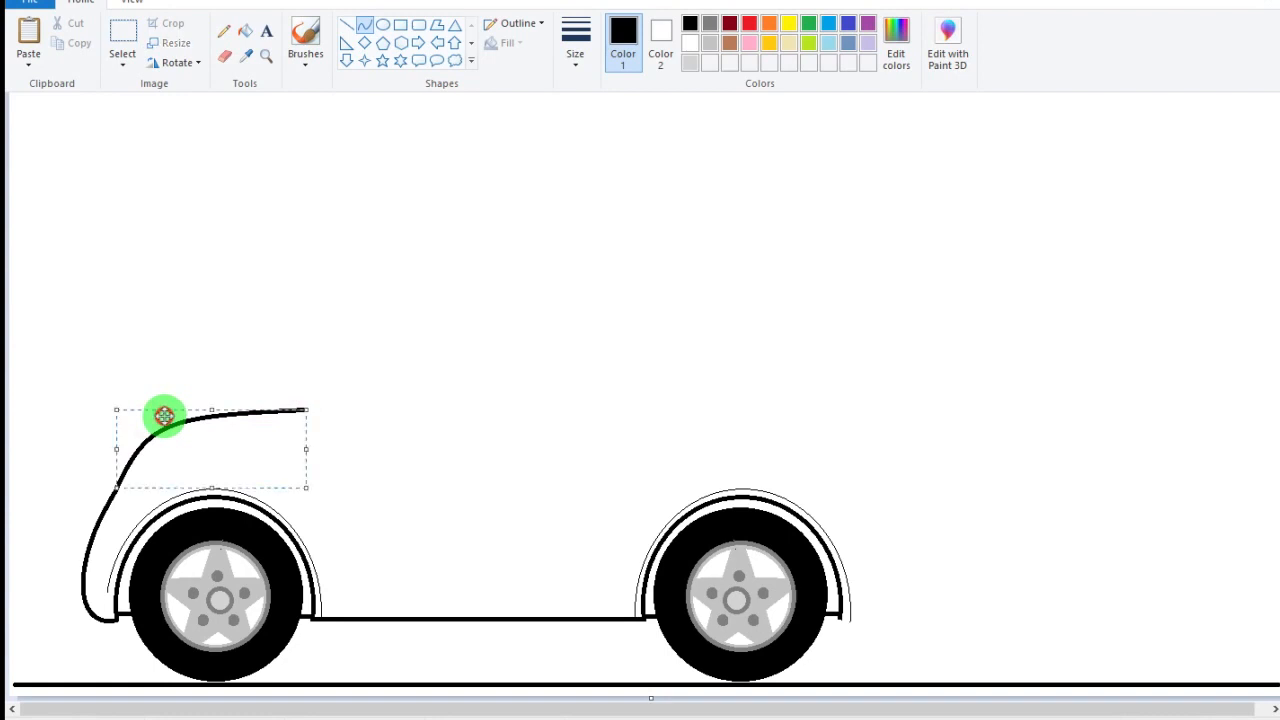
pyautogui.moveTo(307, 449); pyautogui.dragTo(323, 449)
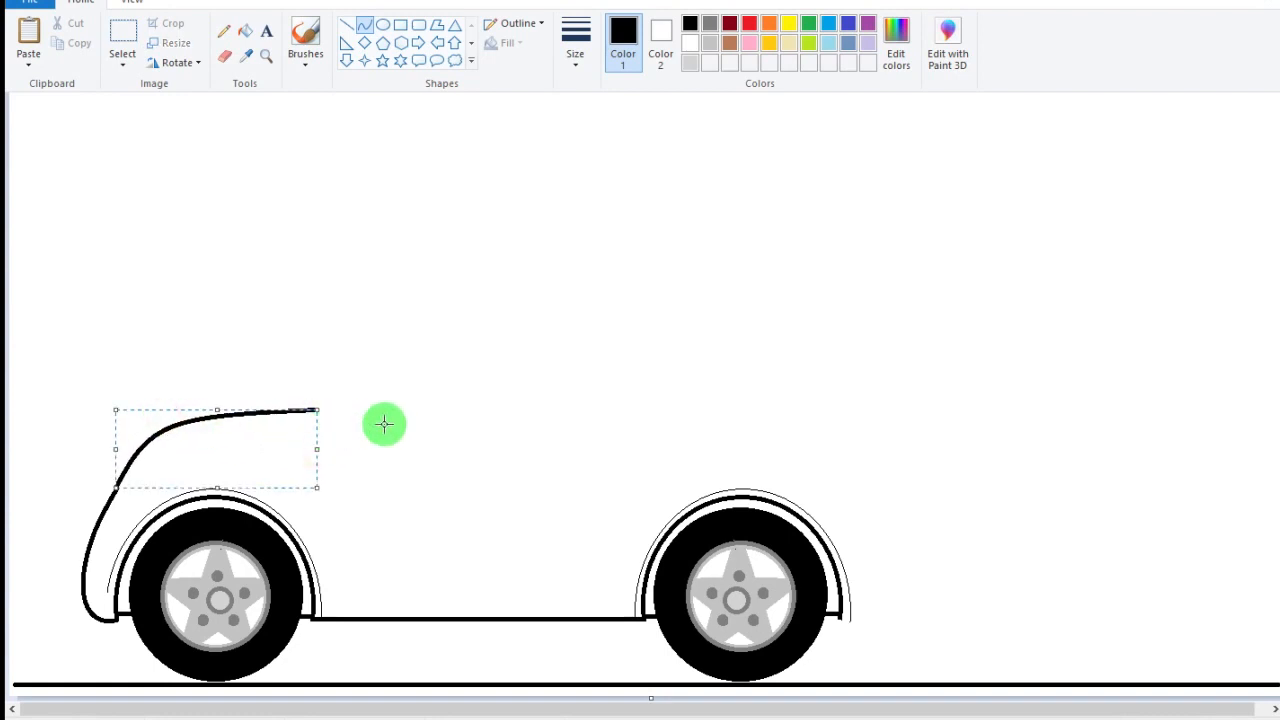
pyautogui.moveTo(216, 410); pyautogui.dragTo(218, 416)
pyautogui.moveTo(314, 456); pyautogui.dragTo(300, 460)
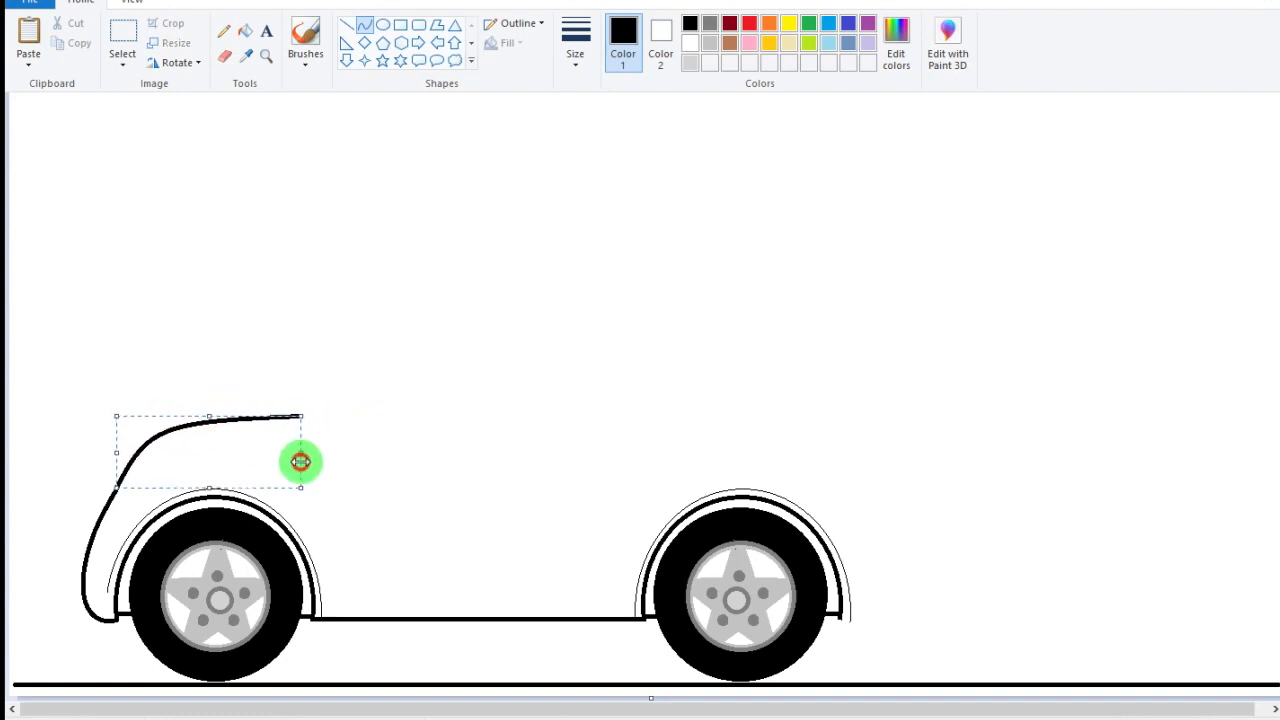
pyautogui.moveTo(209, 417); pyautogui.dragTo(210, 426)
pyautogui.click(423, 346)
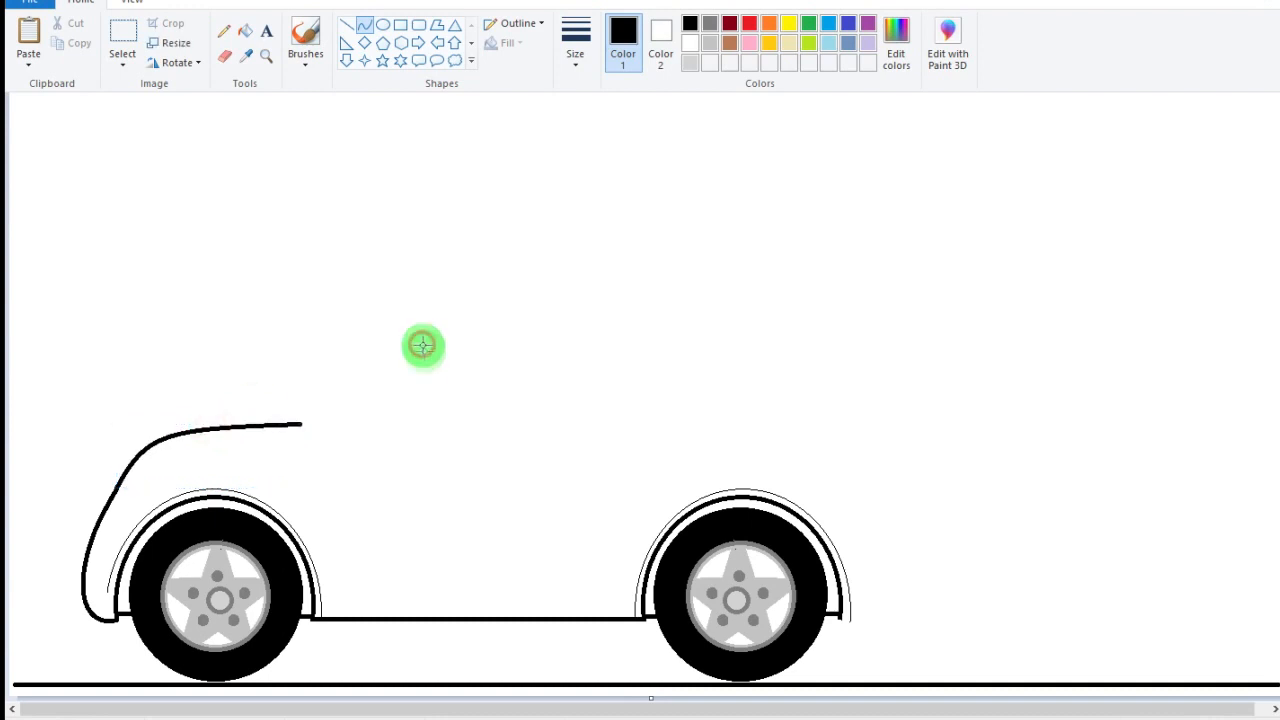
# - Erase the rounded bend between the front outline beside the left wheel and the nearly level part of the hood
pyautogui.scroll(1, 423, 366)
pyautogui.click(225, 55)
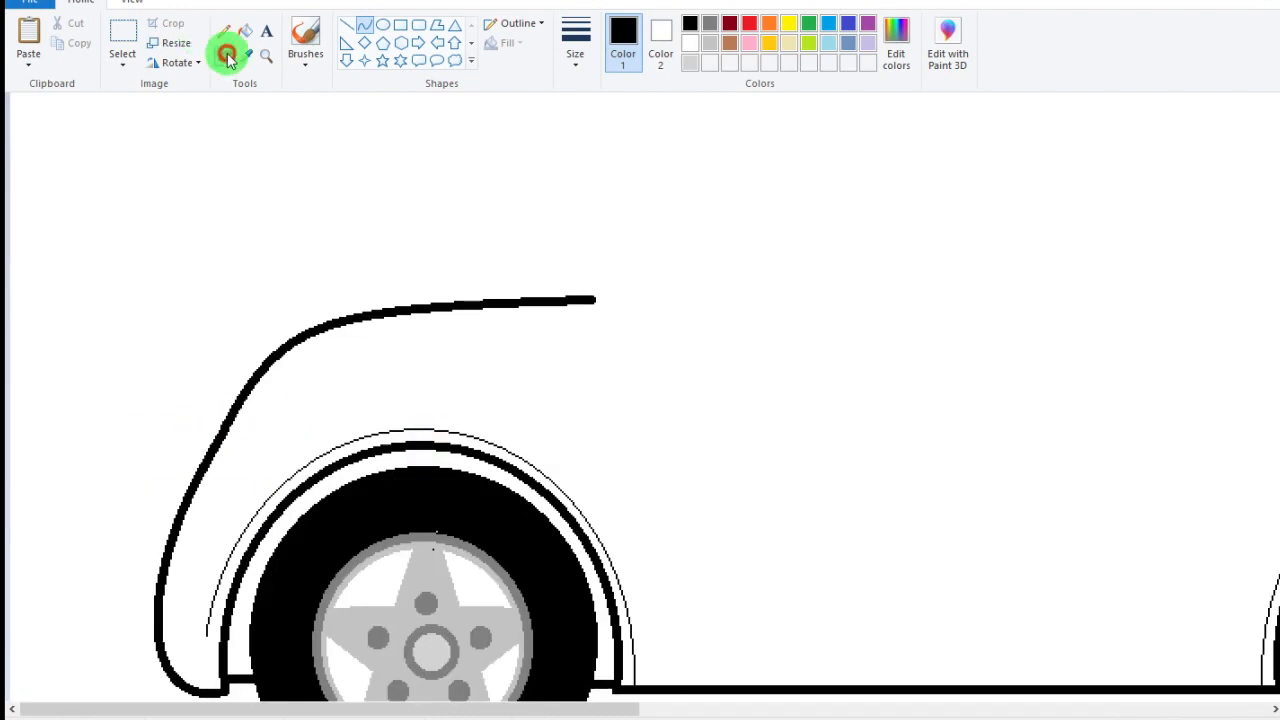
pyautogui.moveTo(294, 294)
pyautogui.mouseDown()
pyautogui.moveTo(330, 349)
pyautogui.moveTo(307, 339)
pyautogui.moveTo(279, 368)
pyautogui.mouseUp()
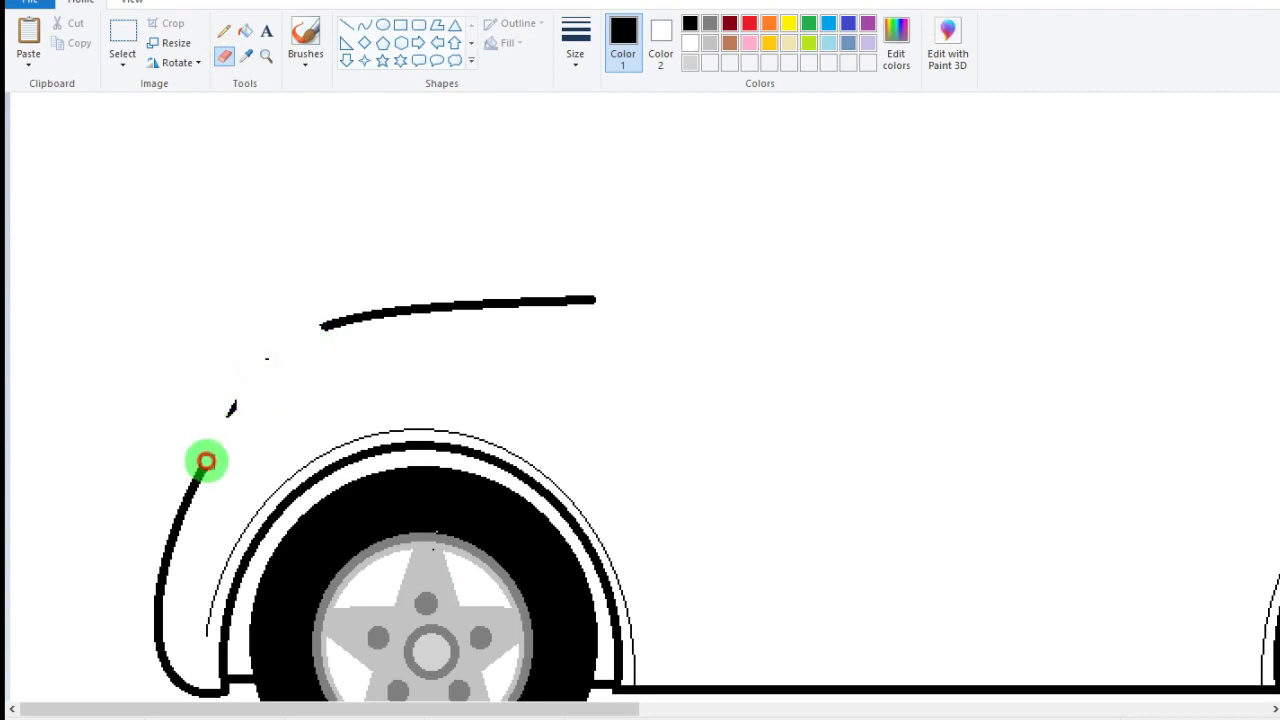
pyautogui.moveTo(206, 461); pyautogui.dragTo(272, 335)
# - Redraw the front outline's upper part as a slightly S-shaped black curve rising from its cut end to just below the hood's front end
pyautogui.click(364, 24)
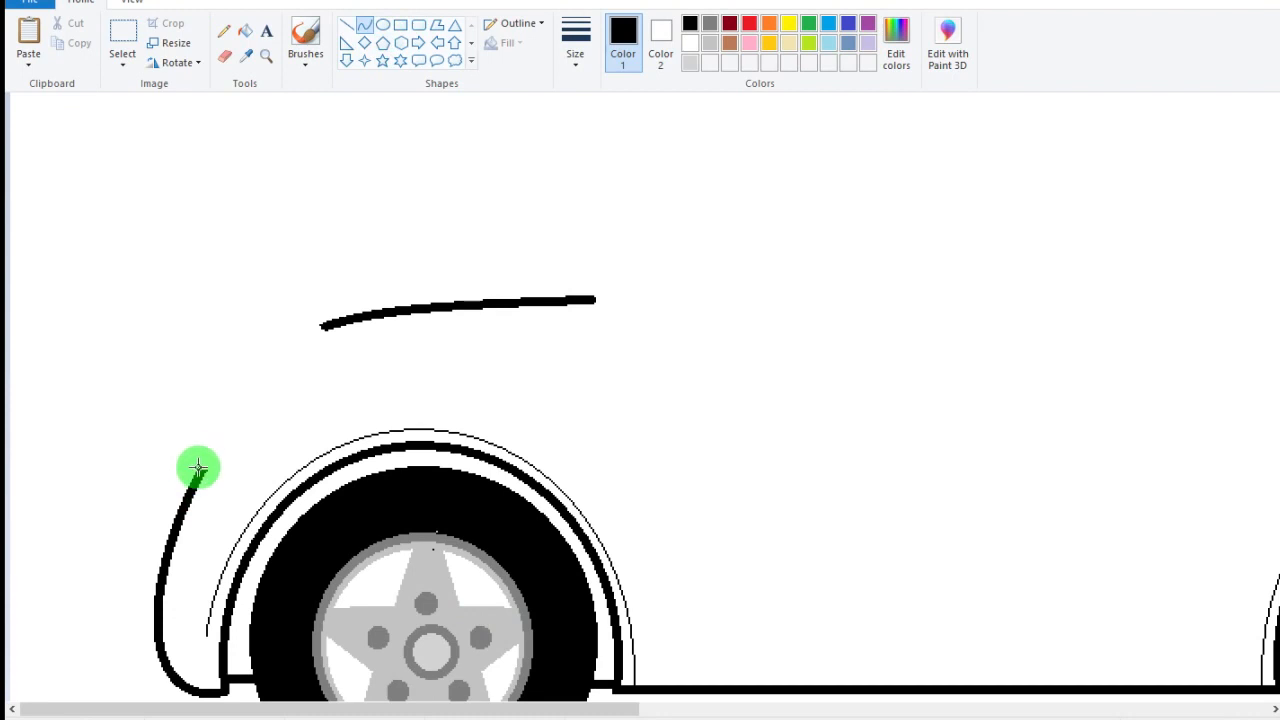
pyautogui.moveTo(198, 471); pyautogui.dragTo(302, 358)
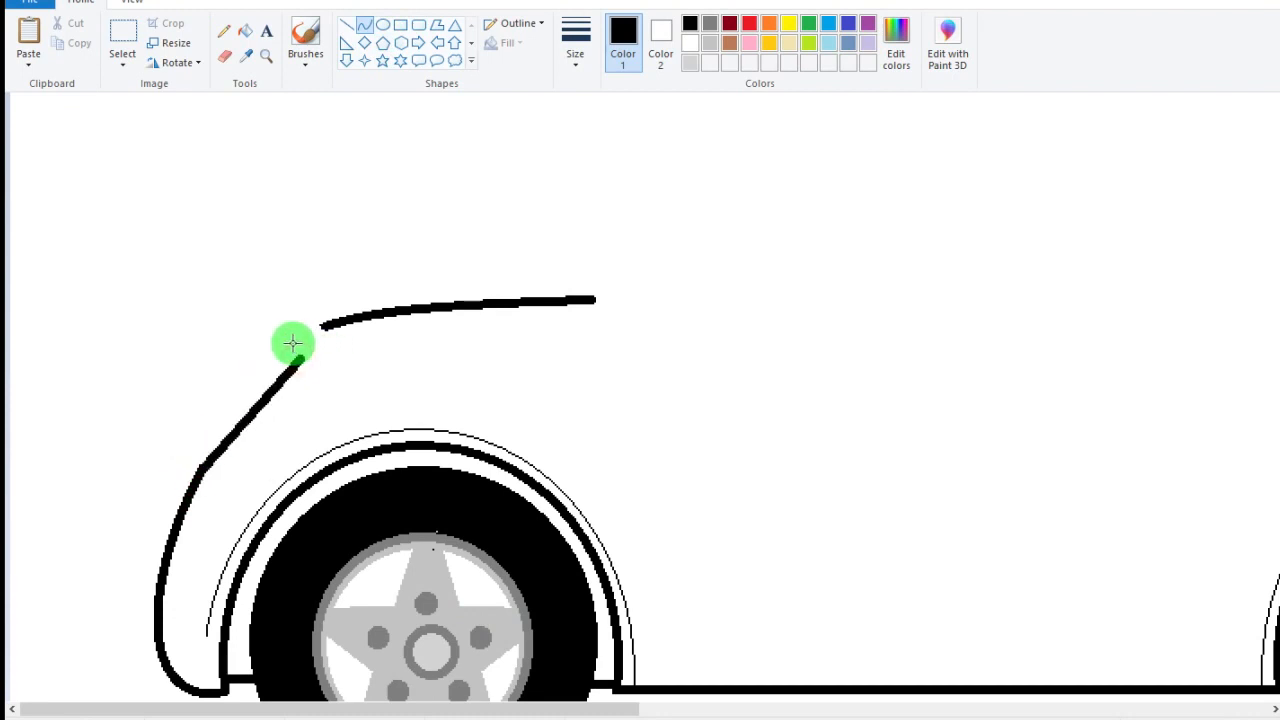
pyautogui.hotkey('ctrl', 'z')
pyautogui.moveTo(200, 471)
pyautogui.mouseDown()
pyautogui.moveTo(295, 358)
pyautogui.moveTo(254, 349)
pyautogui.moveTo(282, 345)
pyautogui.mouseUp()
pyautogui.moveTo(240, 405)
pyautogui.mouseDown()
pyautogui.moveTo(200, 443)
pyautogui.moveTo(258, 380)
pyautogui.moveTo(288, 387)
pyautogui.moveTo(255, 411)
pyautogui.mouseUp()
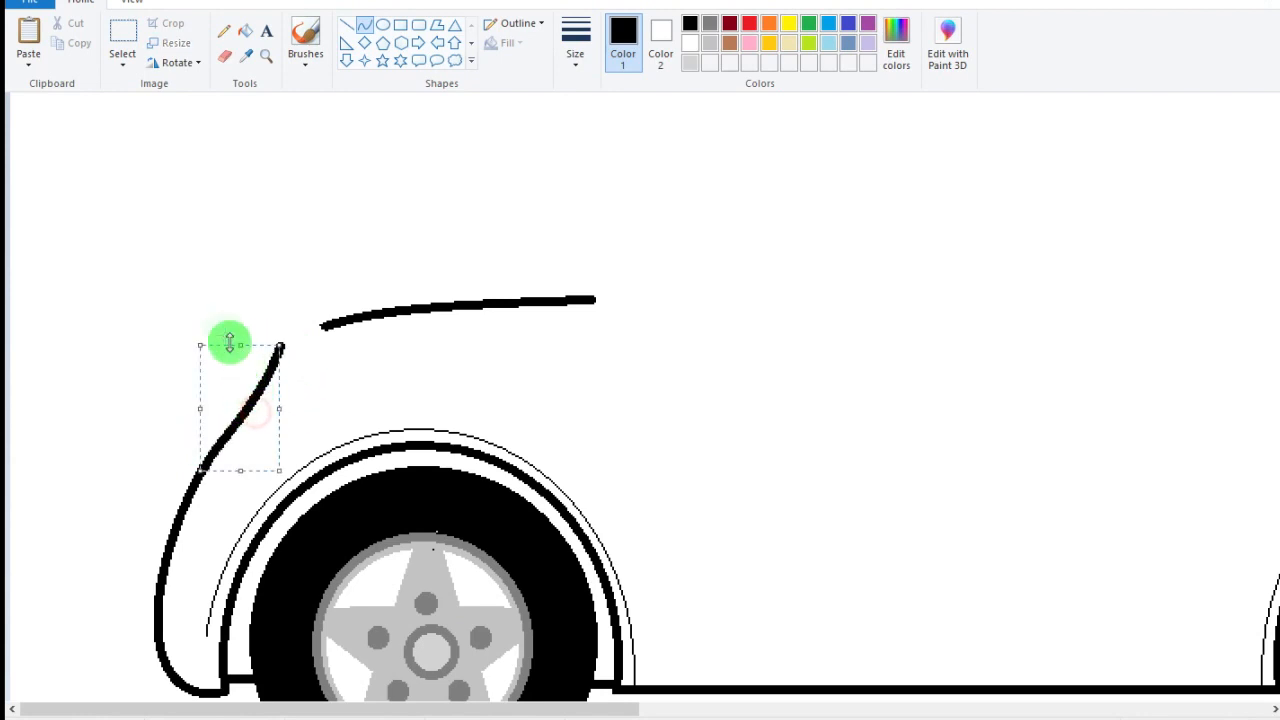
pyautogui.moveTo(237, 344); pyautogui.dragTo(234, 348)
pyautogui.click(370, 341)
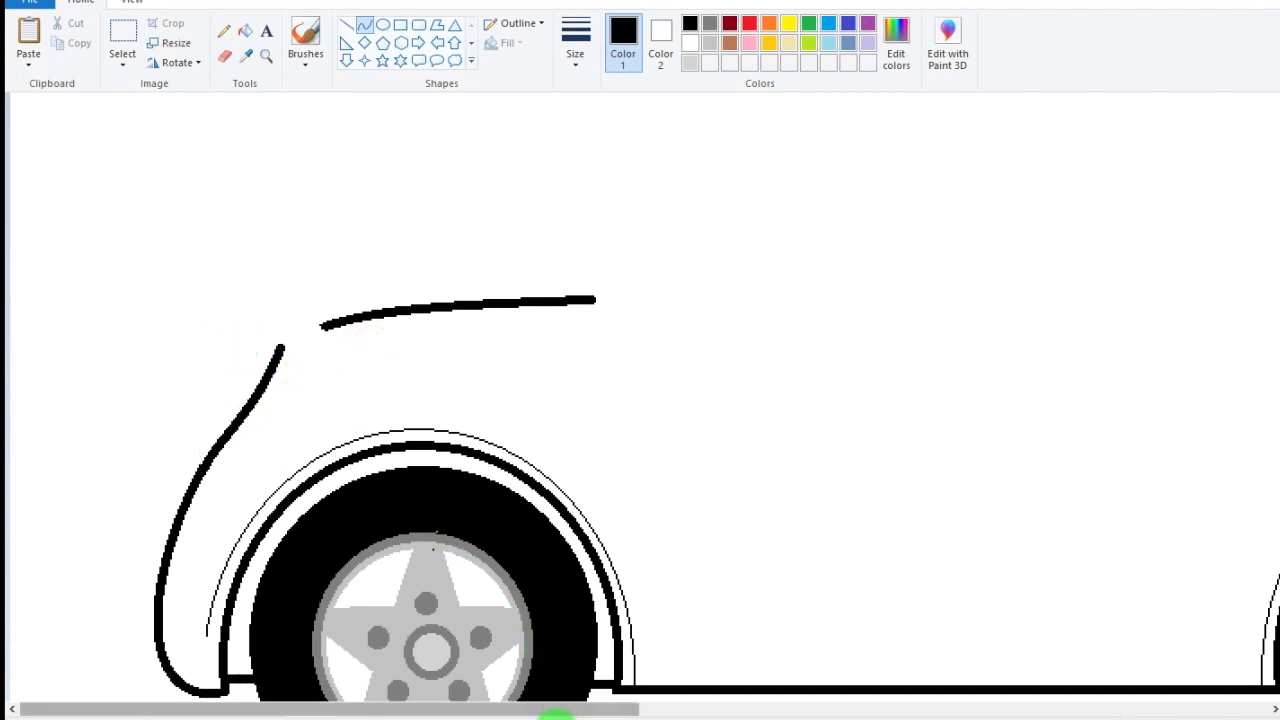
# - Trim the new curve's upper tip and join it to the hood's front end with a short rounded black curve
pyautogui.click(224, 56)
pyautogui.moveTo(282, 348)
pyautogui.mouseDown()
pyautogui.moveTo(271, 346)
pyautogui.moveTo(295, 360)
pyautogui.moveTo(328, 338)
pyautogui.moveTo(285, 350)
pyautogui.mouseUp()
pyautogui.click(364, 25)
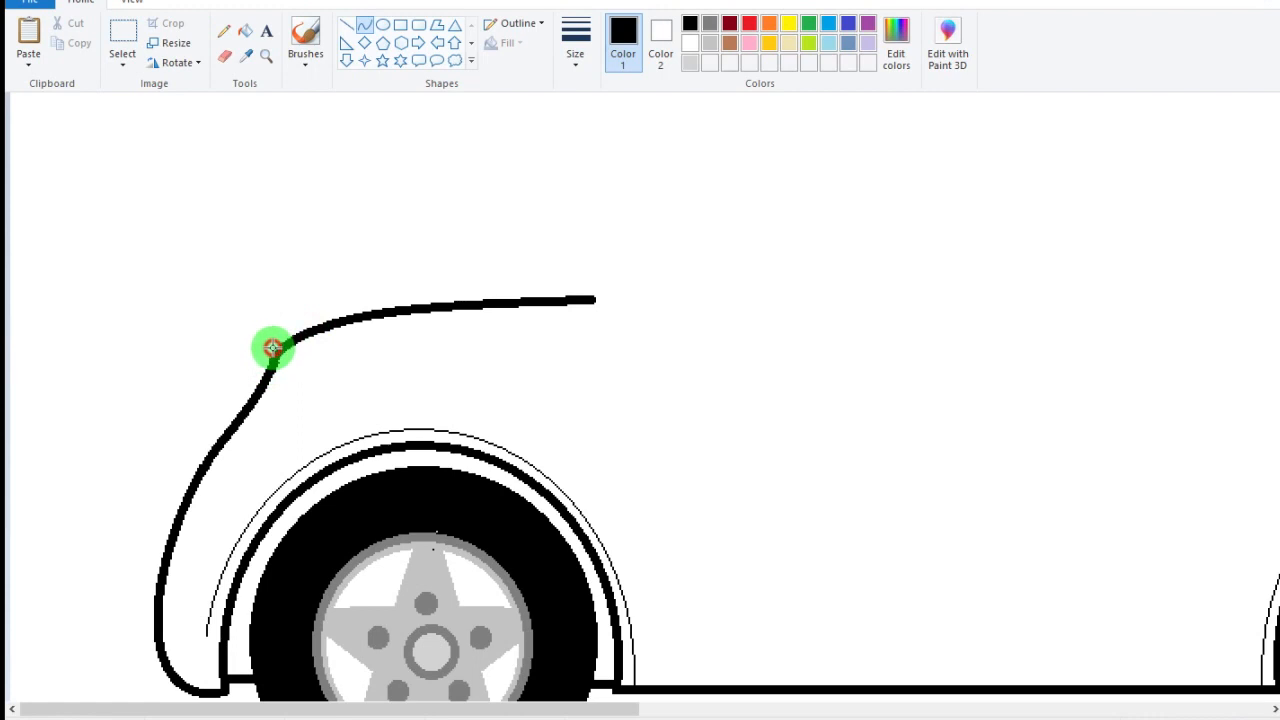
pyautogui.click(289, 335)
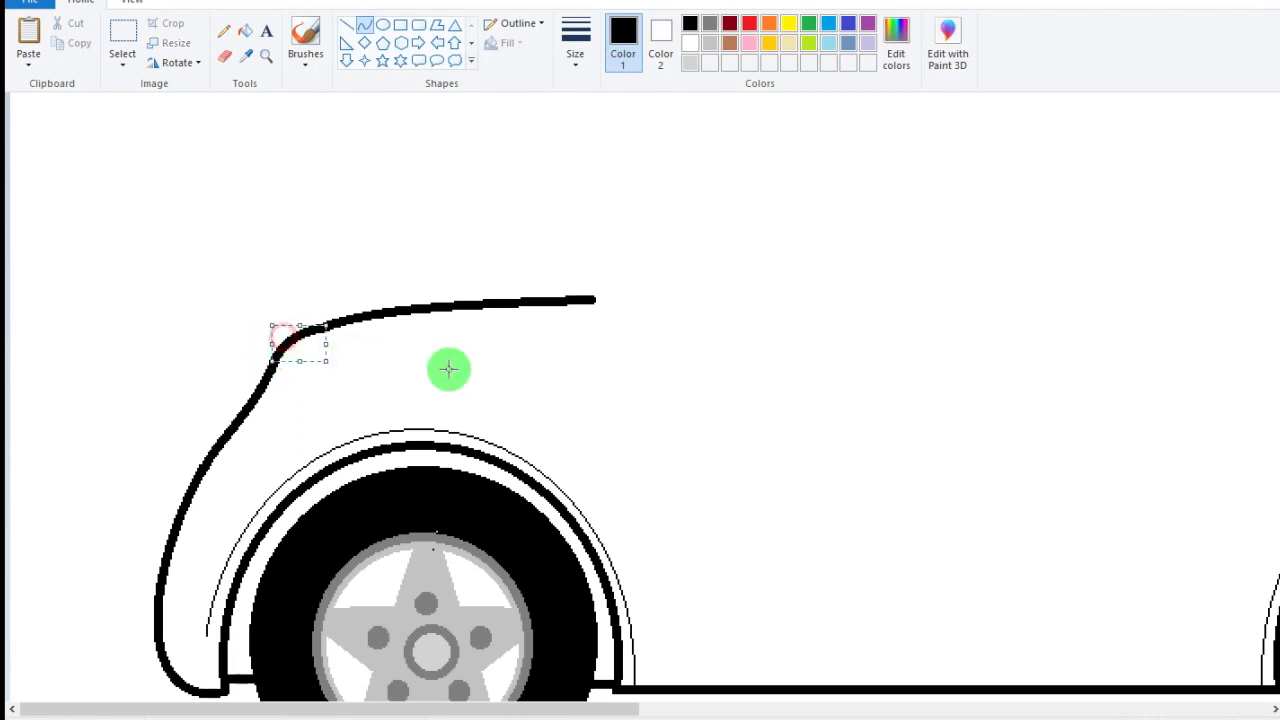
pyautogui.click(448, 369)
# - Outline the headlight behind the front edge with a curved lower line and a rounded upper line back to the hood's front corner
pyautogui.moveTo(203, 465); pyautogui.dragTo(349, 443)
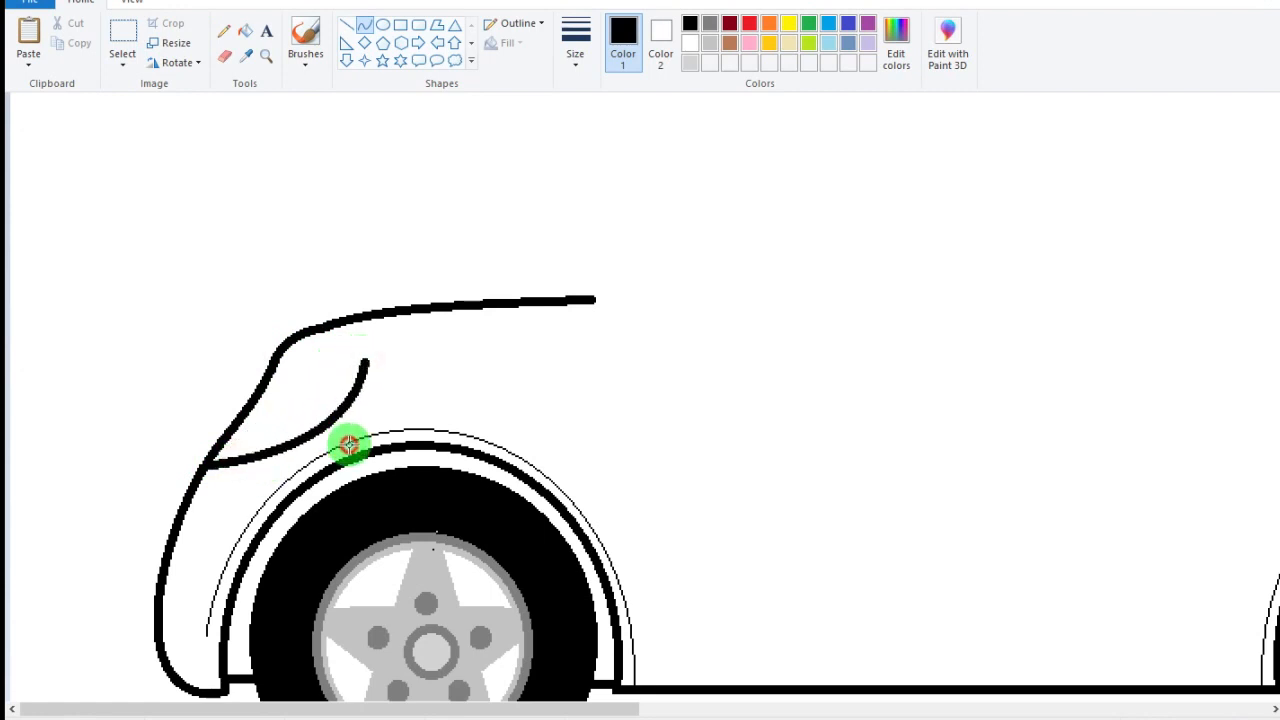
pyautogui.click(357, 354)
pyautogui.moveTo(363, 362); pyautogui.dragTo(386, 349)
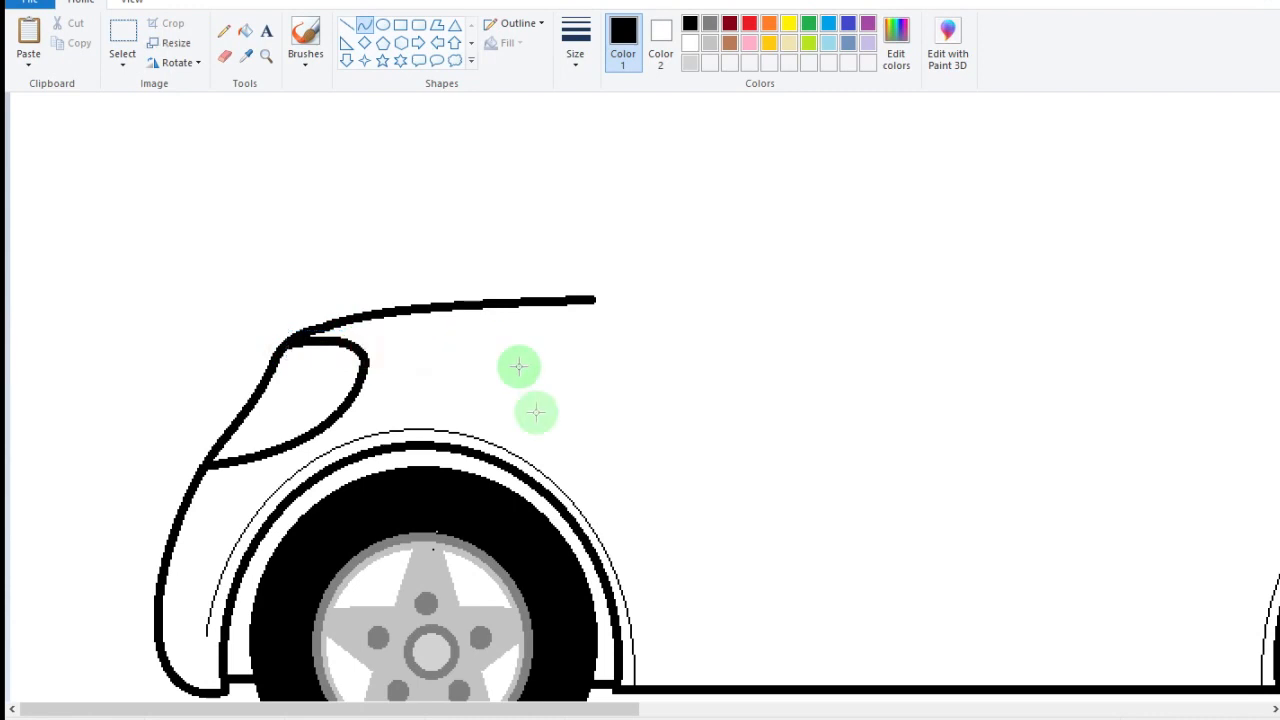
# - Erase the rear end of the hood line to shorten it above the left wheel
pyautogui.scroll(-1, 587, 548)
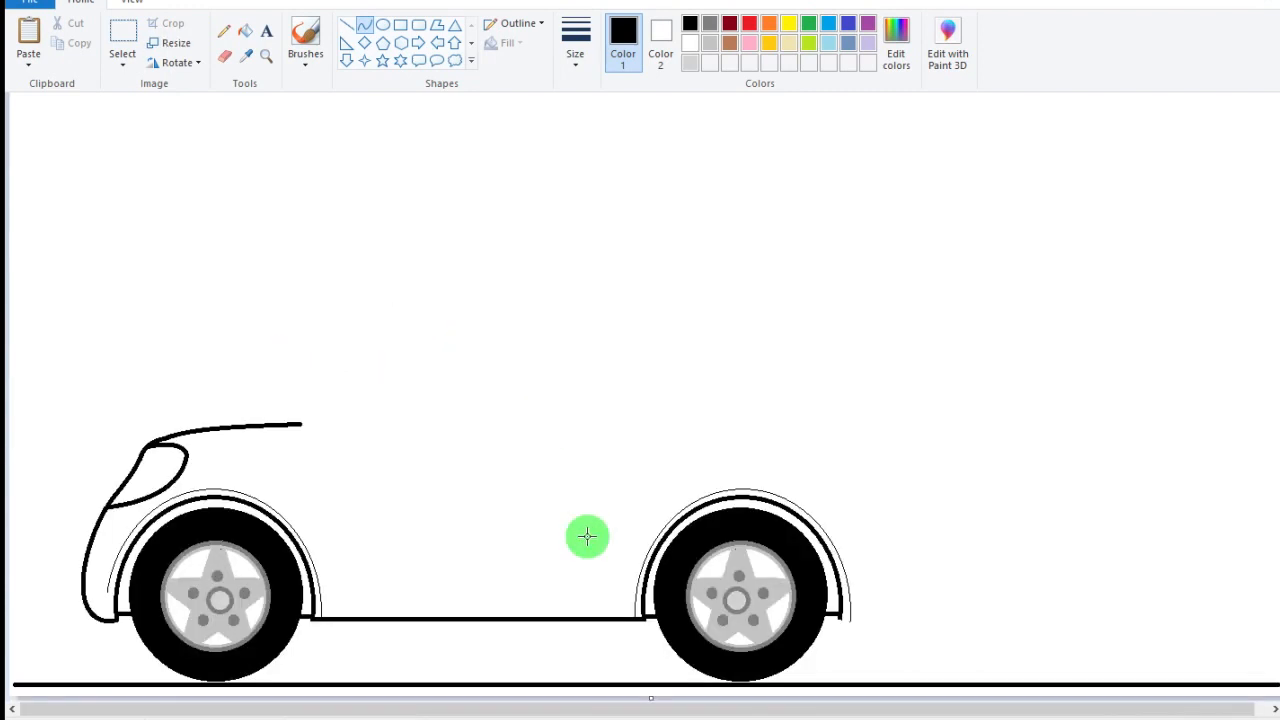
pyautogui.click(225, 57)
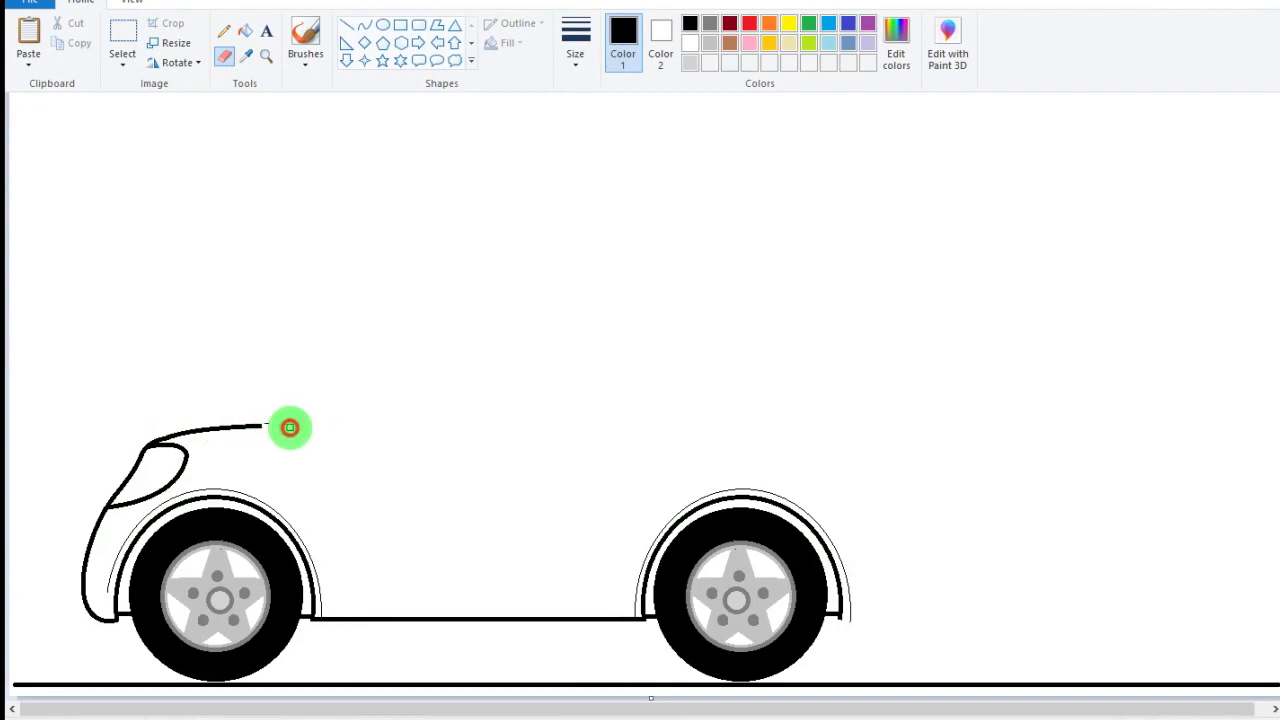
pyautogui.moveTo(265, 422)
pyautogui.mouseDown()
pyautogui.moveTo(271, 438)
pyautogui.moveTo(434, 271)
pyautogui.moveTo(362, 263)
pyautogui.mouseUp()
# - Draw a black windshield curve rising diagonally from the hood's rear end and levelling off at roof height
pyautogui.click(364, 26)
pyautogui.moveTo(414, 341); pyautogui.dragTo(503, 349)
pyautogui.moveTo(429, 361); pyautogui.dragTo(530, 346)
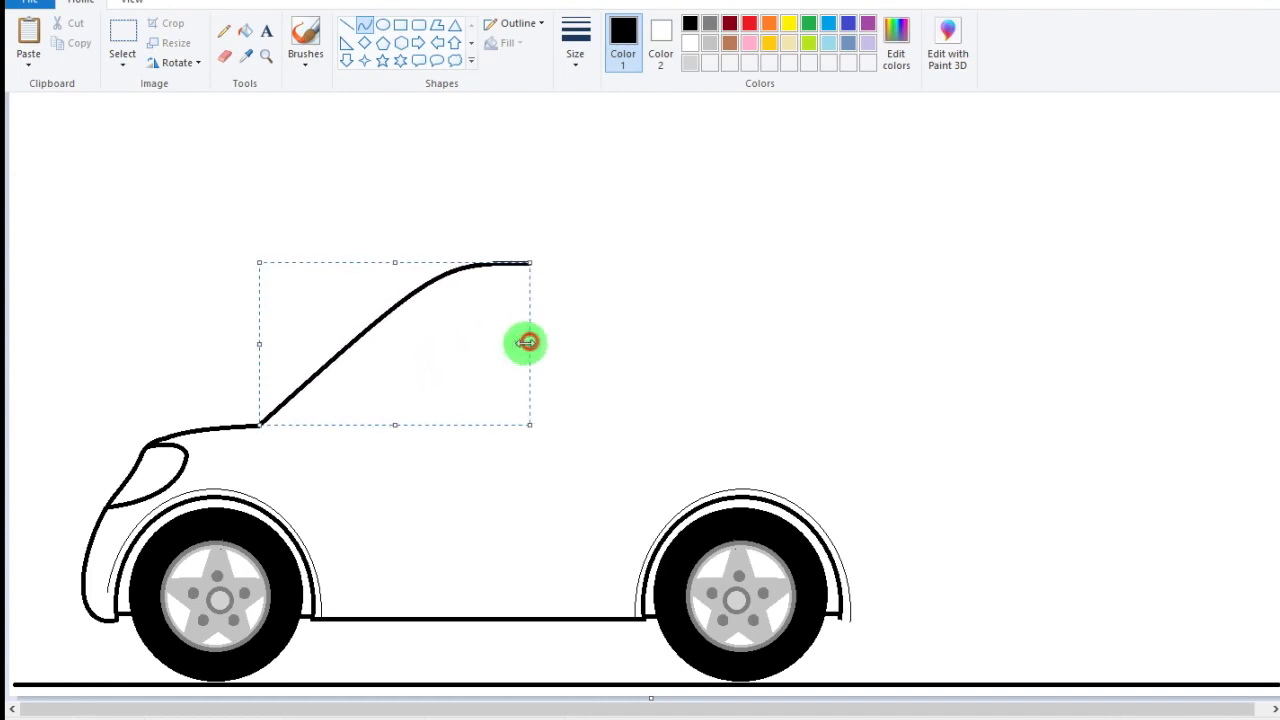
pyautogui.moveTo(406, 262); pyautogui.dragTo(406, 263)
pyautogui.click(580, 326)
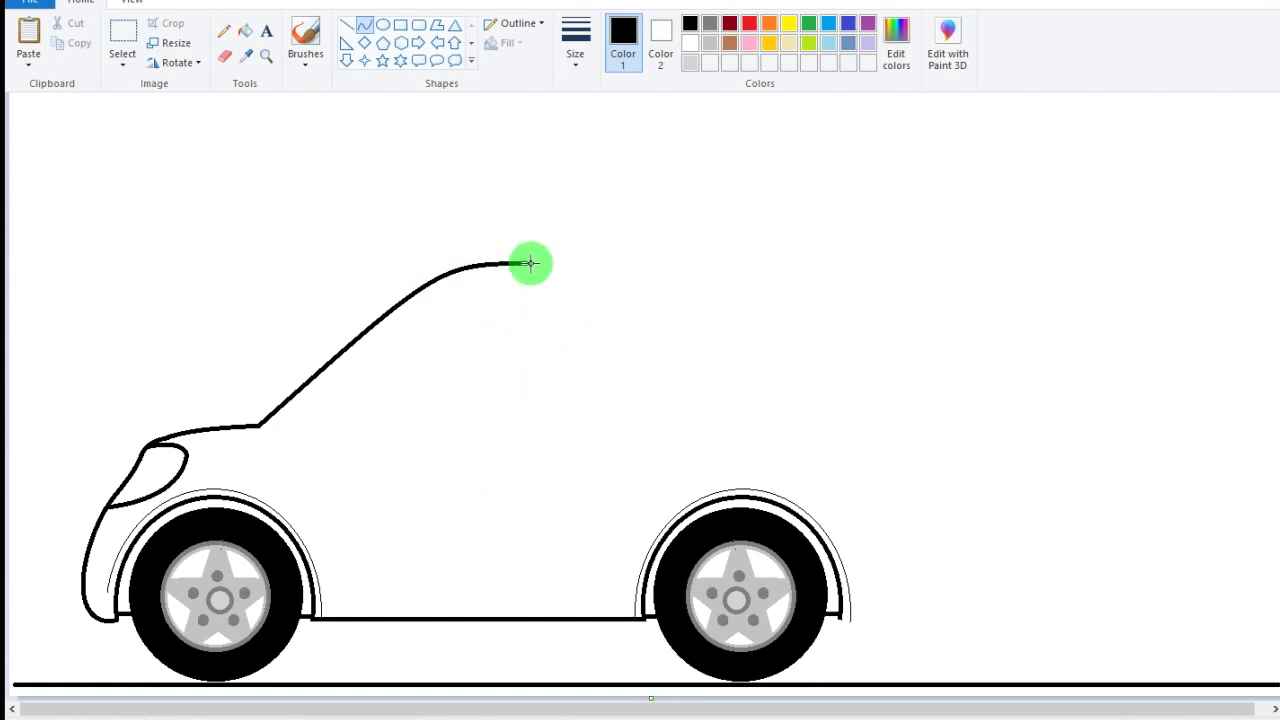
# - Draw a level black roof line from the windshield's top to above the right wheel, dipping slightly at the rear
pyautogui.moveTo(530, 263); pyautogui.dragTo(789, 262)
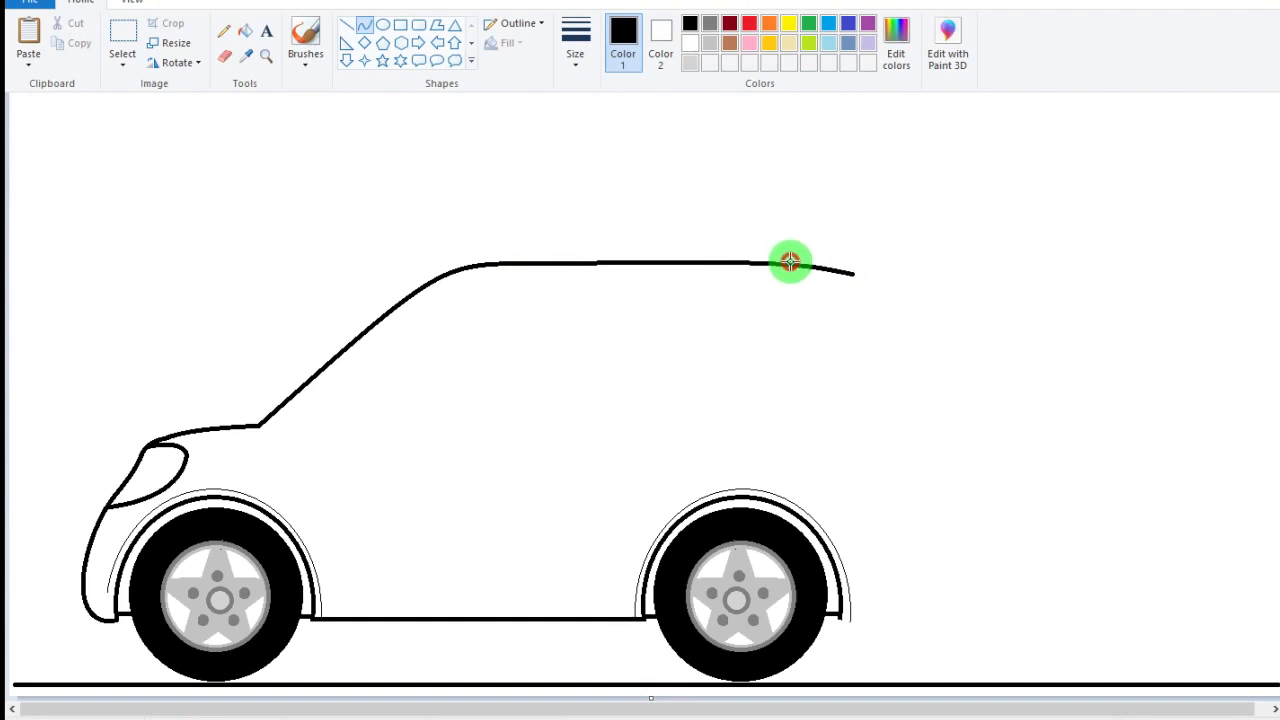
pyautogui.moveTo(780, 263); pyautogui.dragTo(780, 264)
pyautogui.click(703, 405)
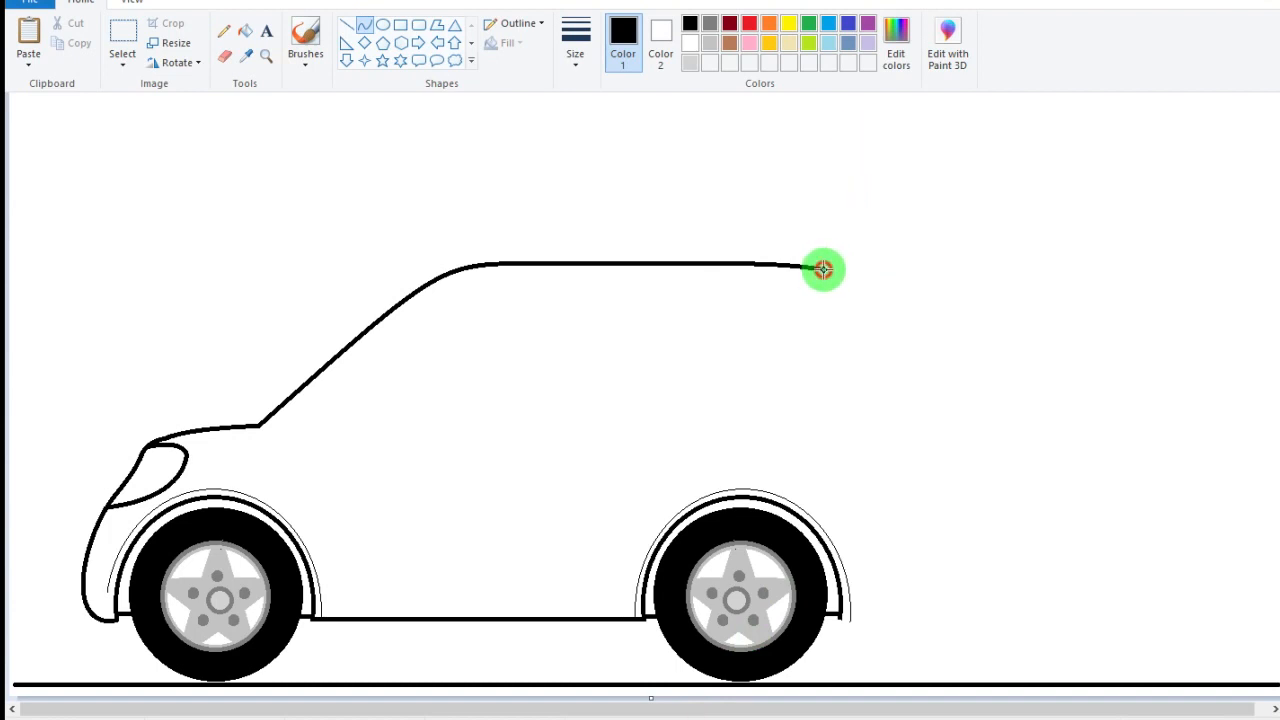
# - Draw the slightly bulging rear edge down from the roof's end and a short rear bumper curve bending outward beside the right arch
pyautogui.moveTo(823, 269); pyautogui.dragTo(839, 491)
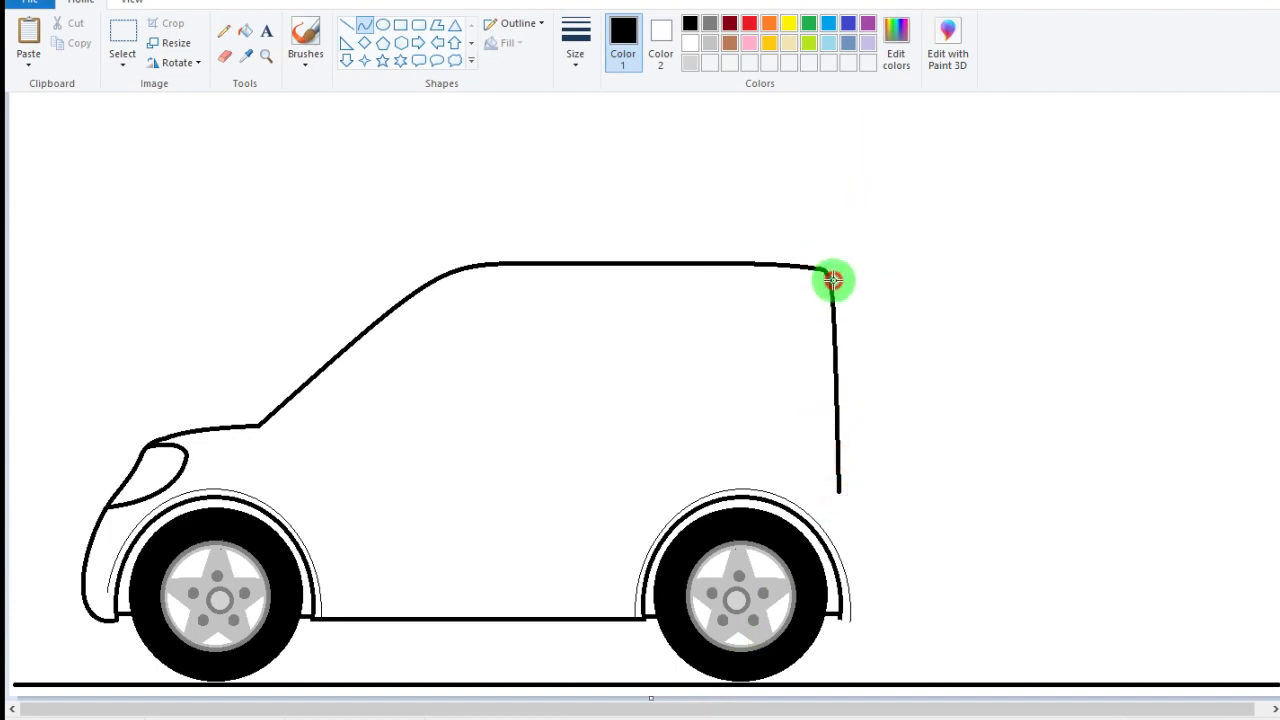
pyautogui.moveTo(833, 280); pyautogui.dragTo(850, 388)
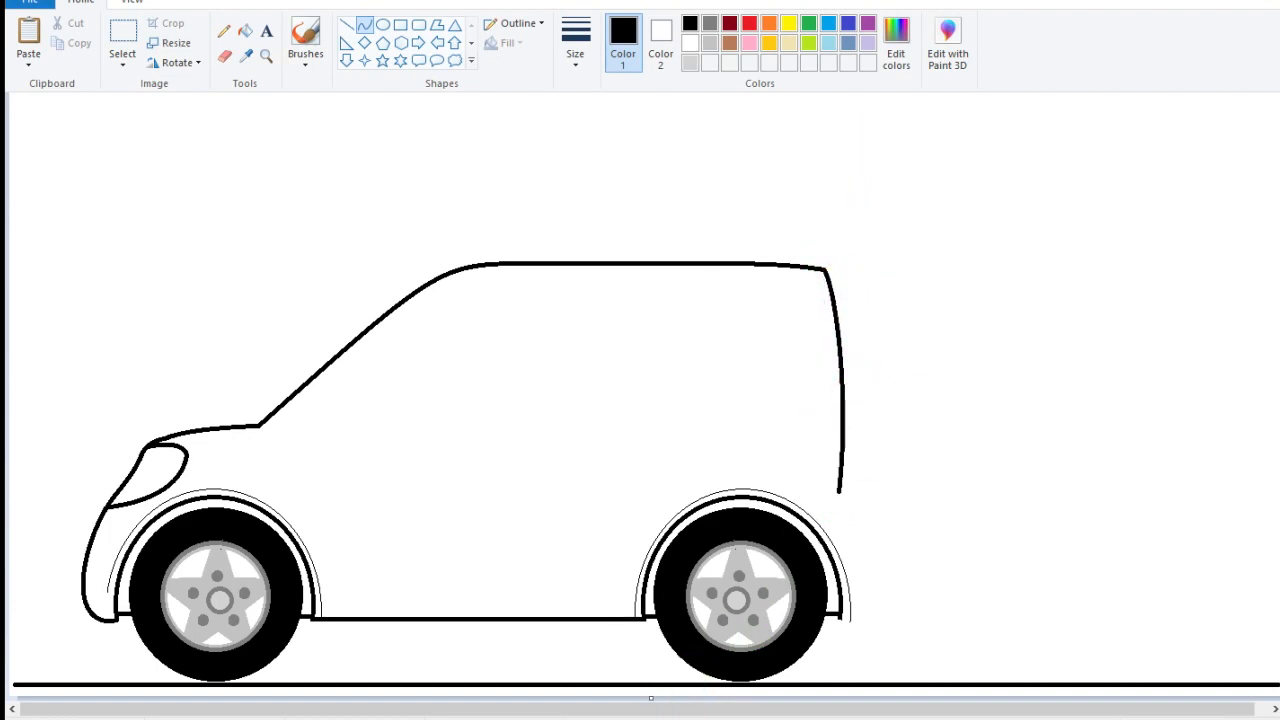
pyautogui.moveTo(838, 493)
pyautogui.mouseDown()
pyautogui.moveTo(874, 589)
pyautogui.moveTo(862, 579)
pyautogui.mouseUp()
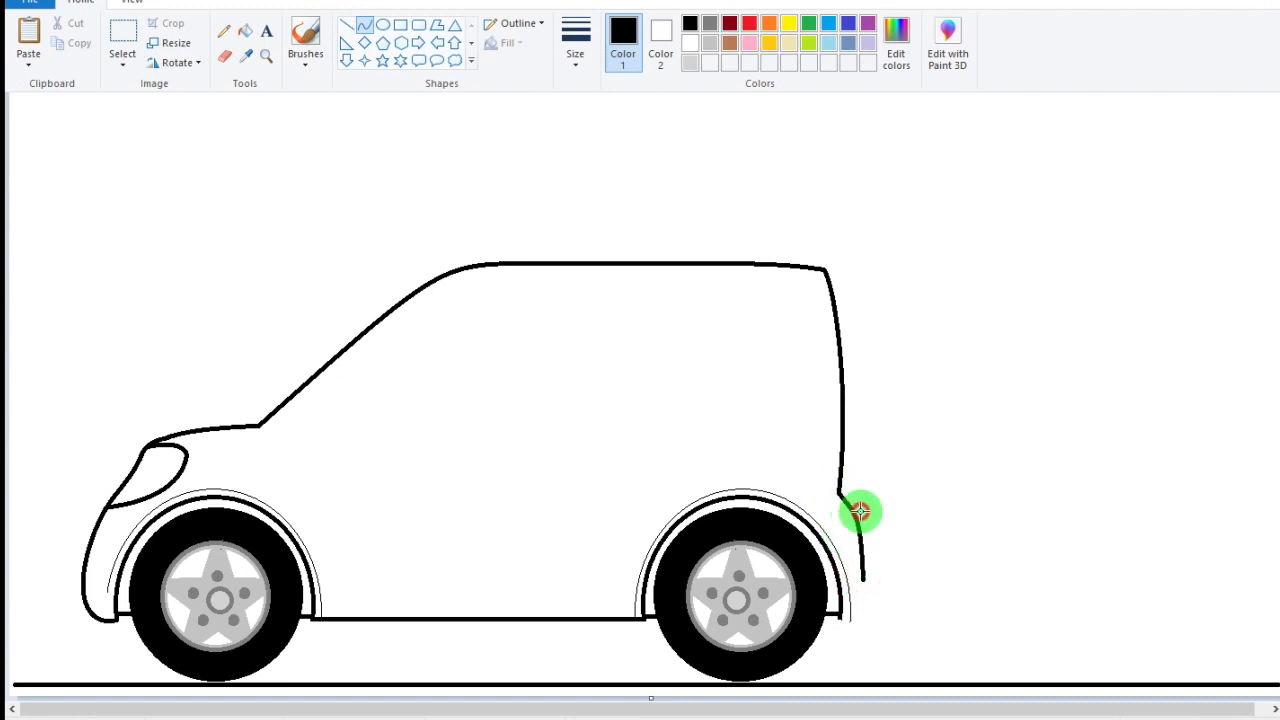
pyautogui.moveTo(860, 512); pyautogui.dragTo(855, 546)
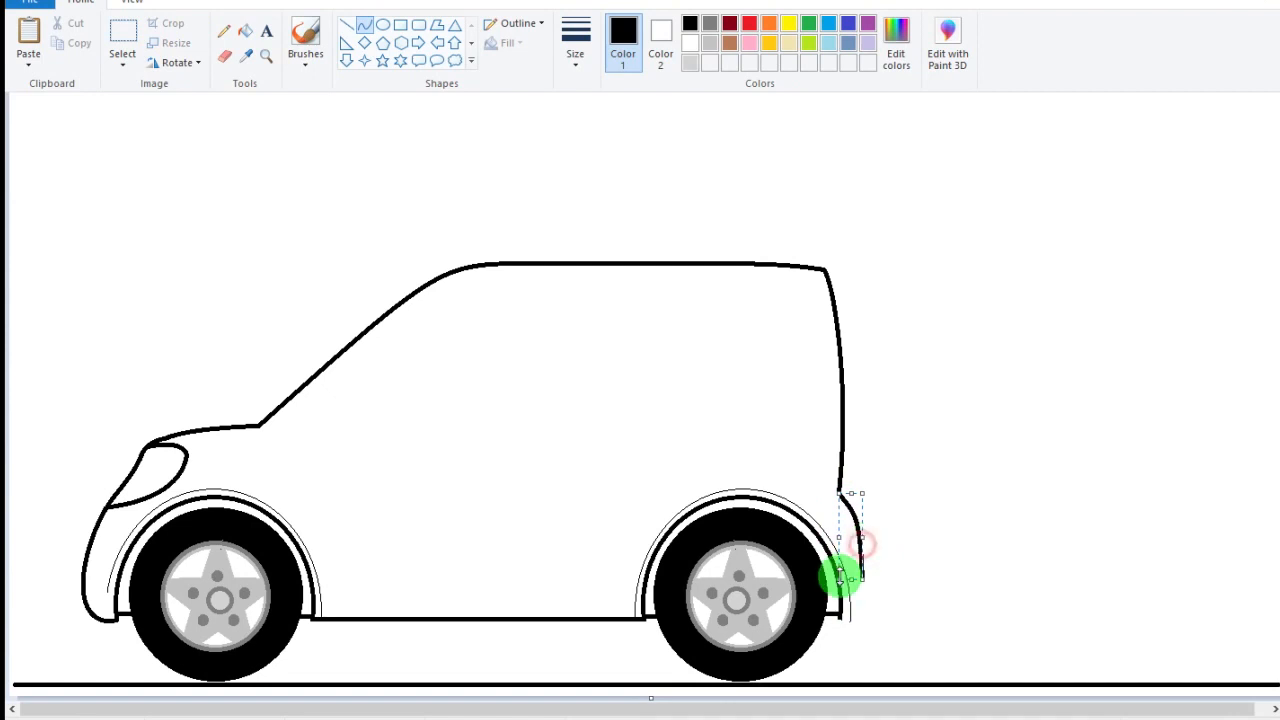
pyautogui.click(922, 557)
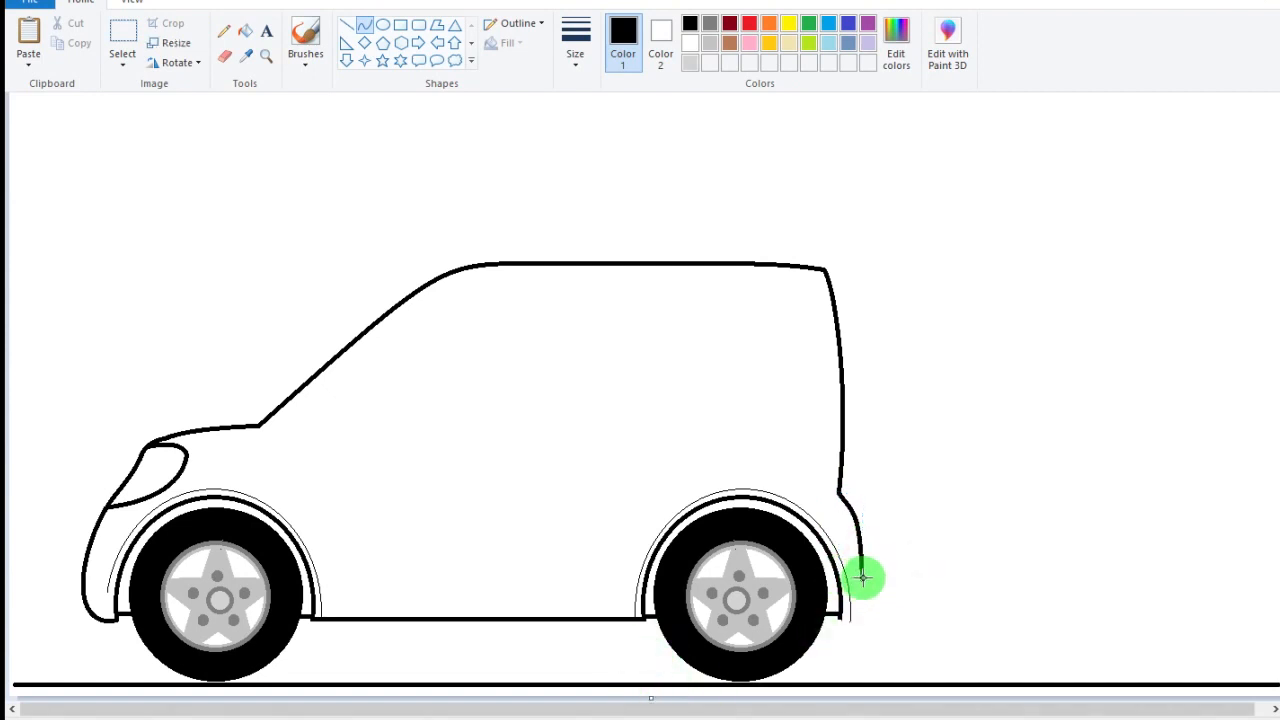
# - Close the rear bumper with a black curve bending inward from its lower end to the right arch's lower-right end
pyautogui.moveTo(859, 597); pyautogui.dragTo(848, 620)
pyautogui.click(1274, 719)
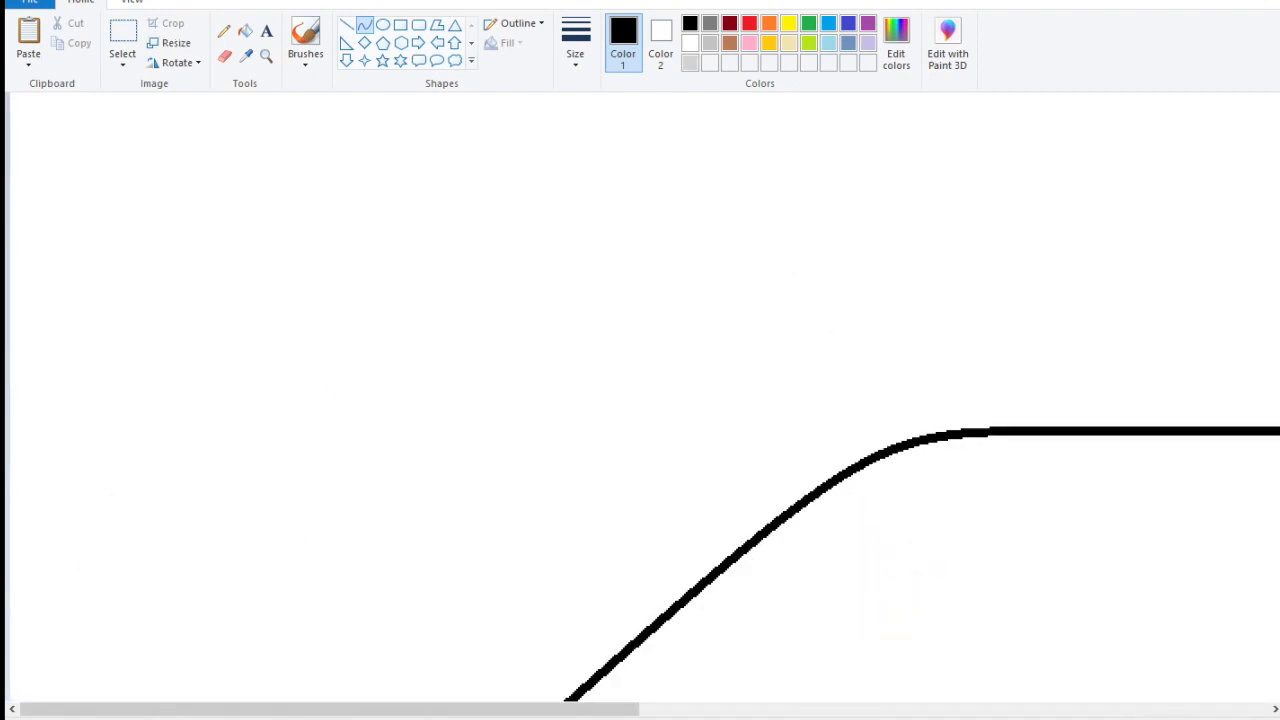
pyautogui.moveTo(603, 714); pyautogui.dragTo(952, 710)
pyautogui.scroll(-3, 951, 600)
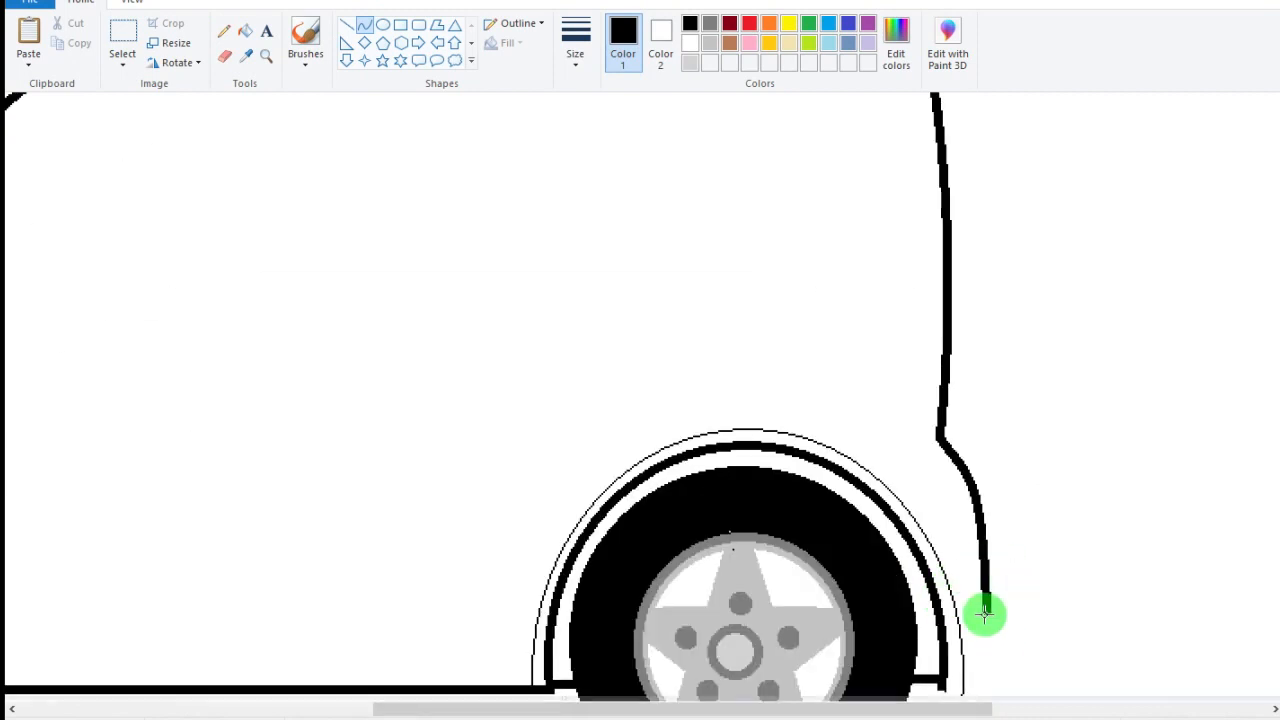
pyautogui.scroll(-1, 987, 612)
pyautogui.moveTo(986, 463)
pyautogui.mouseDown()
pyautogui.moveTo(945, 537)
pyautogui.moveTo(986, 543)
pyautogui.moveTo(965, 528)
pyautogui.mouseUp()
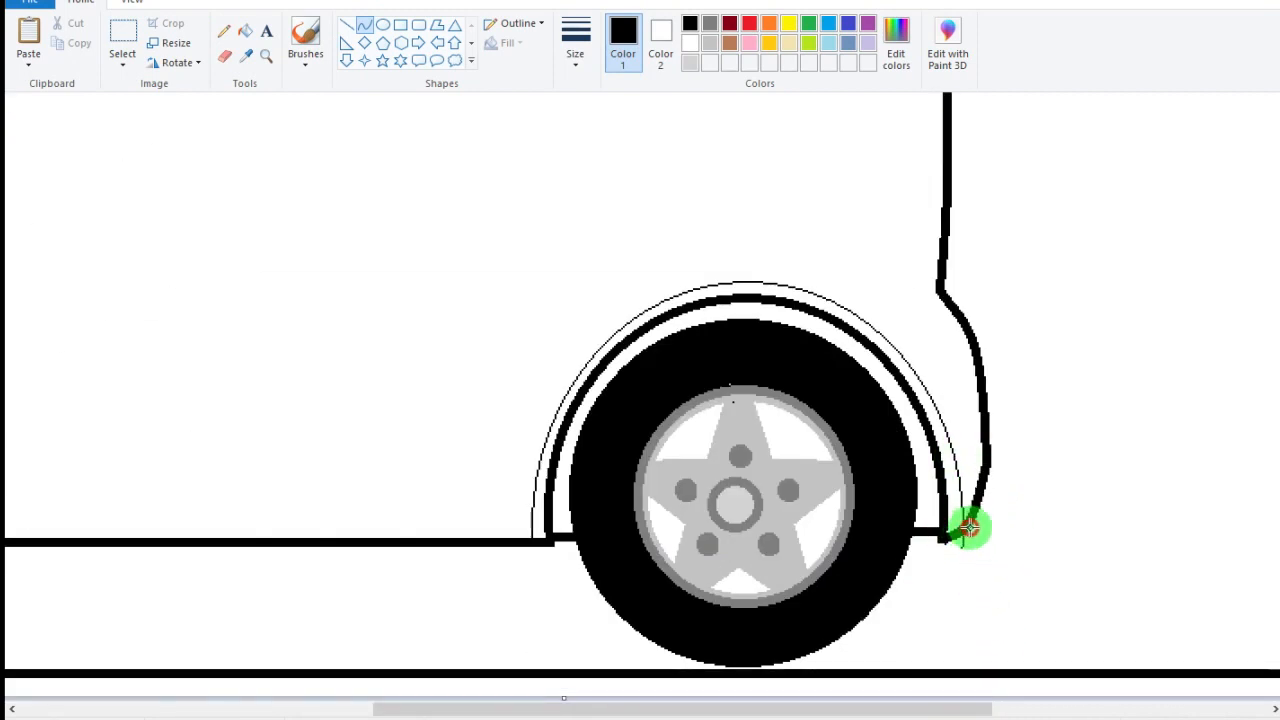
# - Erase the whole roof line from the windshield's top through the rear upper corner
pyautogui.click(224, 56)
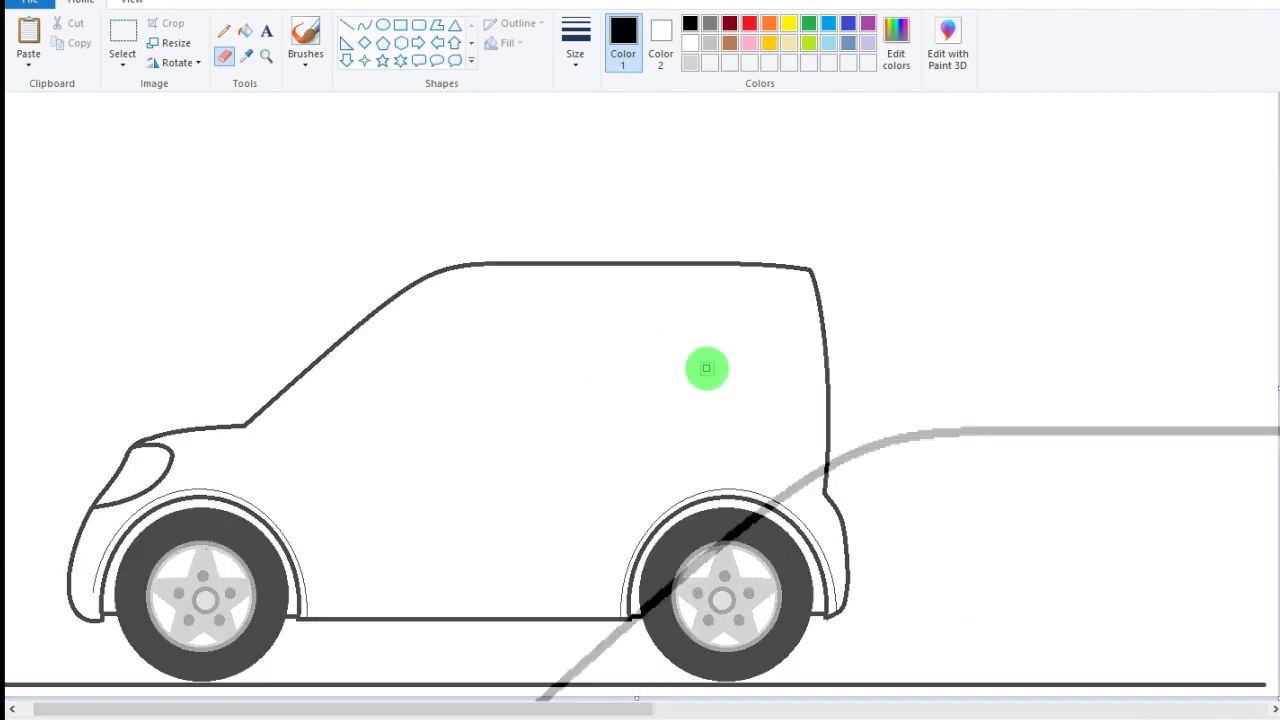
pyautogui.moveTo(477, 706); pyautogui.dragTo(749, 706)
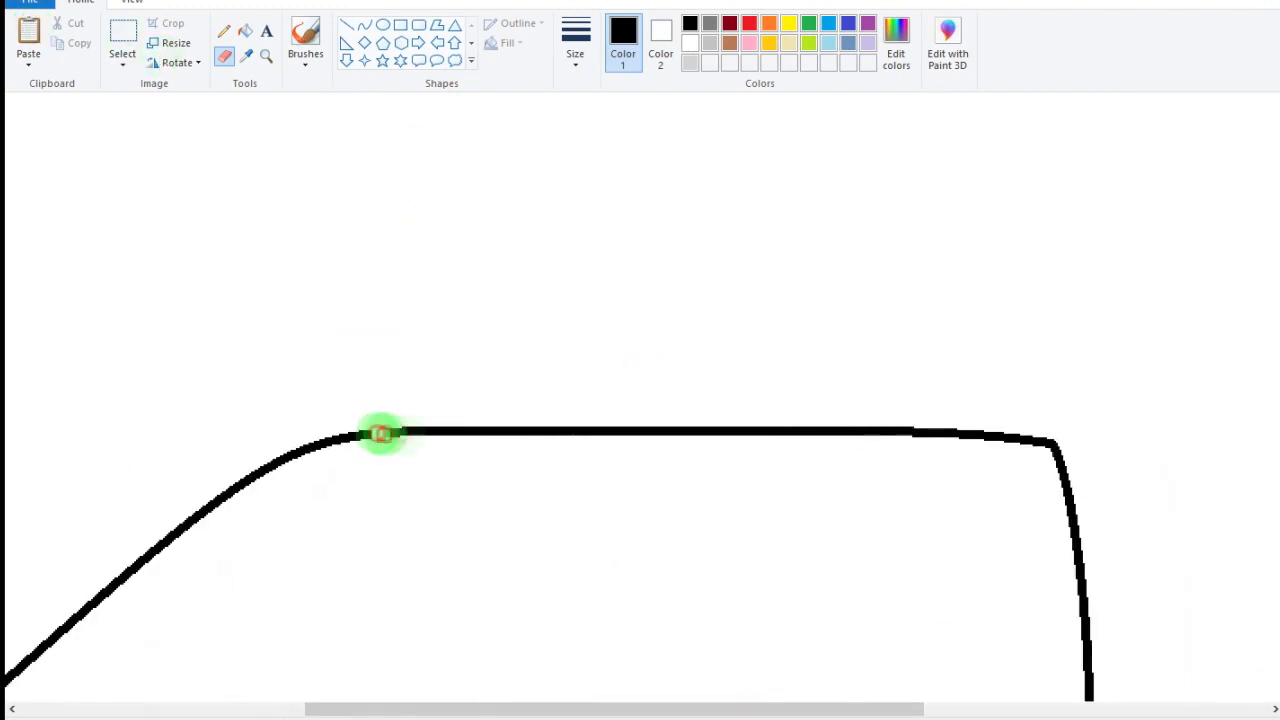
pyautogui.moveTo(382, 433)
pyautogui.mouseDown()
pyautogui.moveTo(607, 429)
pyautogui.moveTo(391, 420)
pyautogui.moveTo(535, 426)
pyautogui.moveTo(428, 430)
pyautogui.mouseUp()
pyautogui.moveTo(749, 421)
pyautogui.mouseDown()
pyautogui.moveTo(1052, 447)
pyautogui.moveTo(1062, 470)
pyautogui.moveTo(894, 432)
pyautogui.moveTo(627, 434)
pyautogui.moveTo(769, 418)
pyautogui.moveTo(943, 436)
pyautogui.moveTo(653, 432)
pyautogui.moveTo(623, 417)
pyautogui.mouseUp()
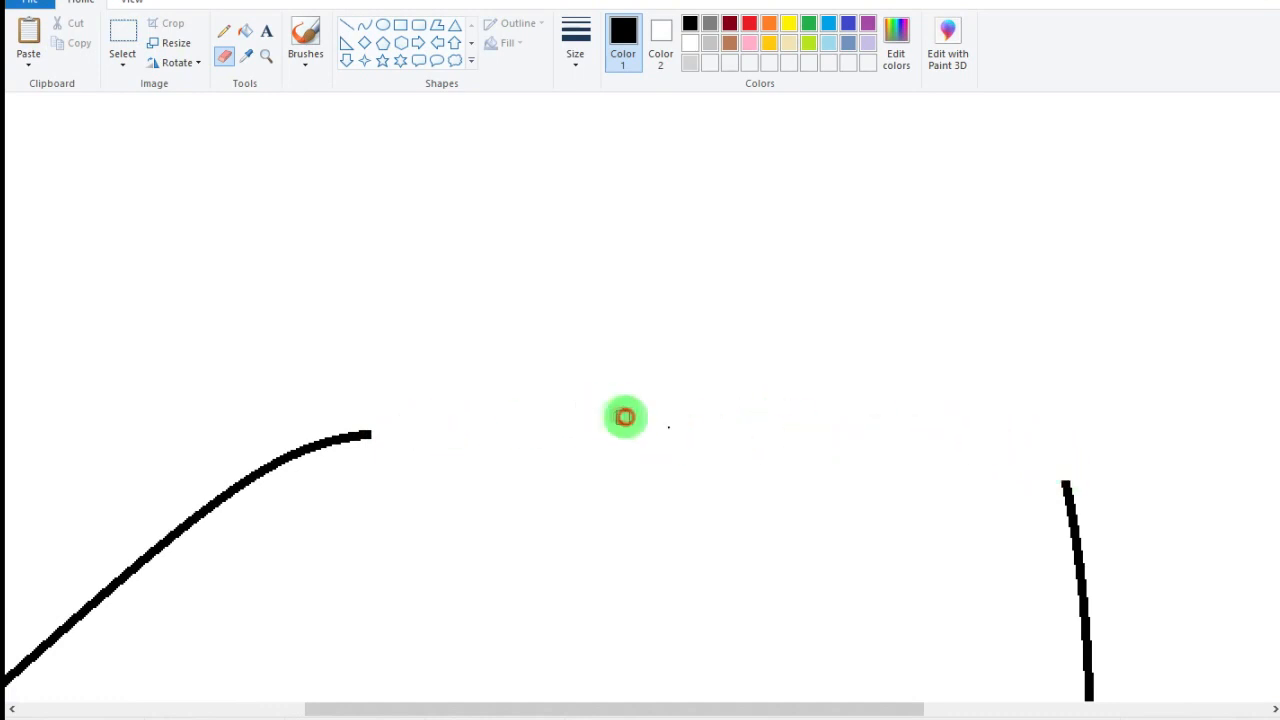
# - Try to redraw the roof between the windshield's top and the rear edge, first straight and sloping, and again curving down at the rear
pyautogui.click(370, 28)
pyautogui.moveTo(370, 434)
pyautogui.mouseDown()
pyautogui.moveTo(580, 421)
pyautogui.moveTo(1068, 483)
pyautogui.mouseUp()
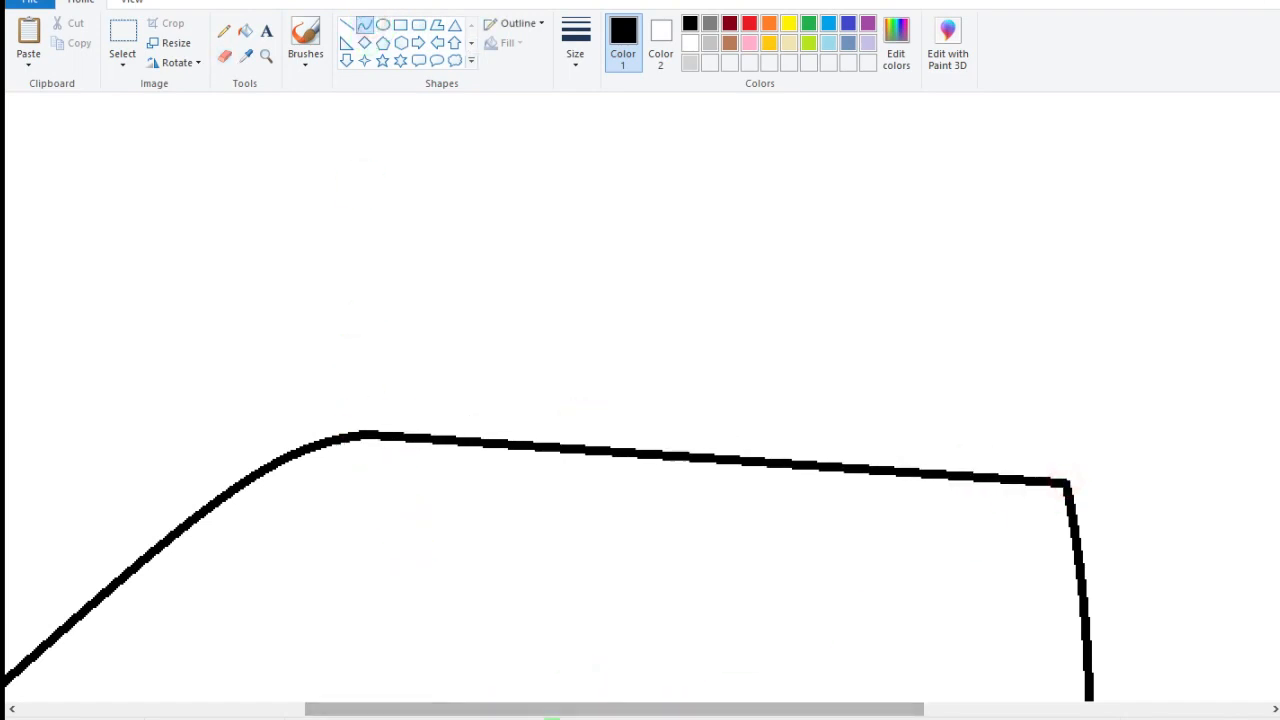
pyautogui.hotkey('ctrl', 'z')
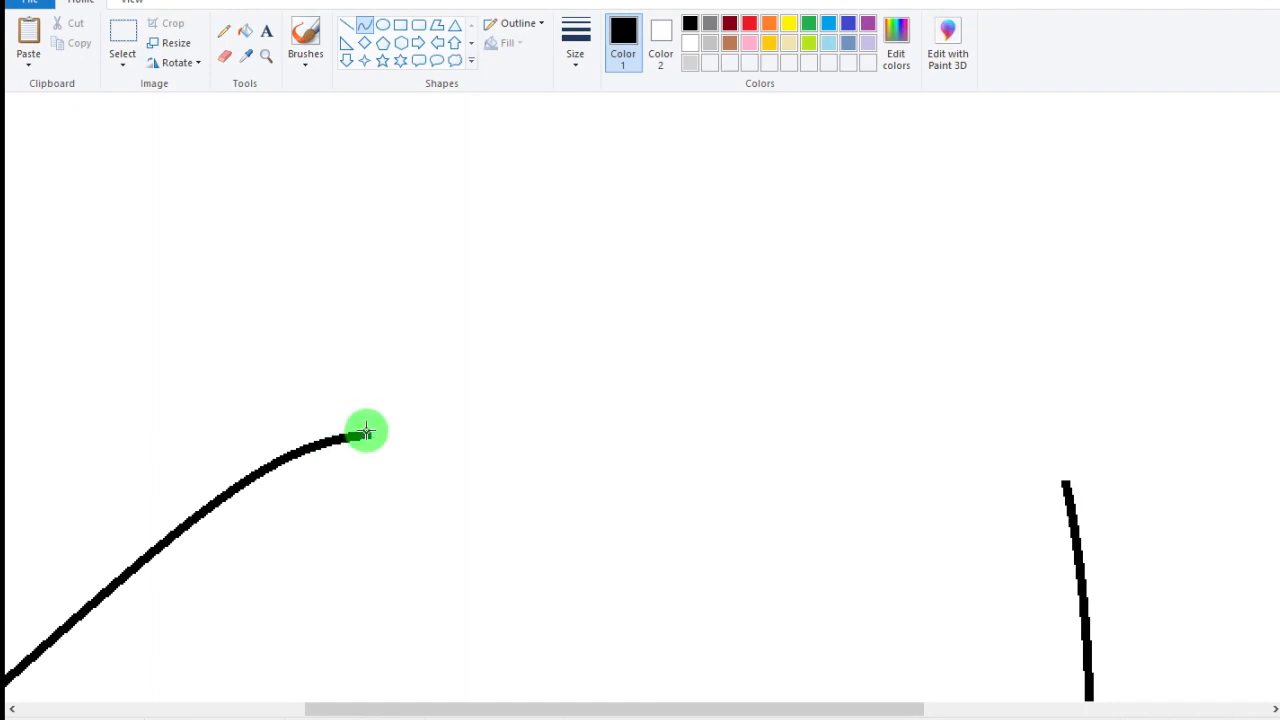
pyautogui.moveTo(366, 432)
pyautogui.mouseDown()
pyautogui.moveTo(1125, 483)
pyautogui.moveTo(1063, 483)
pyautogui.moveTo(946, 420)
pyautogui.moveTo(940, 437)
pyautogui.mouseUp()
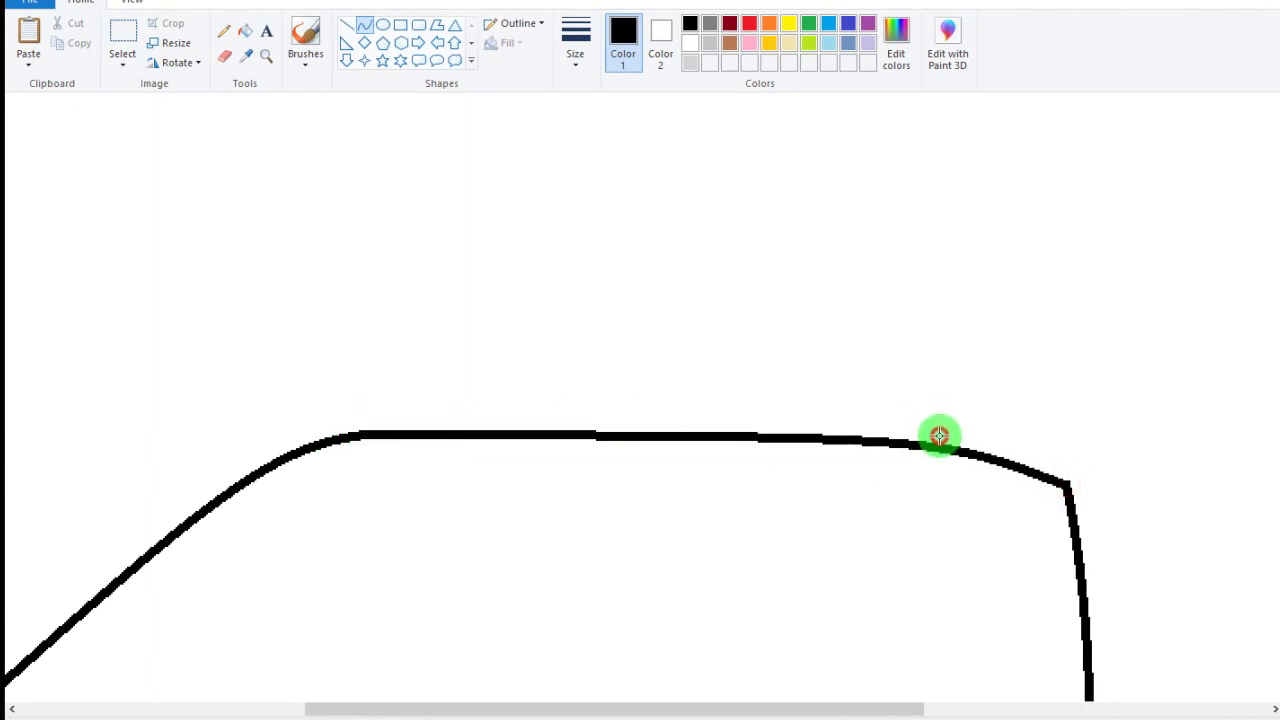
pyautogui.click(1043, 451)
pyautogui.hotkey('ctrl', 'z')
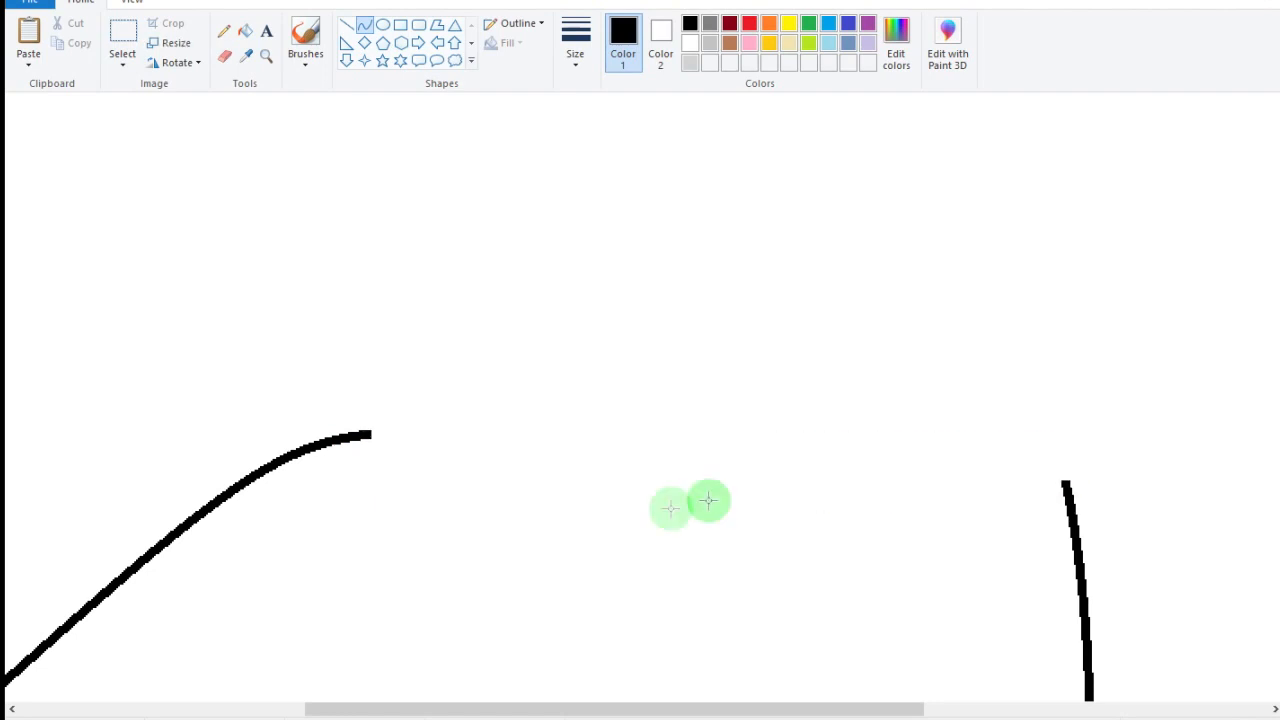
# - Draw a thick black roof curve from the windshield's top to the rear edge's upper end, bending down at the rear
pyautogui.moveTo(373, 432)
pyautogui.mouseDown()
pyautogui.moveTo(700, 431)
pyautogui.moveTo(1063, 485)
pyautogui.mouseUp()
pyautogui.moveTo(983, 440)
pyautogui.mouseDown()
pyautogui.moveTo(957, 428)
pyautogui.moveTo(1006, 431)
pyautogui.moveTo(988, 440)
pyautogui.mouseUp()
pyautogui.click(529, 599)
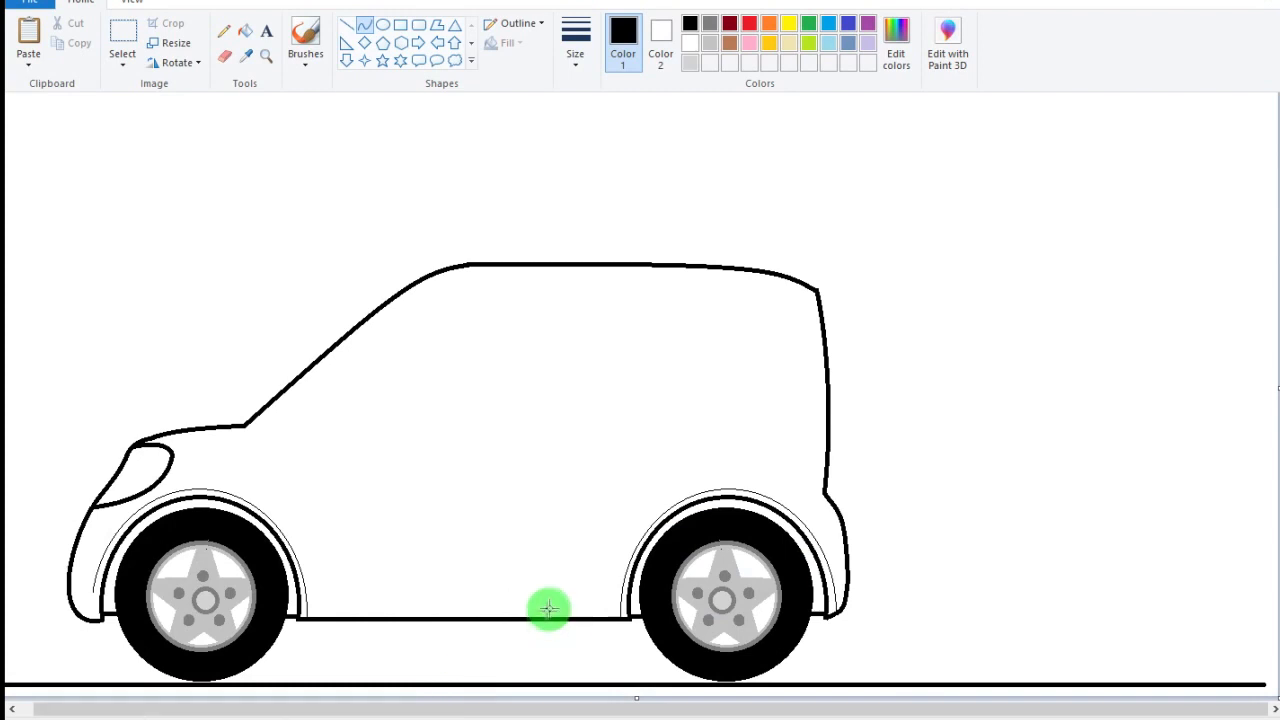
# - Draw a thinner black curve just inside and parallel to the windshield line, from the hood's end nearly up to the roof
pyautogui.click(575, 40)
pyautogui.scroll(3, 639, 338)
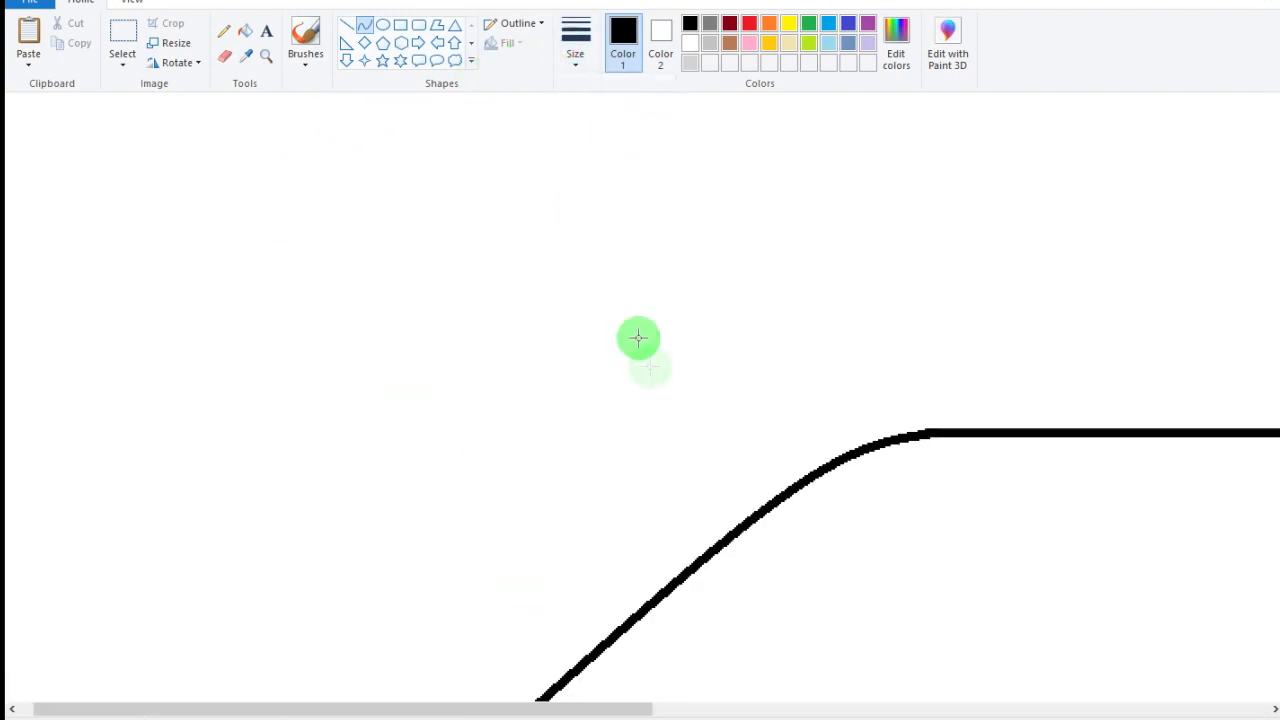
pyautogui.scroll(-3, 639, 338)
pyautogui.moveTo(503, 604); pyautogui.dragTo(871, 310)
pyautogui.click(669, 469)
pyautogui.moveTo(762, 350); pyautogui.dragTo(778, 362)
pyautogui.click(925, 370)
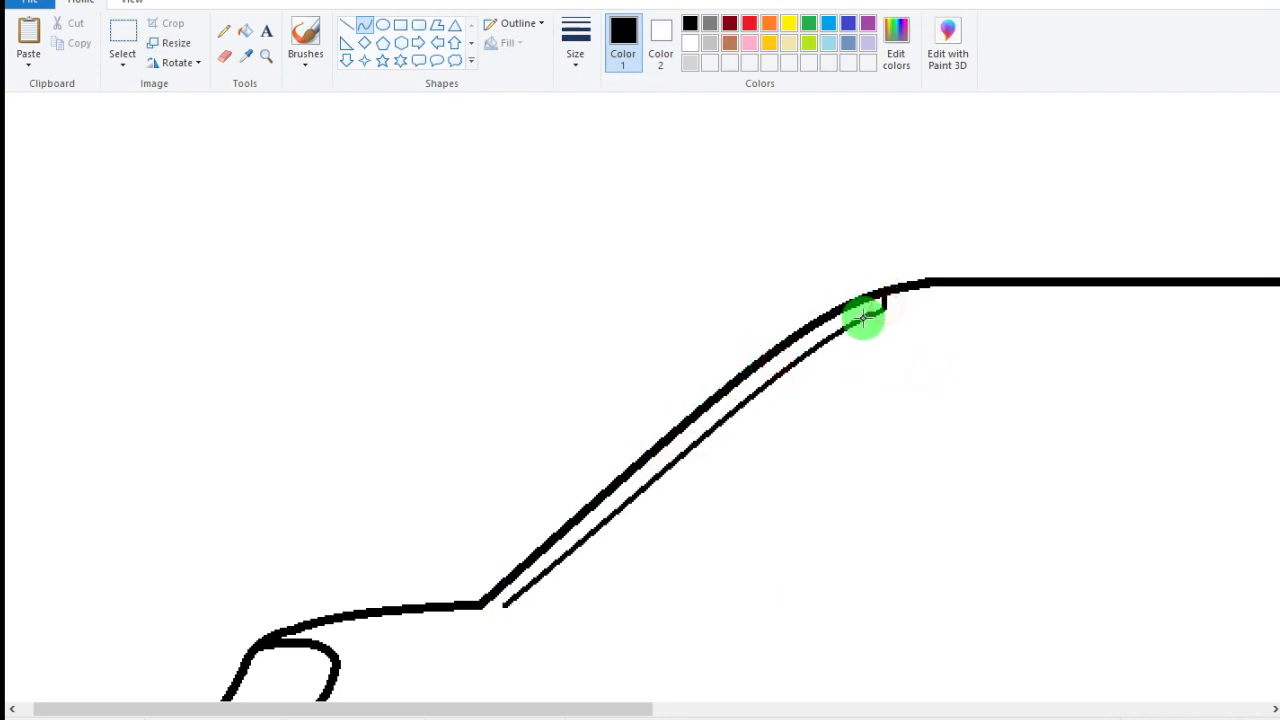
# - Close both ends of the thin windshield strip with short rounded curves joining the roof line and the hood's end
pyautogui.hotkey('ctrl', 'z')
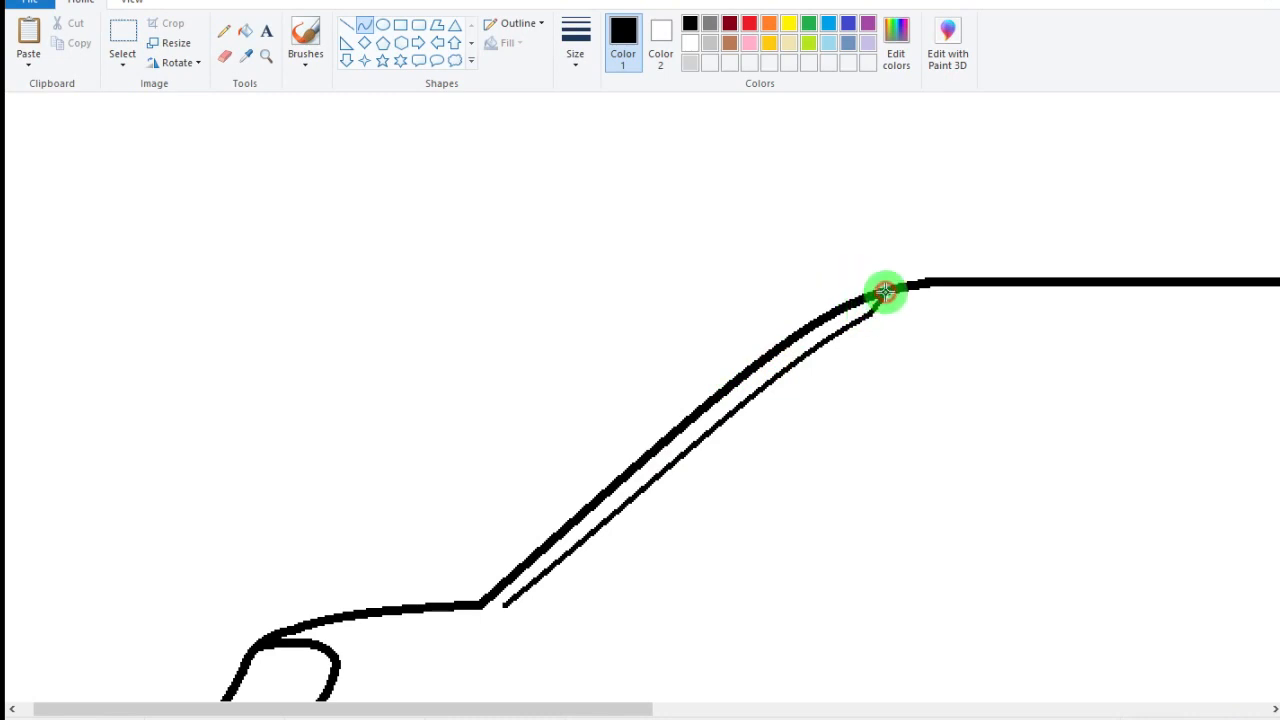
pyautogui.click(944, 338)
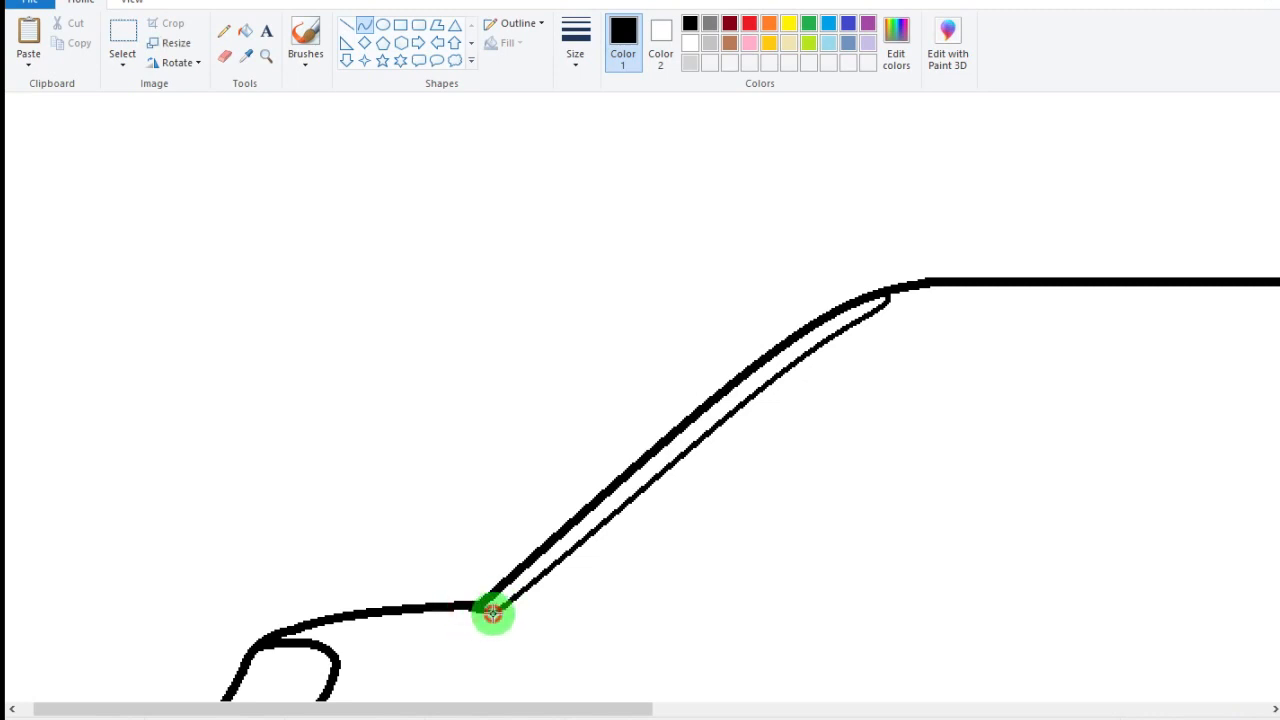
pyautogui.moveTo(488, 613)
pyautogui.mouseDown()
pyautogui.moveTo(463, 620)
pyautogui.moveTo(474, 621)
pyautogui.mouseUp()
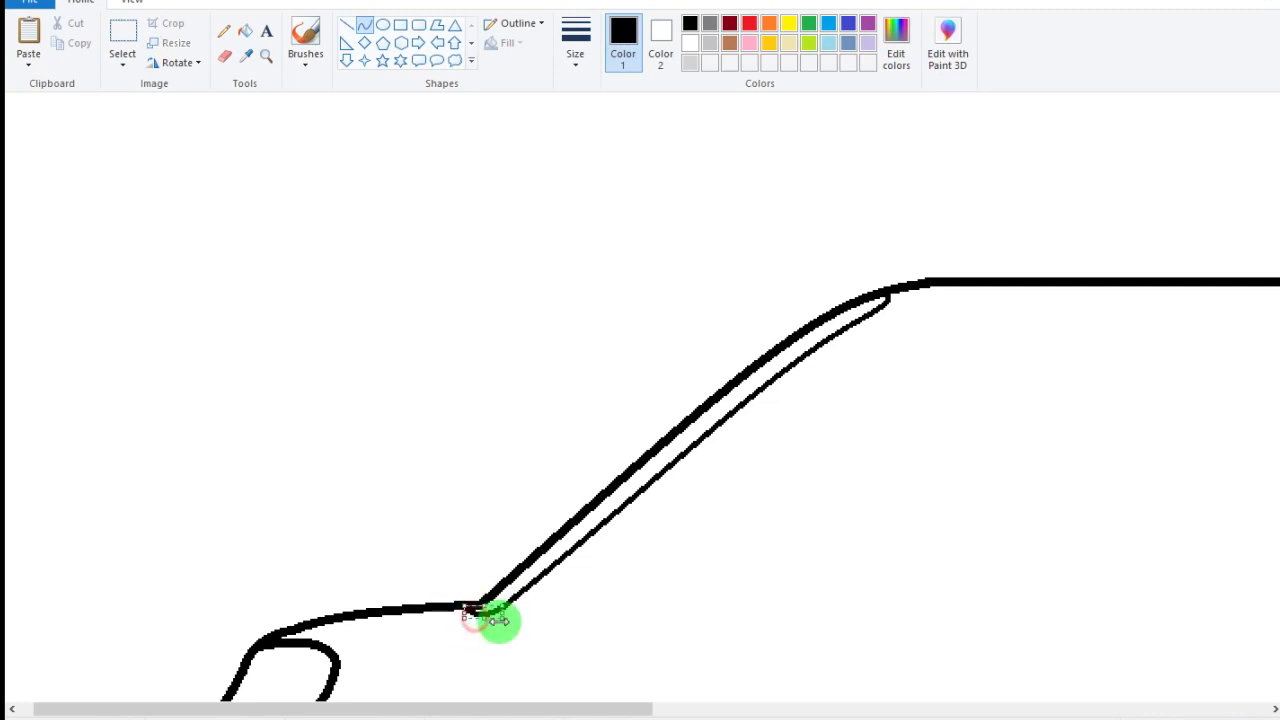
pyautogui.click(572, 618)
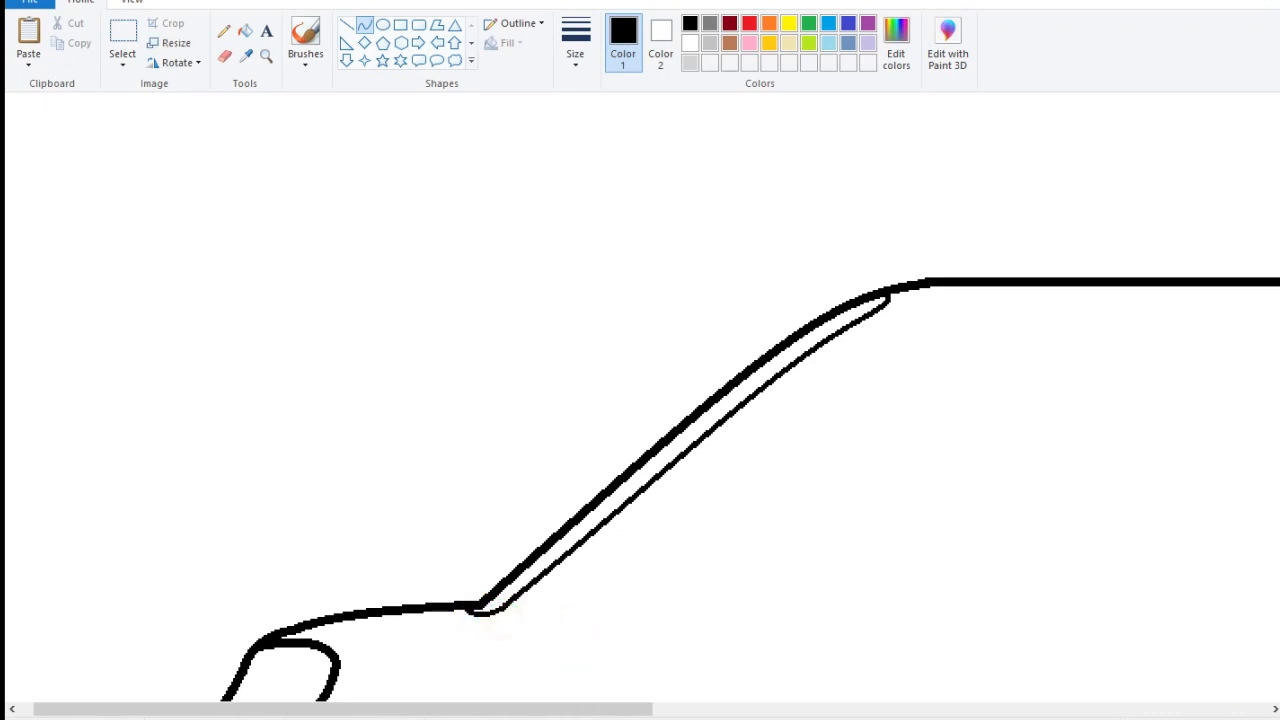
pyautogui.scroll(-3, 552, 355)
pyautogui.scroll(-2, 552, 358)
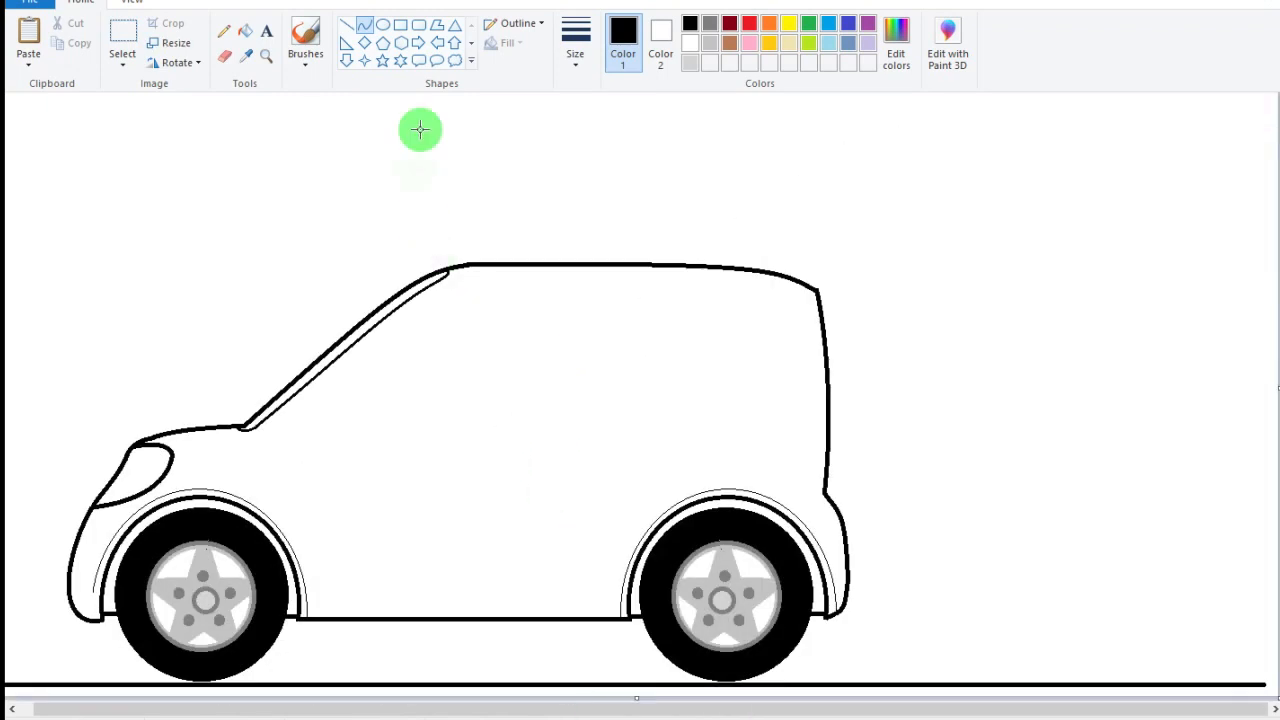
# - Draw the side window's front edge as a thicker curve parallel to the windshield, levelling out under the roof
pyautogui.click(575, 45)
pyautogui.click(643, 197)
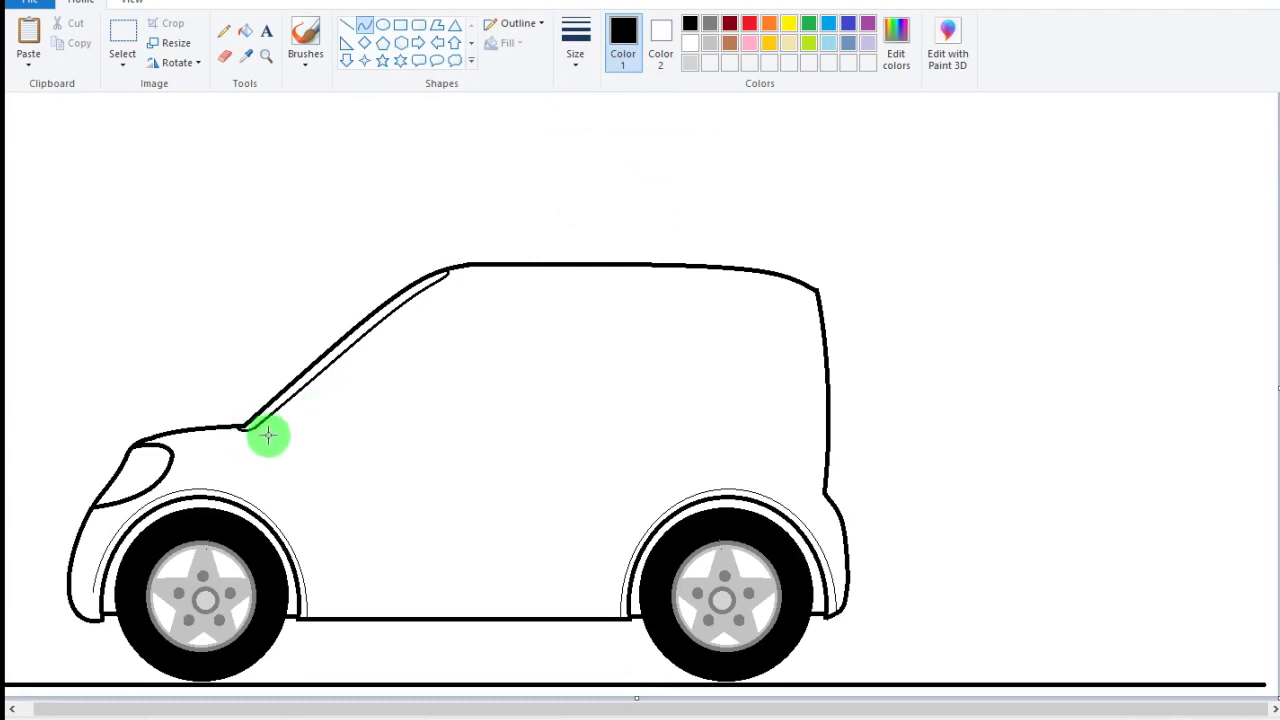
pyautogui.moveTo(266, 434)
pyautogui.mouseDown()
pyautogui.moveTo(429, 374)
pyautogui.moveTo(506, 278)
pyautogui.moveTo(453, 277)
pyautogui.mouseUp()
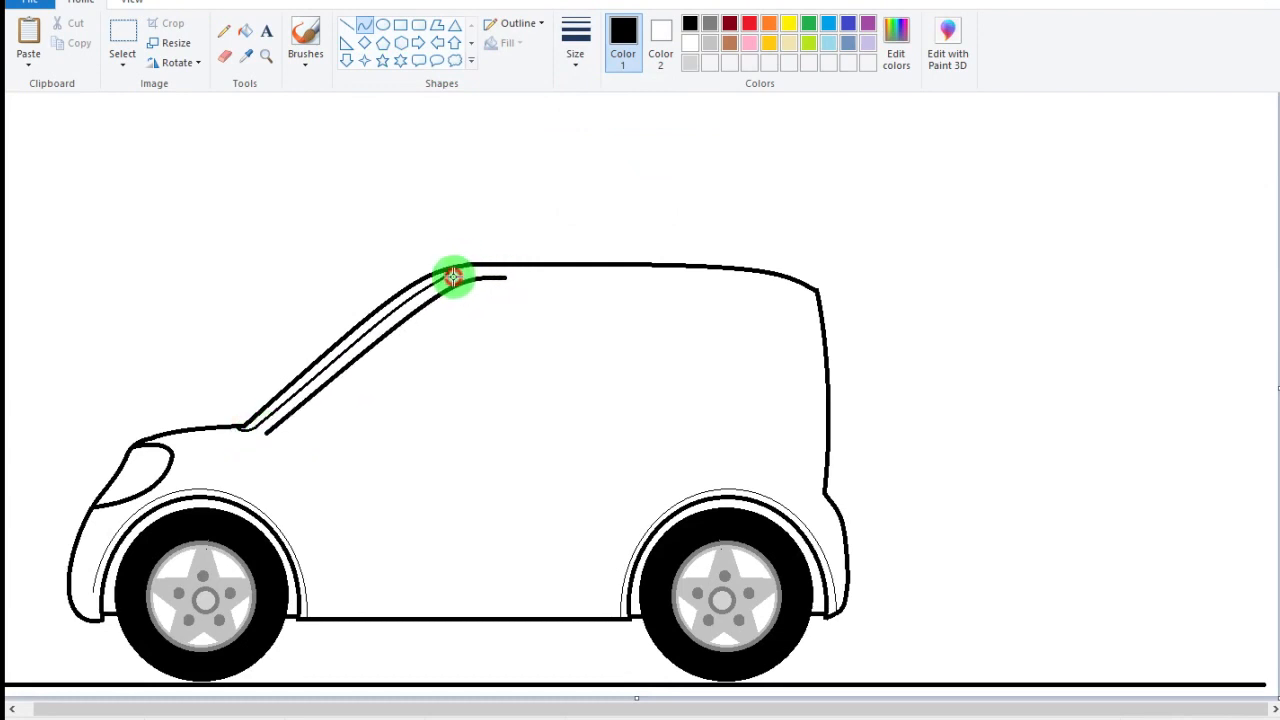
pyautogui.click(453, 277)
pyautogui.click(566, 300)
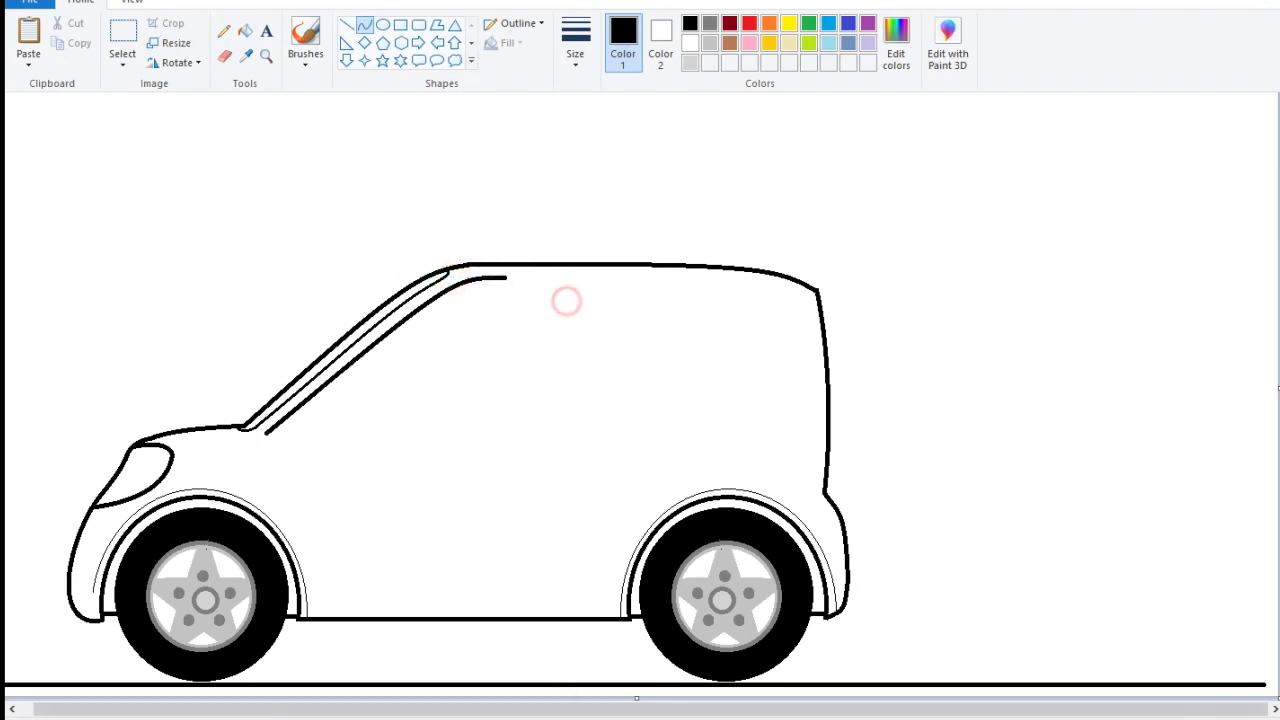
# - Draw the side window's lower edge from the front edge's lower end, with a rounded front corner and rising slightly rearward
pyautogui.moveTo(264, 432); pyautogui.dragTo(691, 414)
pyautogui.moveTo(286, 431); pyautogui.dragTo(252, 436)
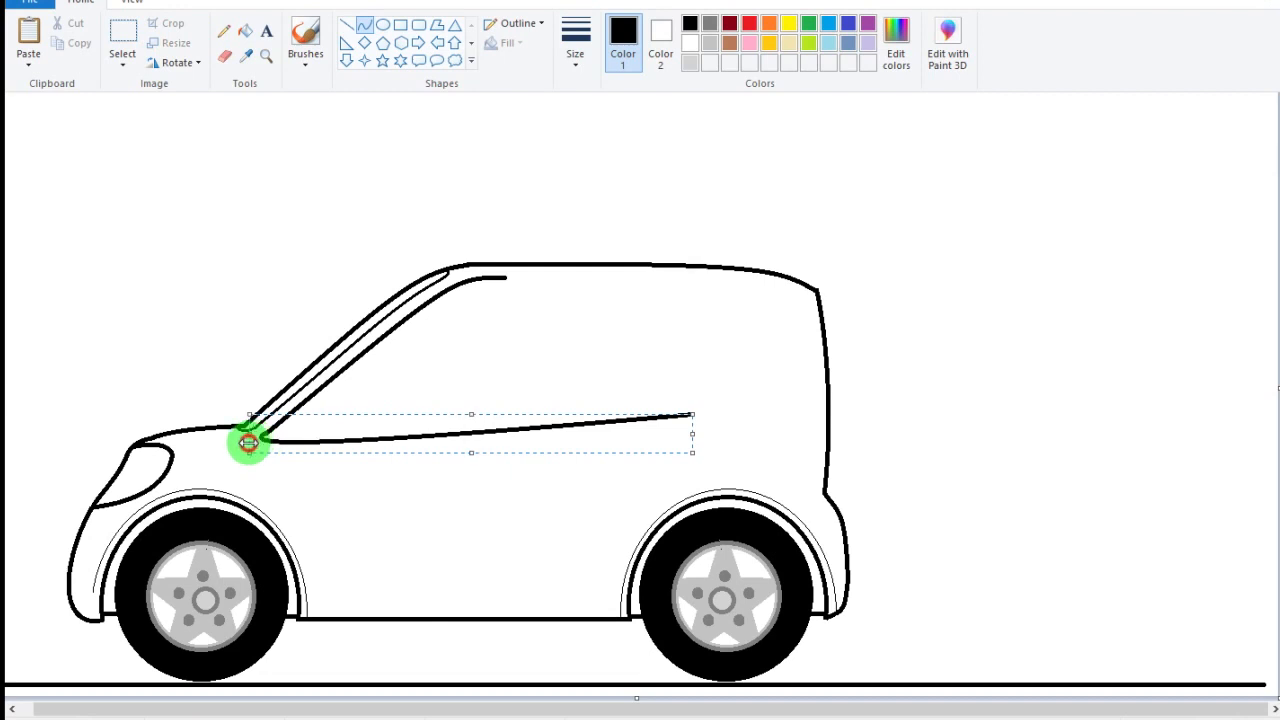
pyautogui.click(346, 537)
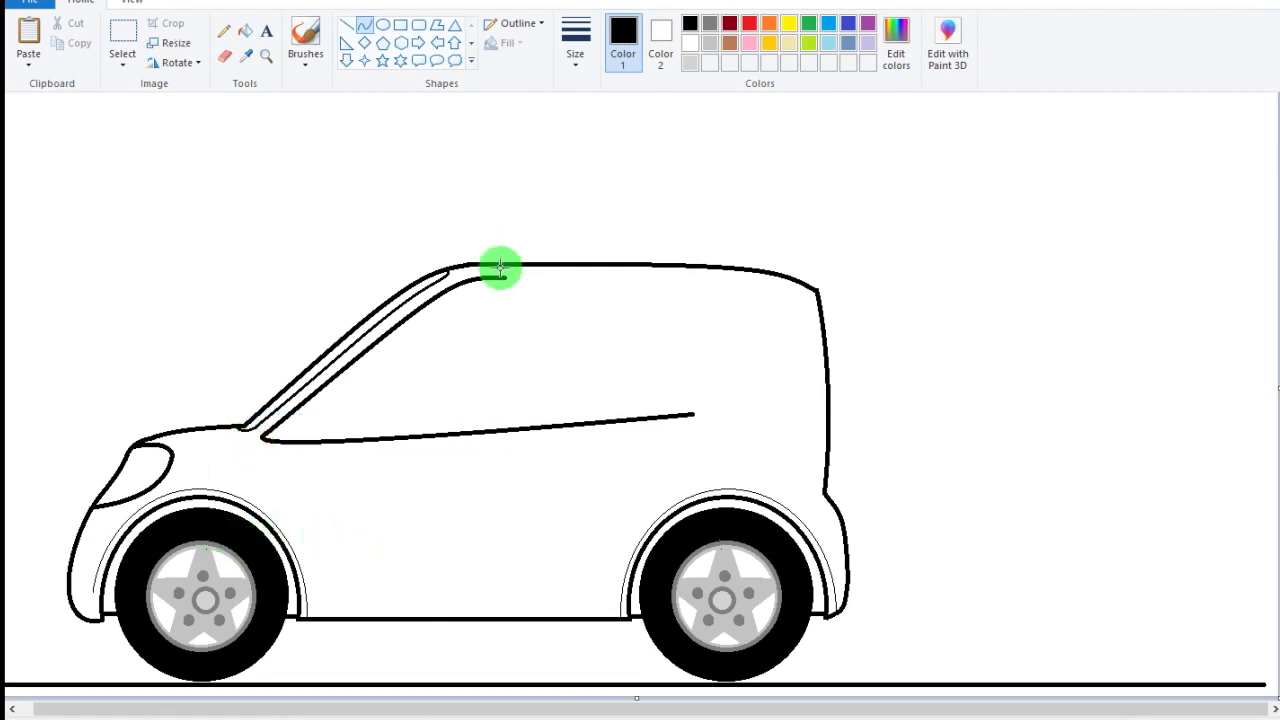
pyautogui.moveTo(503, 280); pyautogui.dragTo(657, 359)
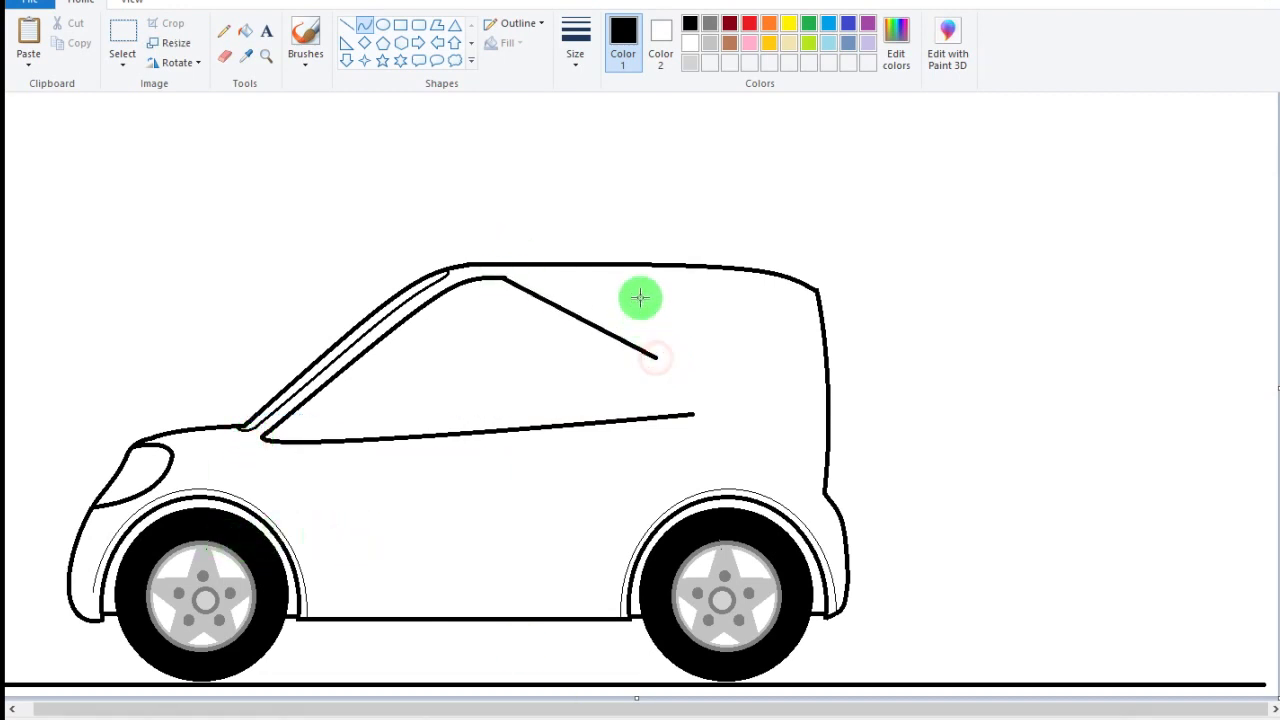
pyautogui.moveTo(640, 294); pyautogui.dragTo(623, 294)
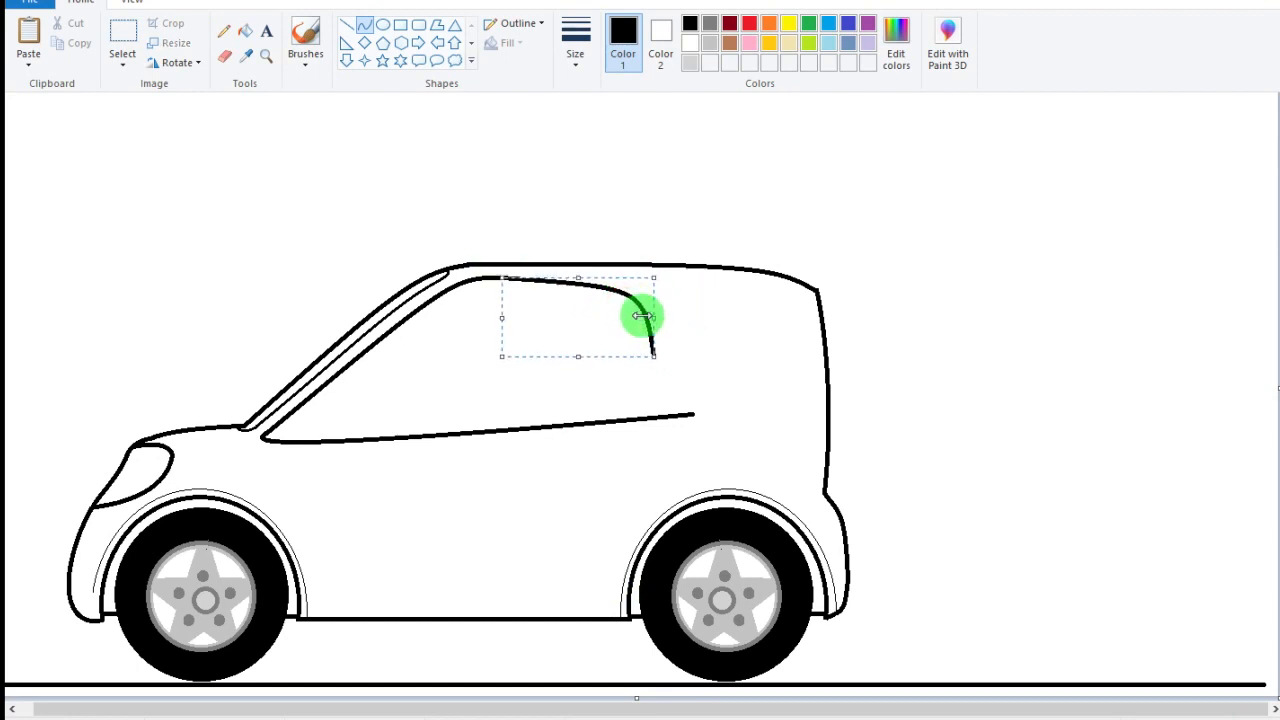
pyautogui.moveTo(654, 318); pyautogui.dragTo(661, 317)
pyautogui.click(750, 331)
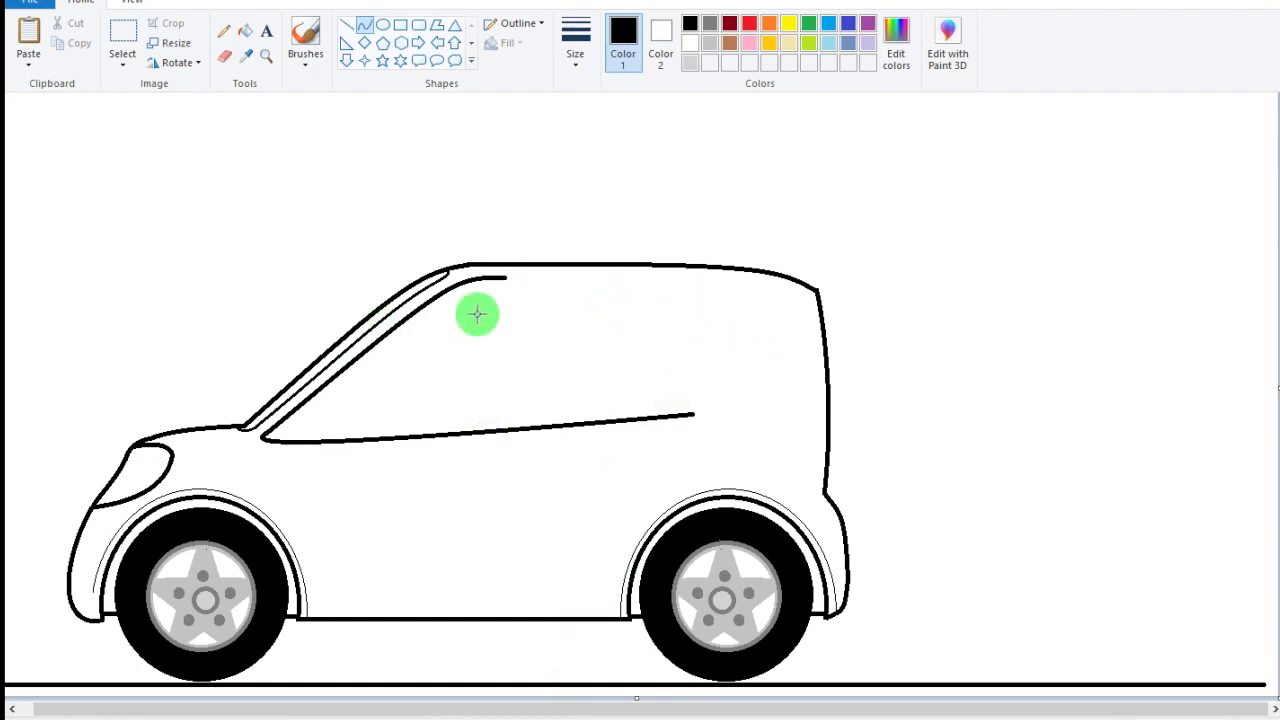
pyautogui.hotkey('ctrl', 'z')
# - Draw the side window's upper edge curving down at the rear, and continue it down across the lower edge
pyautogui.moveTo(497, 278); pyautogui.dragTo(664, 306)
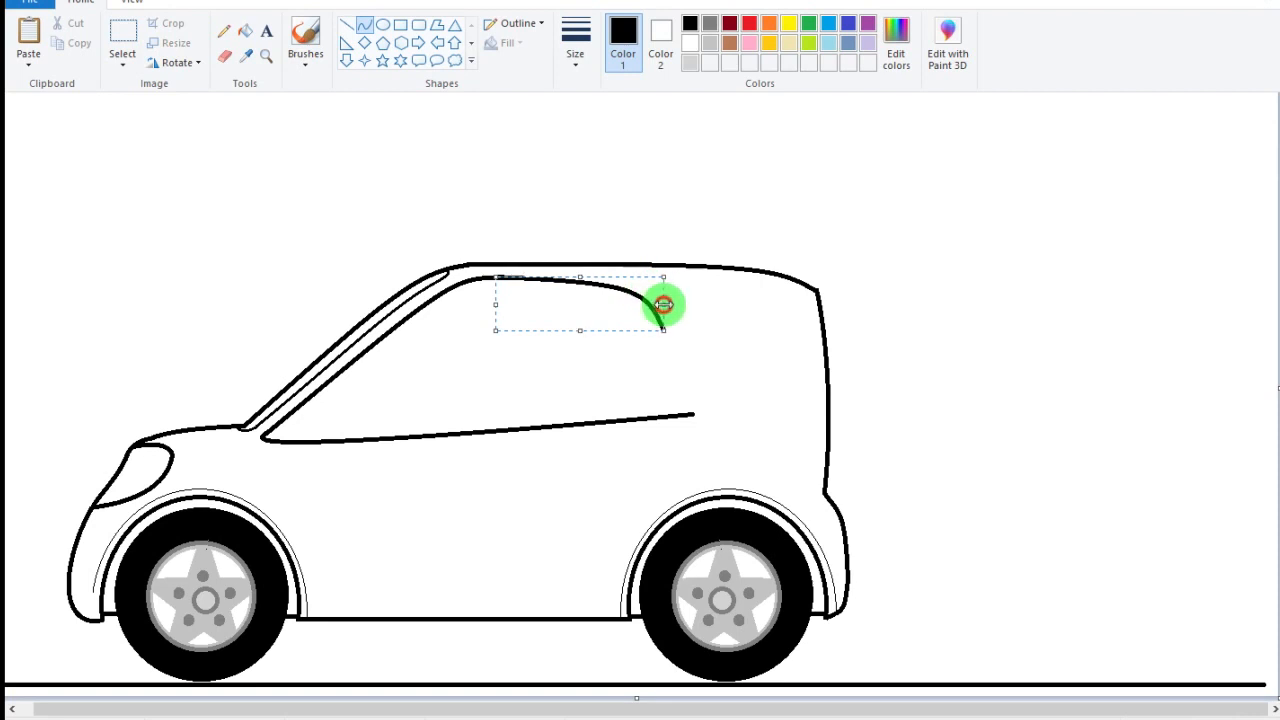
pyautogui.moveTo(579, 331); pyautogui.dragTo(680, 427)
pyautogui.click(582, 374)
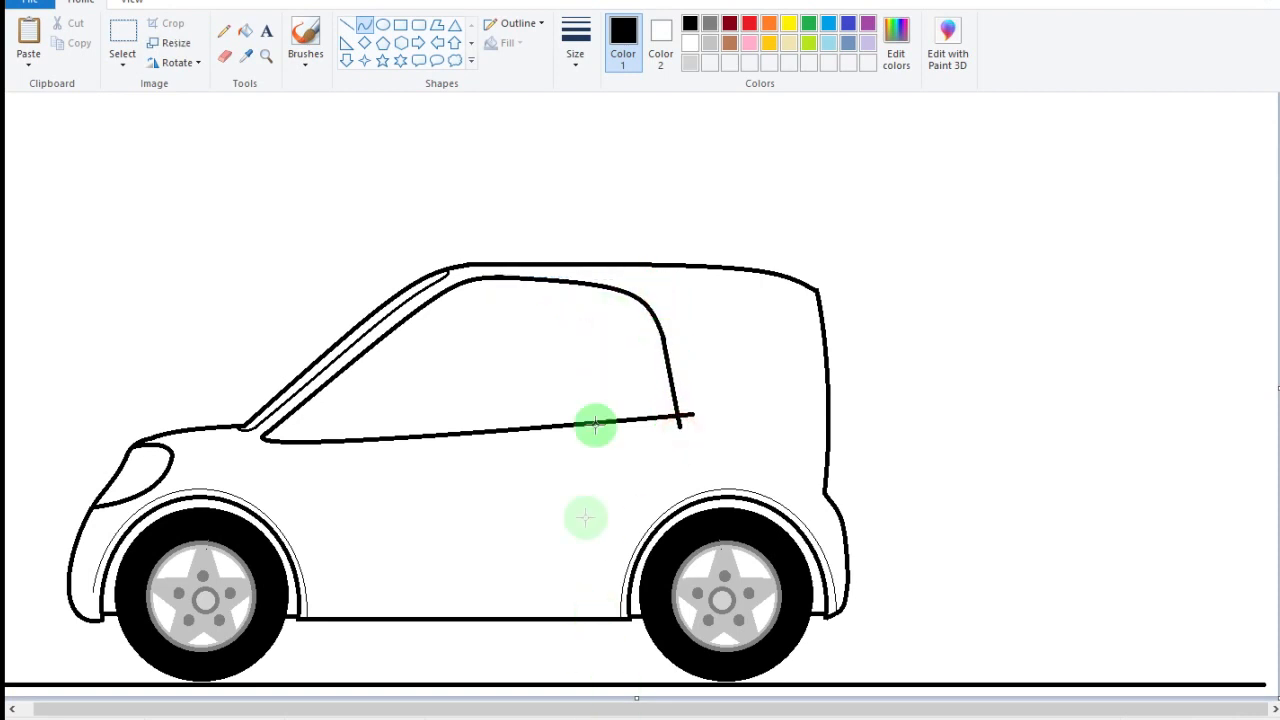
pyautogui.moveTo(667, 354); pyautogui.dragTo(675, 399)
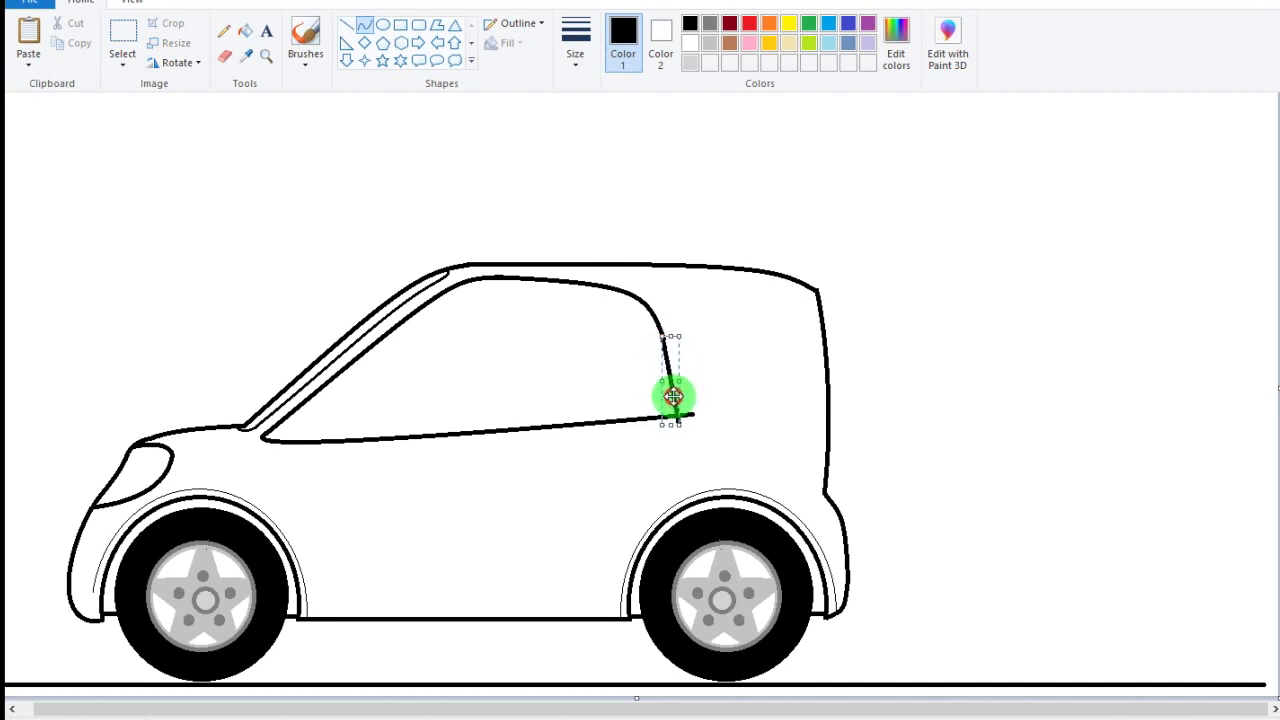
pyautogui.click(740, 377)
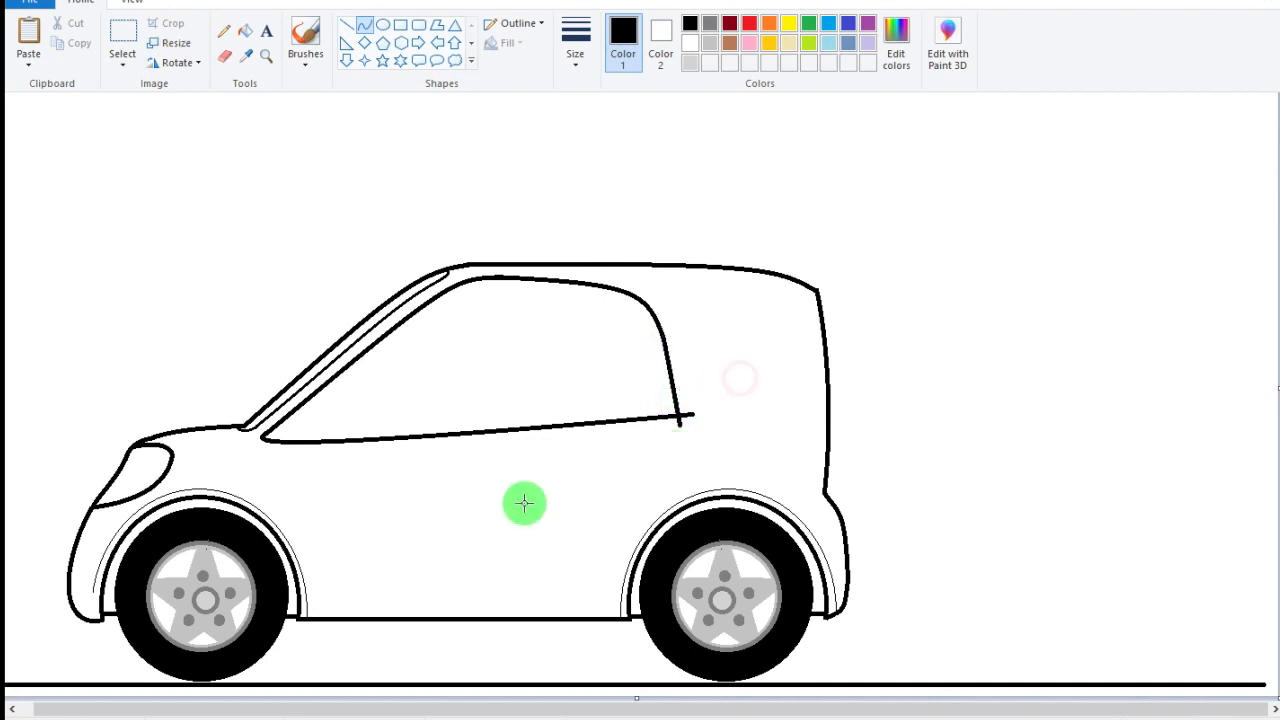
# - Extend the side window's rear edge with a short straight line below the window's lower edge
pyautogui.click(350, 31)
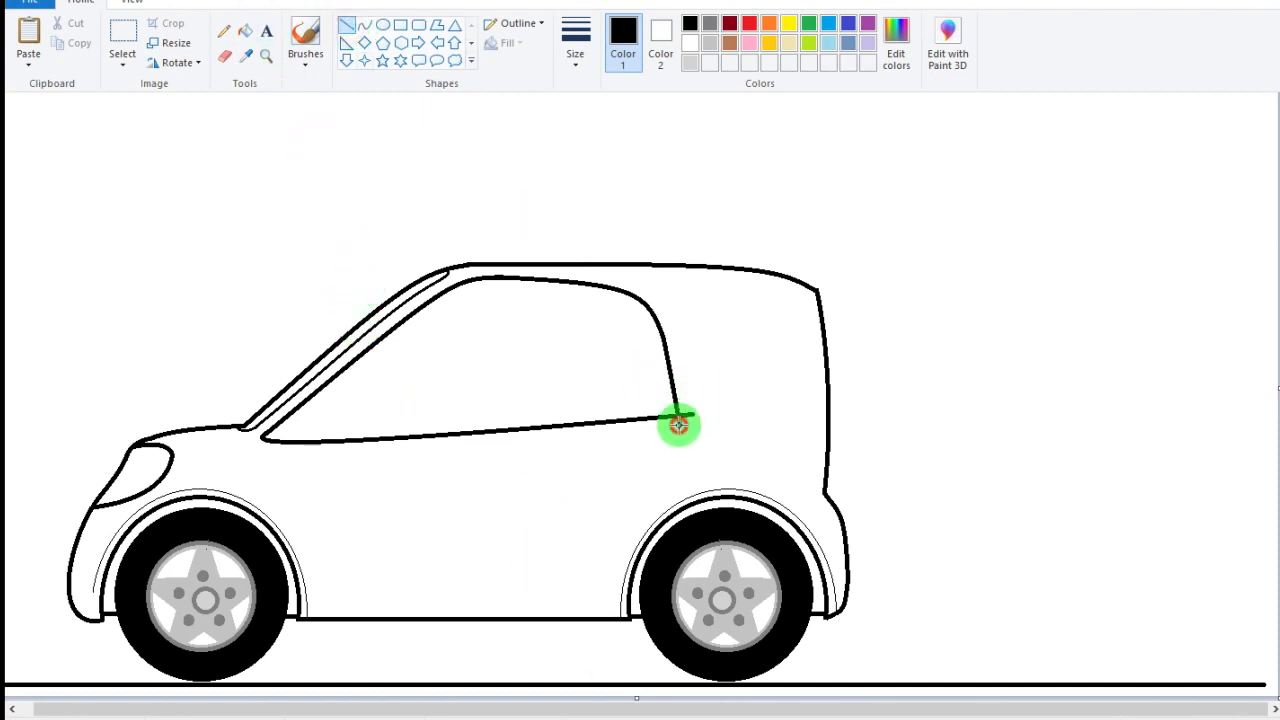
pyautogui.moveTo(684, 450); pyautogui.dragTo(682, 424)
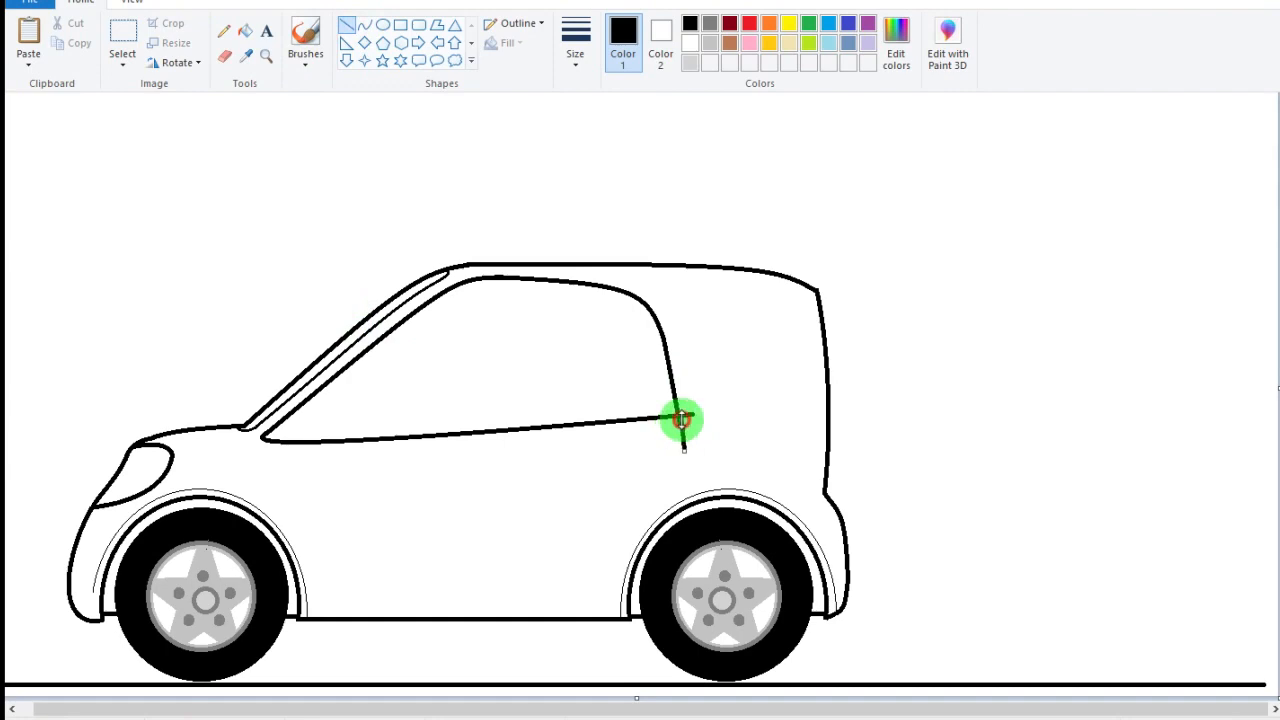
pyautogui.keyDown('ctrl'); pyautogui.scroll(3, 791, 423); pyautogui.keyUp('ctrl')
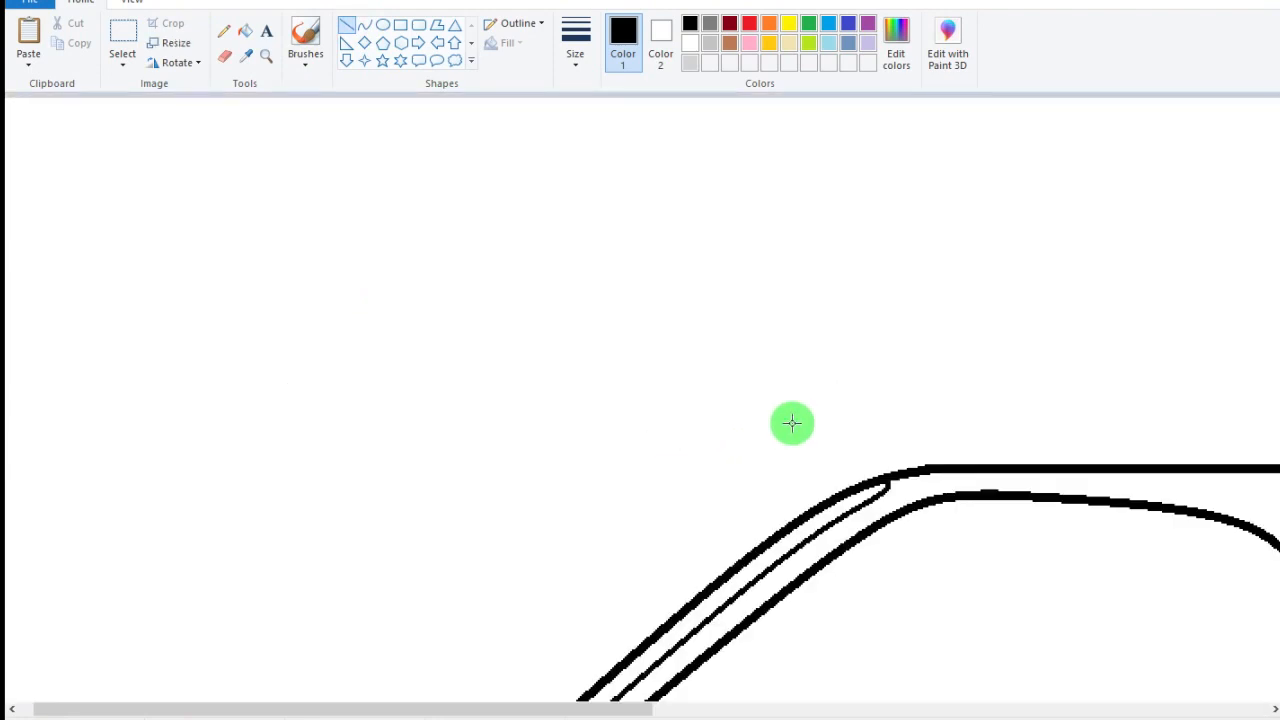
pyautogui.scroll(-3, 610, 669)
pyautogui.moveTo(602, 709); pyautogui.dragTo(943, 666)
pyautogui.moveTo(645, 341)
pyautogui.mouseDown()
pyautogui.moveTo(650, 378)
pyautogui.moveTo(642, 328)
pyautogui.mouseUp()
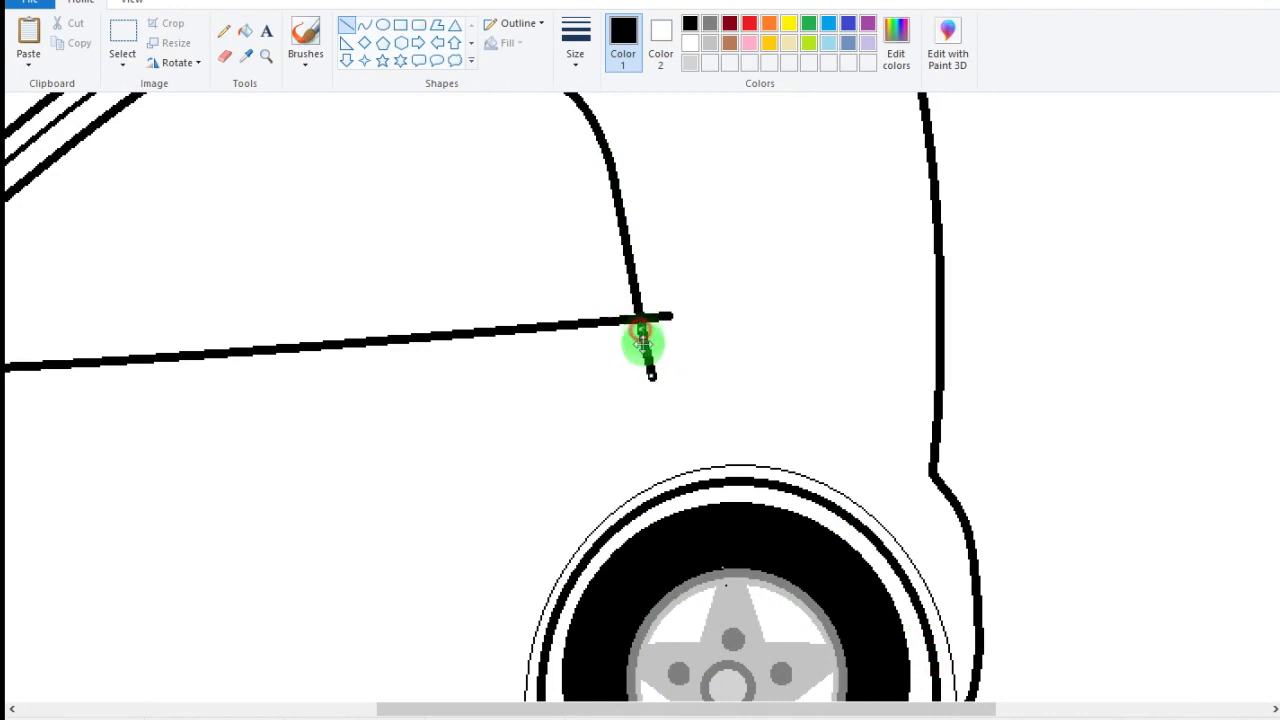
pyautogui.moveTo(651, 376); pyautogui.dragTo(650, 370)
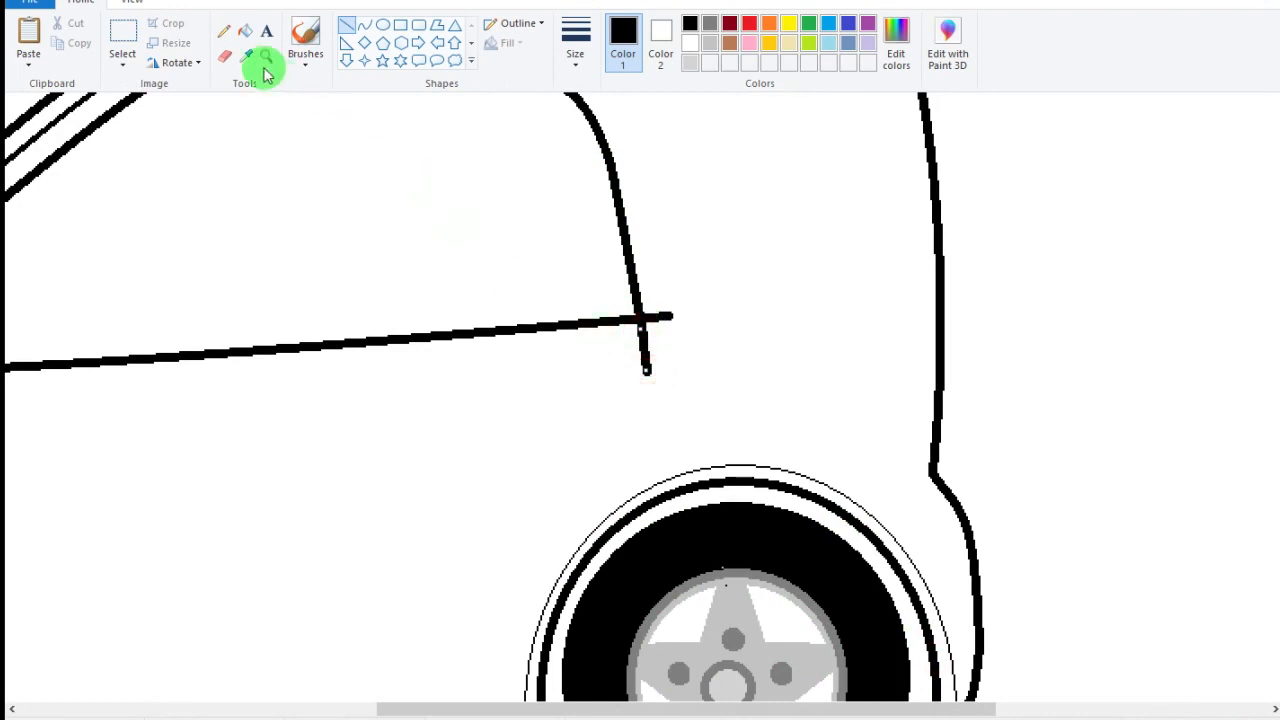
# - Erase the rear part of the window's lower edge and replace it with a curve dipping to the rear edge's lower end
pyautogui.click(224, 56)
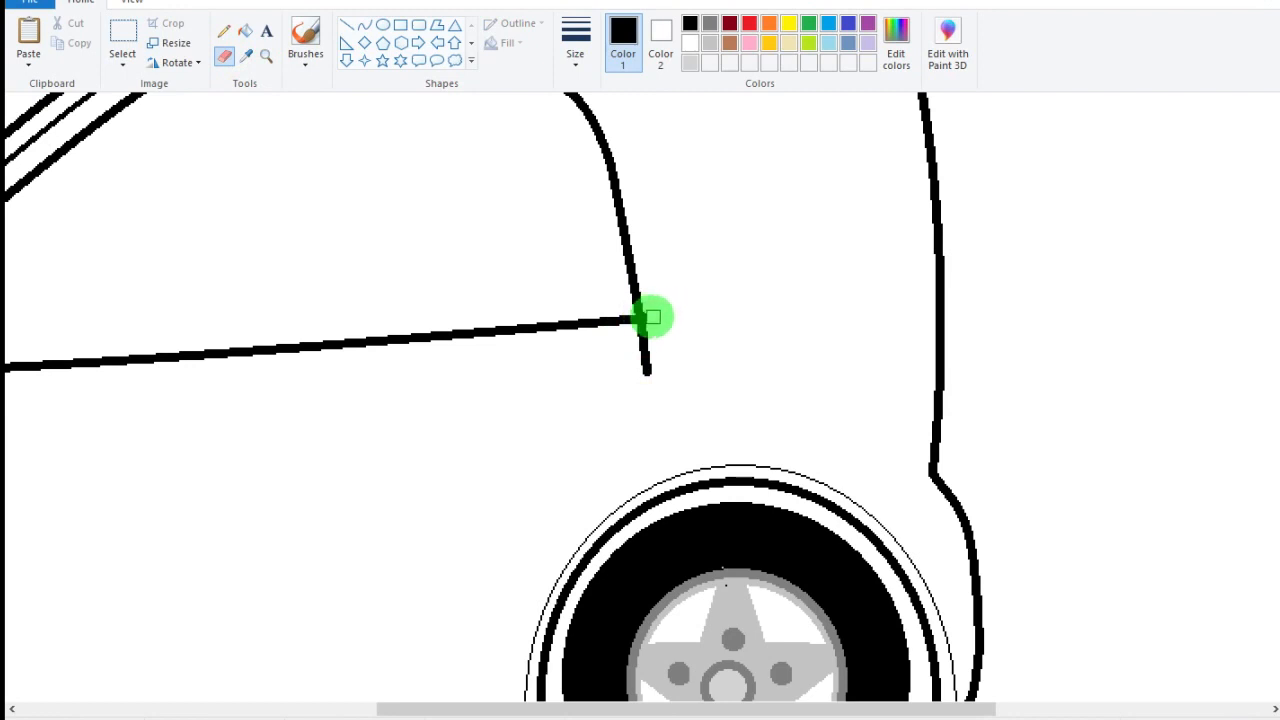
pyautogui.moveTo(511, 328)
pyautogui.mouseDown()
pyautogui.moveTo(554, 313)
pyautogui.moveTo(627, 320)
pyautogui.moveTo(538, 327)
pyautogui.mouseUp()
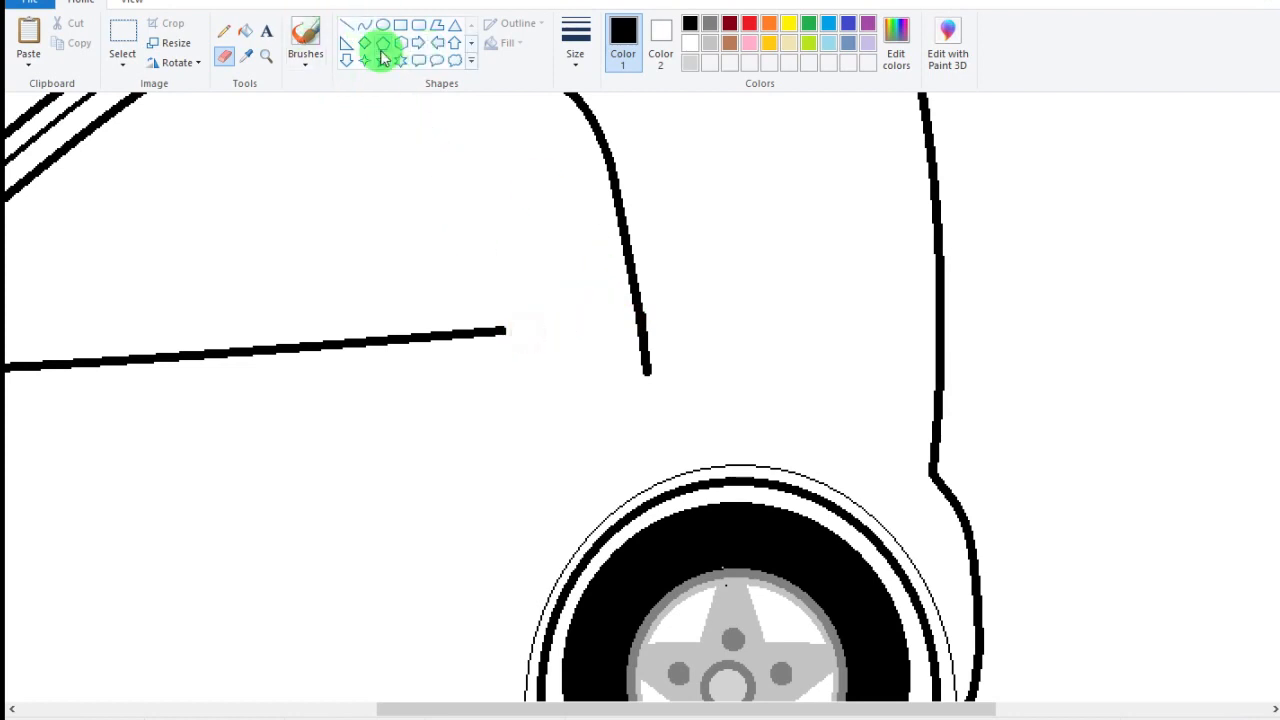
pyautogui.click(362, 23)
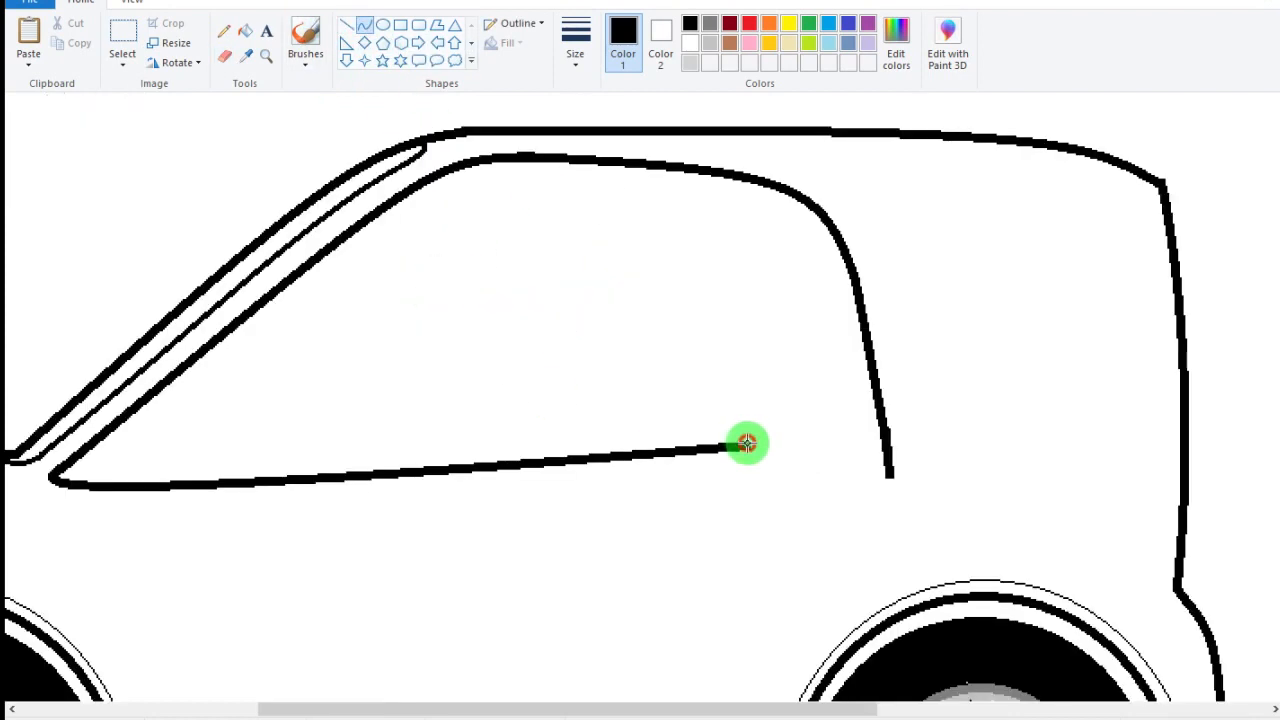
pyautogui.moveTo(747, 443)
pyautogui.mouseDown()
pyautogui.moveTo(880, 486)
pyautogui.moveTo(891, 474)
pyautogui.moveTo(749, 466)
pyautogui.moveTo(761, 473)
pyautogui.mouseUp()
pyautogui.click(762, 547)
pyautogui.scroll(-1, 567, 683)
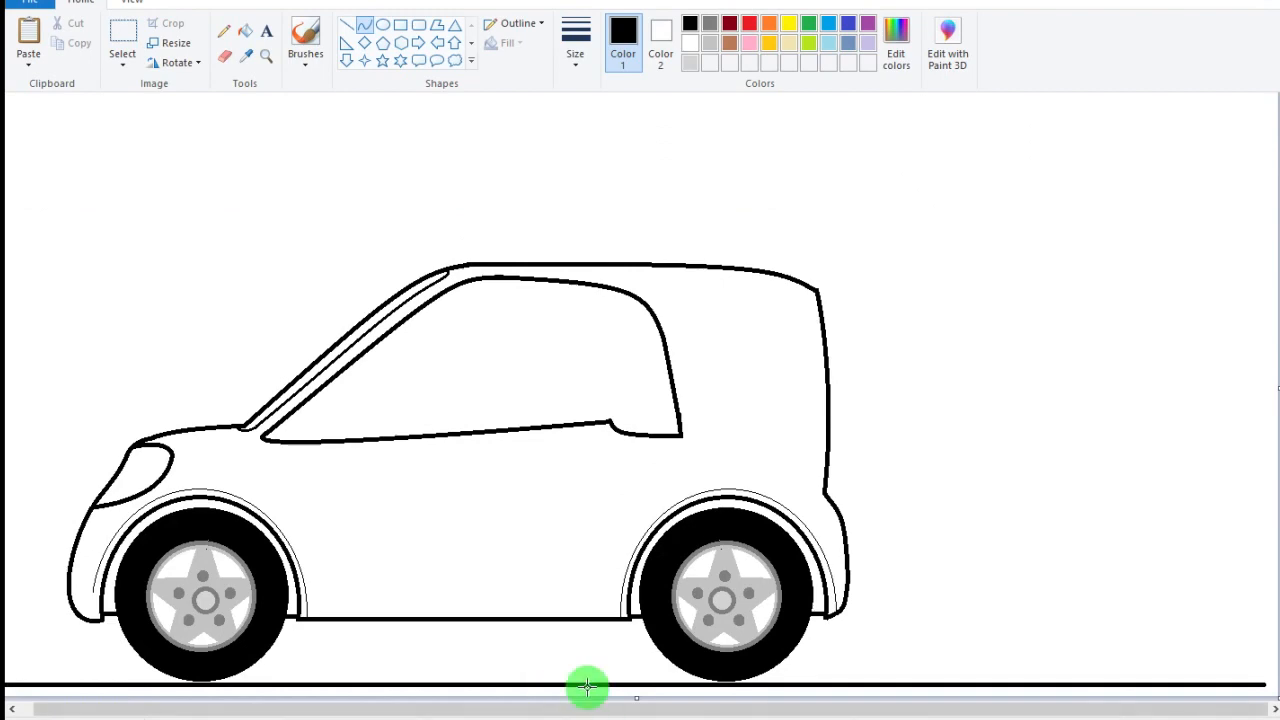
# - Divide the side window toward its rear with a vertical line and a slightly slanted line just in front of it
pyautogui.scroll(2, 587, 686)
pyautogui.scroll(-1, 699, 681)
pyautogui.moveTo(594, 708); pyautogui.dragTo(795, 708)
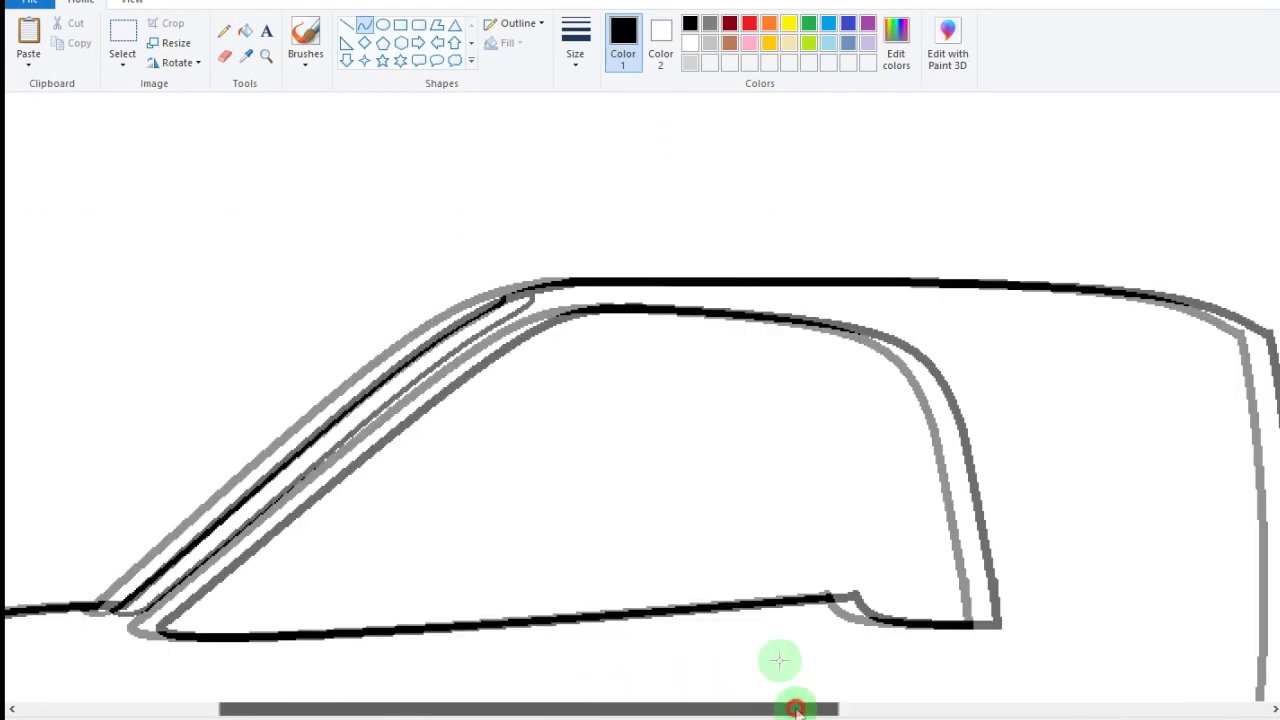
pyautogui.click(346, 24)
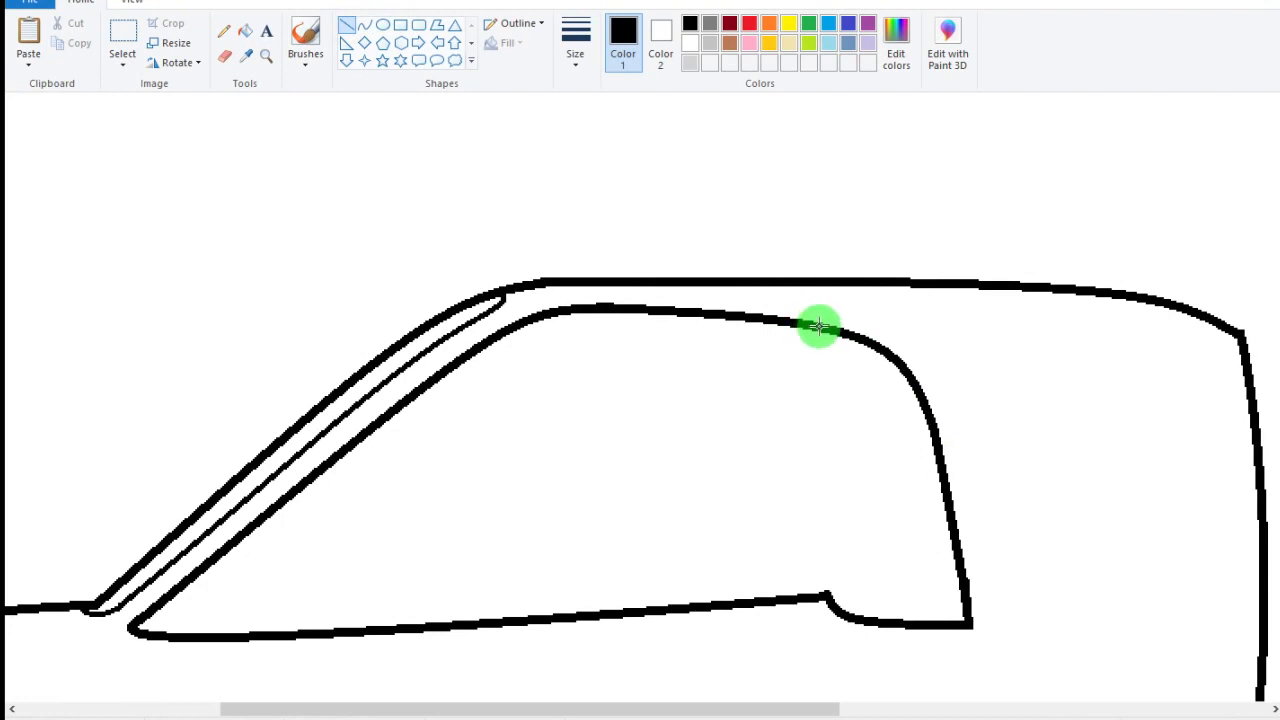
pyautogui.moveTo(818, 325); pyautogui.dragTo(819, 598)
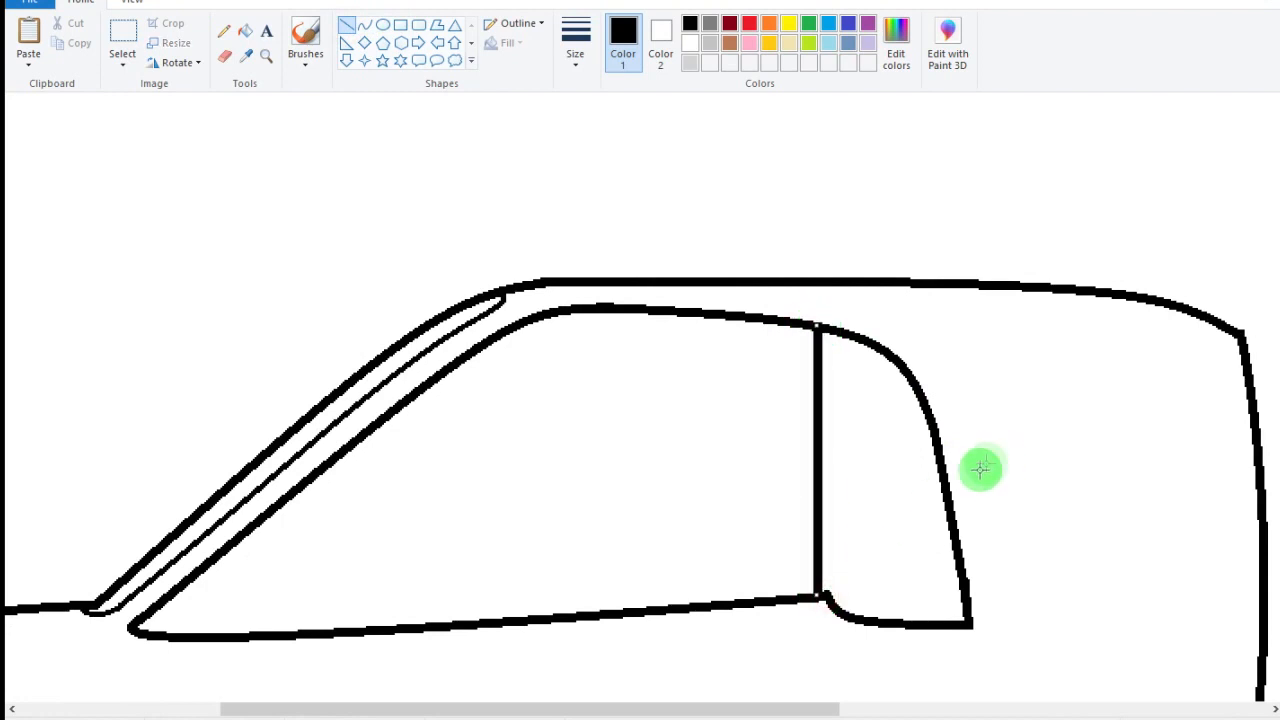
pyautogui.moveTo(803, 326); pyautogui.dragTo(785, 597)
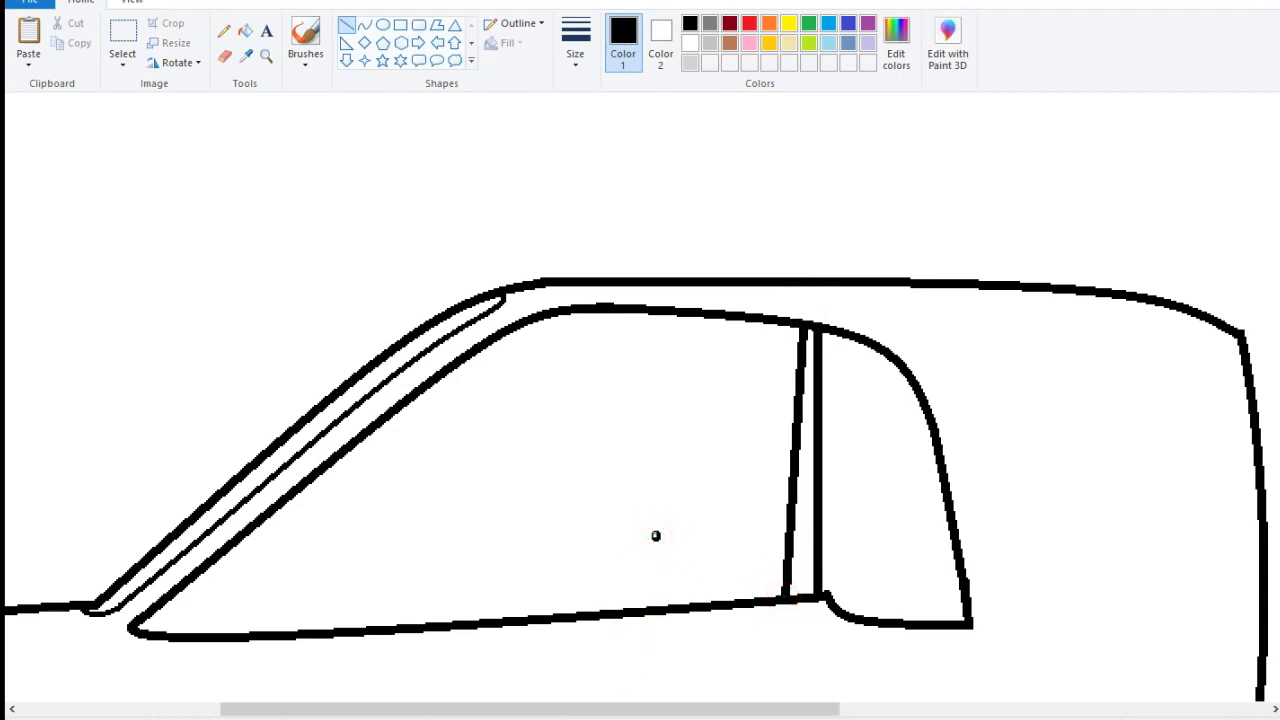
# - Draw a thinner curve just inside the side window's slanted front edge, bending around the upper front corner onto the upper edge
pyautogui.click(364, 24)
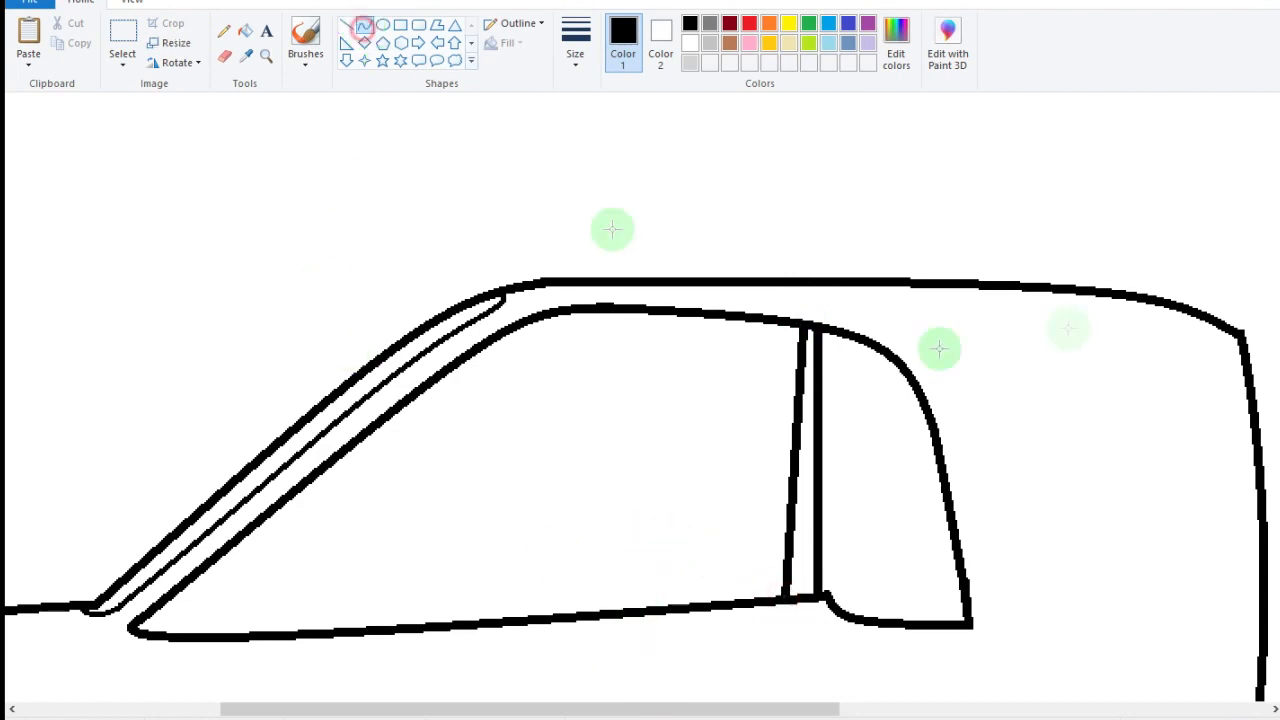
pyautogui.click(575, 52)
pyautogui.click(613, 126)
pyautogui.click(575, 52)
pyautogui.click(586, 128)
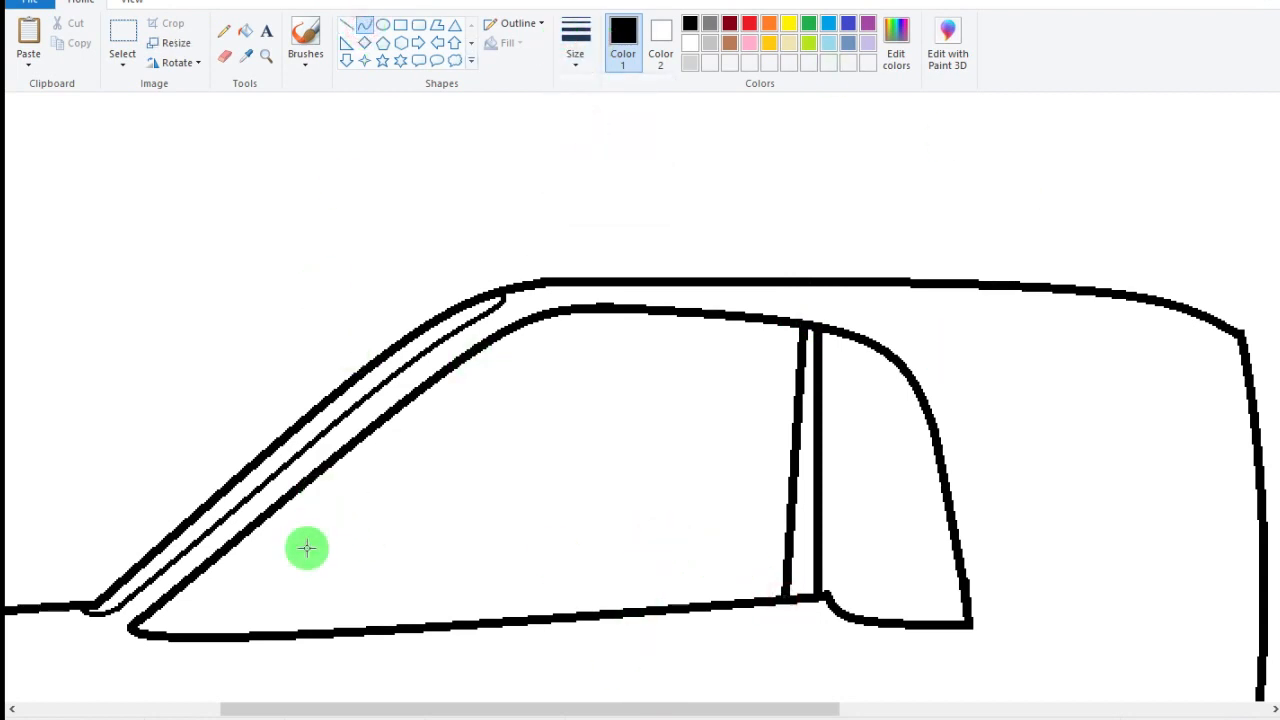
pyautogui.moveTo(272, 528); pyautogui.dragTo(623, 315)
pyautogui.moveTo(537, 334)
pyautogui.mouseDown()
pyautogui.moveTo(523, 309)
pyautogui.moveTo(518, 318)
pyautogui.moveTo(537, 303)
pyautogui.moveTo(533, 314)
pyautogui.mouseUp()
pyautogui.click(691, 434)
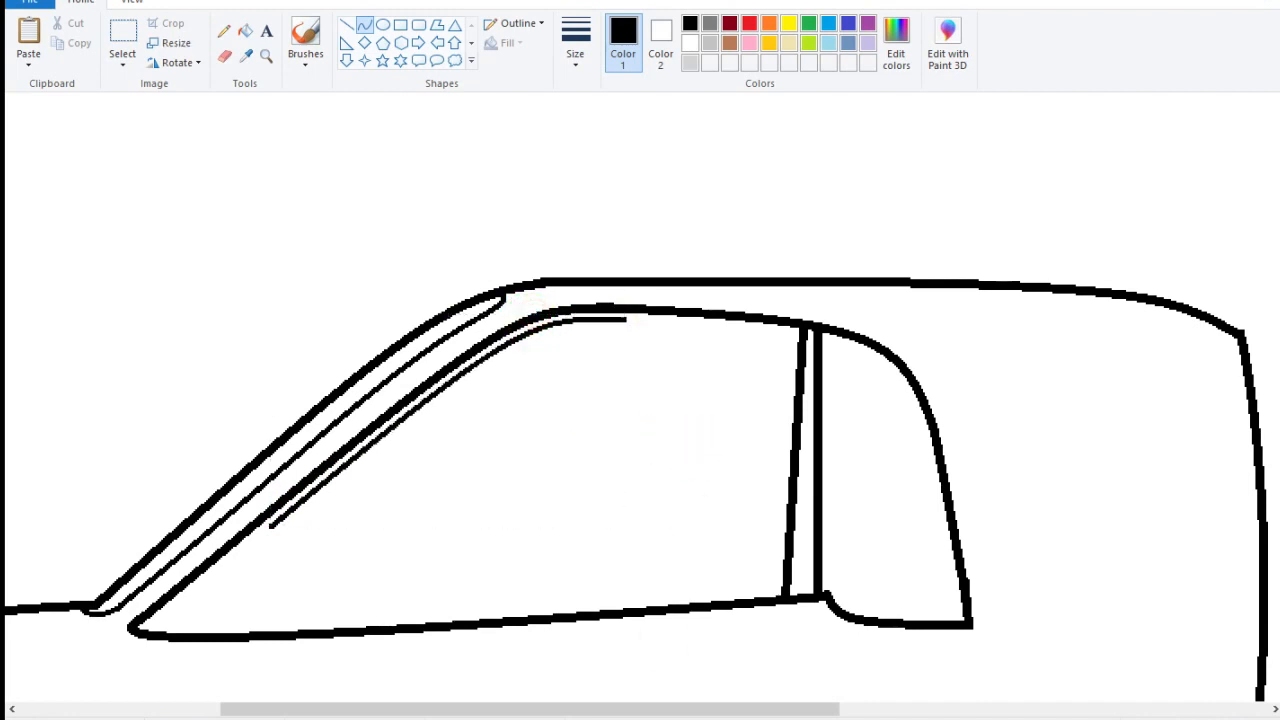
# - Continue the thin inner window line rearward, slightly curved under the upper edge, to the slanted divider
pyautogui.moveTo(624, 318); pyautogui.dragTo(714, 335)
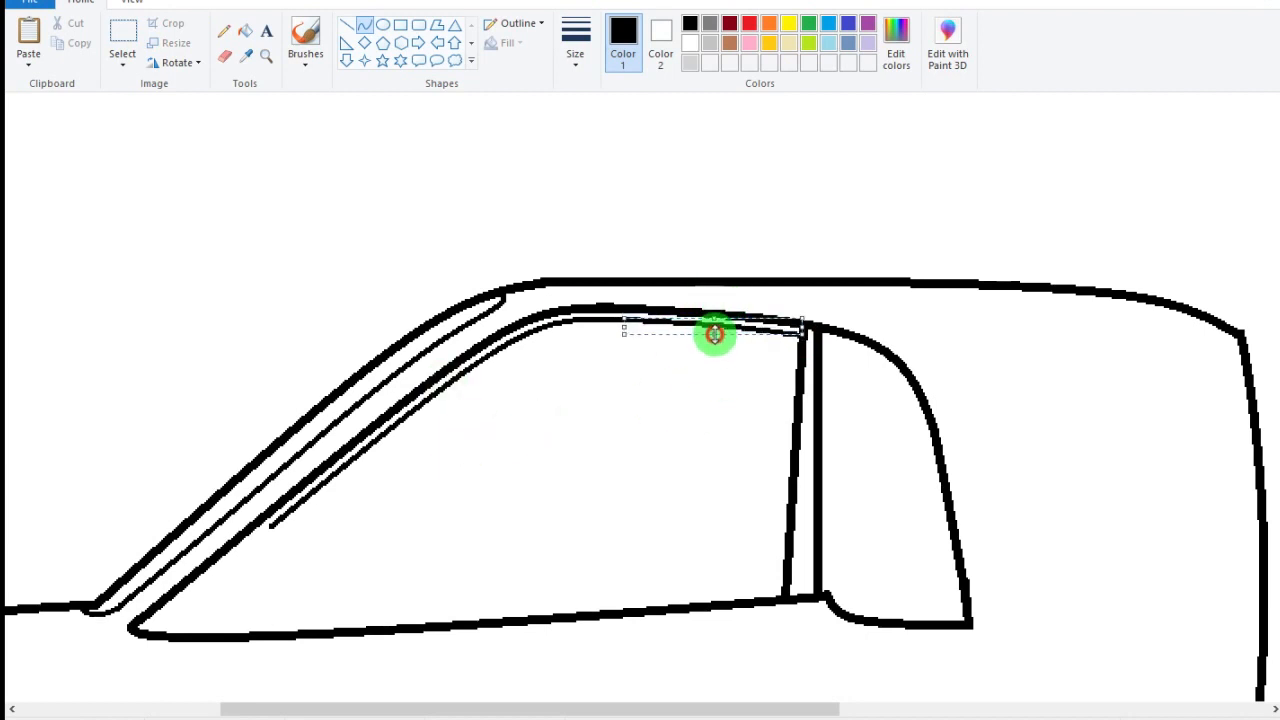
pyautogui.click(688, 437)
pyautogui.hotkey('ctrl', 'z')
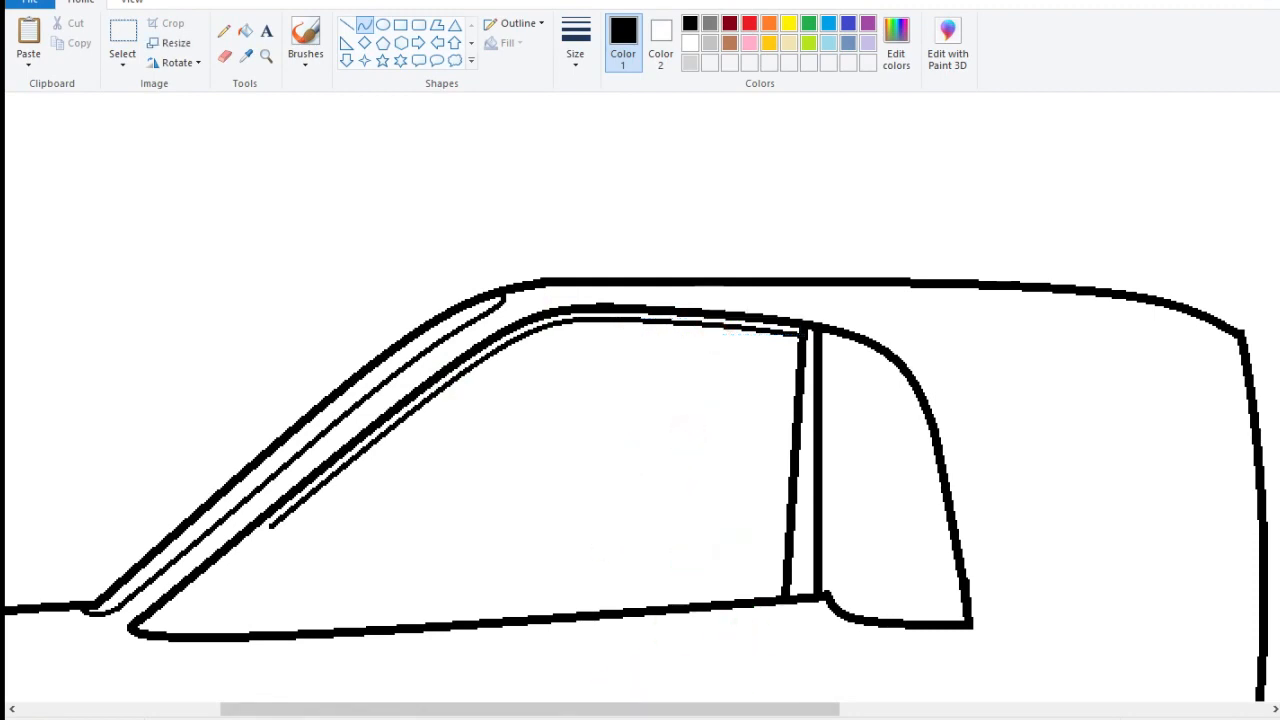
# - Start the side mirror with a short rounded curve in the window's lower front corner, redrawing it slightly lower after the first attempt
pyautogui.scroll(1, 669, 586)
pyautogui.scroll(-3, 669, 586)
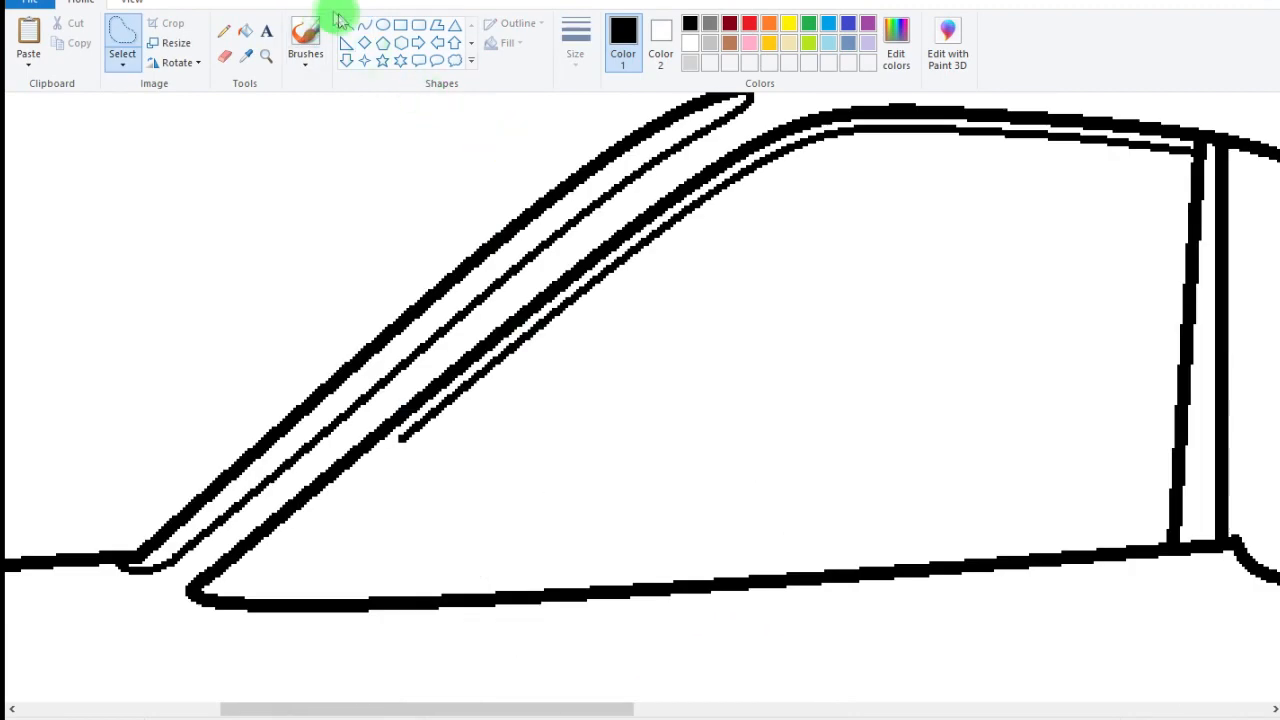
pyautogui.click(359, 21)
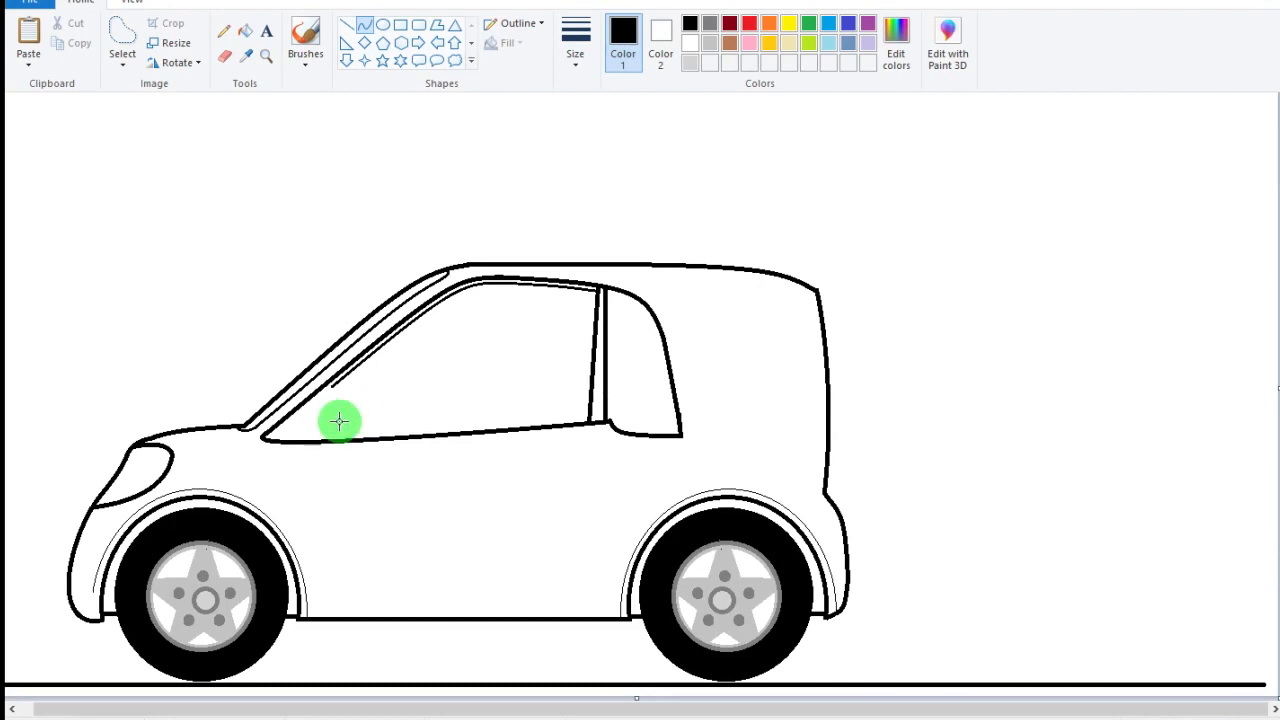
pyautogui.moveTo(339, 421)
pyautogui.mouseDown()
pyautogui.moveTo(376, 389)
pyautogui.moveTo(355, 388)
pyautogui.mouseUp()
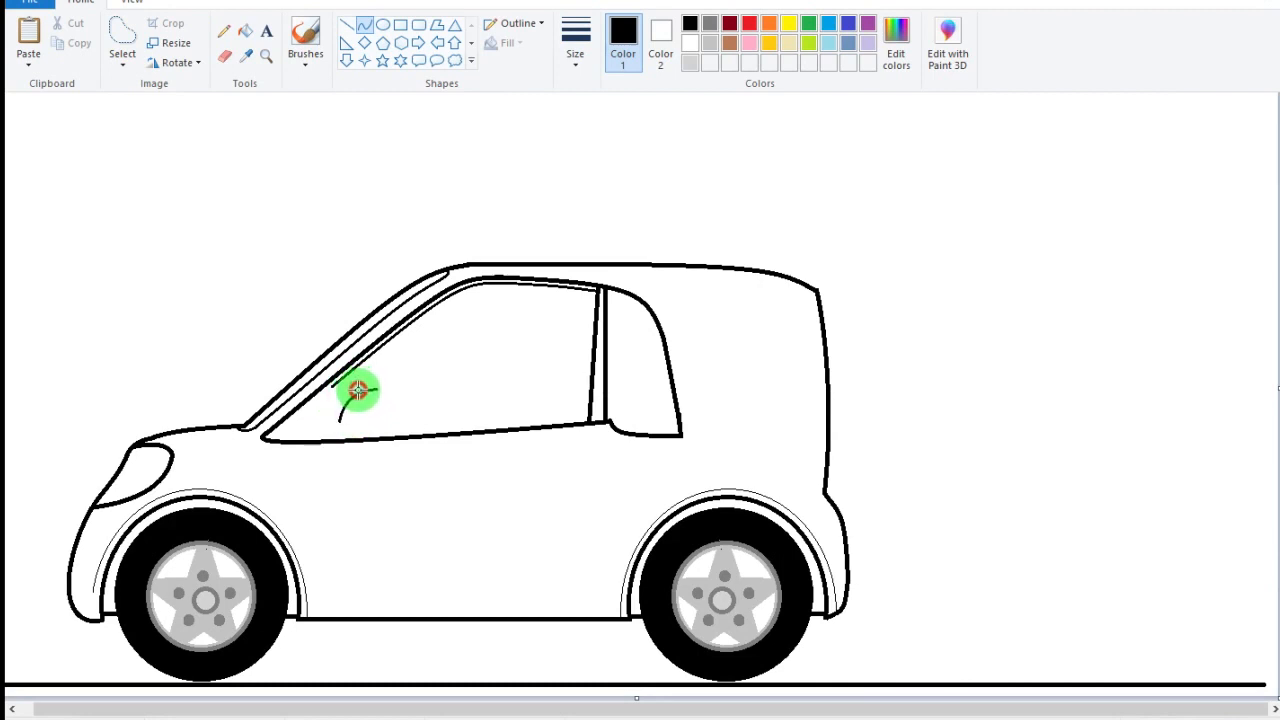
pyautogui.hotkey('ctrl', 'z')
pyautogui.moveTo(329, 429); pyautogui.dragTo(364, 402)
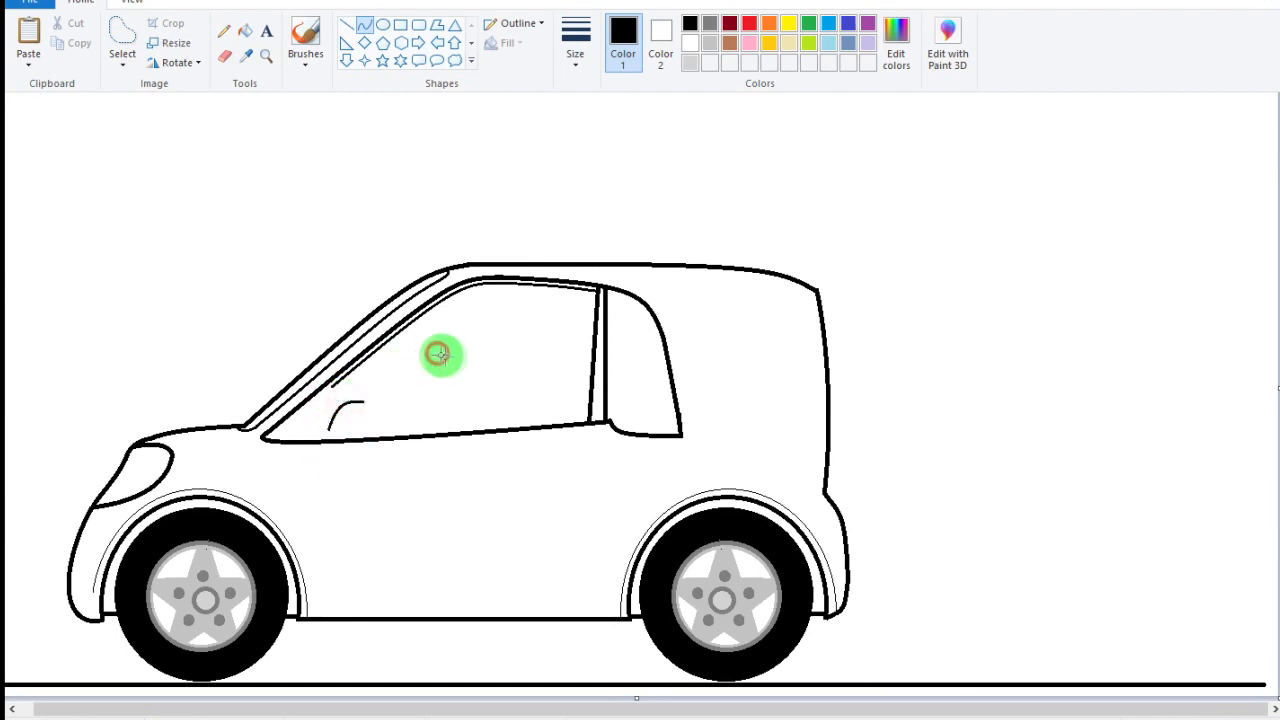
# - Extend the mirror outline with a curve from its top around the rear side, ending just above the window's lower edge
pyautogui.keyDown('ctrl'); pyautogui.scroll(1, 531, 380); pyautogui.keyUp('ctrl')
pyautogui.scroll(-3, 651, 443)
pyautogui.keyDown('ctrl'); pyautogui.scroll(1, 735, 450); pyautogui.keyUp('ctrl')
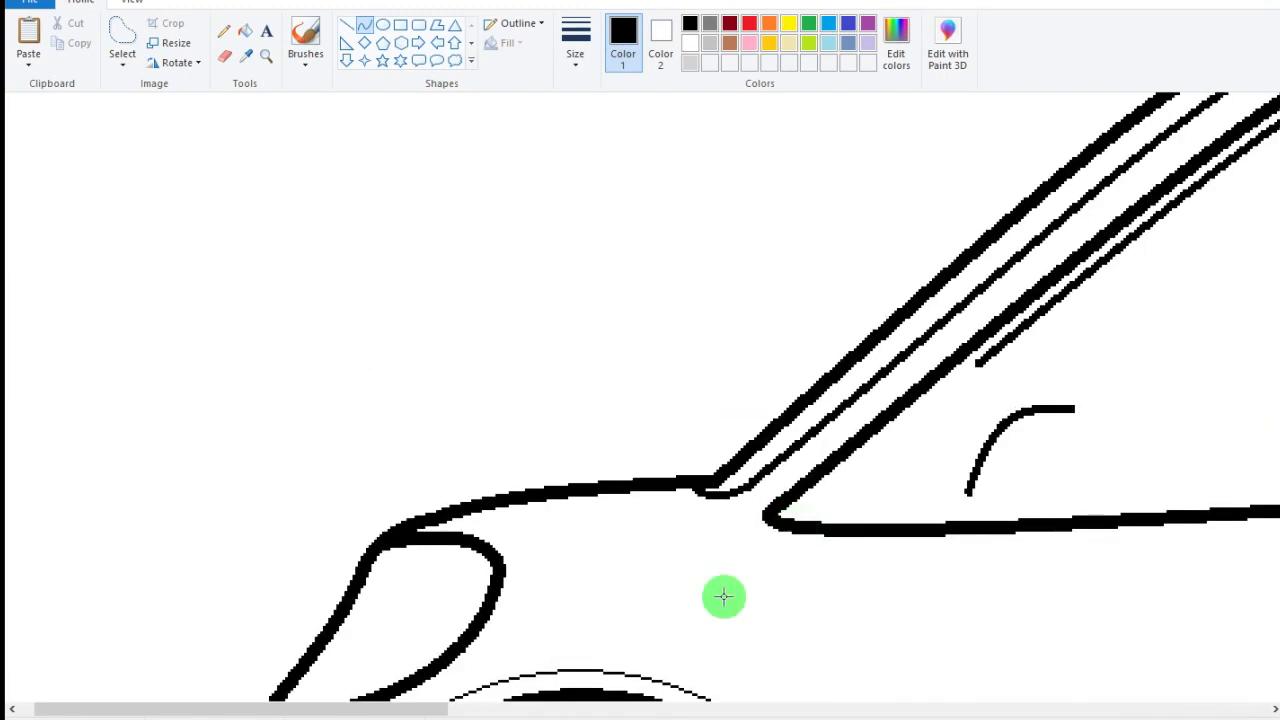
pyautogui.moveTo(414, 703); pyautogui.dragTo(685, 703)
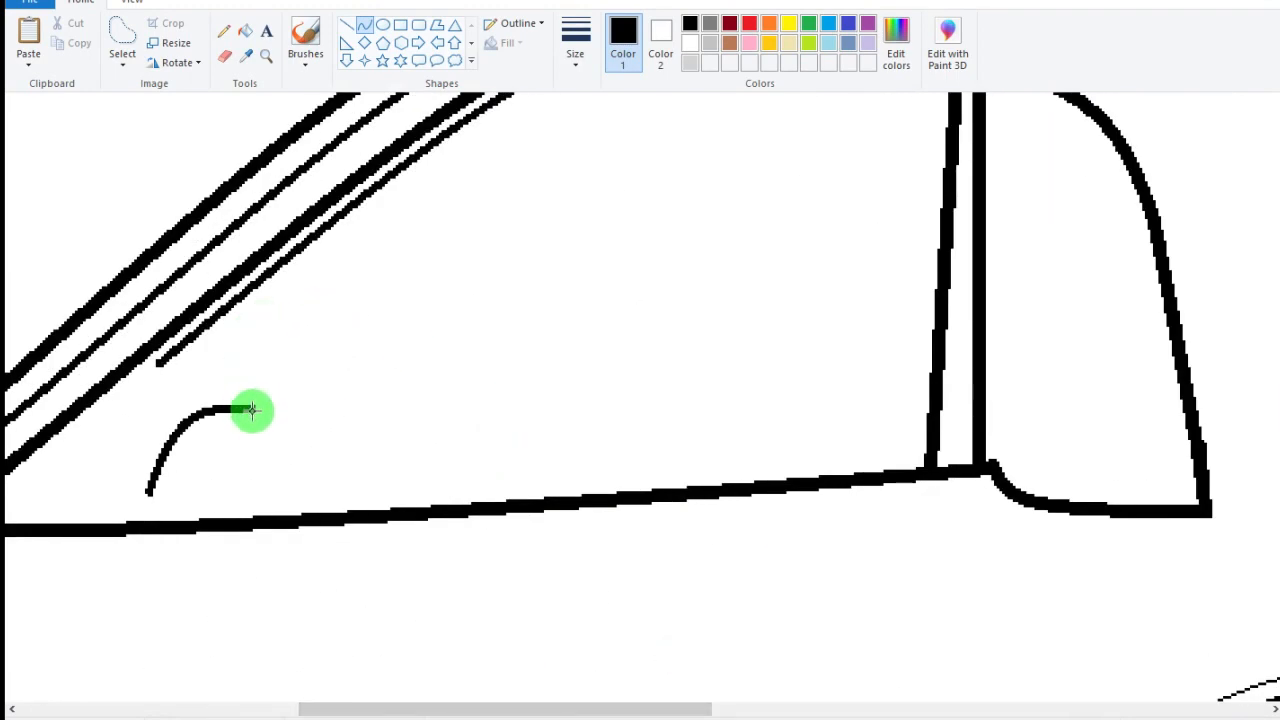
pyautogui.moveTo(257, 409)
pyautogui.mouseDown()
pyautogui.moveTo(282, 500)
pyautogui.moveTo(266, 403)
pyautogui.moveTo(299, 449)
pyautogui.moveTo(312, 447)
pyautogui.mouseUp()
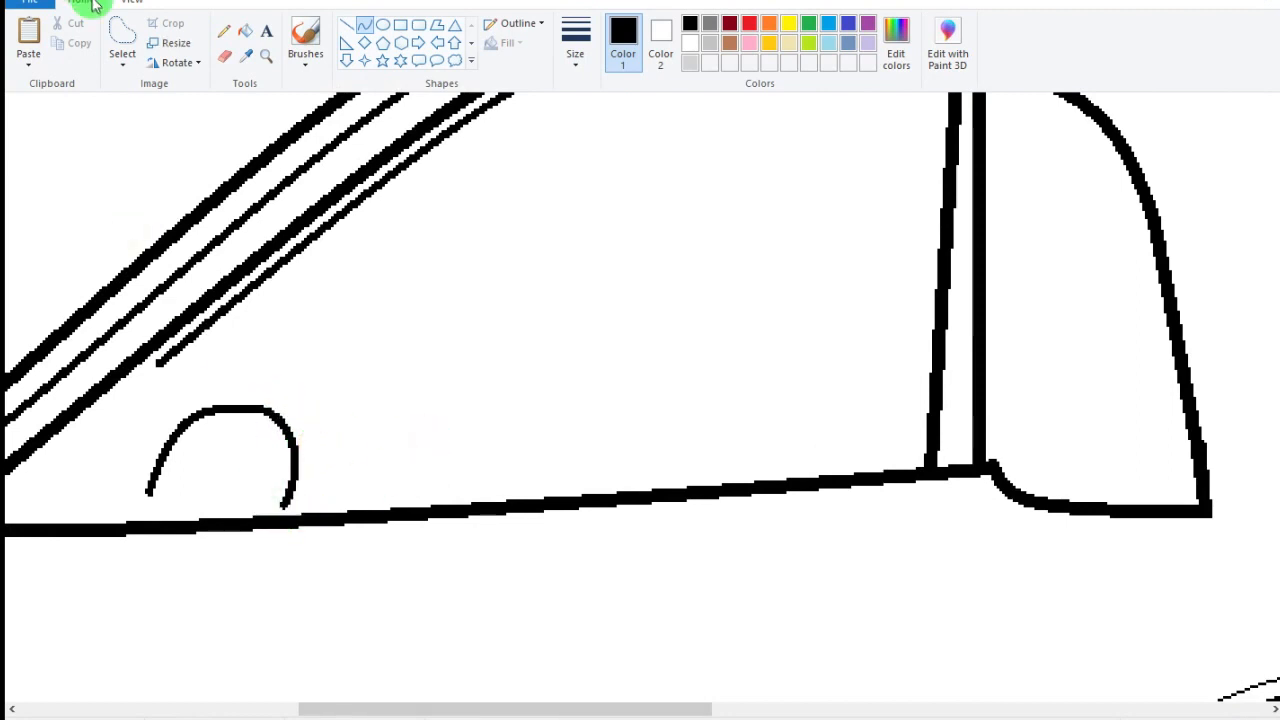
# - Select the mirror outline and nudge it up slightly from the window's lower edge
pyautogui.click(118, 38)
pyautogui.moveTo(232, 362)
pyautogui.mouseDown()
pyautogui.moveTo(371, 486)
pyautogui.moveTo(229, 506)
pyautogui.moveTo(126, 500)
pyautogui.moveTo(154, 393)
pyautogui.moveTo(230, 358)
pyautogui.mouseUp()
pyautogui.press('Up')
pyautogui.press('Up')
pyautogui.press('Up')
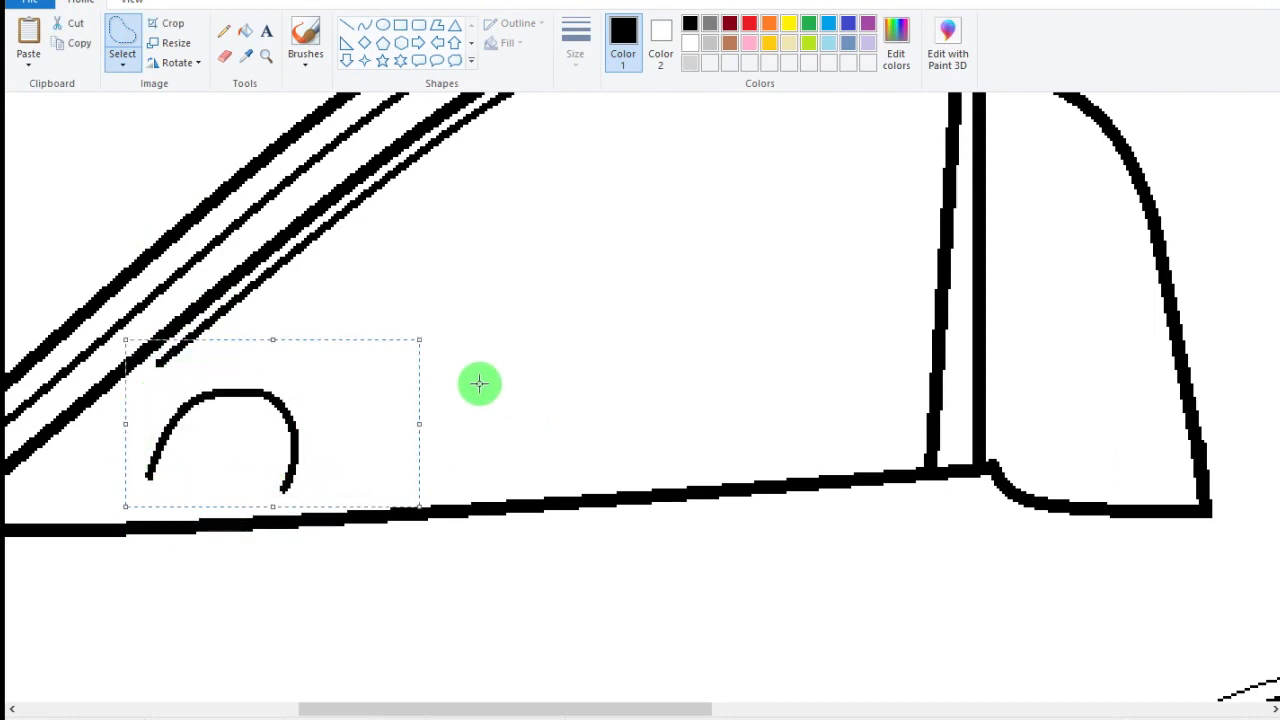
# - Draw the mirror's underside as a shallow curve running forward from the lower end of its rear side
pyautogui.click(364, 24)
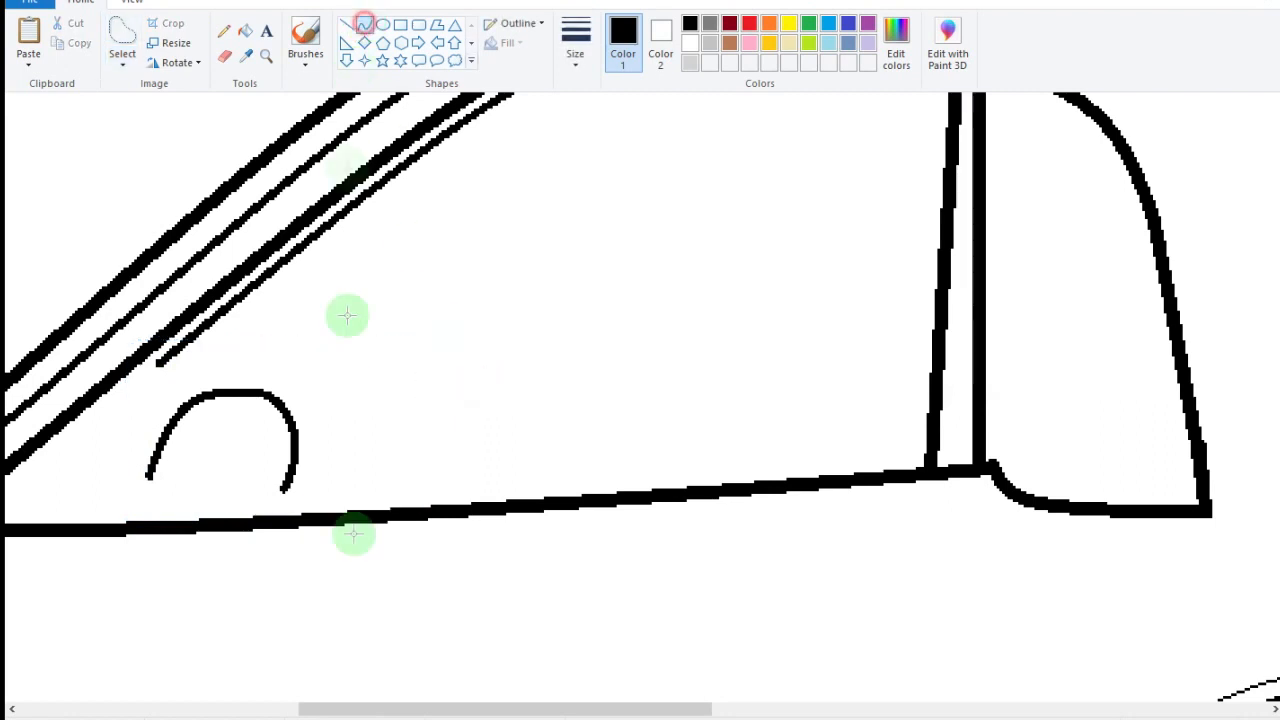
pyautogui.moveTo(282, 489); pyautogui.dragTo(189, 520)
pyautogui.click(273, 504)
pyautogui.click(225, 54)
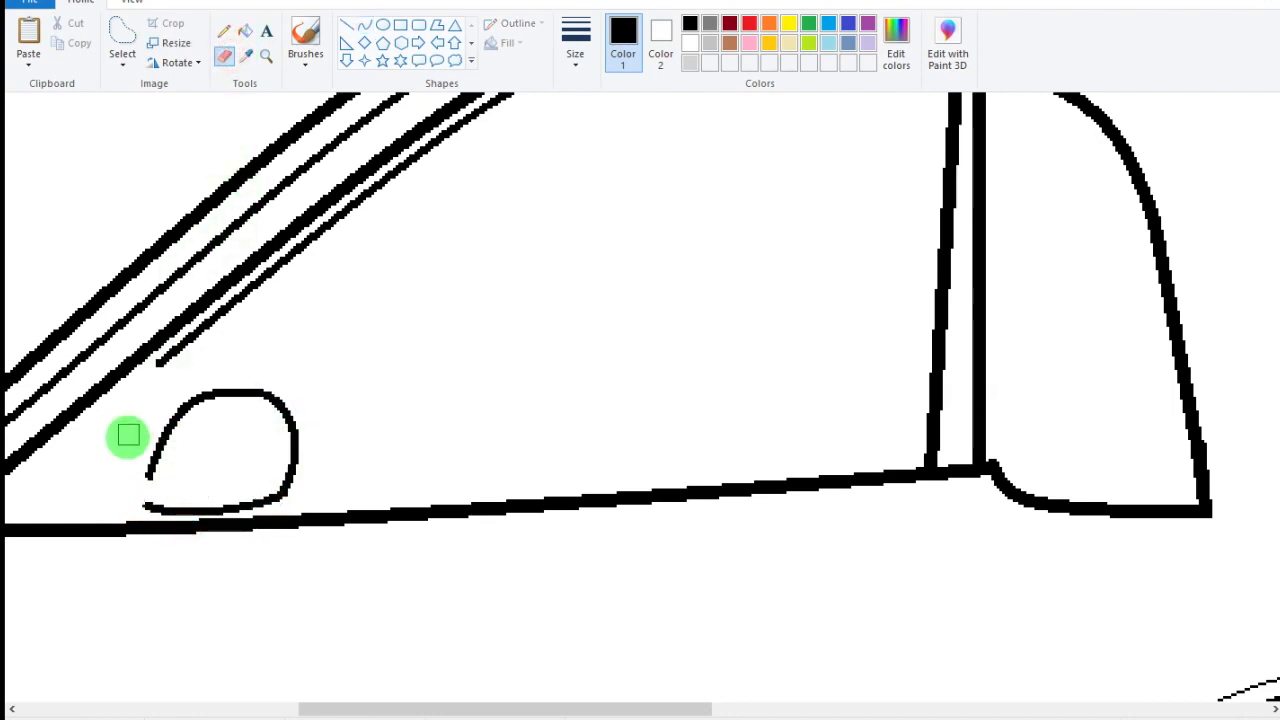
pyautogui.moveTo(155, 504); pyautogui.dragTo(152, 464)
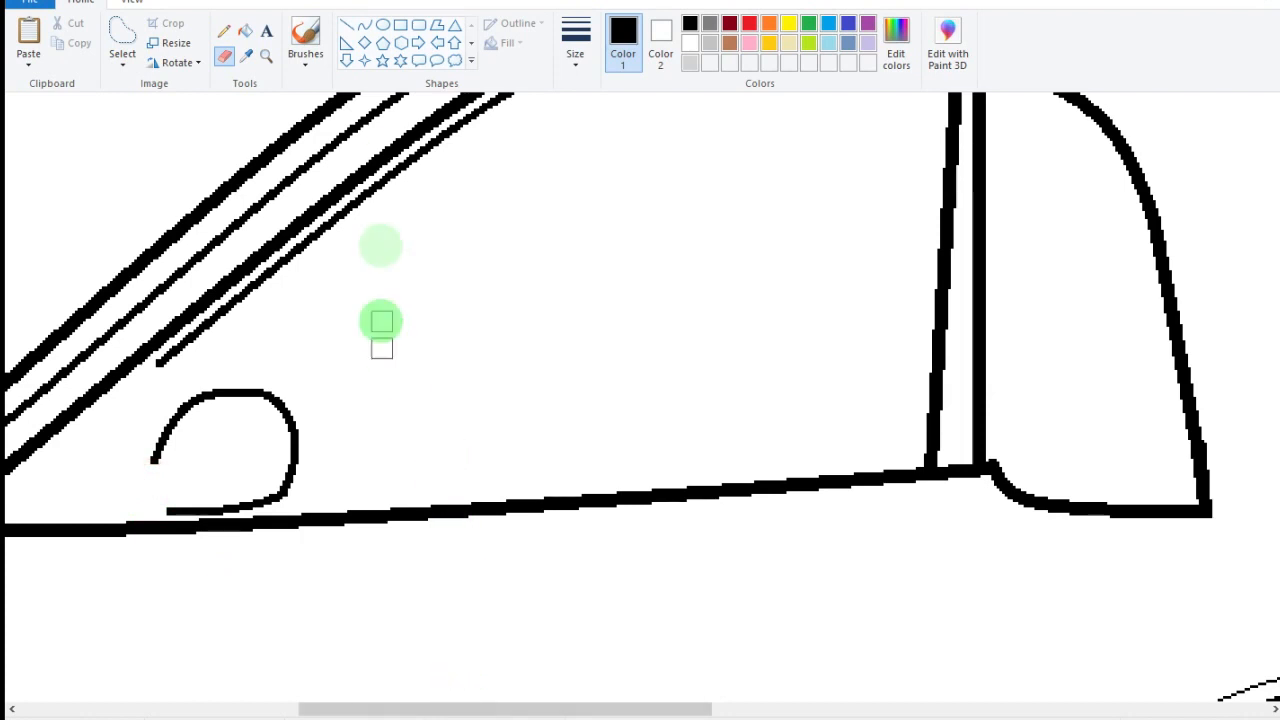
pyautogui.click(364, 25)
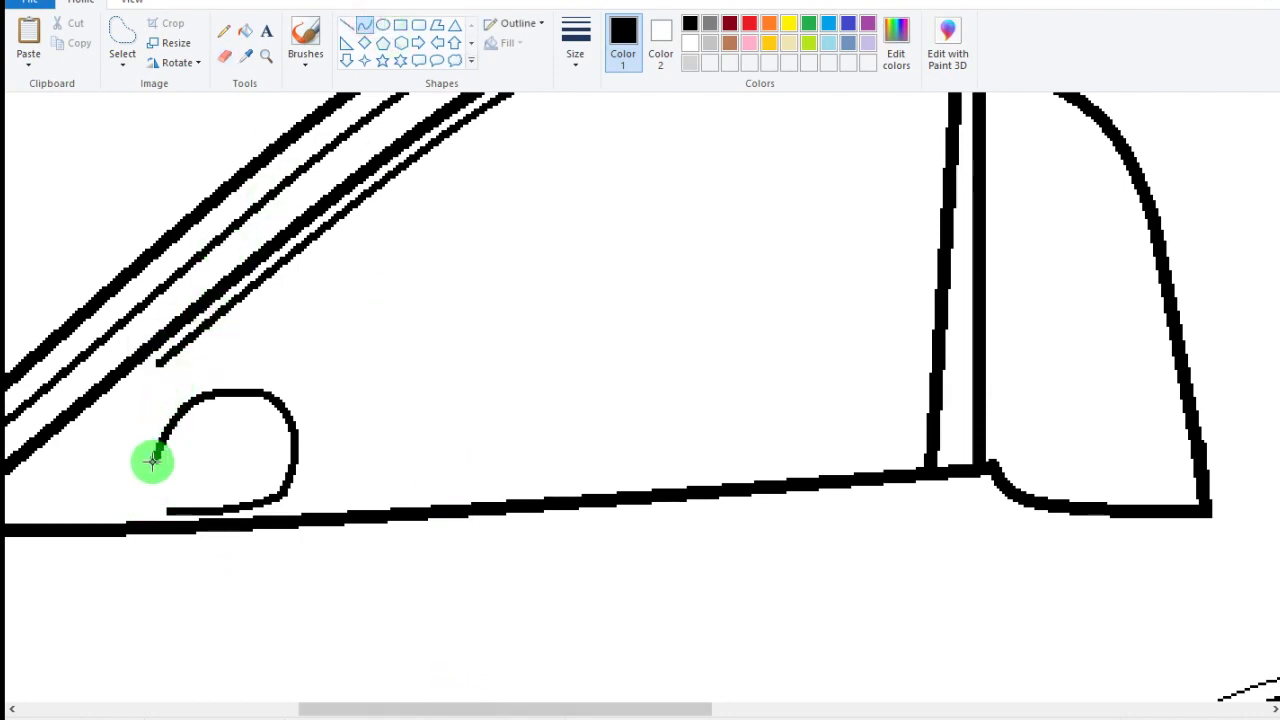
pyautogui.moveTo(152, 462); pyautogui.dragTo(111, 483)
pyautogui.hotkey('ctrl', 'z')
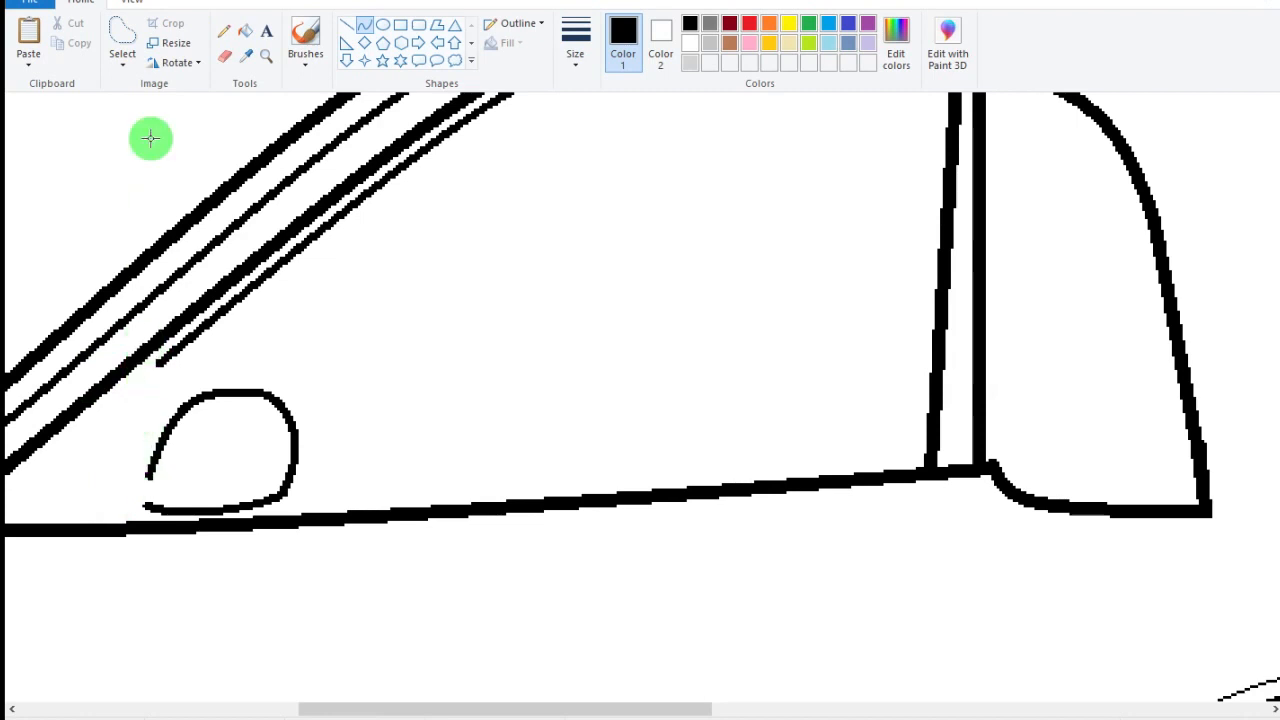
# - Trim the front end of the mirror's underside and close the outline with a small foot with a rounded front and flat bottom
pyautogui.click(224, 57)
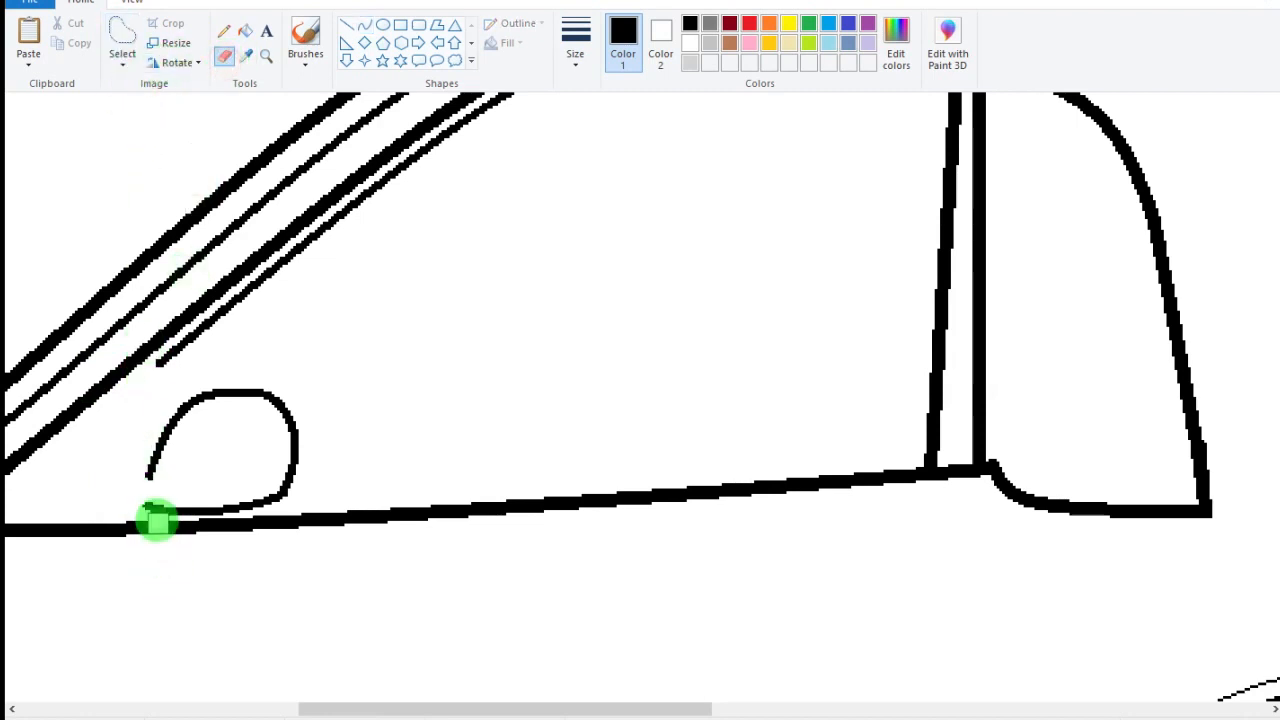
pyautogui.click(346, 25)
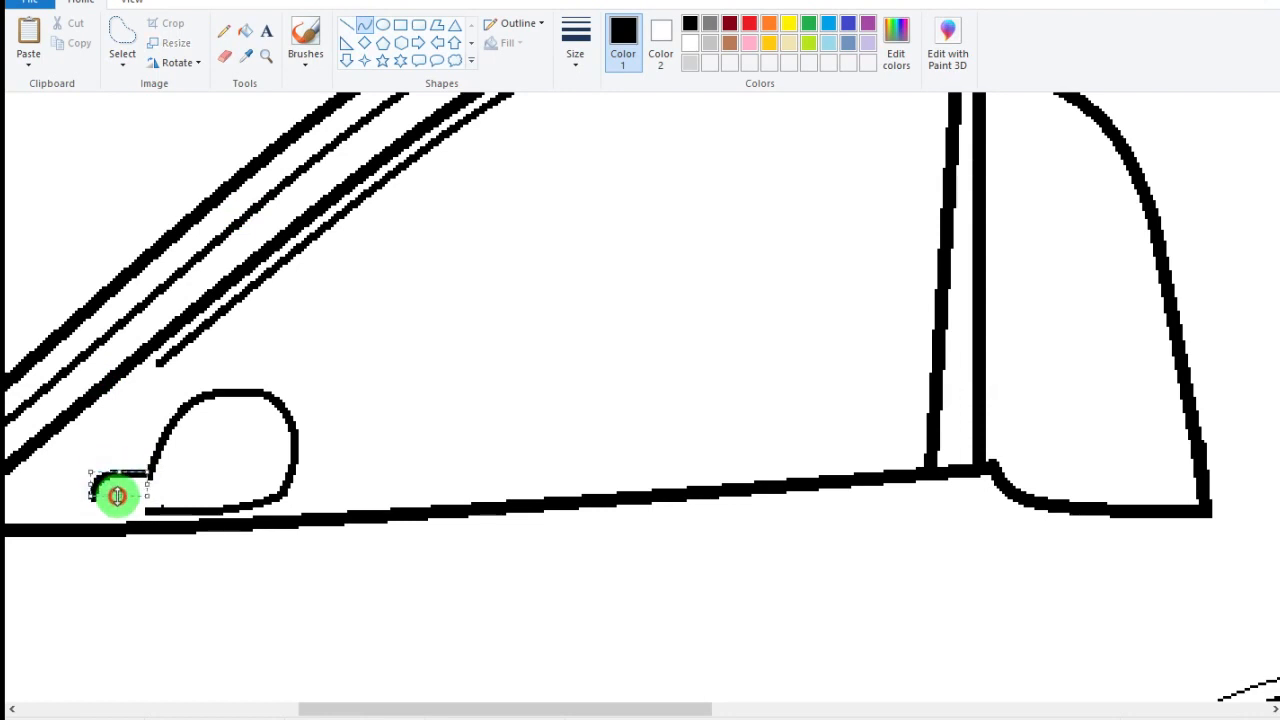
pyautogui.press('Down')
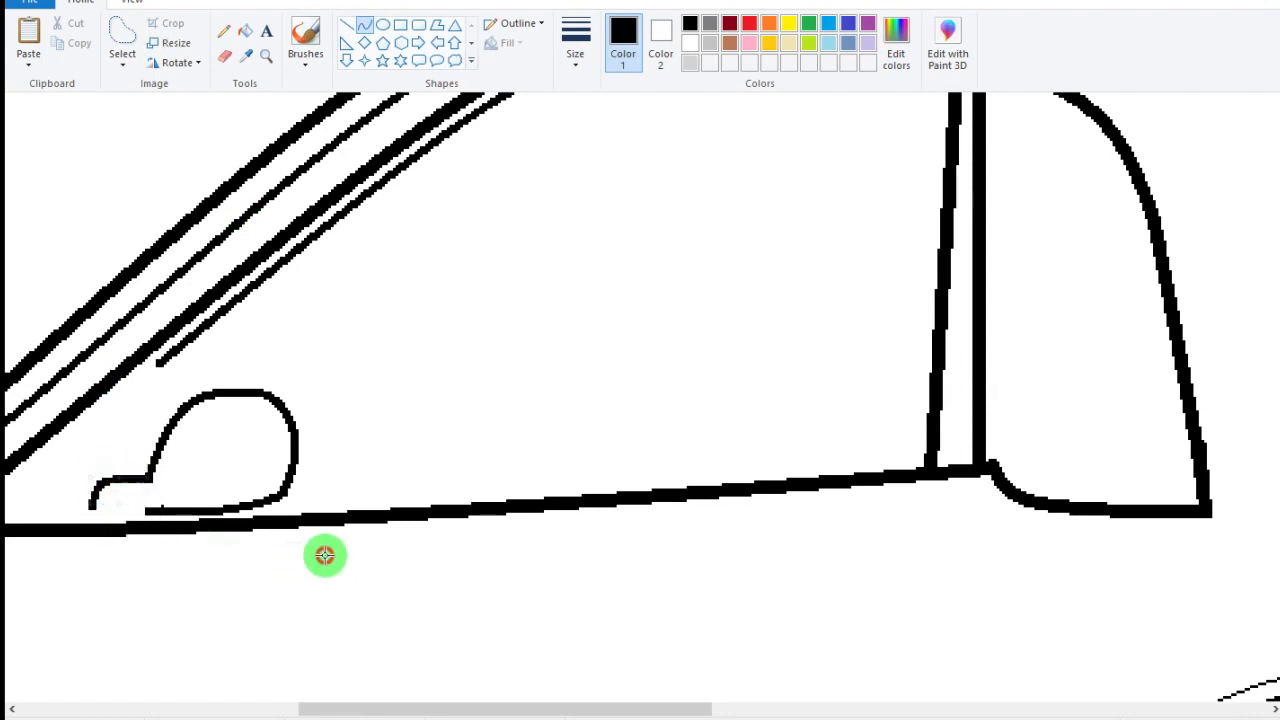
pyautogui.moveTo(92, 508); pyautogui.dragTo(150, 512)
pyautogui.click(94, 513)
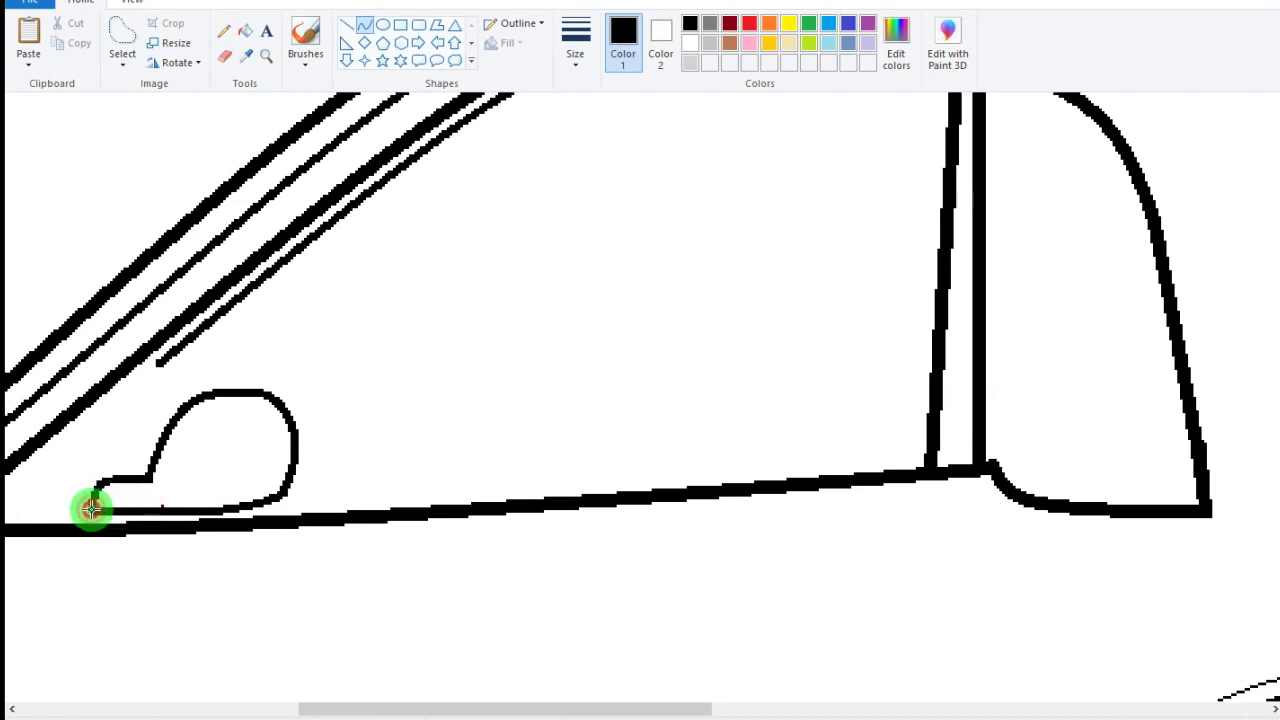
pyautogui.click(224, 56)
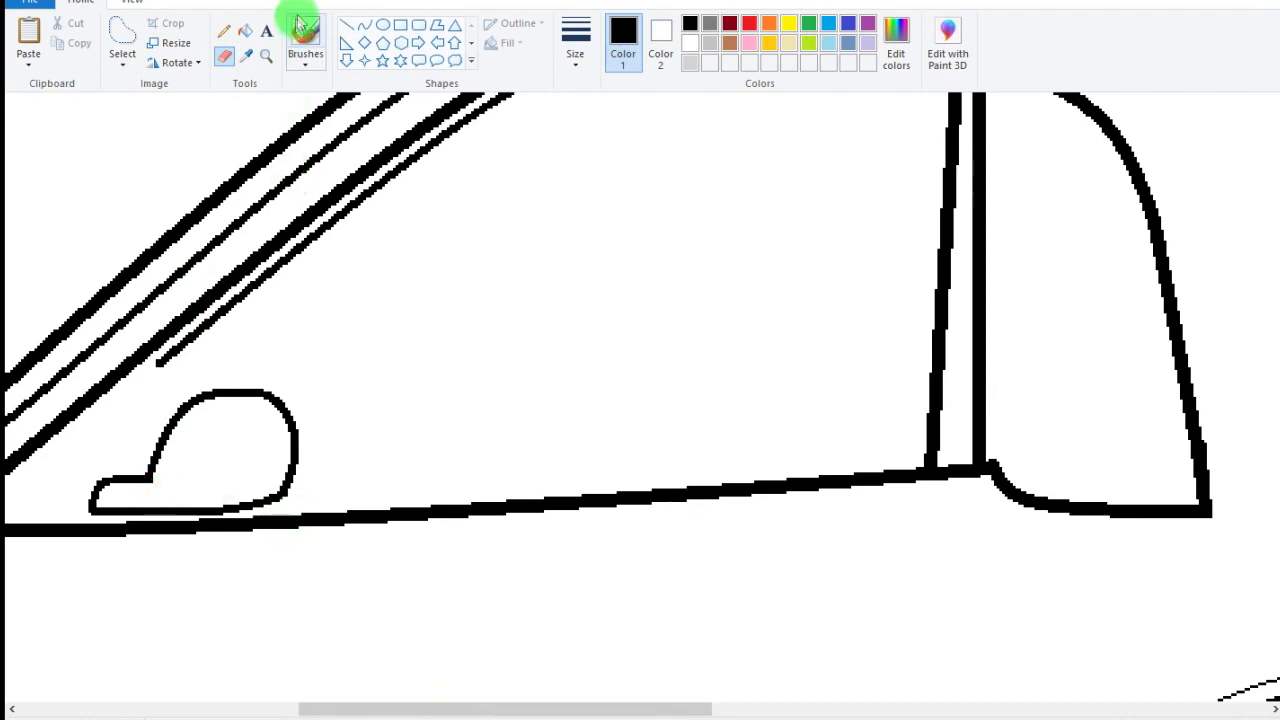
# - Draw a thicker vertical line from the window's slanted front edge to the mirror's top, and continue it below the mirror to the window's lower edge
pyautogui.click(345, 32)
pyautogui.click(575, 50)
pyautogui.click(608, 163)
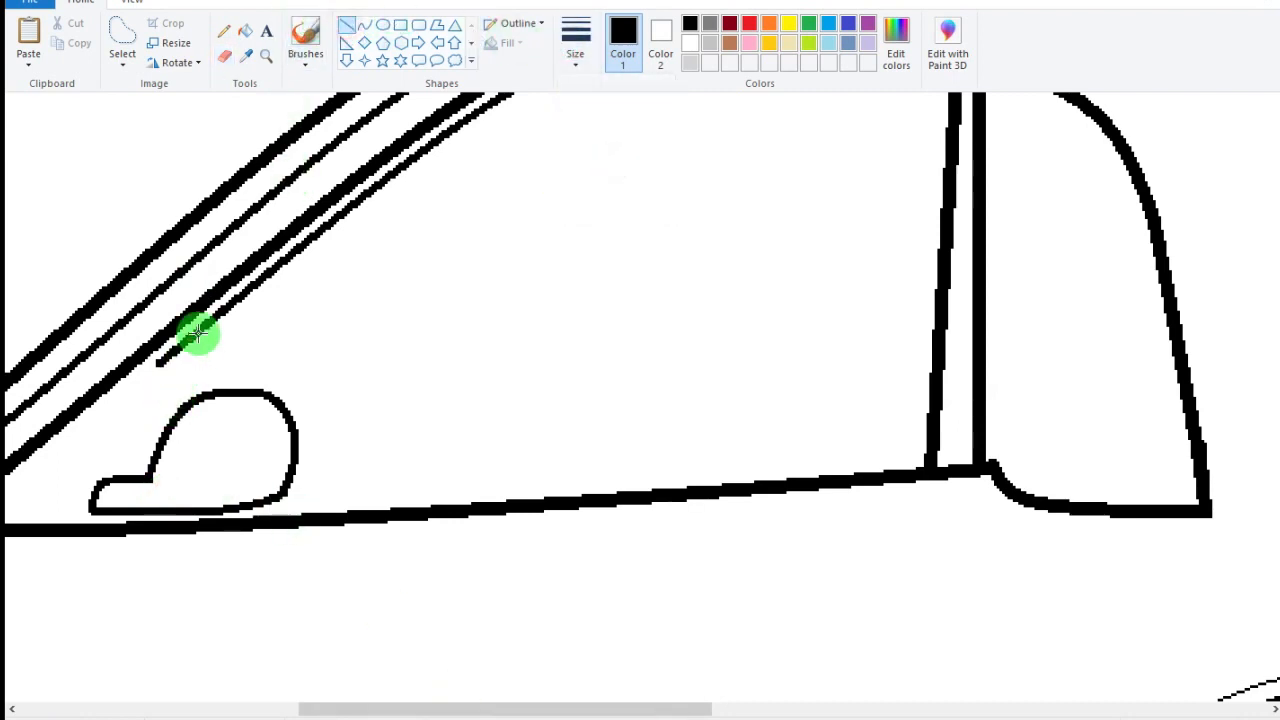
pyautogui.moveTo(231, 305); pyautogui.dragTo(231, 387)
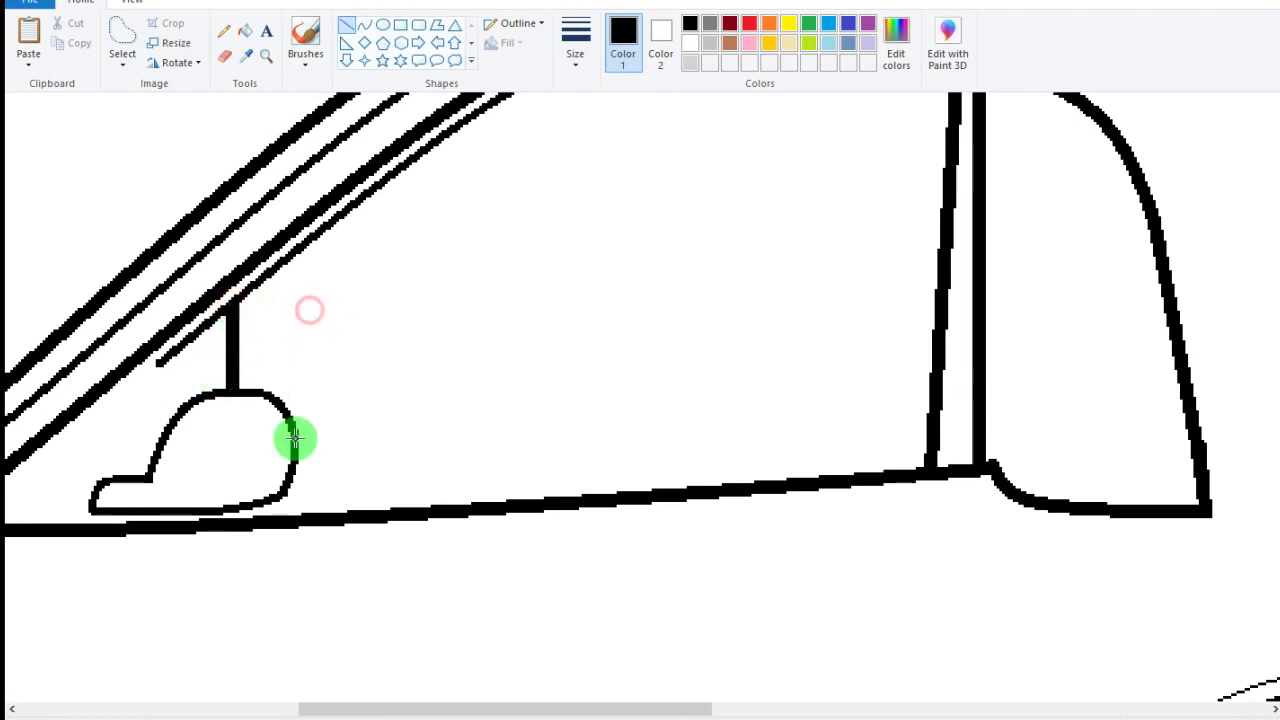
pyautogui.moveTo(231, 519); pyautogui.dragTo(231, 521)
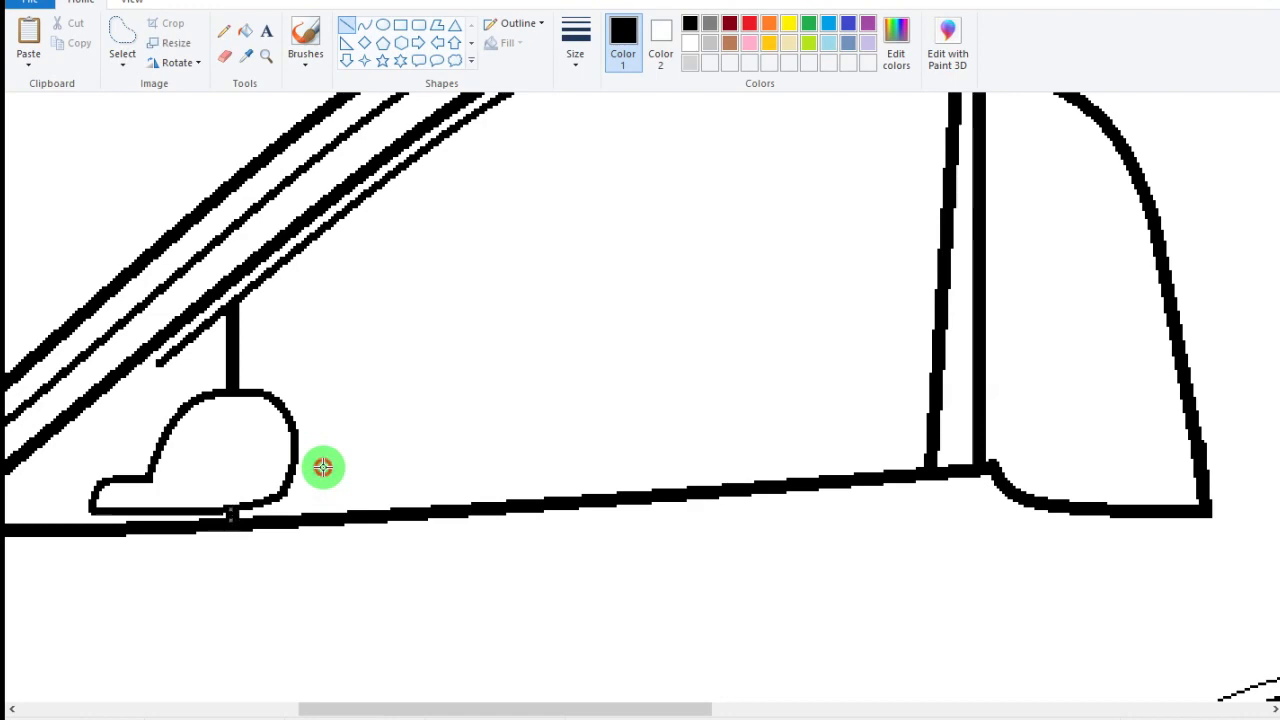
# - Draw a slanted line in front of the mirror from the window's front edge down to its lower edge
pyautogui.scroll(-3, 186, 400)
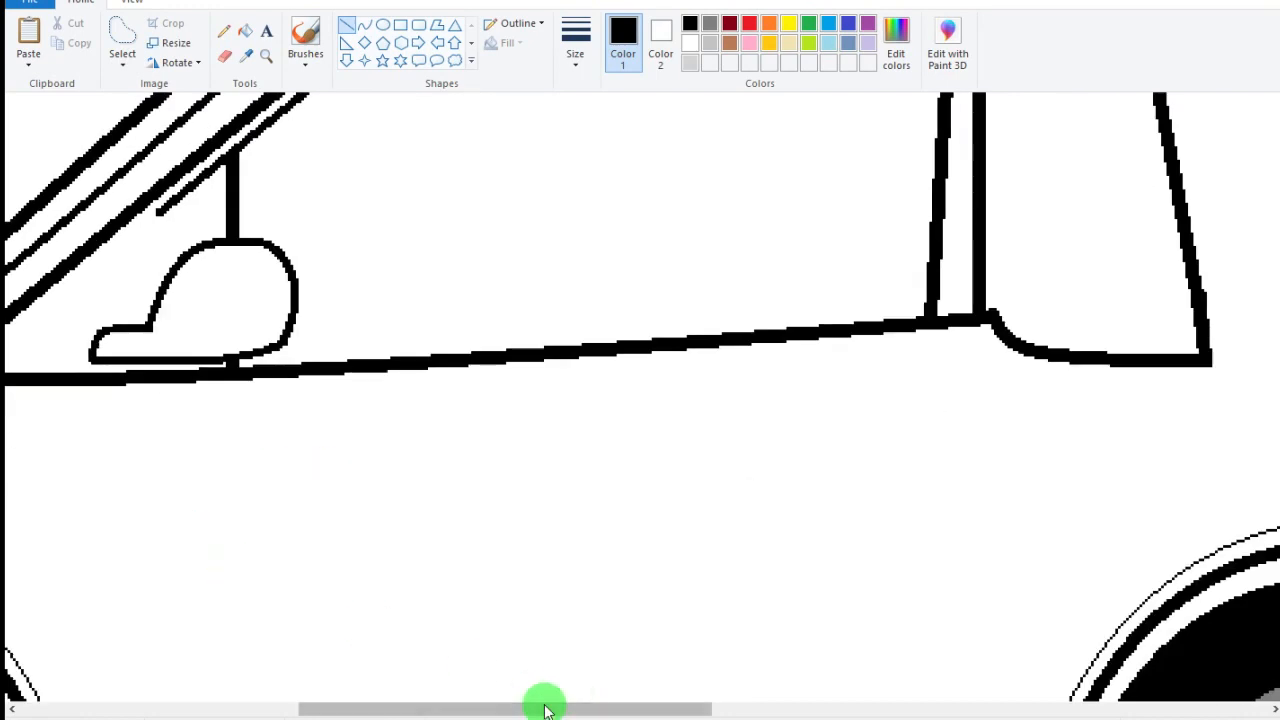
pyautogui.moveTo(557, 706); pyautogui.dragTo(459, 706)
pyautogui.moveTo(403, 246)
pyautogui.mouseDown()
pyautogui.moveTo(360, 366)
pyautogui.moveTo(372, 372)
pyautogui.mouseUp()
pyautogui.click(478, 274)
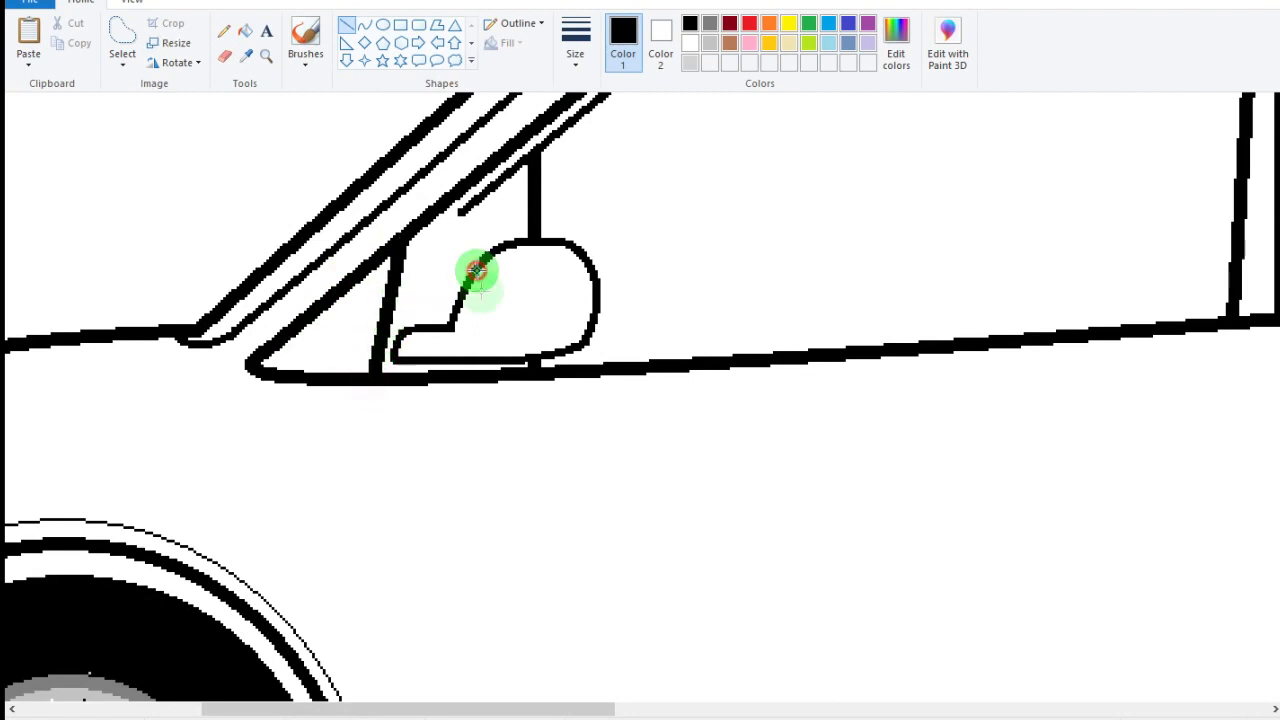
# - Draw the door's front edge with a thinner curve bulging forward, from below the slanted line ahead of the mirror to just above the sill
pyautogui.scroll(-1, 688, 622)
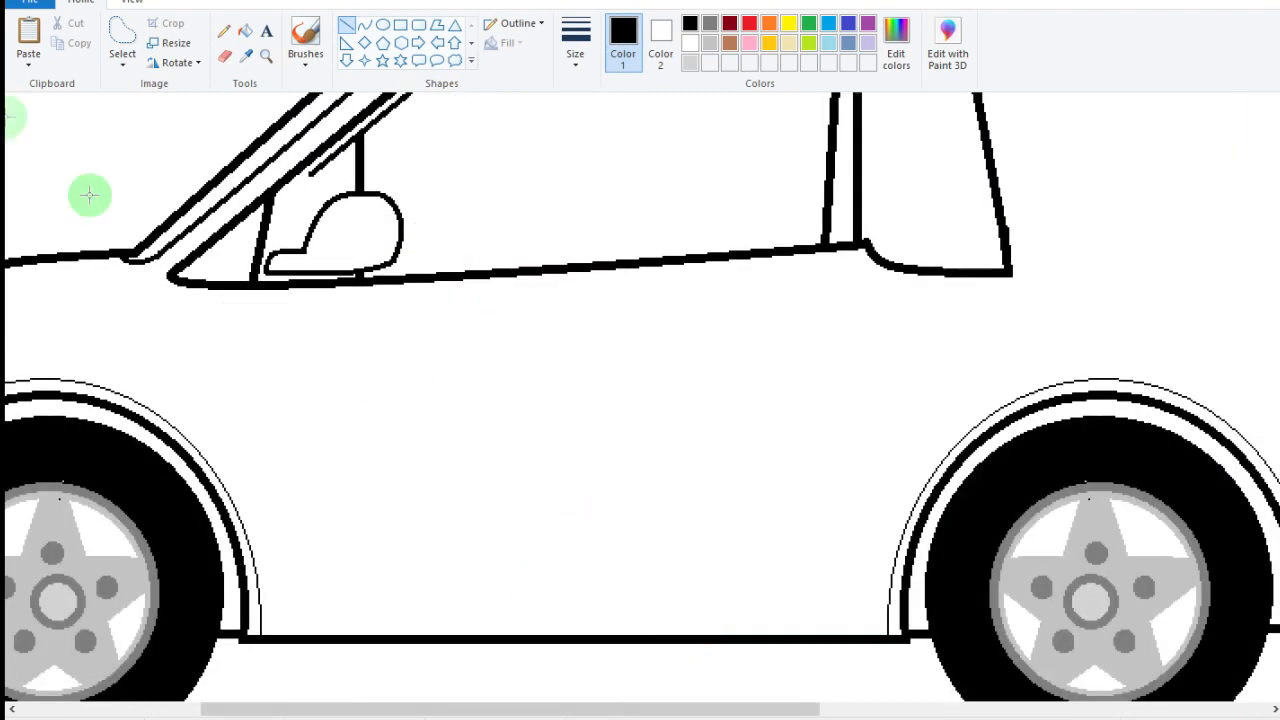
pyautogui.click(365, 25)
pyautogui.click(574, 48)
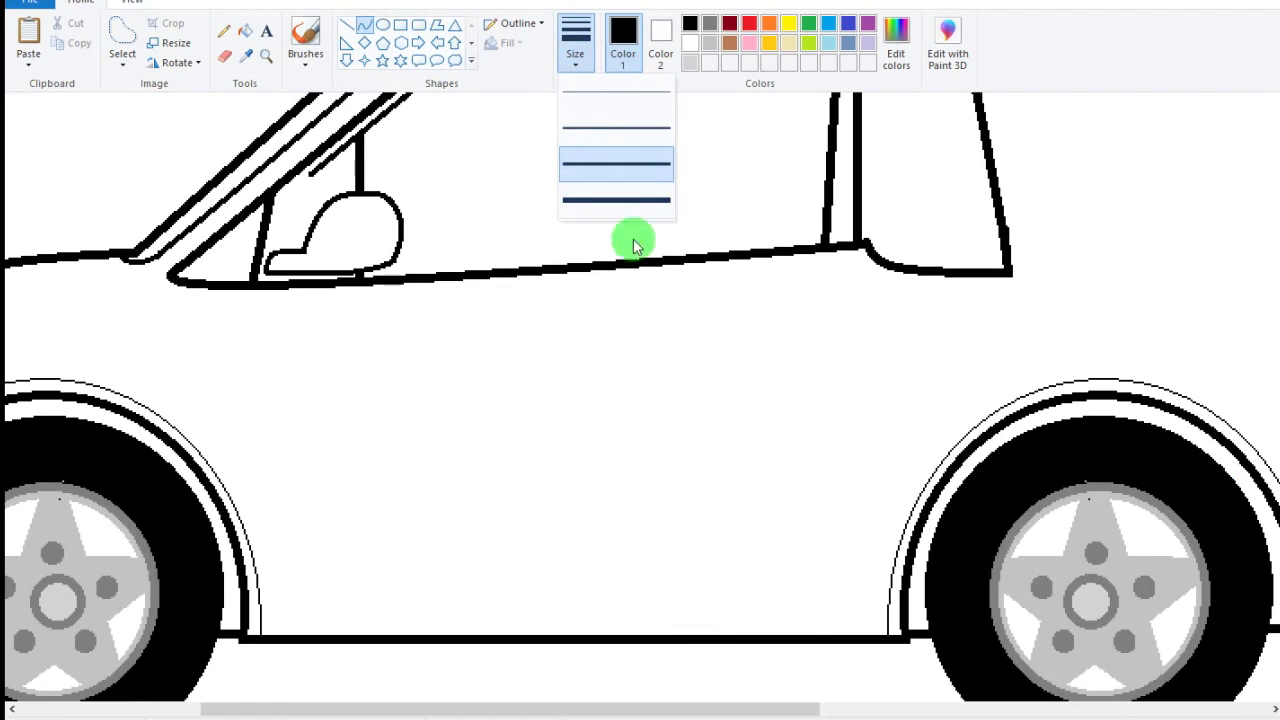
pyautogui.scroll(-1, 648, 333)
pyautogui.scroll(1, 648, 333)
pyautogui.scroll(-2, 648, 334)
pyautogui.scroll(-4, 648, 333)
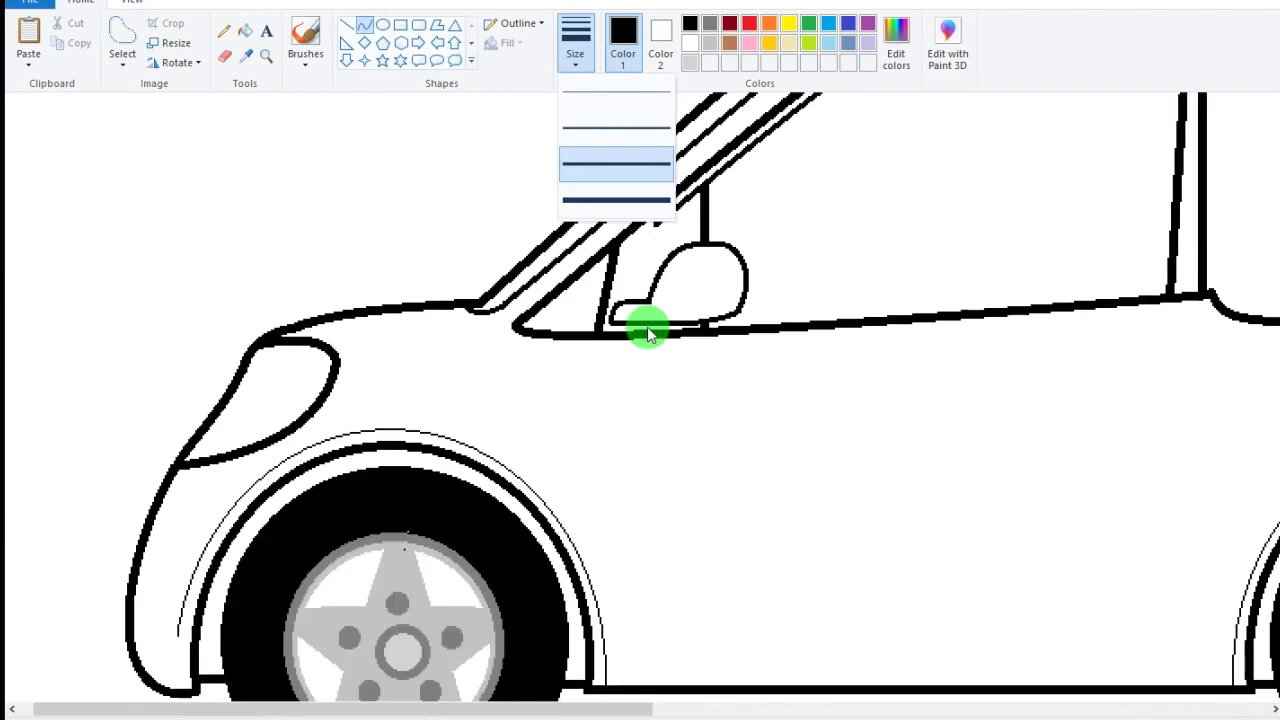
pyautogui.click(589, 137)
pyautogui.scroll(-2, 609, 346)
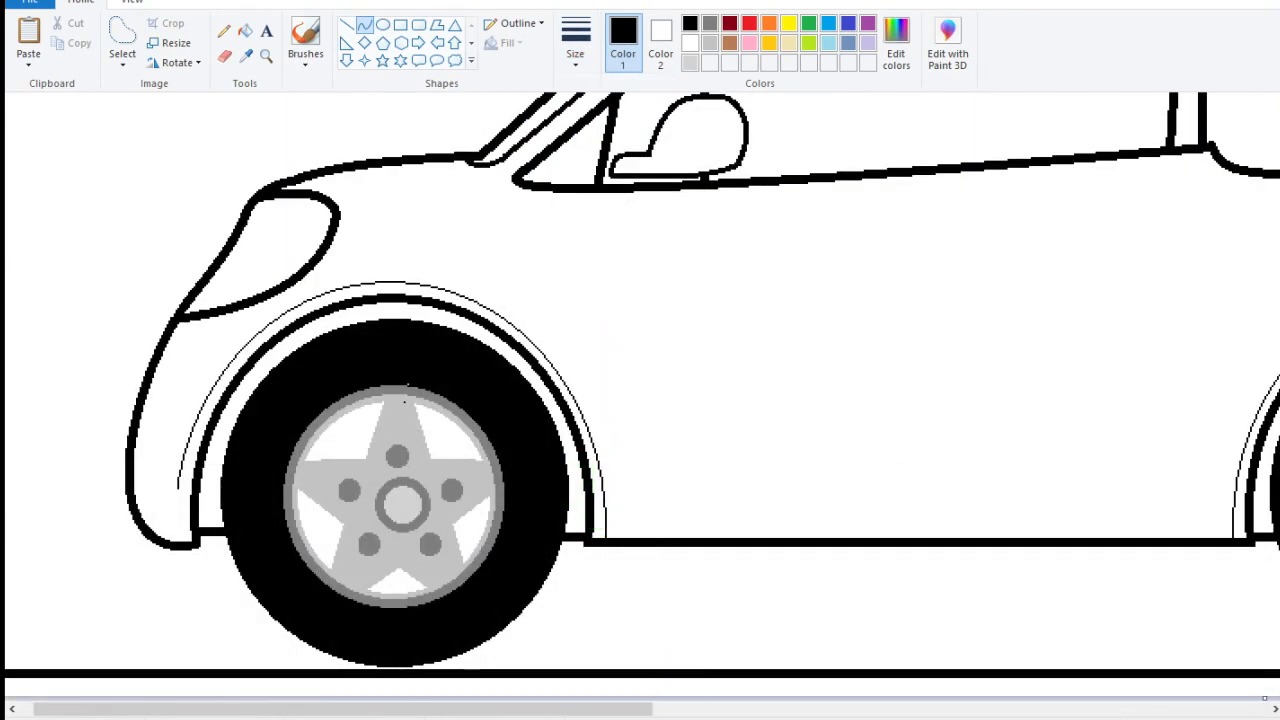
pyautogui.moveTo(597, 183); pyautogui.dragTo(624, 505)
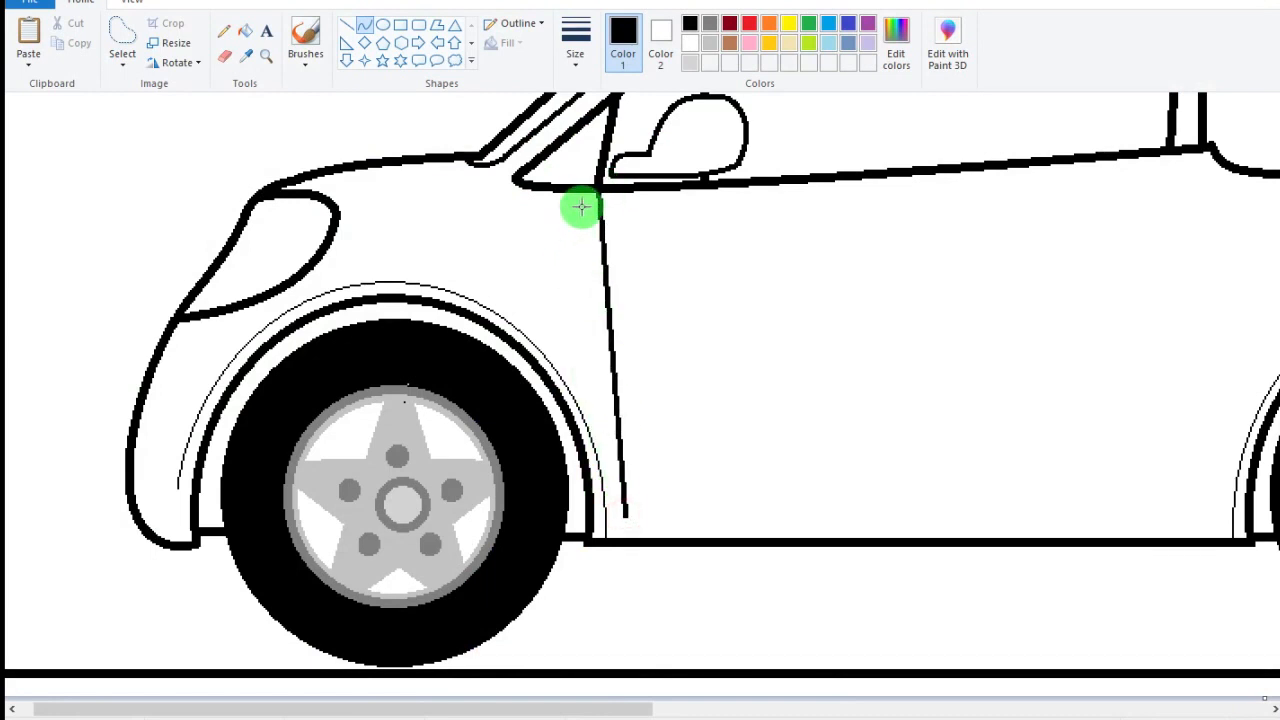
pyautogui.moveTo(580, 206)
pyautogui.mouseDown()
pyautogui.moveTo(591, 397)
pyautogui.moveTo(561, 314)
pyautogui.mouseUp()
pyautogui.click(734, 320)
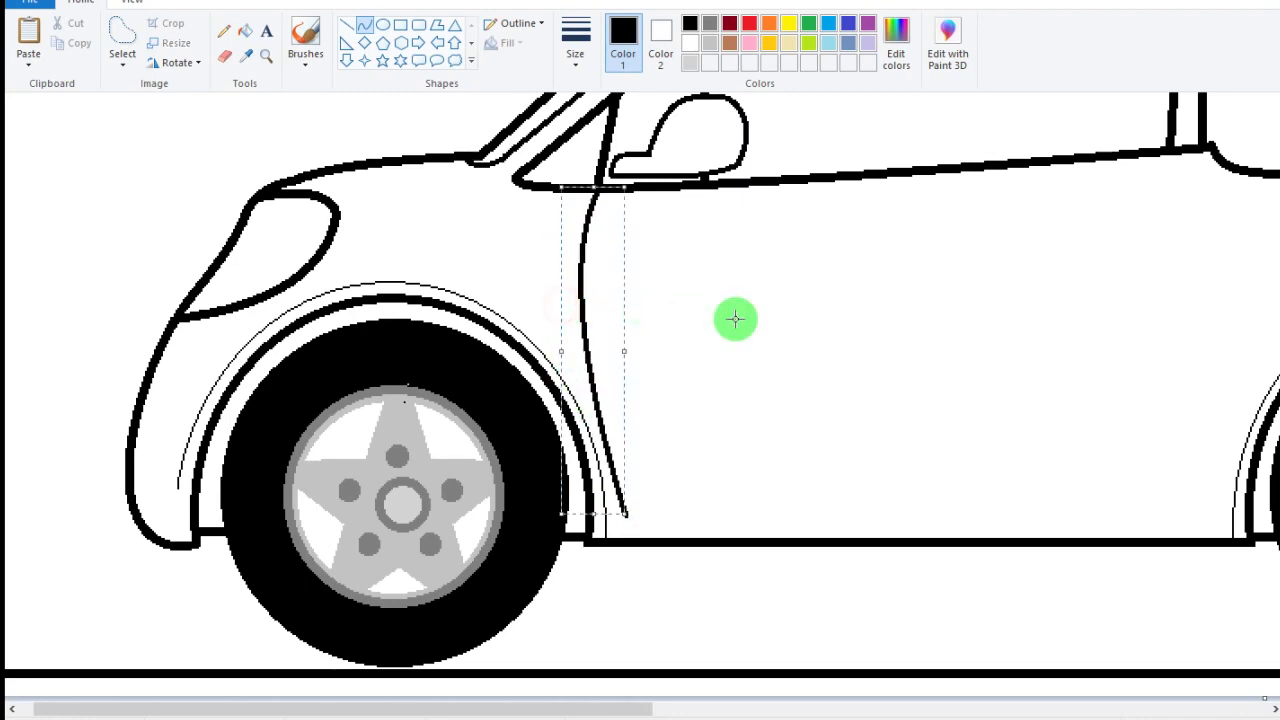
pyautogui.moveTo(457, 706); pyautogui.dragTo(622, 706)
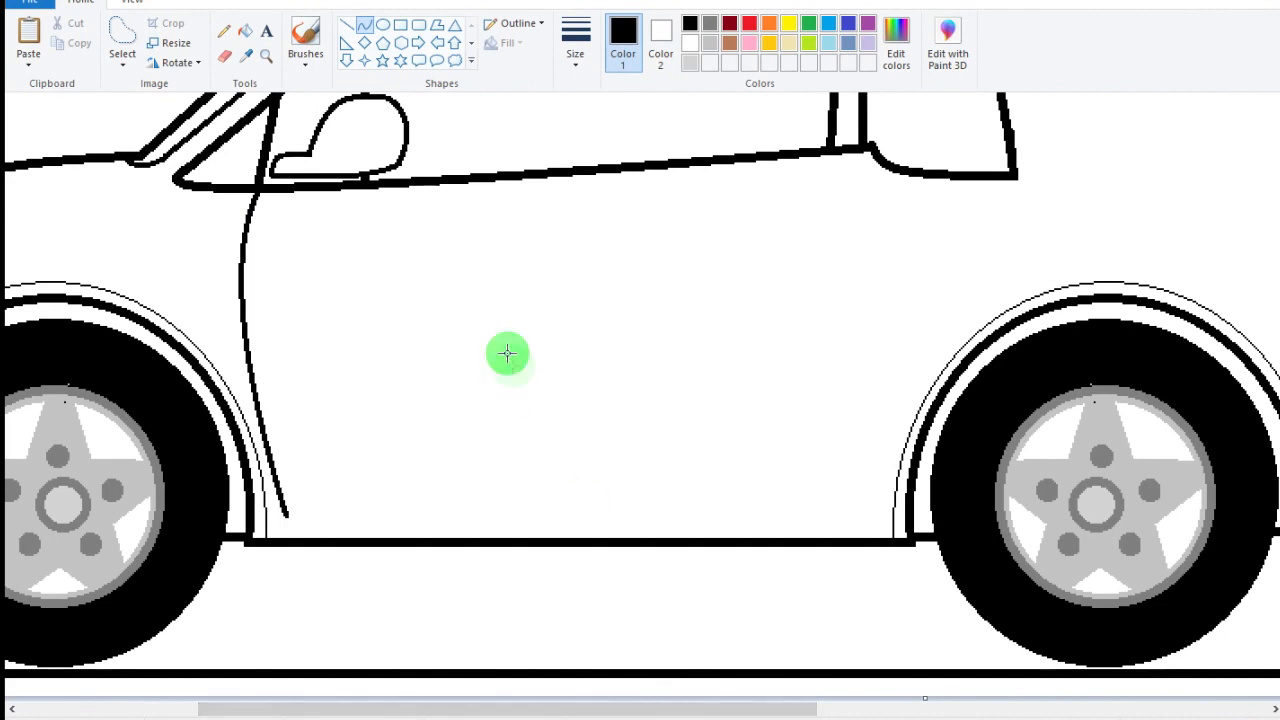
# - Erase the bottom tip of the front arch's thin line and draw a thicker straight line just above the sill between both wheel arches
pyautogui.click(224, 55)
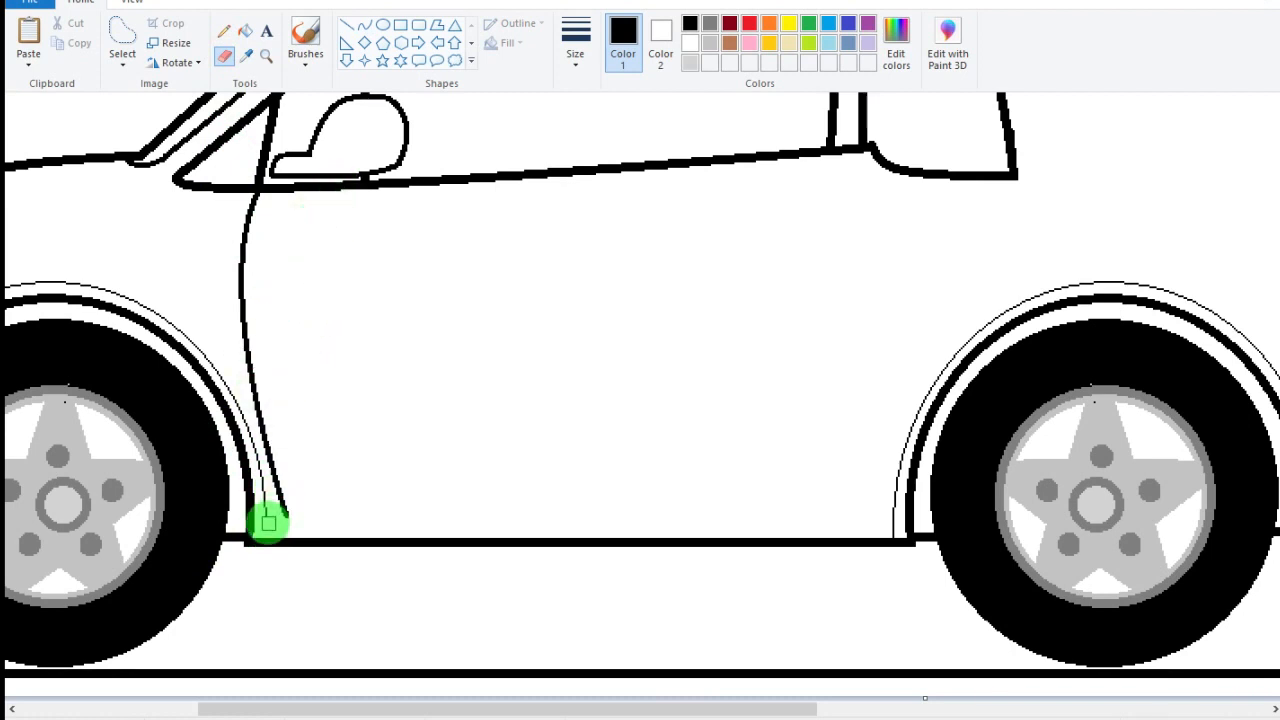
pyautogui.moveTo(265, 530); pyautogui.dragTo(293, 354)
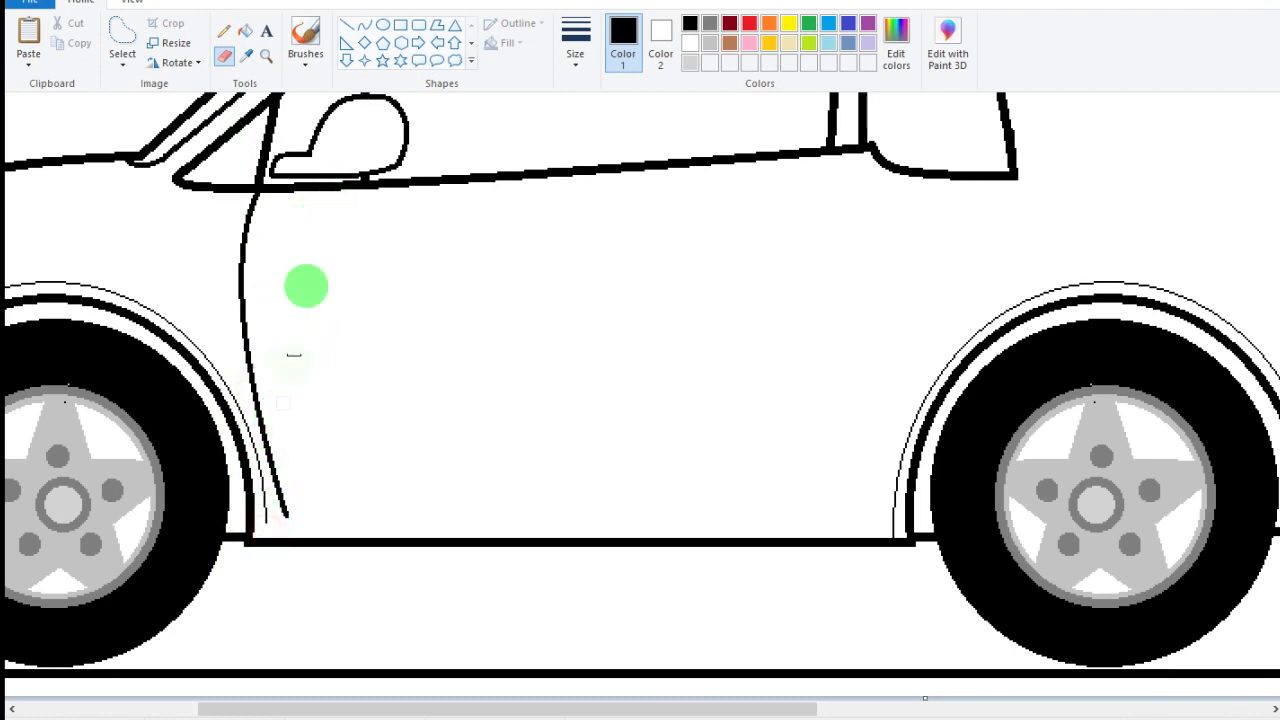
pyautogui.click(347, 24)
pyautogui.click(575, 45)
pyautogui.click(614, 172)
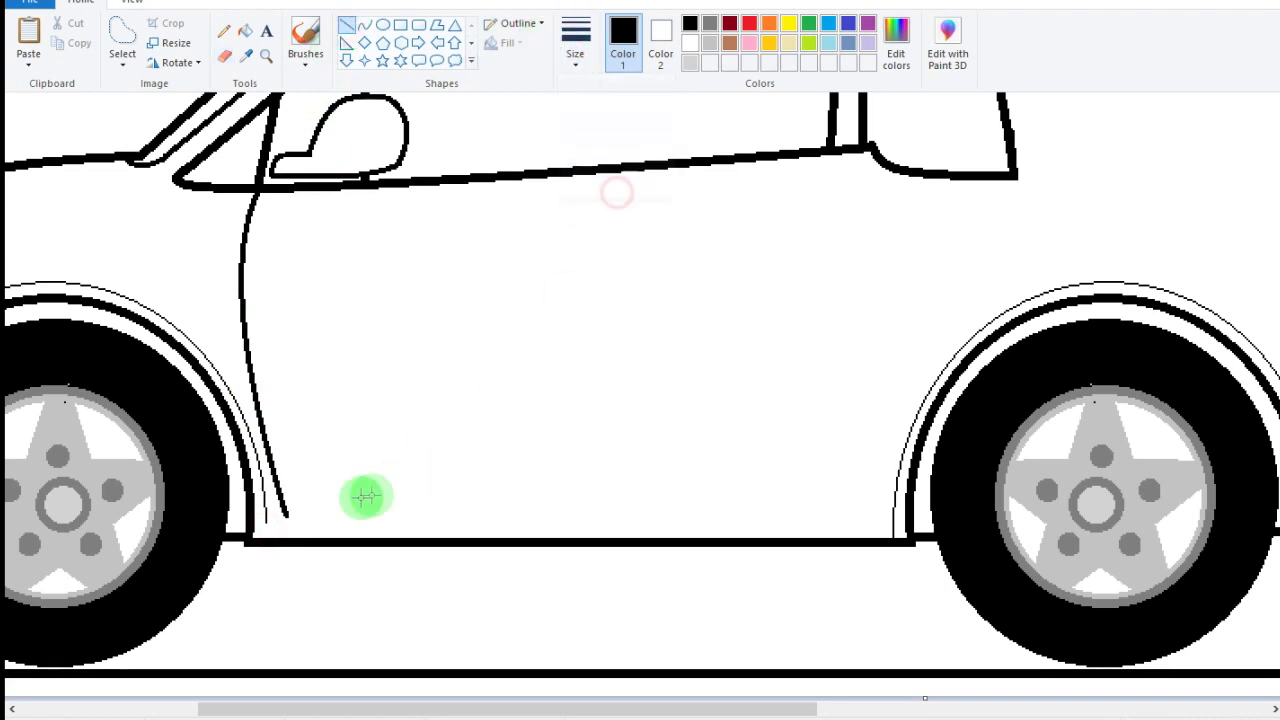
pyautogui.moveTo(254, 525); pyautogui.dragTo(892, 600)
pyautogui.press('Down')
pyautogui.press('Down')
pyautogui.press('Down')
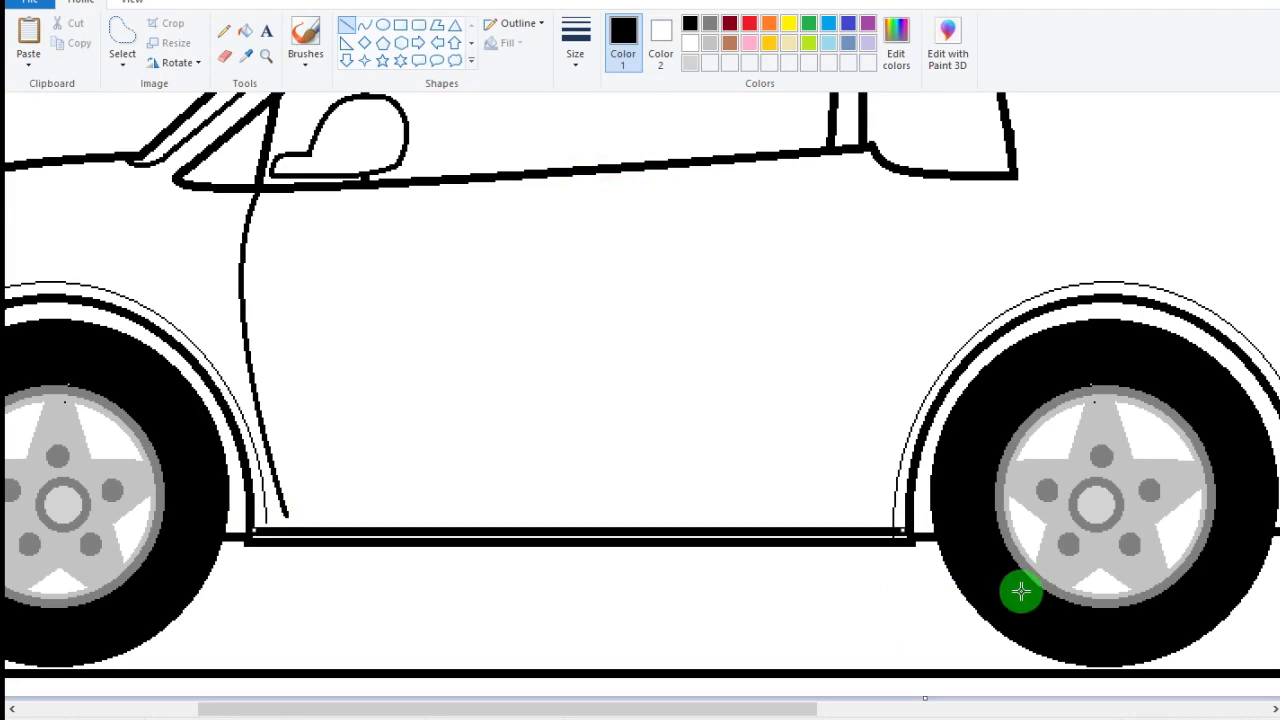
pyautogui.press('Up')
pyautogui.press('Up')
# - Erase the bit of the rear arch's thin line that crosses the gap between the two sill lines
pyautogui.click(224, 55)
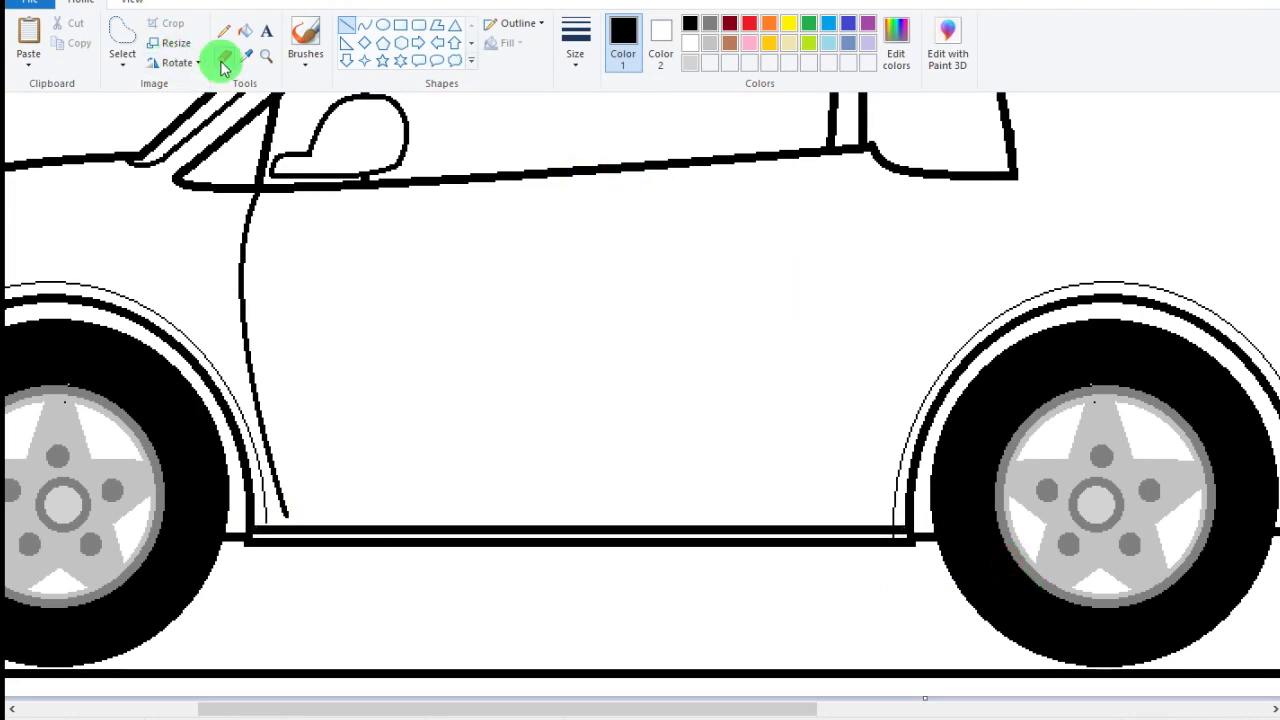
pyautogui.scroll(-1, 782, 459)
pyautogui.scroll(1, 792, 456)
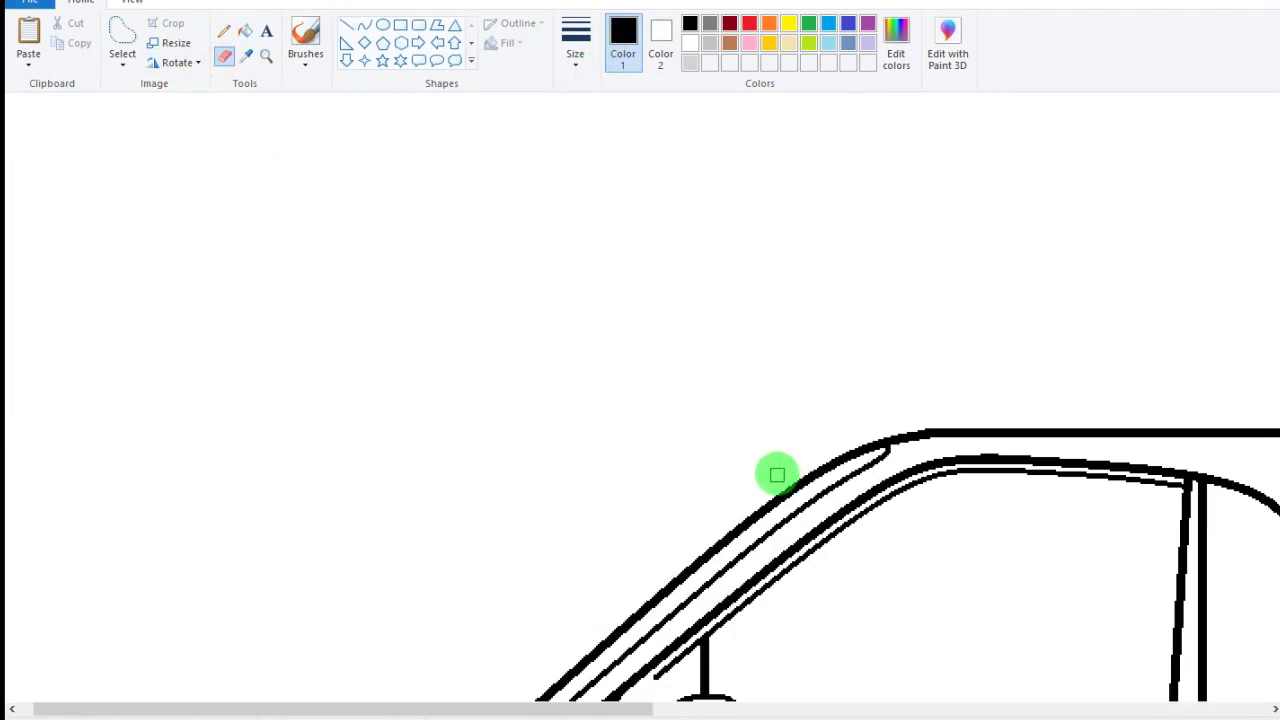
pyautogui.scroll(-5, 1008, 408)
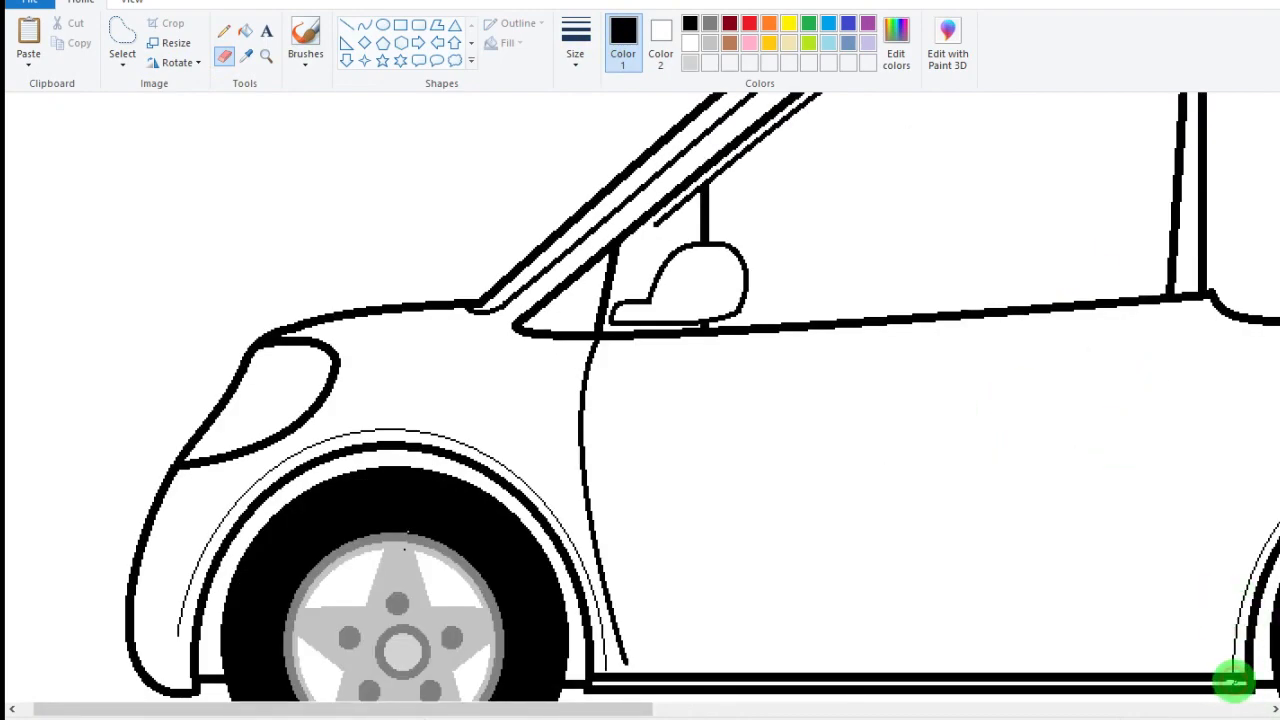
pyautogui.scroll(-2, 1234, 684)
pyautogui.scroll(5, 1100, 457)
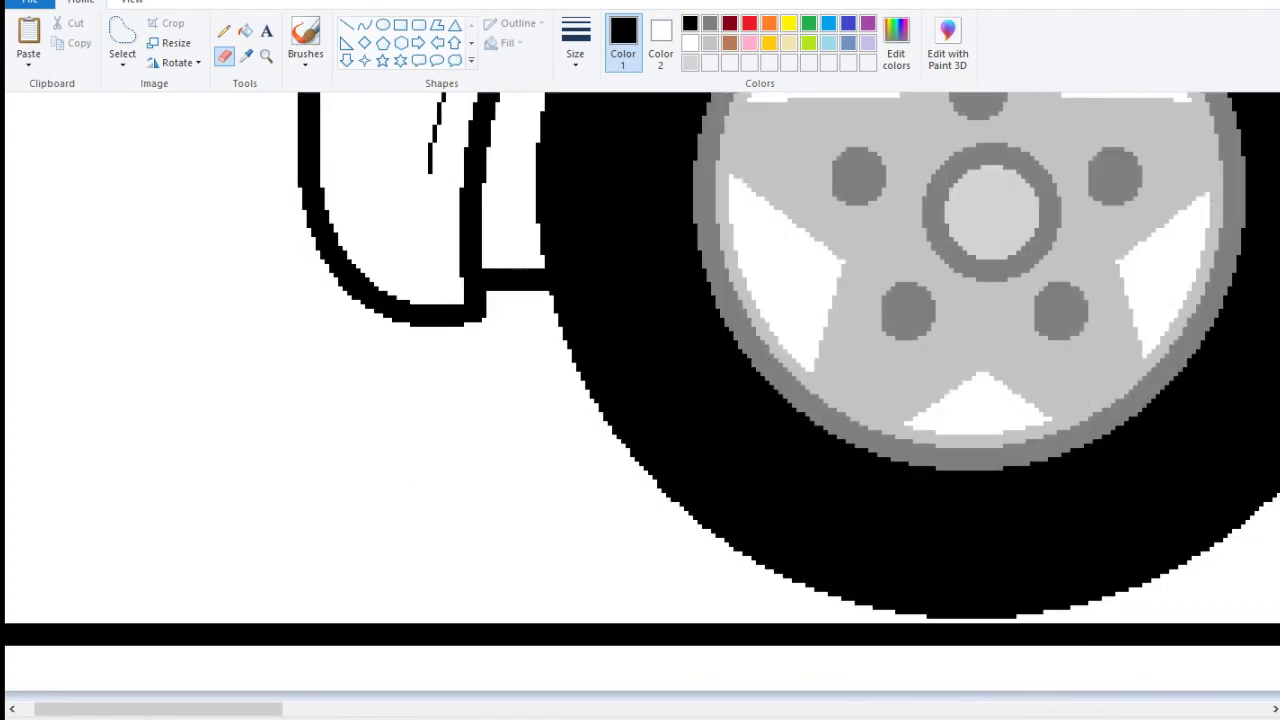
pyautogui.moveTo(186, 709); pyautogui.dragTo(718, 709)
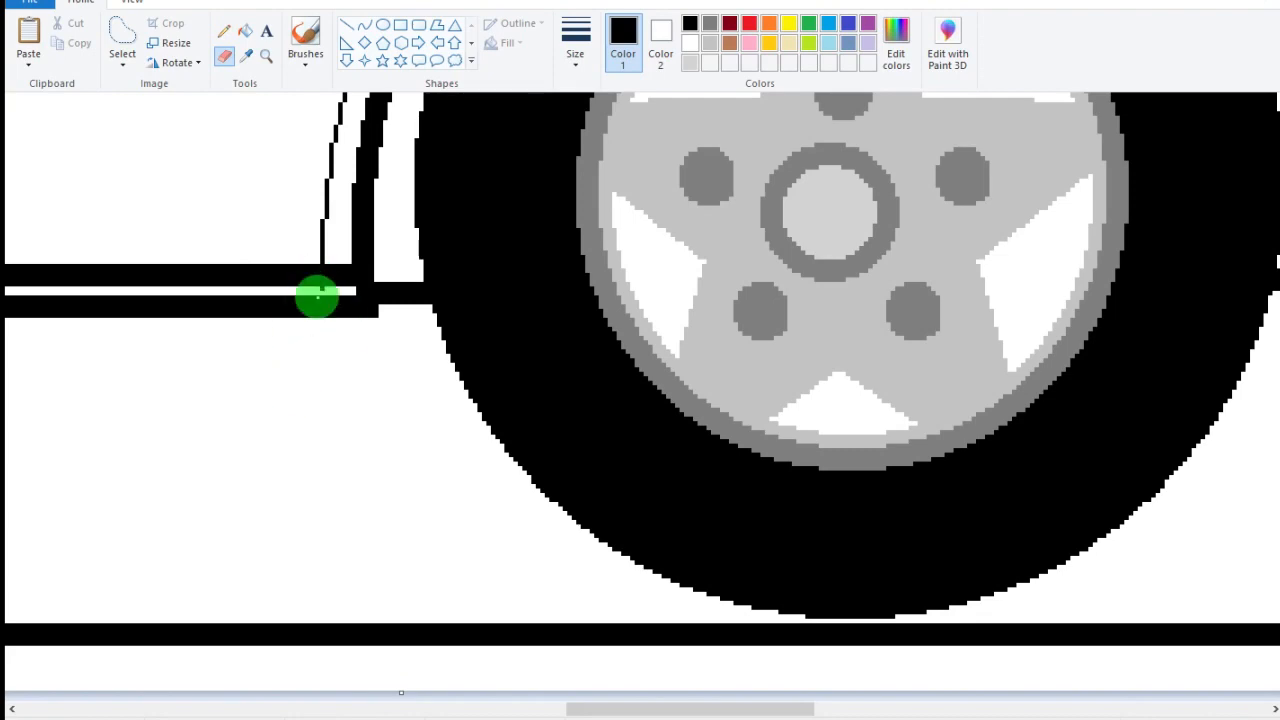
pyautogui.scroll(-3, 334, 345)
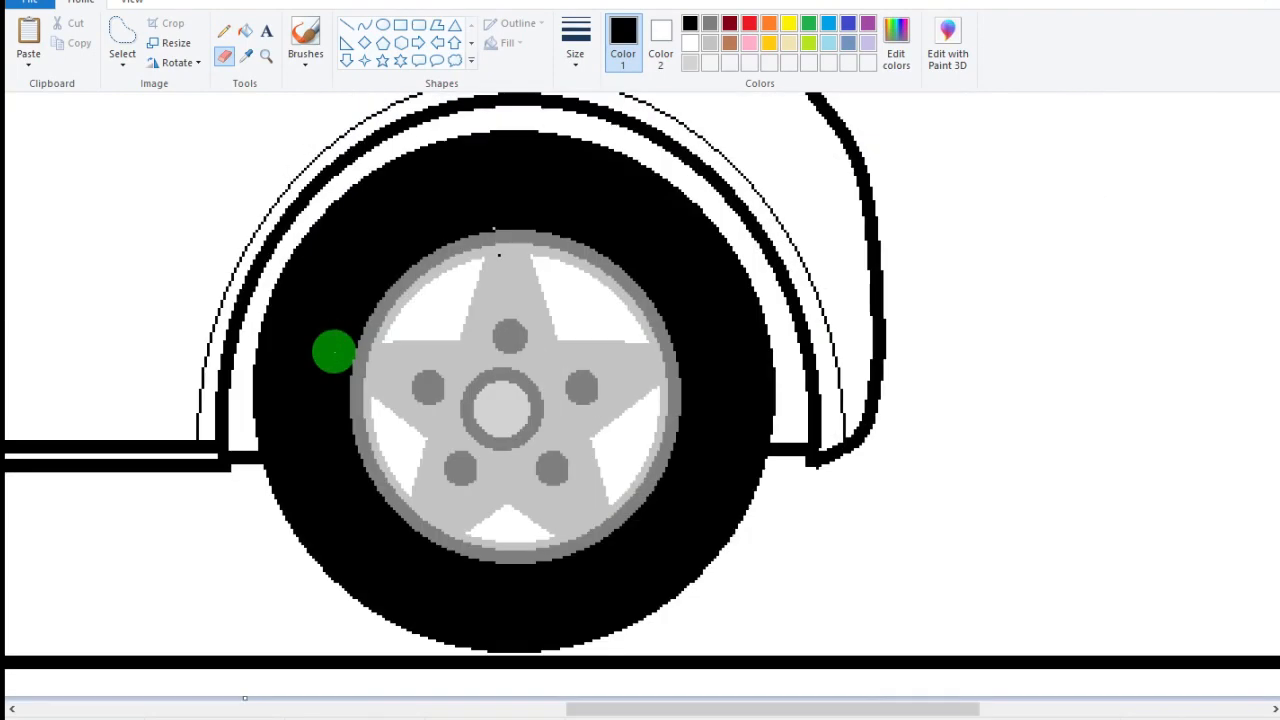
pyautogui.scroll(-2, 334, 372)
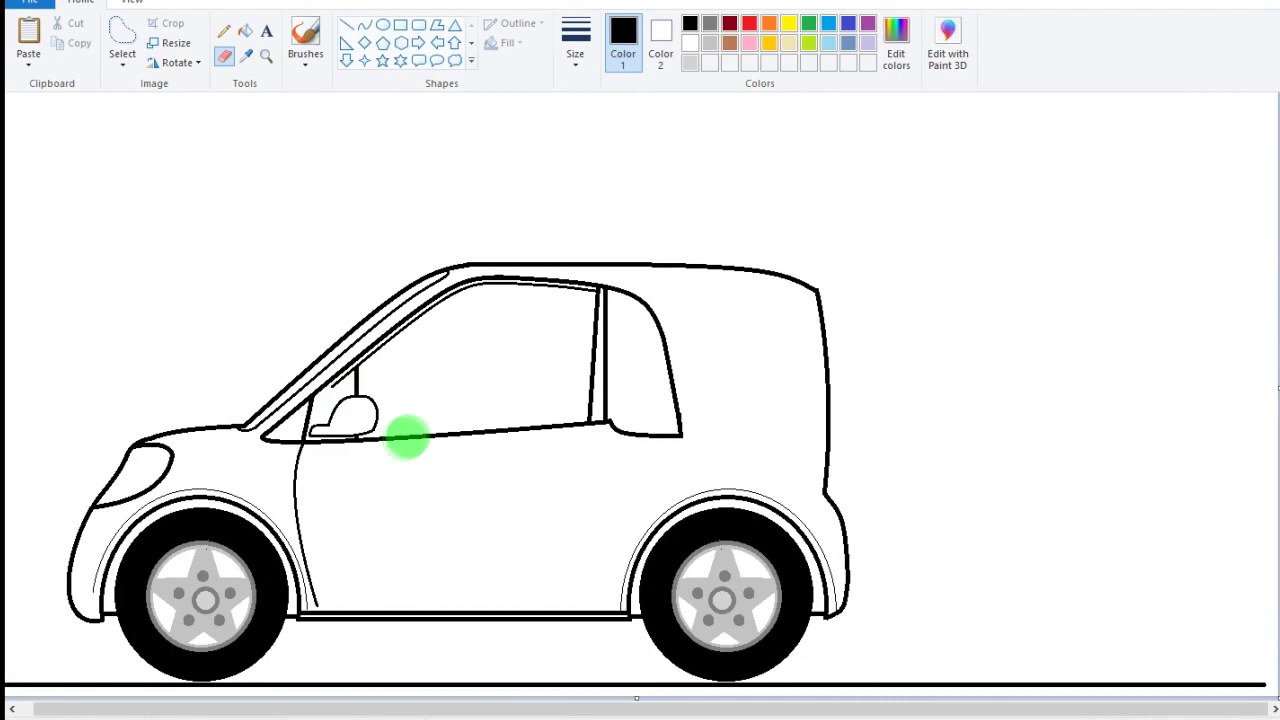
# - Shorten the door's front edge and draw a thinner lower door curve from the front wheel arch, rising at its rear end
pyautogui.click(365, 22)
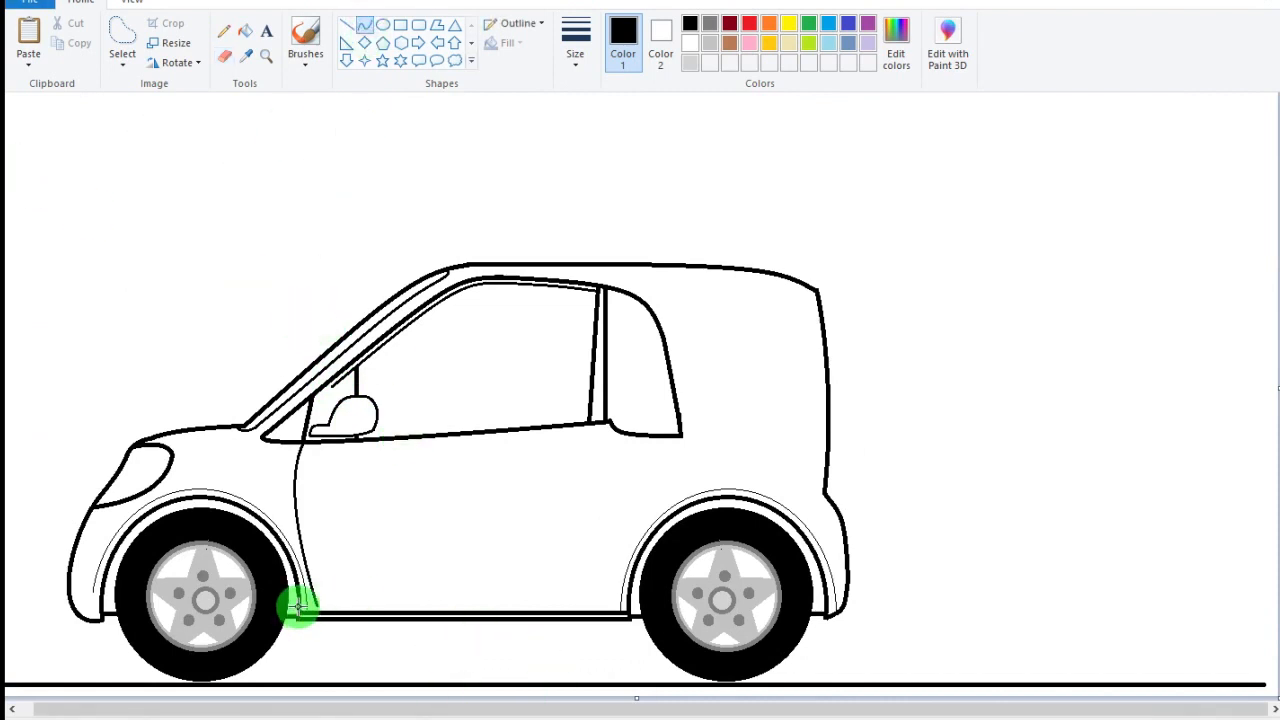
pyautogui.click(222, 54)
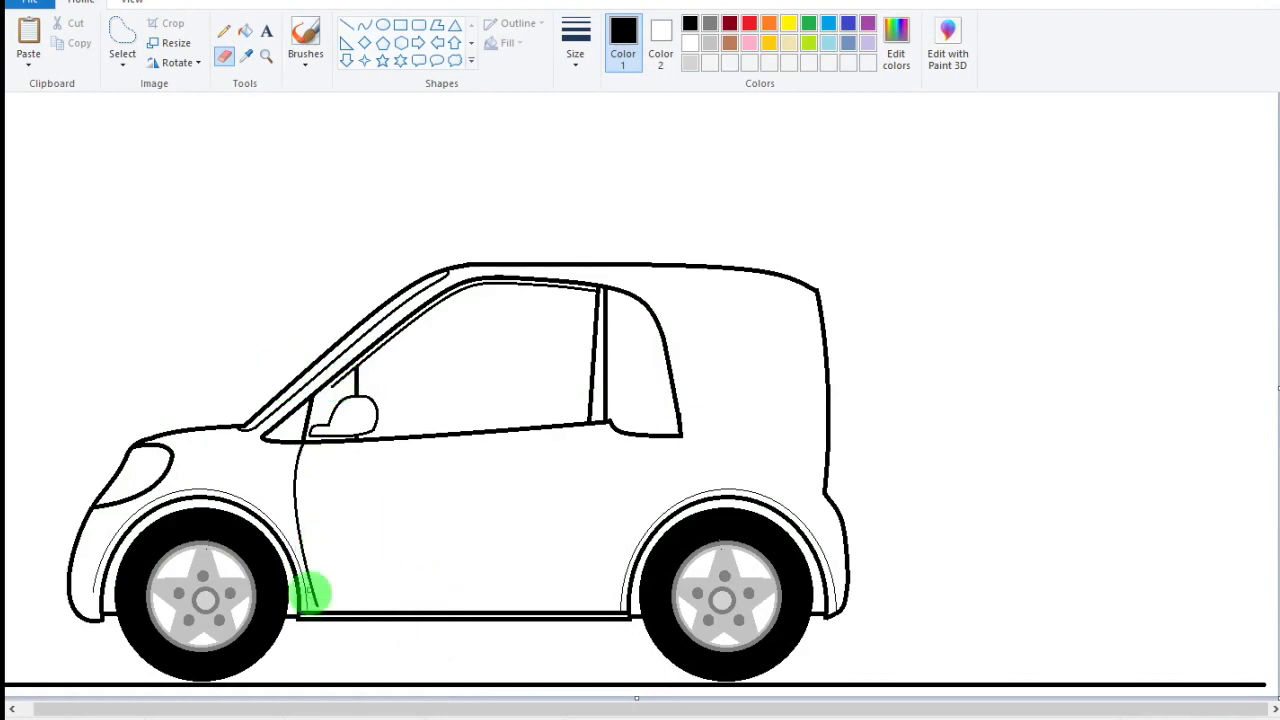
pyautogui.click(365, 22)
pyautogui.moveTo(298, 595); pyautogui.dragTo(542, 591)
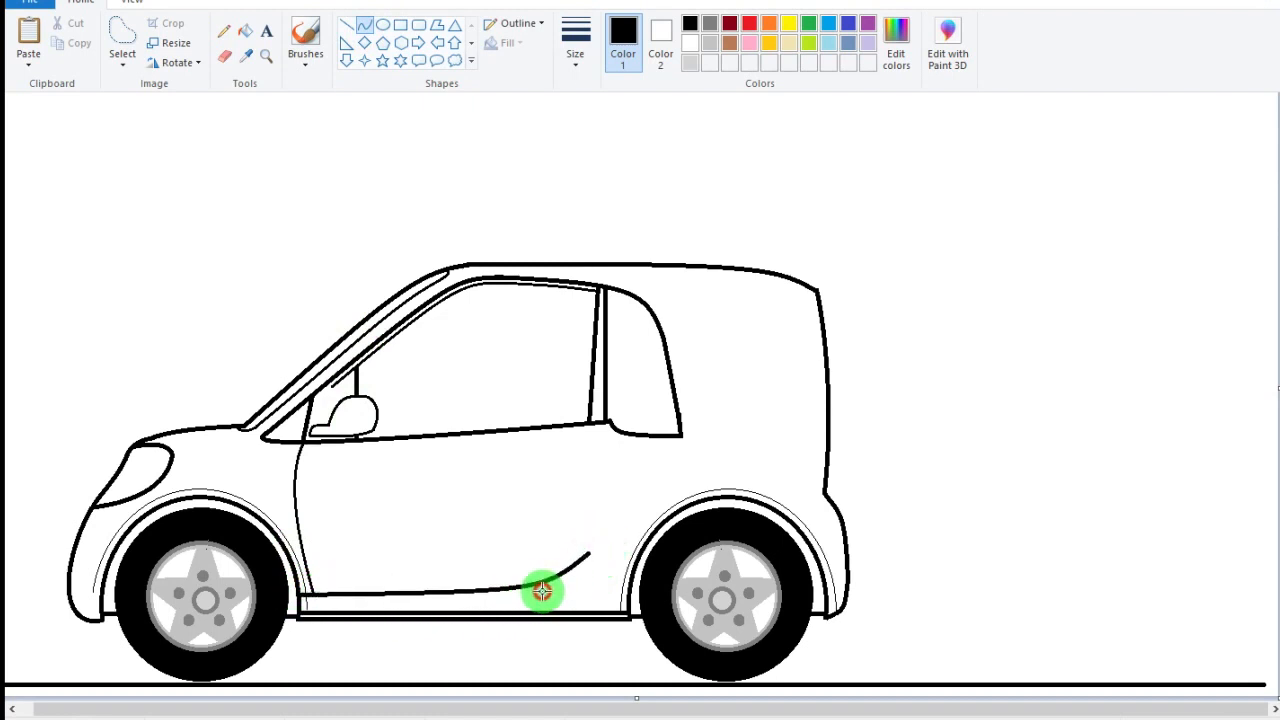
pyautogui.click(574, 36)
pyautogui.click(591, 123)
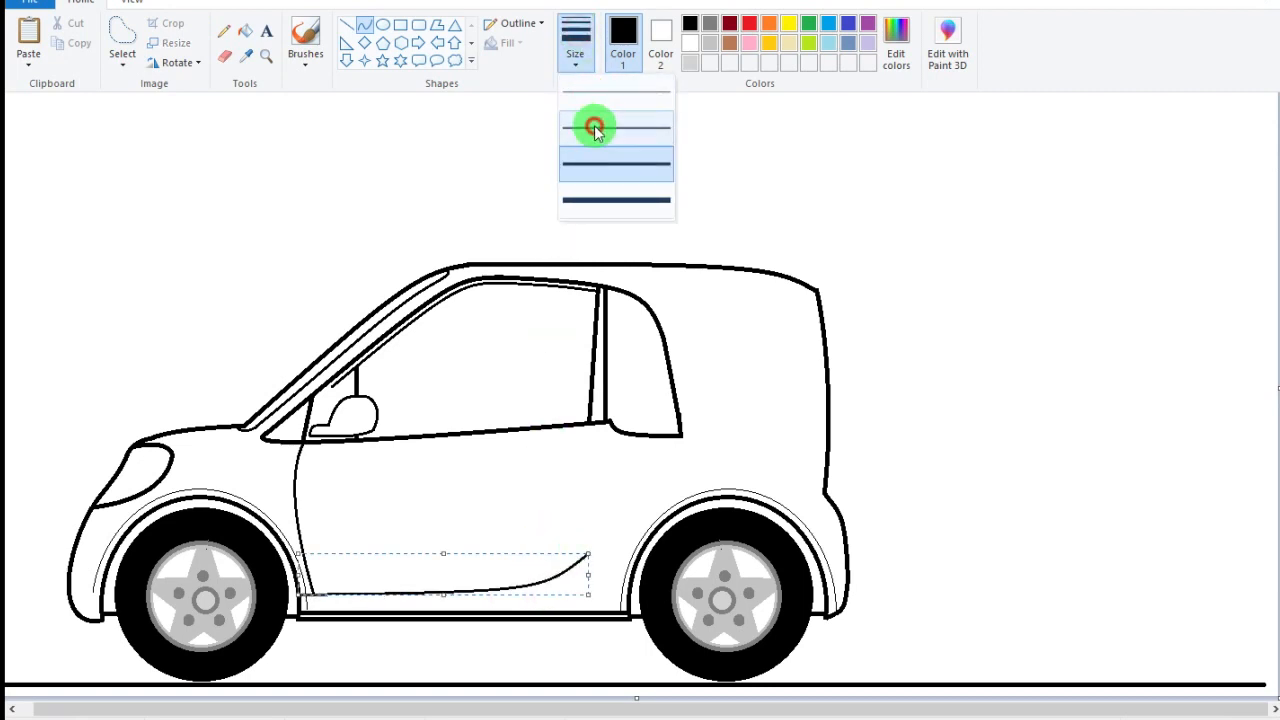
pyautogui.click(584, 551)
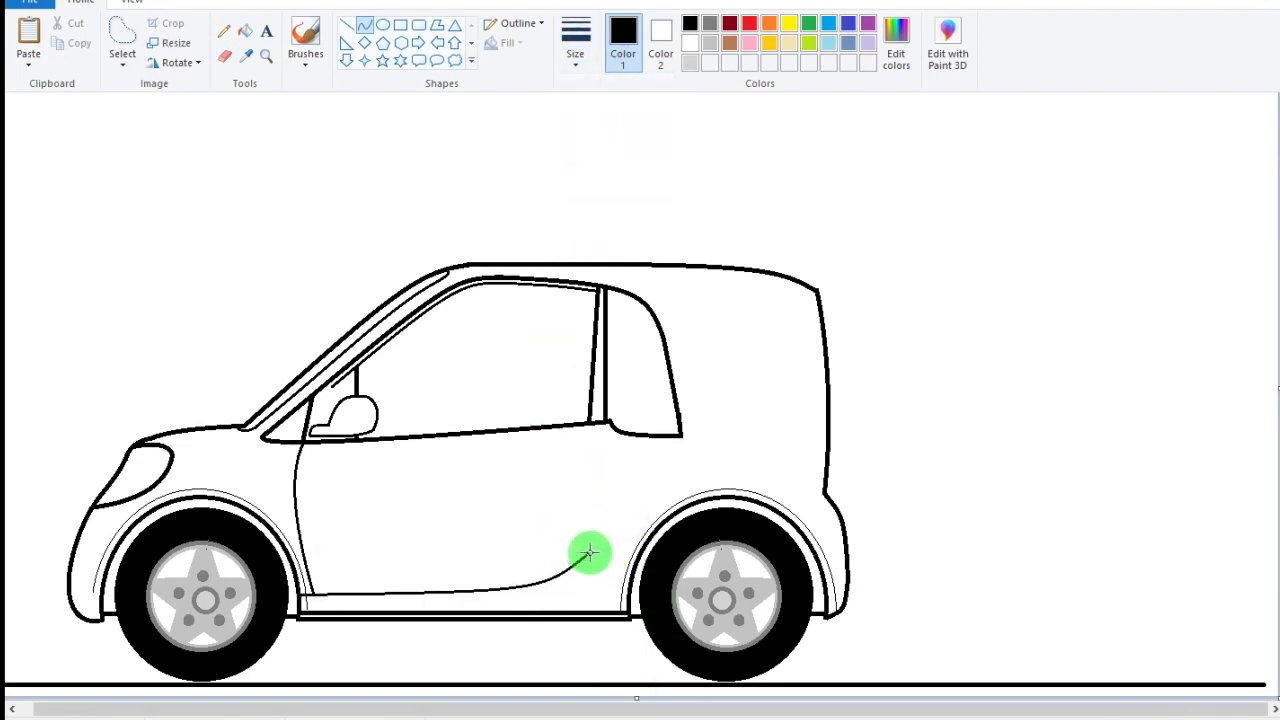
# - Continue the door curve up to the rear side window's lower rear corner, bending it upright near the top
pyautogui.moveTo(587, 554); pyautogui.dragTo(682, 437)
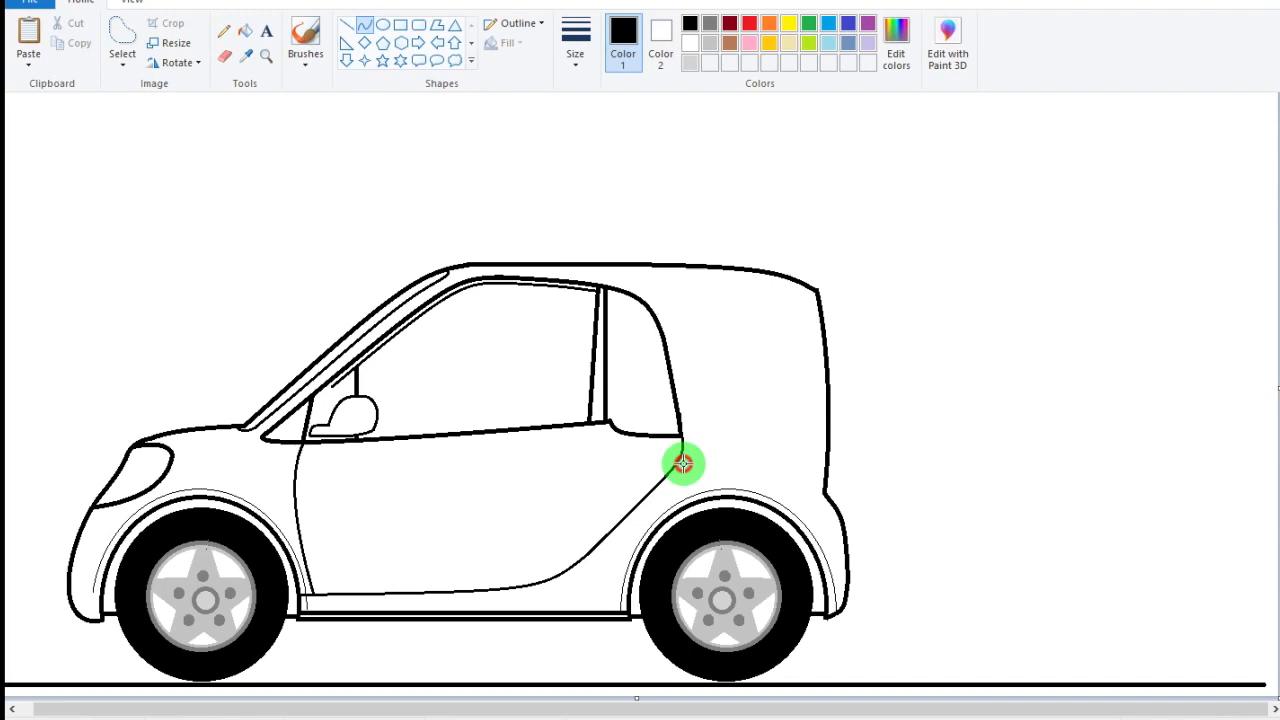
pyautogui.click(683, 463)
pyautogui.click(509, 449)
# - Delete the bent middle section of the door's lower curve ahead of the rear wheel
pyautogui.scroll(1, 729, 501)
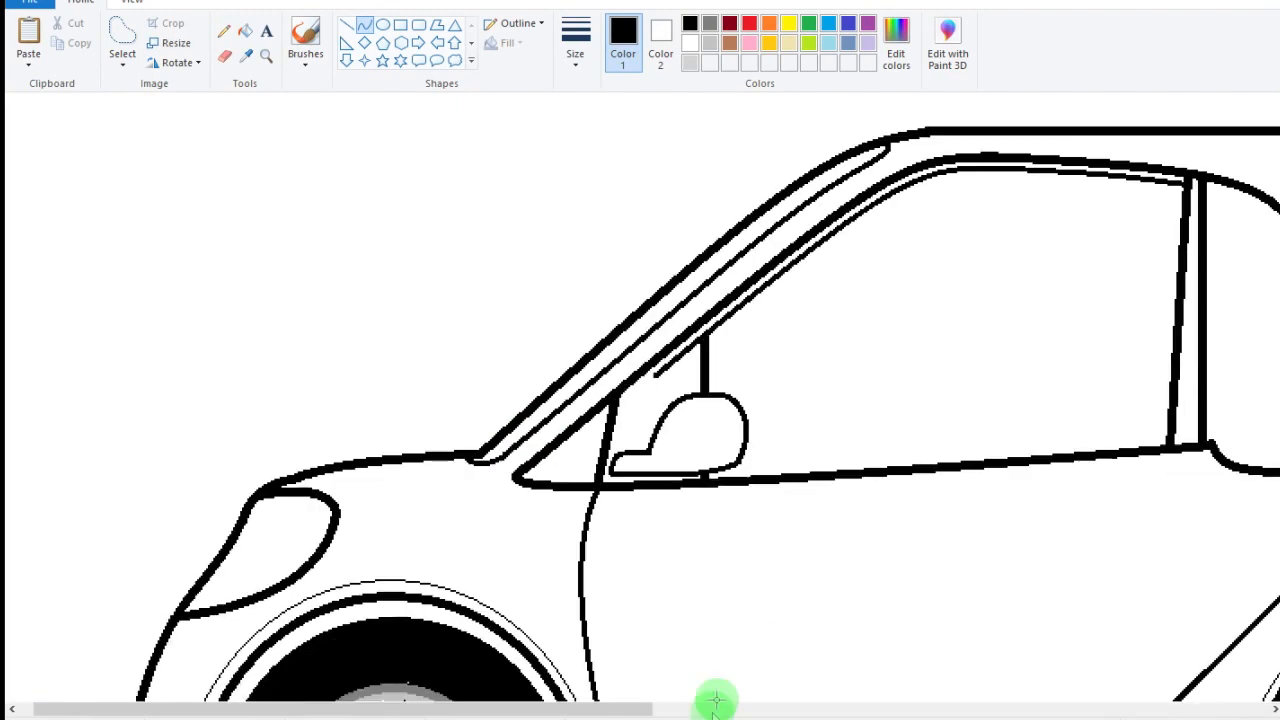
pyautogui.scroll(-2, 623, 591)
pyautogui.moveTo(591, 708); pyautogui.dragTo(692, 706)
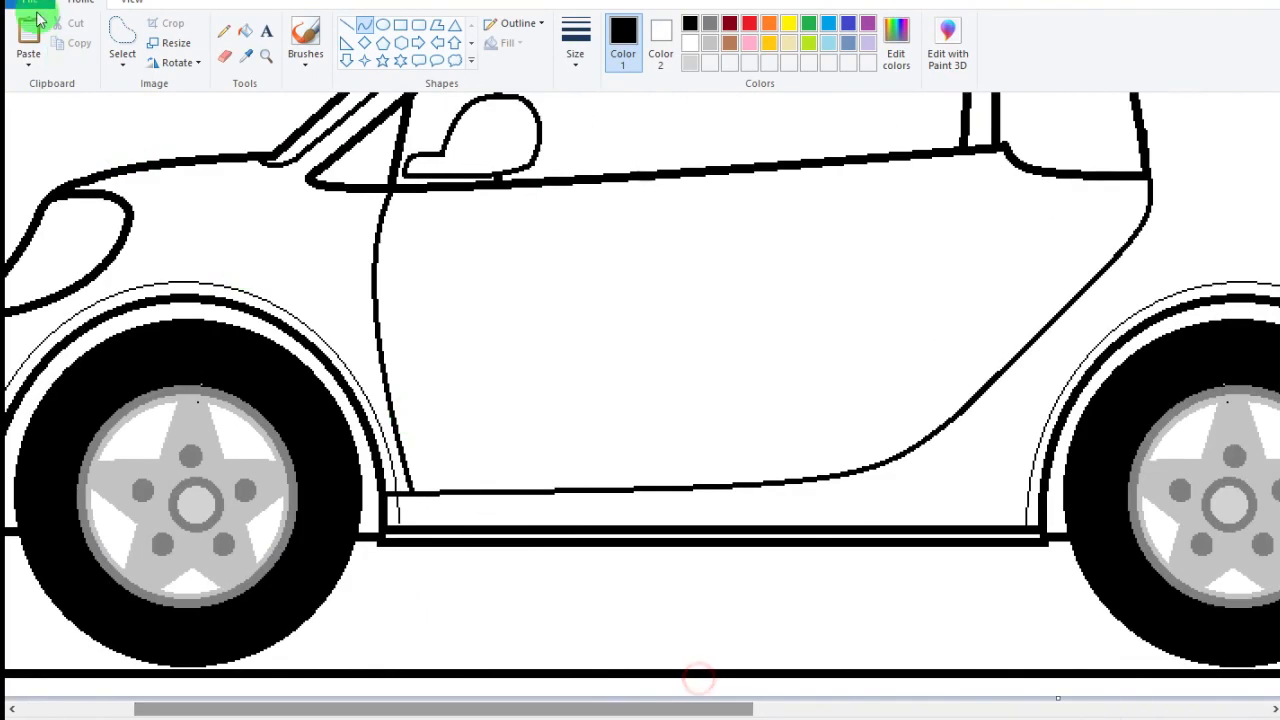
pyautogui.click(120, 31)
pyautogui.moveTo(765, 350)
pyautogui.mouseDown()
pyautogui.moveTo(767, 498)
pyautogui.moveTo(787, 502)
pyautogui.moveTo(971, 487)
pyautogui.moveTo(1014, 397)
pyautogui.moveTo(998, 293)
pyautogui.moveTo(812, 302)
pyautogui.moveTo(767, 351)
pyautogui.mouseUp()
pyautogui.press('Delete')
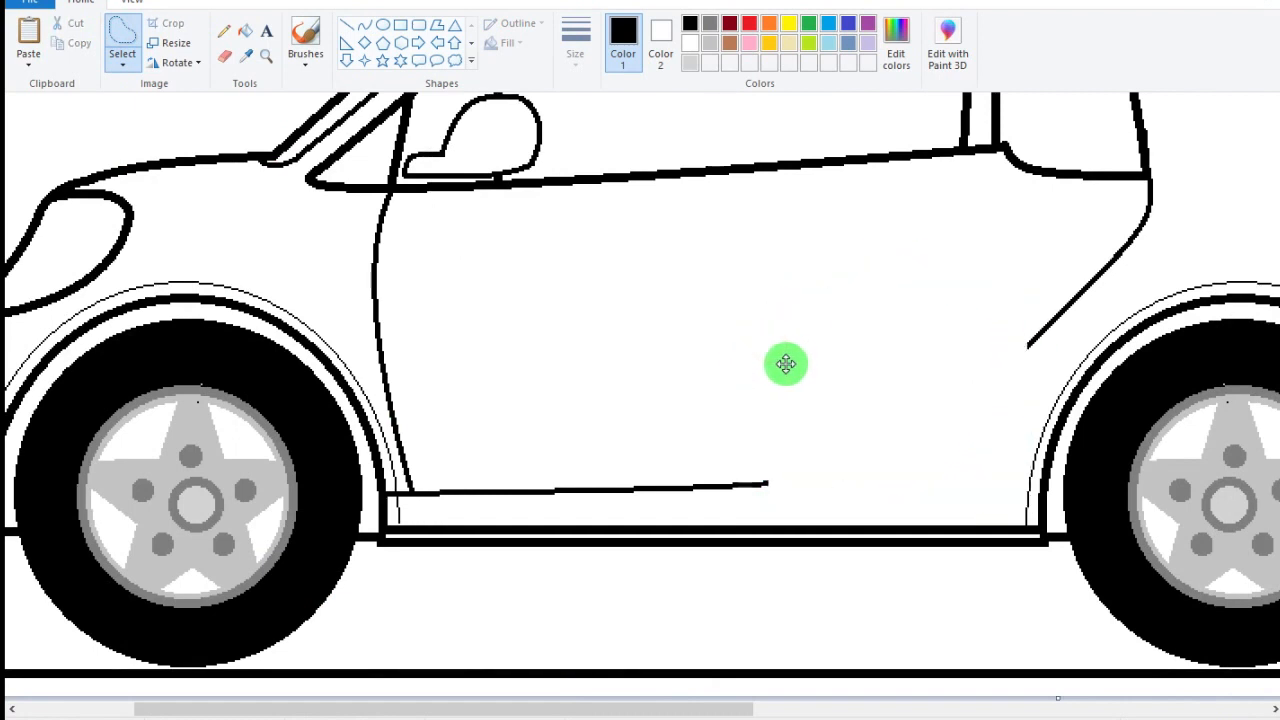
# - Fill the gap in the door's lower curve with a smoother curve that joins both remaining ends
pyautogui.click(364, 24)
pyautogui.scroll(1, 1029, 340)
pyautogui.moveTo(943, 466); pyautogui.dragTo(549, 672)
pyautogui.moveTo(846, 537); pyautogui.dragTo(731, 663)
pyautogui.click(937, 563)
pyautogui.moveTo(939, 573); pyautogui.dragTo(943, 573)
pyautogui.click(1046, 551)
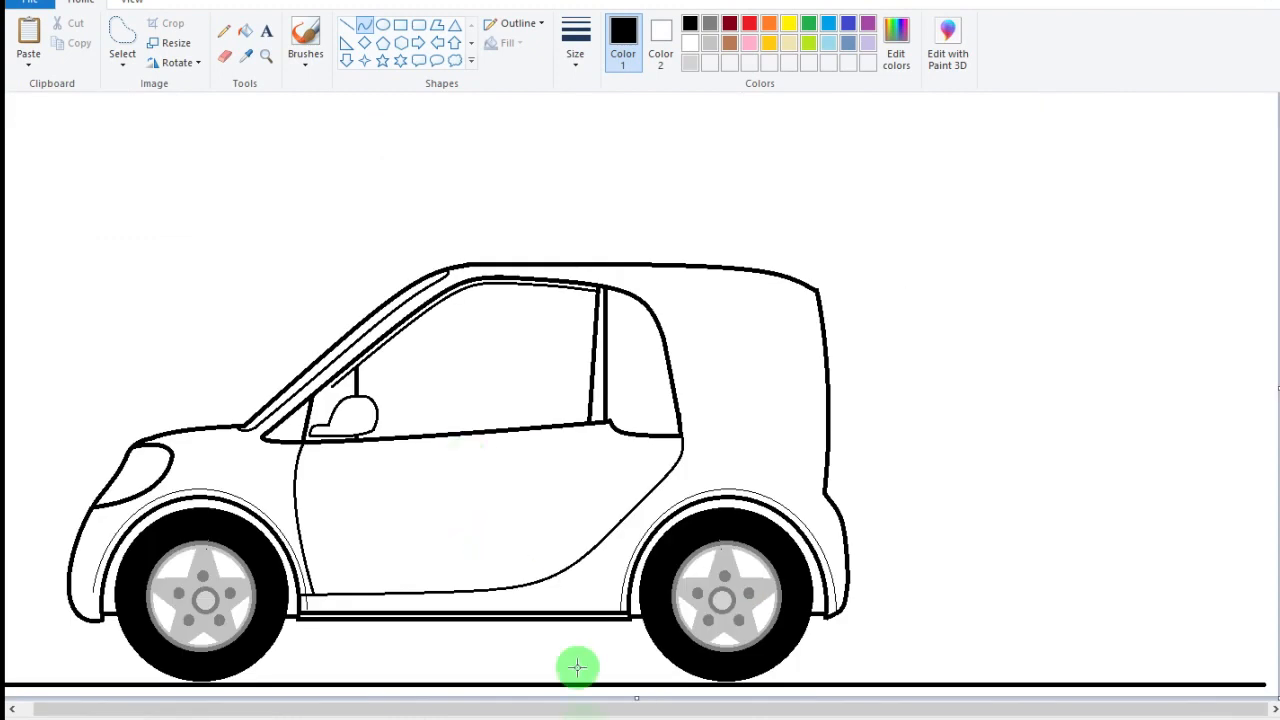
# - Draw a small flat oval side indicator with a thicker outline between the front wheel arch and the door's front edge
pyautogui.keyDown('ctrl'); pyautogui.scroll(1, 600, 546); pyautogui.keyUp('ctrl')
pyautogui.scroll(-5, 600, 546)
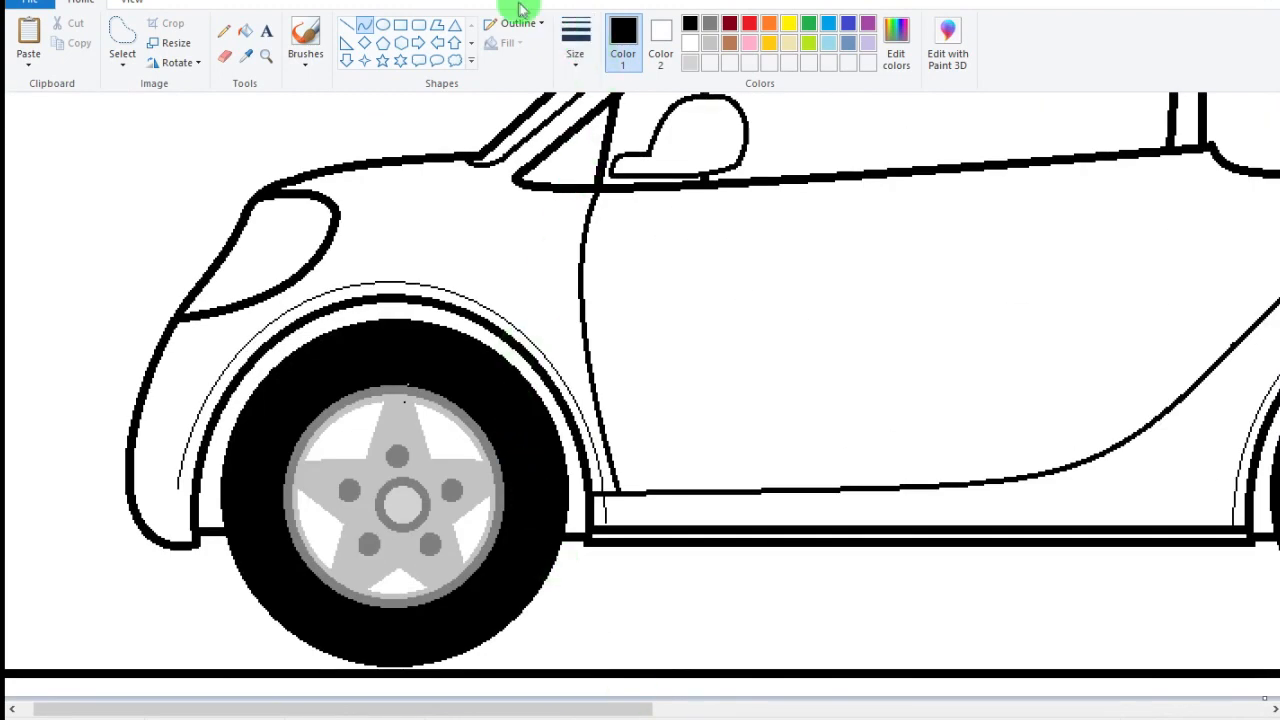
pyautogui.click(384, 26)
pyautogui.moveTo(531, 315); pyautogui.dragTo(583, 340)
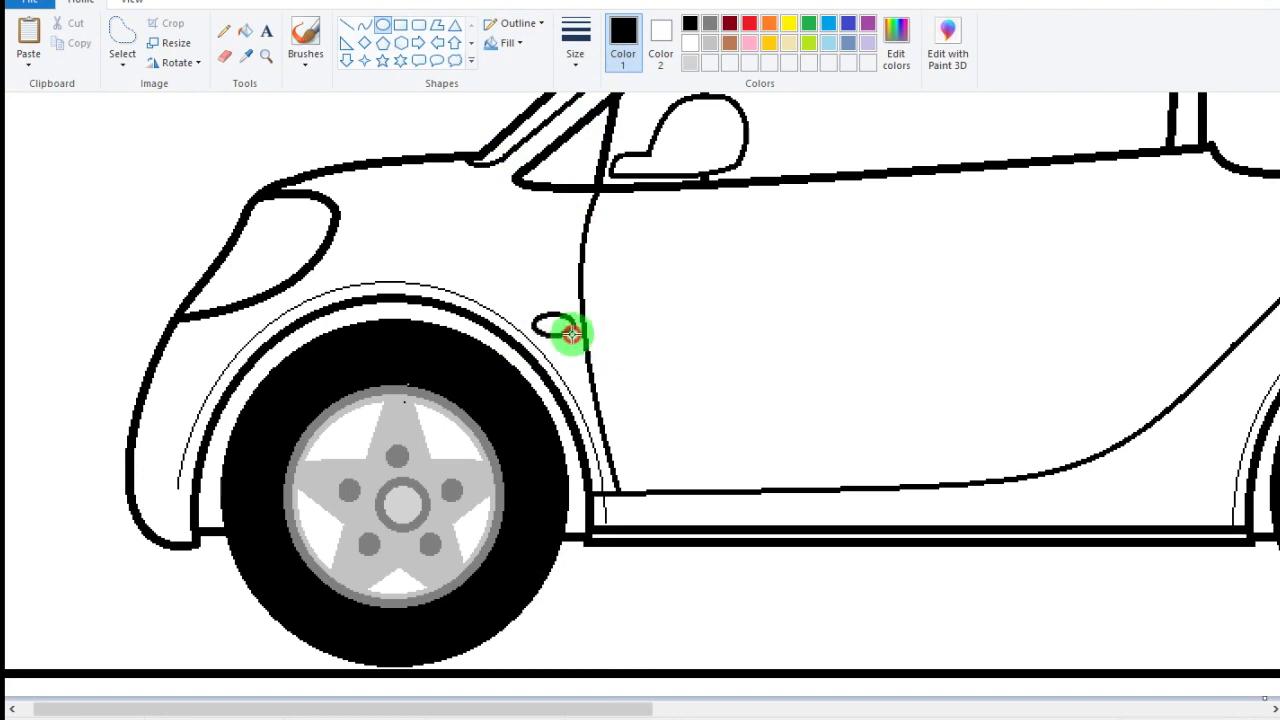
pyautogui.click(575, 60)
pyautogui.click(640, 163)
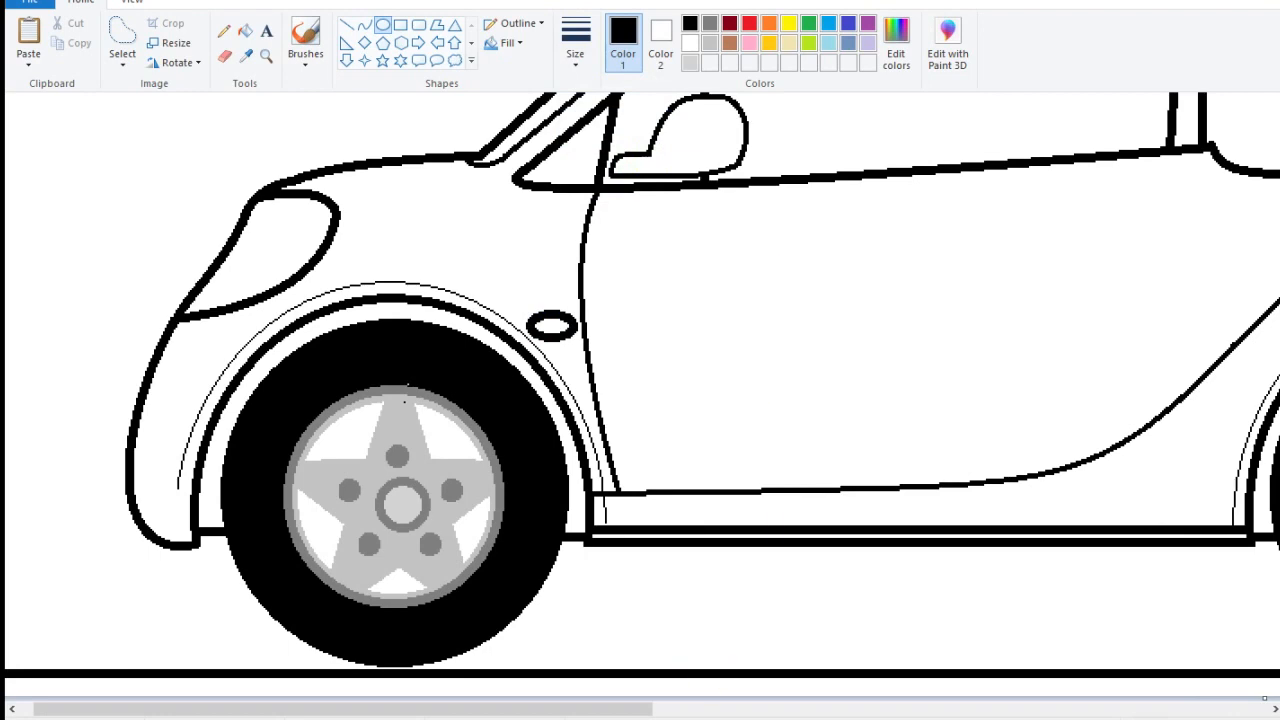
# - Draw a crease across the lower door with the thinnest line, from the front wheel arch curving upward toward the rear
pyautogui.scroll(-1, 493, 413)
pyautogui.scroll(1, 528, 211)
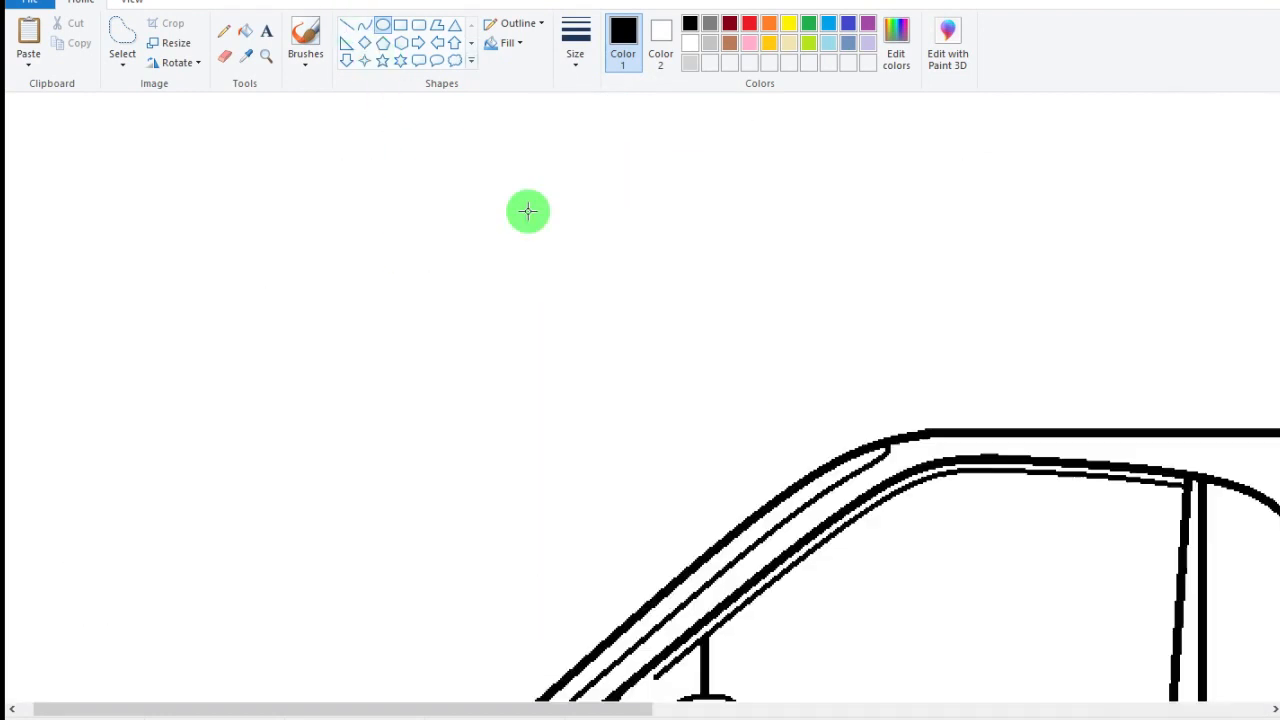
pyautogui.scroll(-3, 480, 440)
pyautogui.moveTo(480, 710); pyautogui.dragTo(656, 710)
pyautogui.click(364, 25)
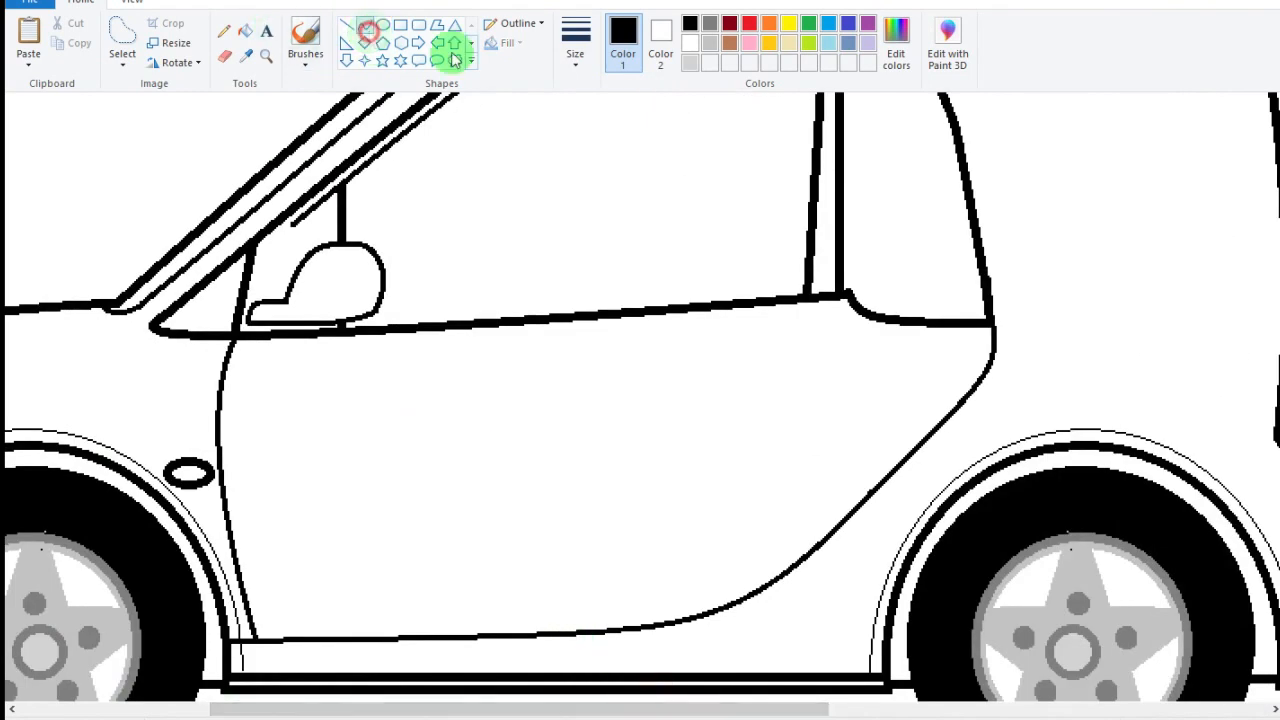
pyautogui.click(575, 50)
pyautogui.click(602, 127)
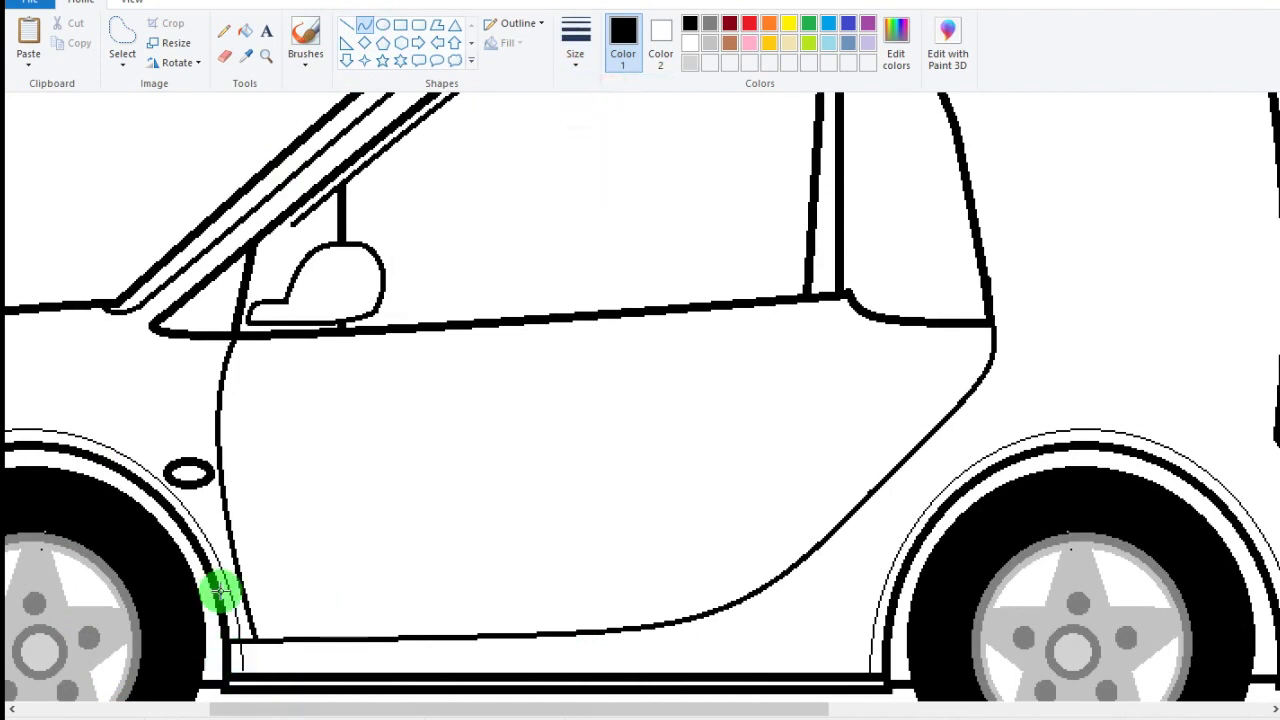
pyautogui.moveTo(238, 580)
pyautogui.mouseDown()
pyautogui.moveTo(463, 591)
pyautogui.moveTo(715, 480)
pyautogui.mouseUp()
pyautogui.hotkey('ctrl', 'z')
pyautogui.moveTo(219, 587); pyautogui.dragTo(760, 437)
pyautogui.moveTo(706, 543); pyautogui.dragTo(639, 556)
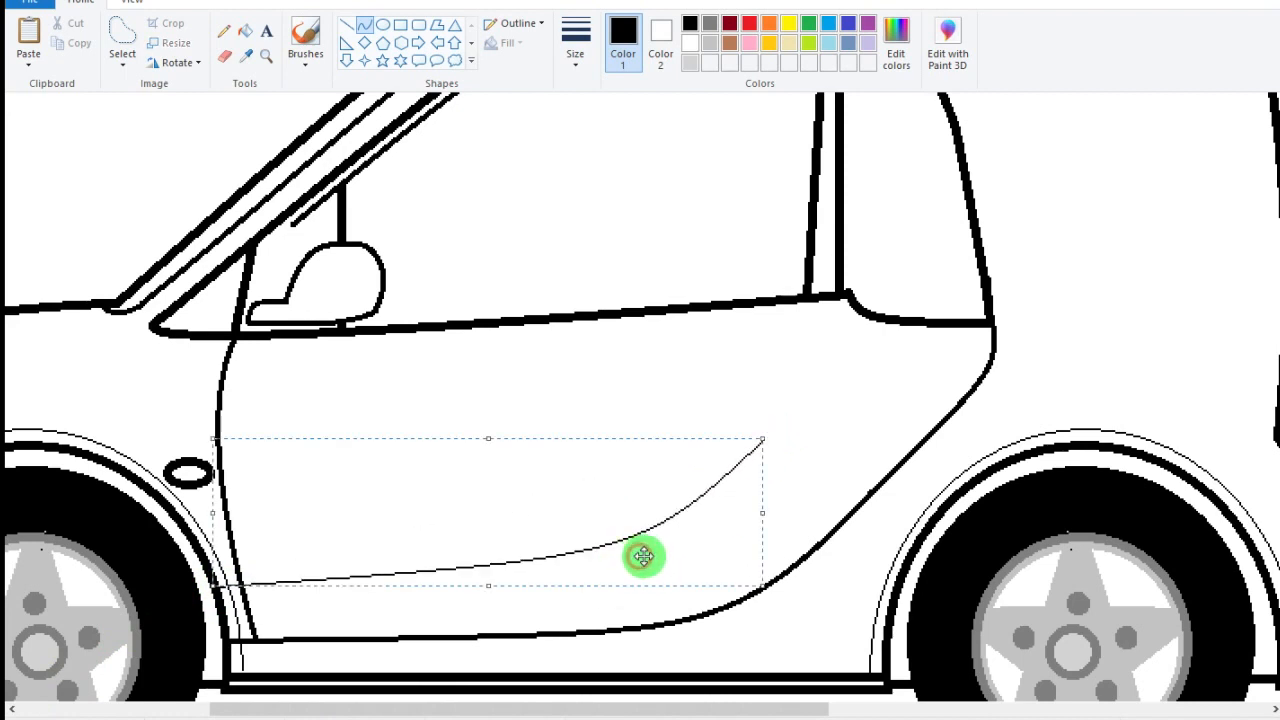
pyautogui.click(868, 492)
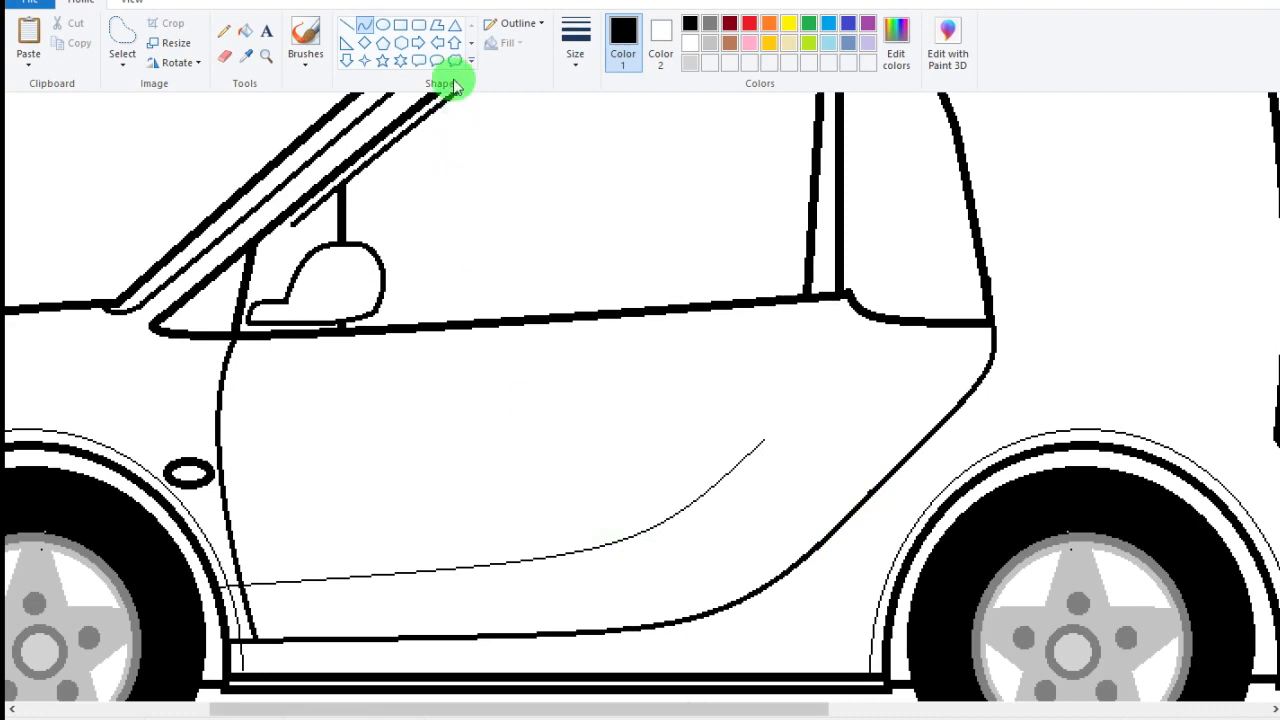
# - Draw a thinner, slightly rising line across the side mirror from its foot's inner corner to its rear edge
pyautogui.click(346, 24)
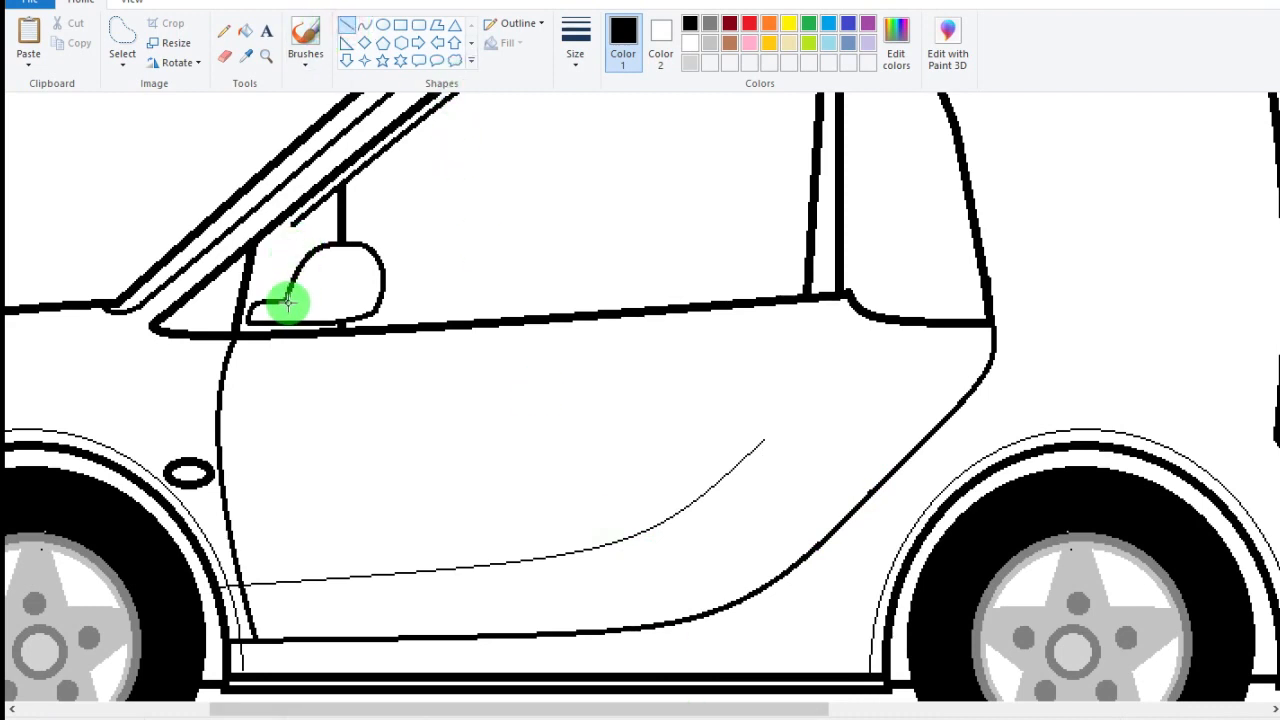
pyautogui.moveTo(287, 302); pyautogui.dragTo(378, 294)
pyautogui.click(575, 50)
pyautogui.click(586, 145)
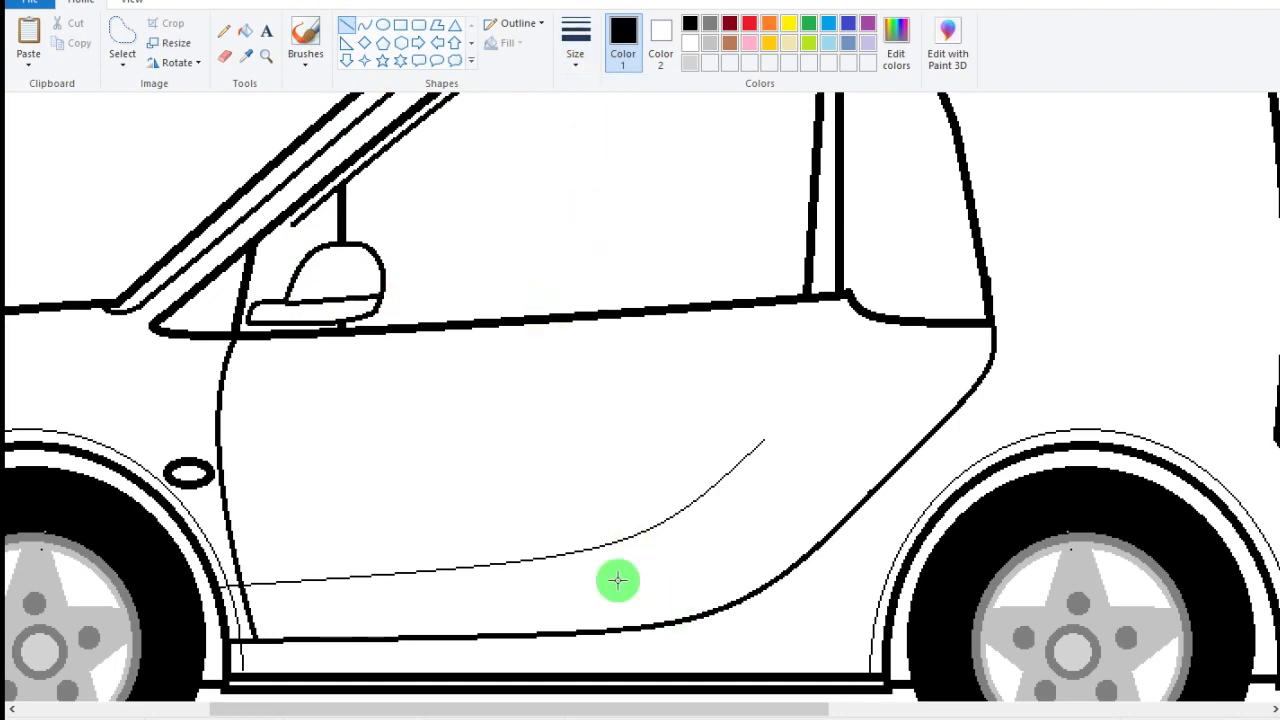
# - Draw a thick curve rising from the side windows' lower rear corner and extend it straight to the rear pillar, enclosing a door-handle recess
pyautogui.scroll(1, 503, 663)
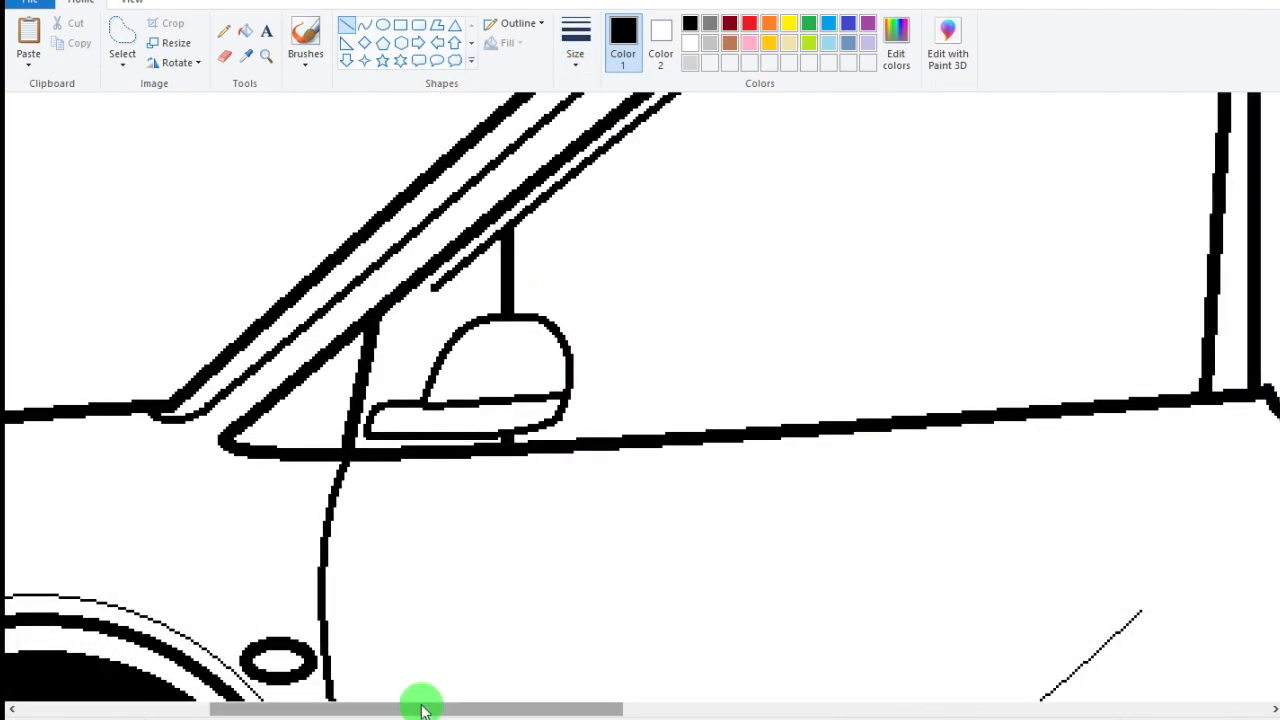
pyautogui.moveTo(423, 709); pyautogui.dragTo(761, 708)
pyautogui.click(366, 26)
pyautogui.click(228, 395)
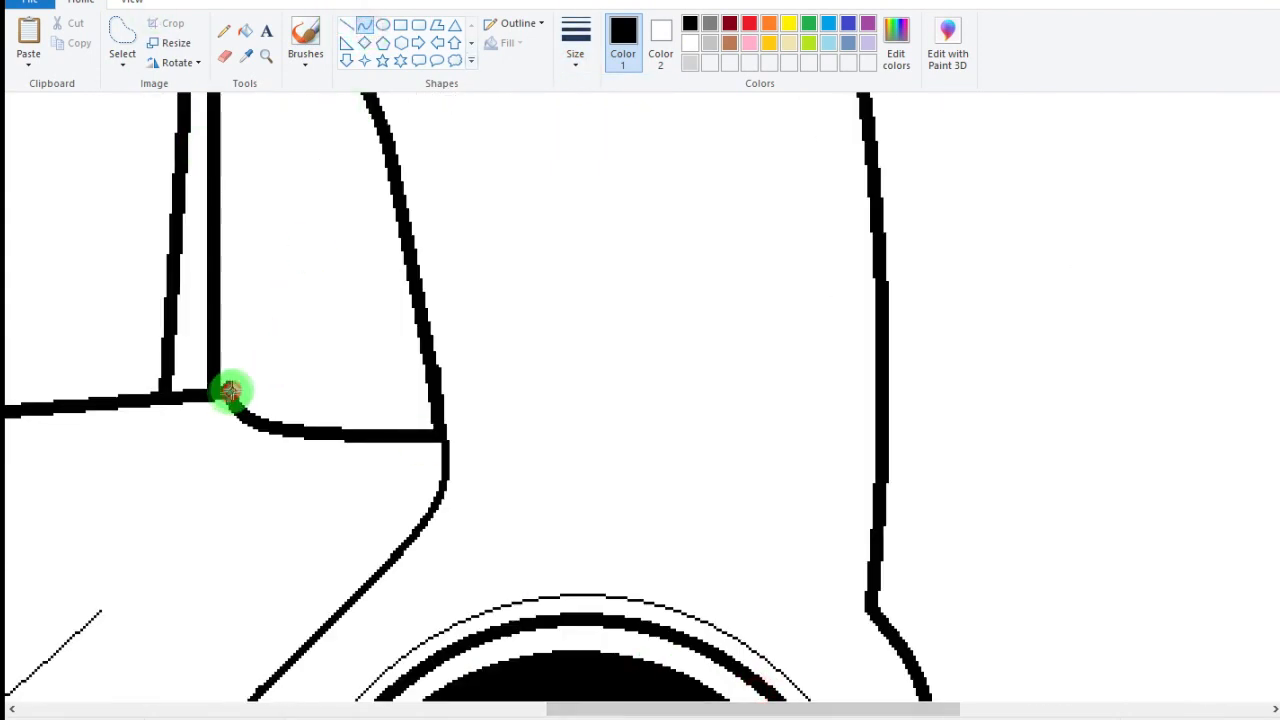
pyautogui.moveTo(230, 392)
pyautogui.mouseDown()
pyautogui.moveTo(298, 332)
pyautogui.moveTo(241, 339)
pyautogui.mouseUp()
pyautogui.click(576, 45)
pyautogui.click(589, 157)
pyautogui.click(256, 337)
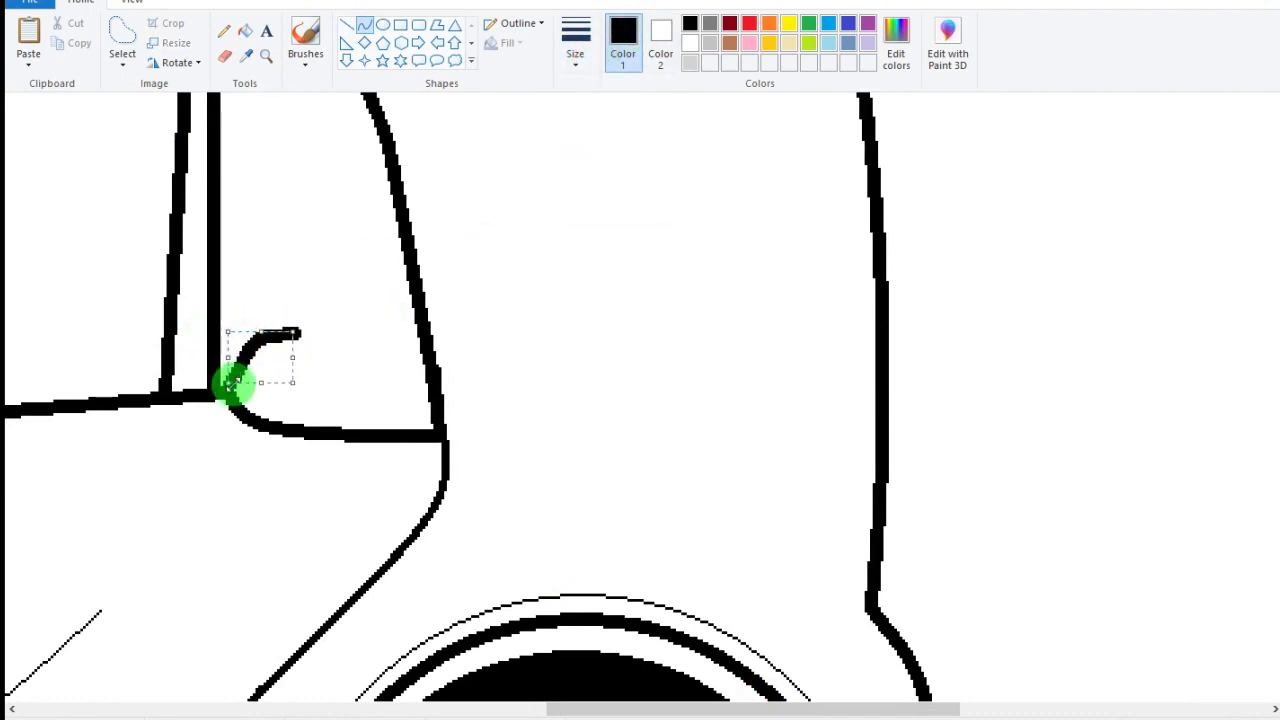
pyautogui.hotkey('ctrl', 'z')
pyautogui.moveTo(233, 384)
pyautogui.mouseDown()
pyautogui.moveTo(317, 323)
pyautogui.moveTo(270, 328)
pyautogui.mouseUp()
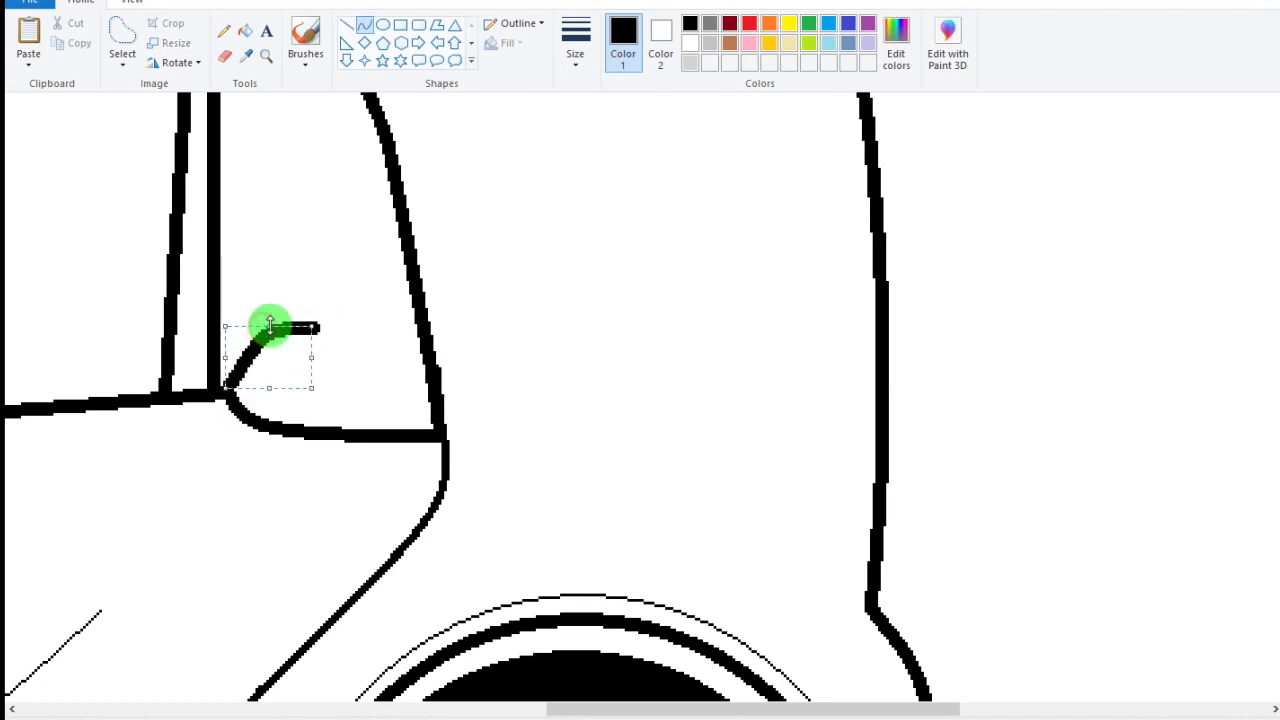
pyautogui.click(348, 299)
pyautogui.moveTo(311, 325)
pyautogui.mouseDown()
pyautogui.moveTo(360, 324)
pyautogui.moveTo(357, 300)
pyautogui.moveTo(307, 328)
pyautogui.moveTo(422, 327)
pyautogui.mouseUp()
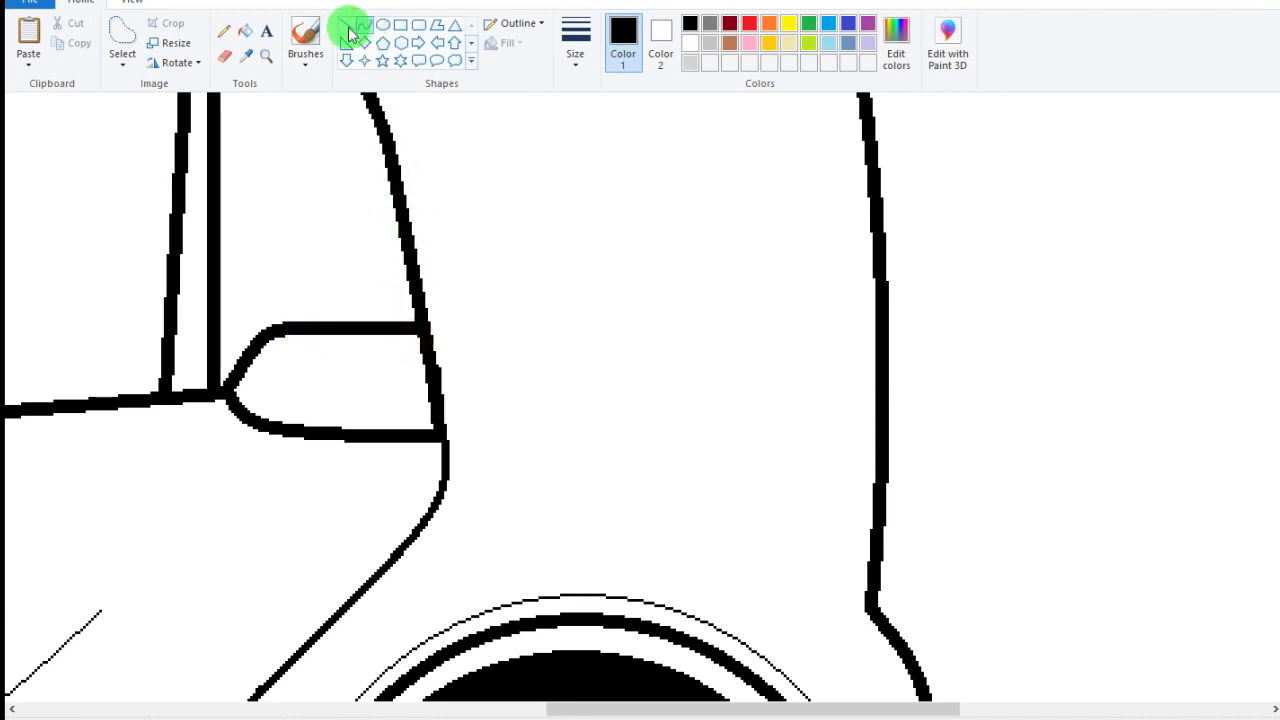
# - Draw a thinner inner outline inside the door-handle recess, with a rounded front end and two edges reaching the rear pillar
pyautogui.click(575, 52)
pyautogui.click(608, 114)
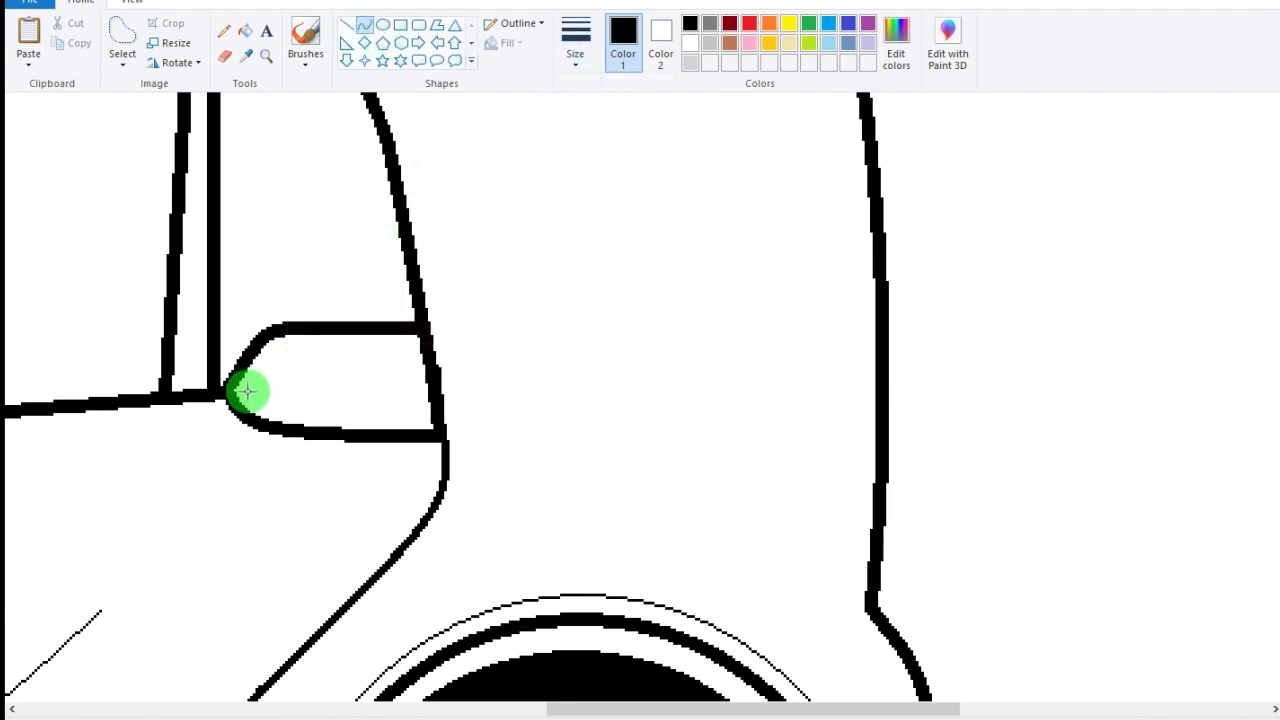
pyautogui.moveTo(247, 392)
pyautogui.mouseDown()
pyautogui.moveTo(276, 357)
pyautogui.moveTo(281, 409)
pyautogui.mouseUp()
pyautogui.moveTo(274, 356); pyautogui.dragTo(237, 395)
pyautogui.moveTo(246, 404); pyautogui.dragTo(238, 380)
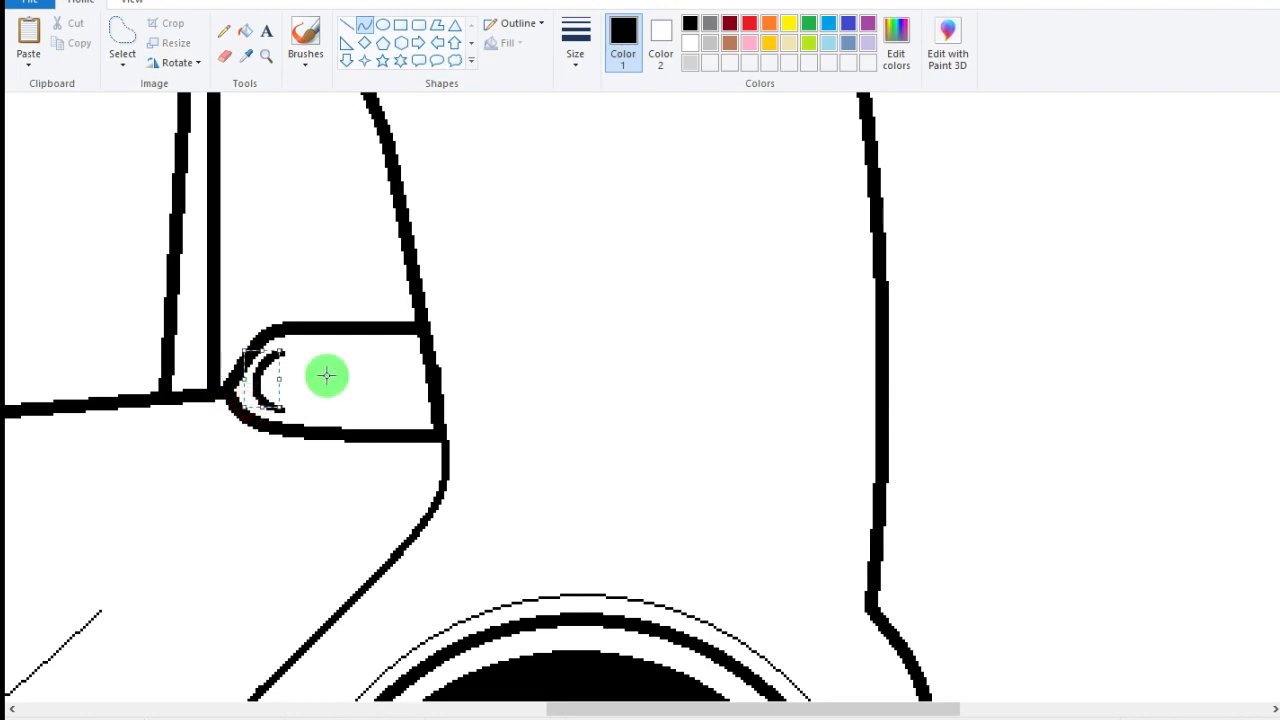
pyautogui.click(326, 375)
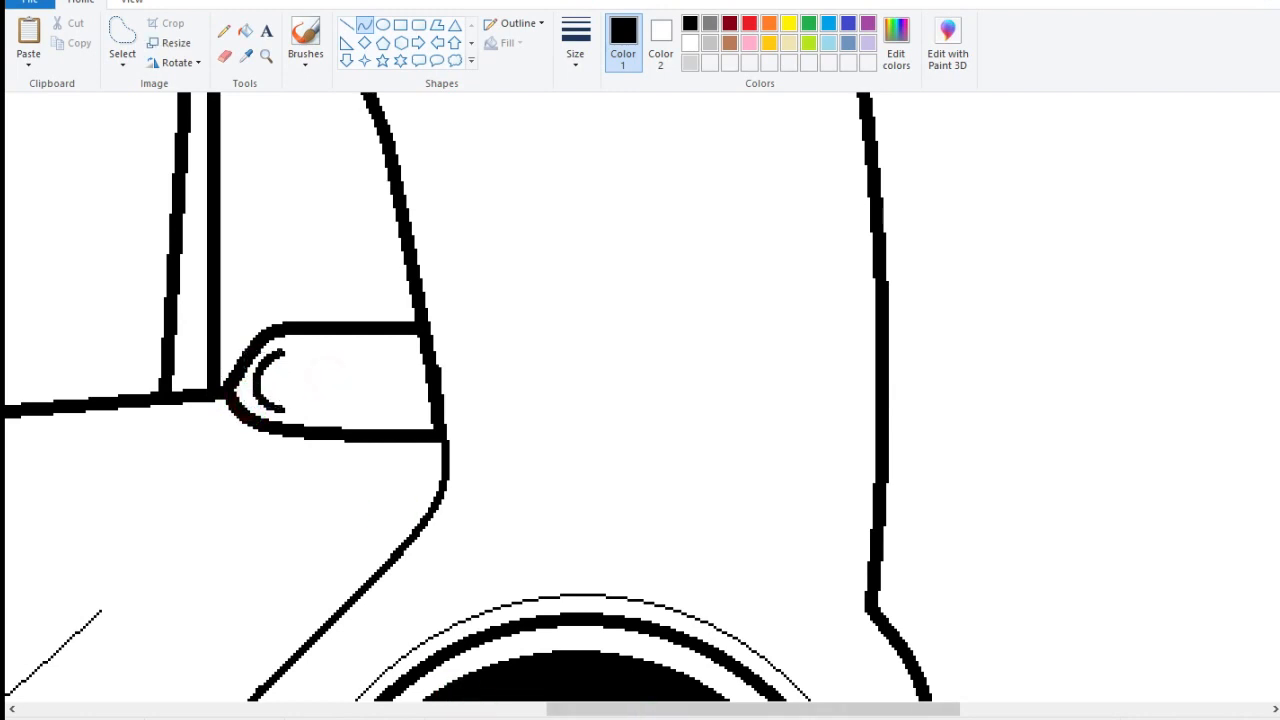
pyautogui.moveTo(284, 408); pyautogui.dragTo(422, 417)
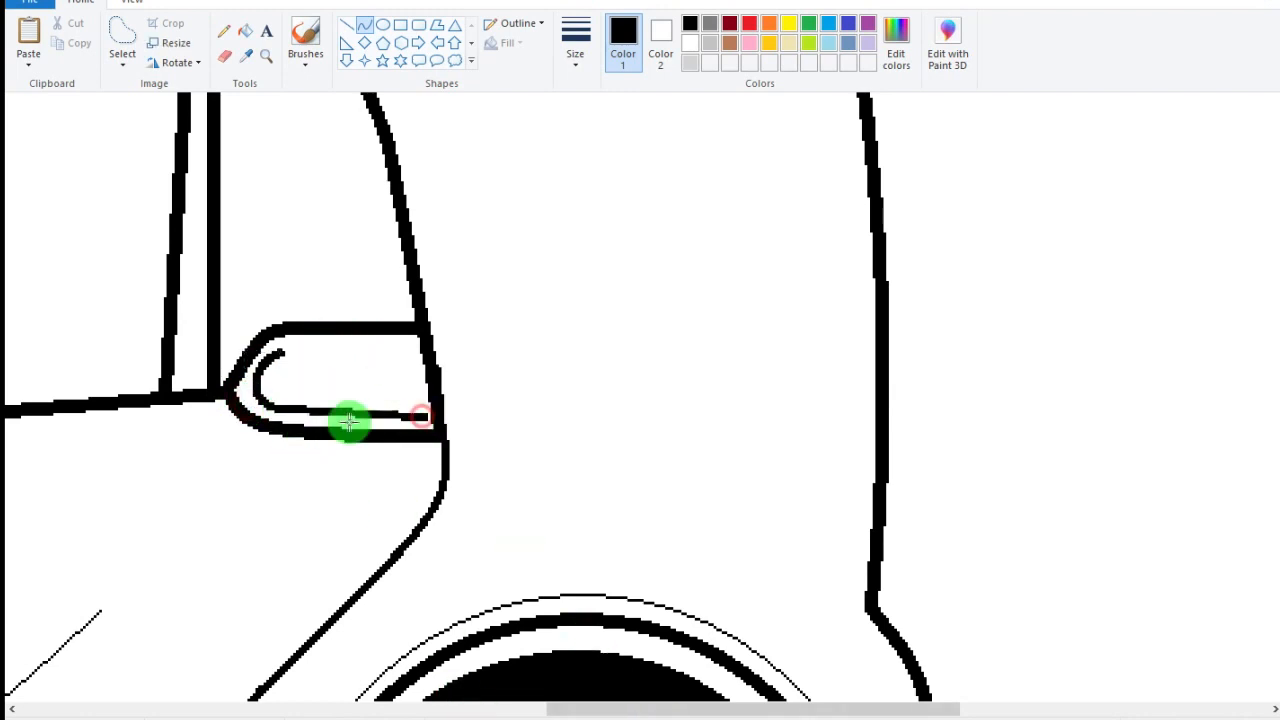
pyautogui.click(298, 413)
pyautogui.moveTo(322, 416)
pyautogui.mouseDown()
pyautogui.moveTo(340, 423)
pyautogui.moveTo(314, 360)
pyautogui.moveTo(277, 349)
pyautogui.moveTo(412, 348)
pyautogui.moveTo(289, 346)
pyautogui.moveTo(329, 343)
pyautogui.moveTo(380, 443)
pyautogui.moveTo(414, 346)
pyautogui.mouseUp()
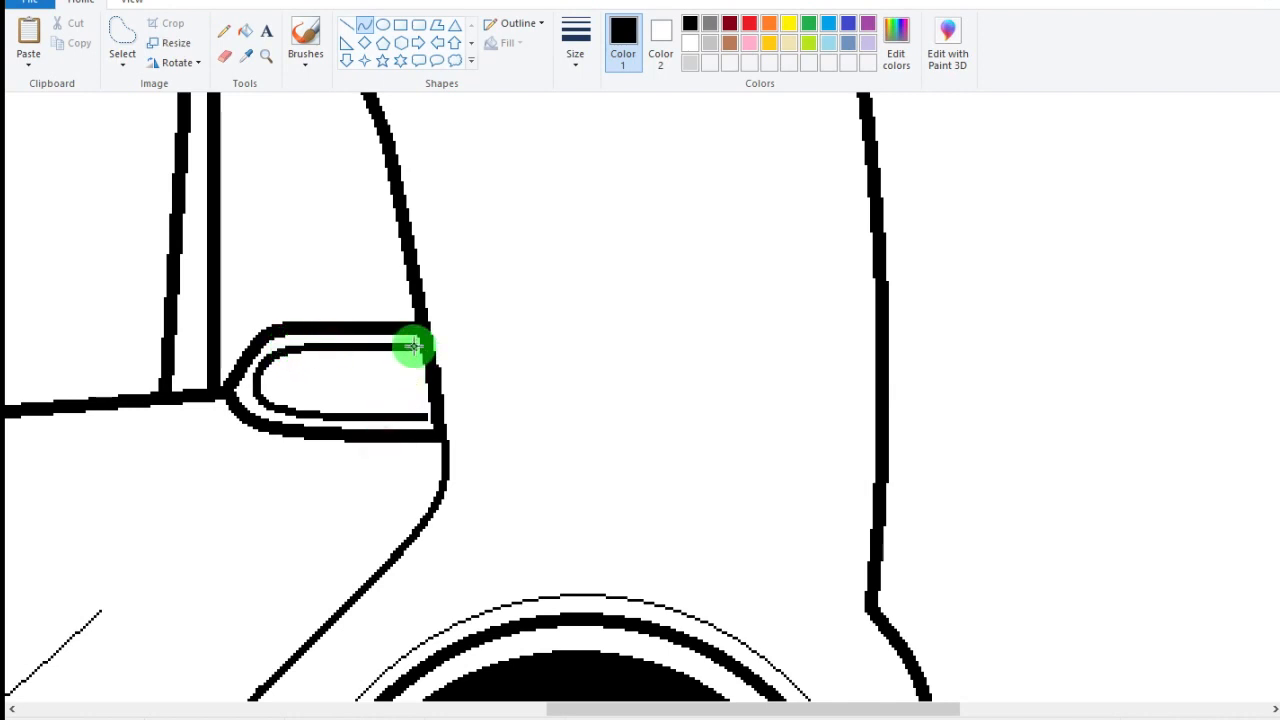
pyautogui.click(346, 24)
pyautogui.moveTo(322, 346); pyautogui.dragTo(424, 347)
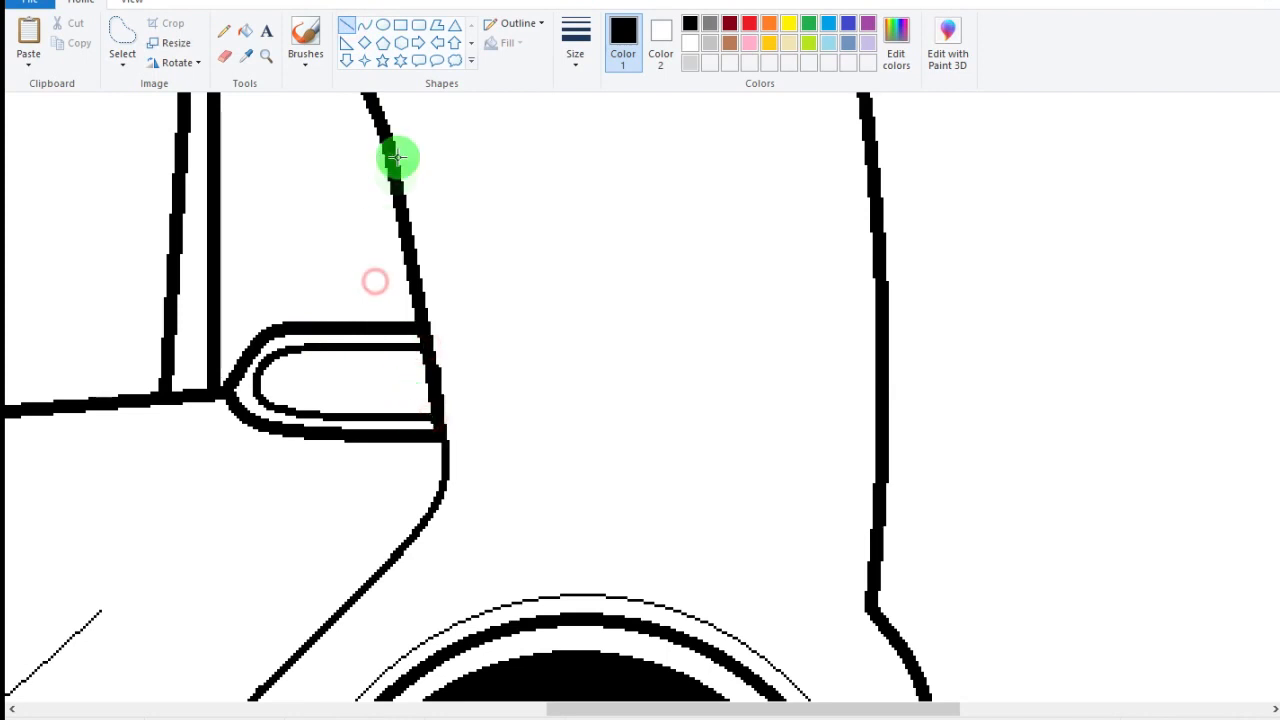
# - Draw a narrow rounded bar inside the recess as the door handle, with a larger rounded rectangle at its rear and a small one at its front
pyautogui.click(418, 24)
pyautogui.moveTo(289, 375); pyautogui.dragTo(380, 391)
pyautogui.click(578, 60)
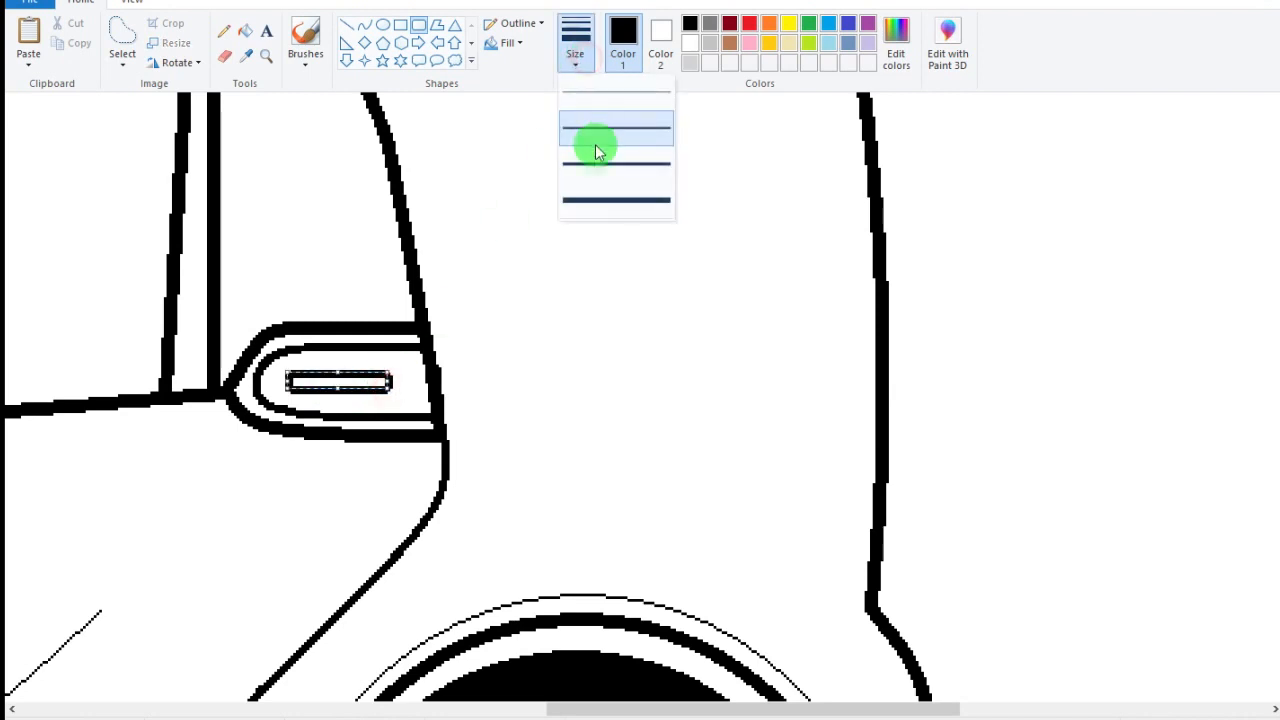
pyautogui.click(594, 143)
pyautogui.click(577, 80)
pyautogui.click(597, 149)
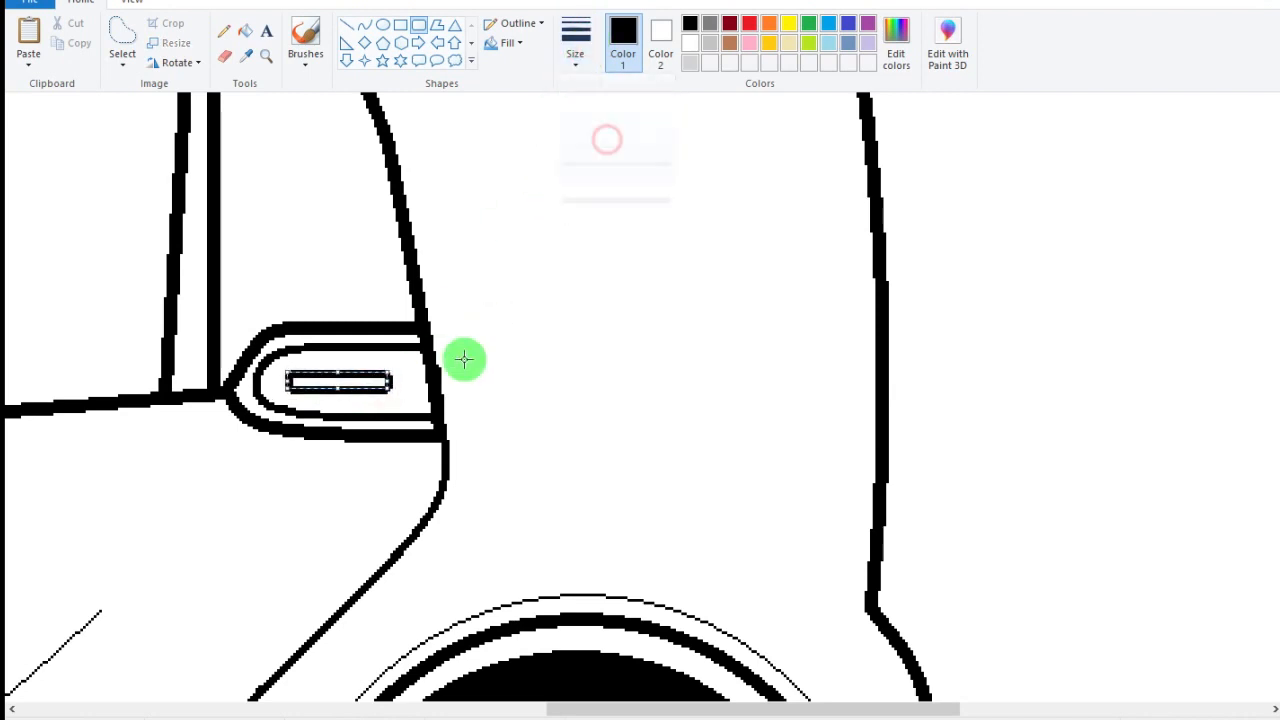
pyautogui.moveTo(388, 377); pyautogui.dragTo(415, 395)
pyautogui.click(512, 366)
pyautogui.moveTo(273, 371)
pyautogui.mouseDown()
pyautogui.moveTo(286, 385)
pyautogui.moveTo(272, 384)
pyautogui.mouseUp()
pyautogui.click(351, 414)
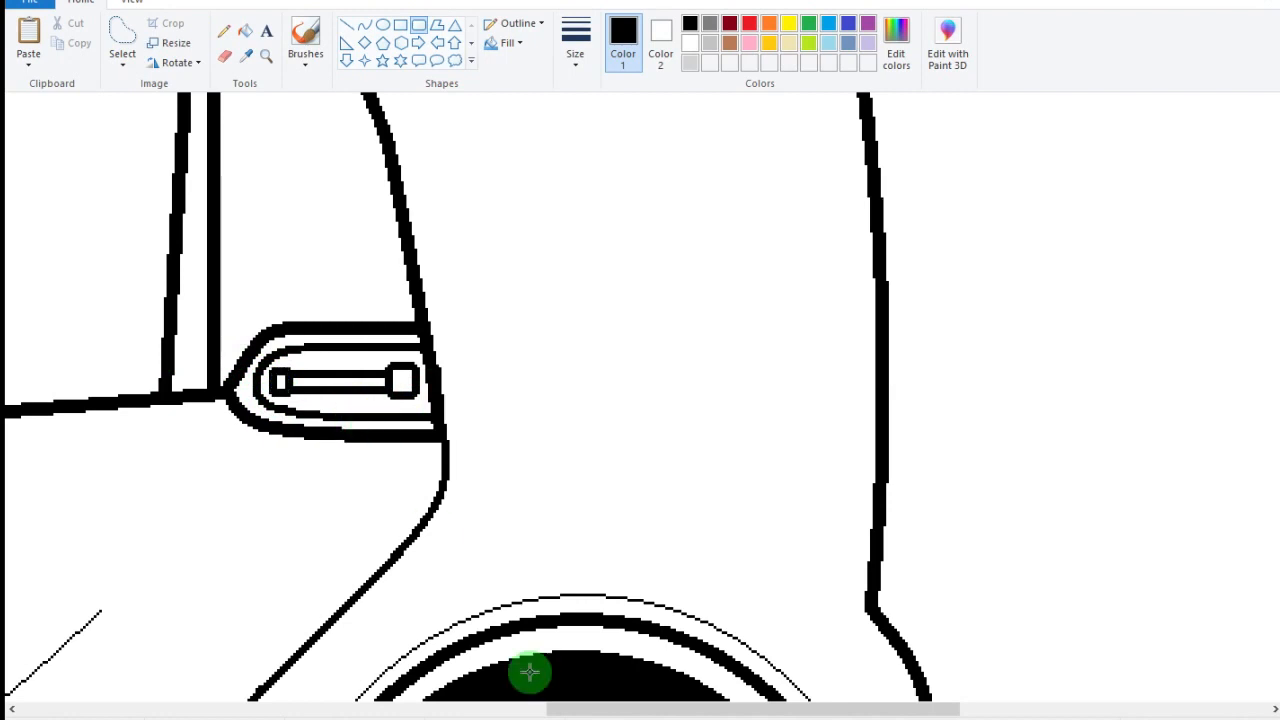
# - Erase the overlapping lines between the handle's bar and its two end blocks with a small eraser so they form one shape
pyautogui.click(224, 57)
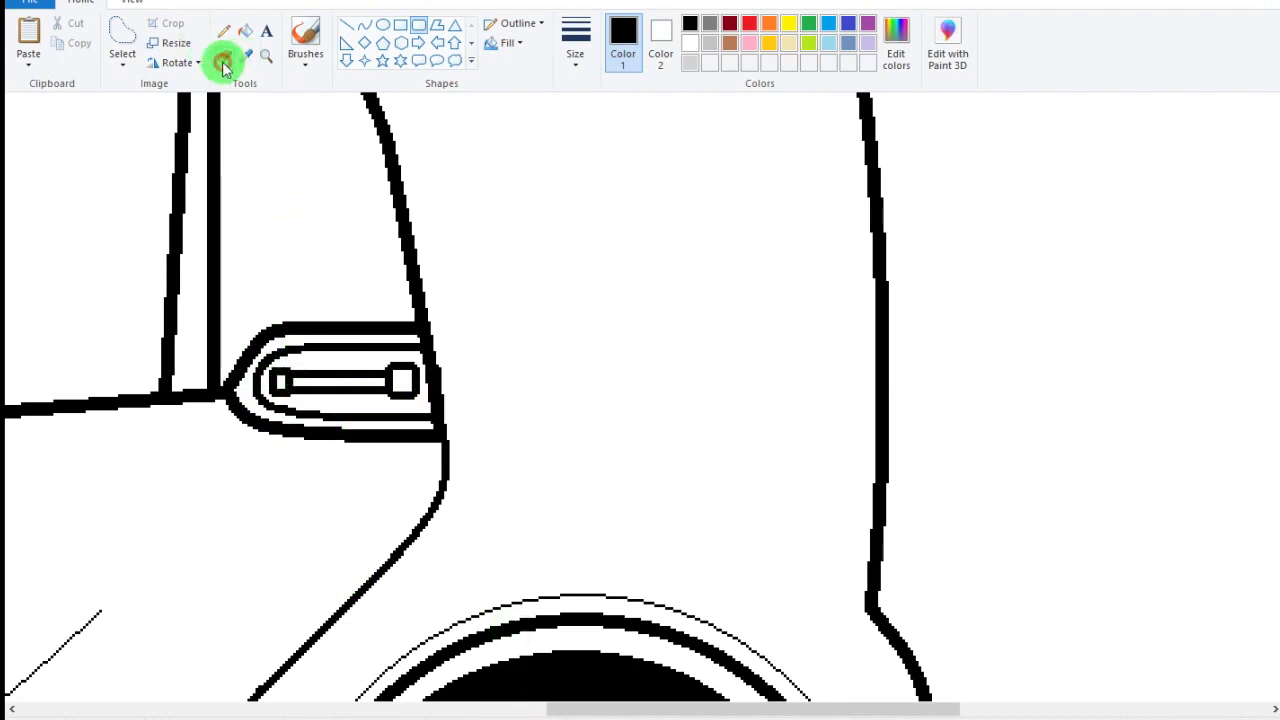
pyautogui.click(575, 50)
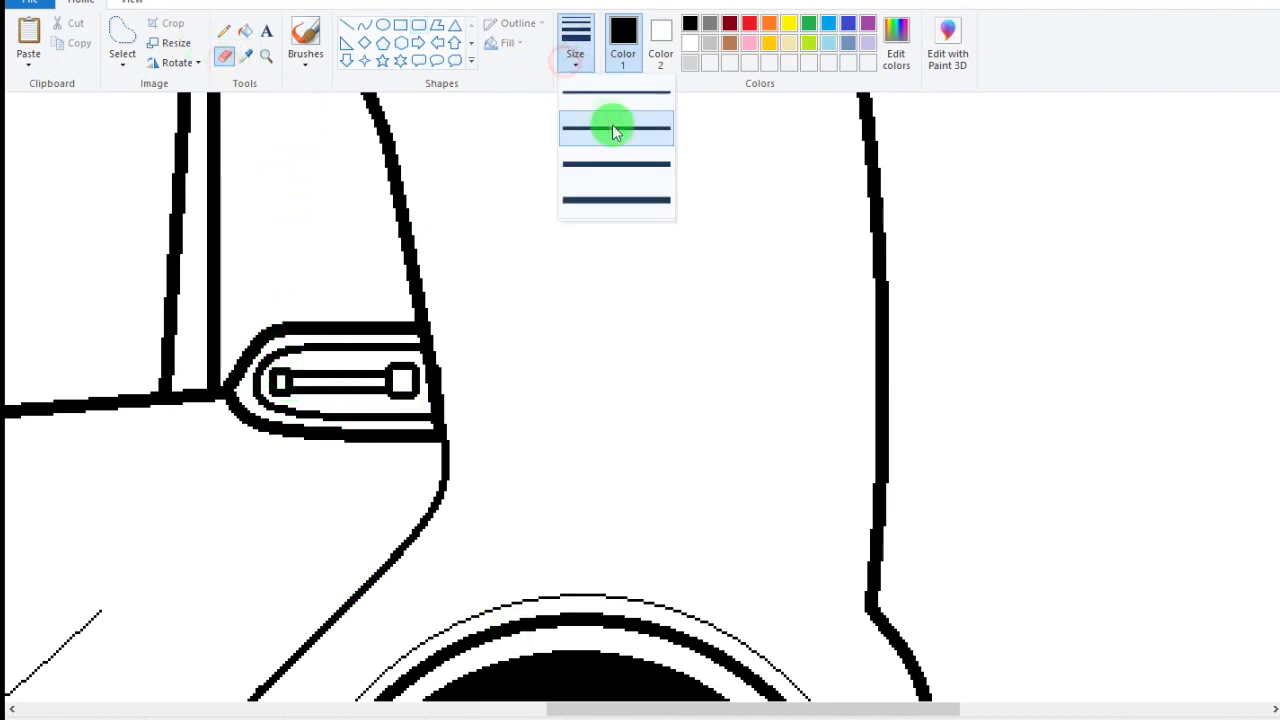
pyautogui.click(609, 123)
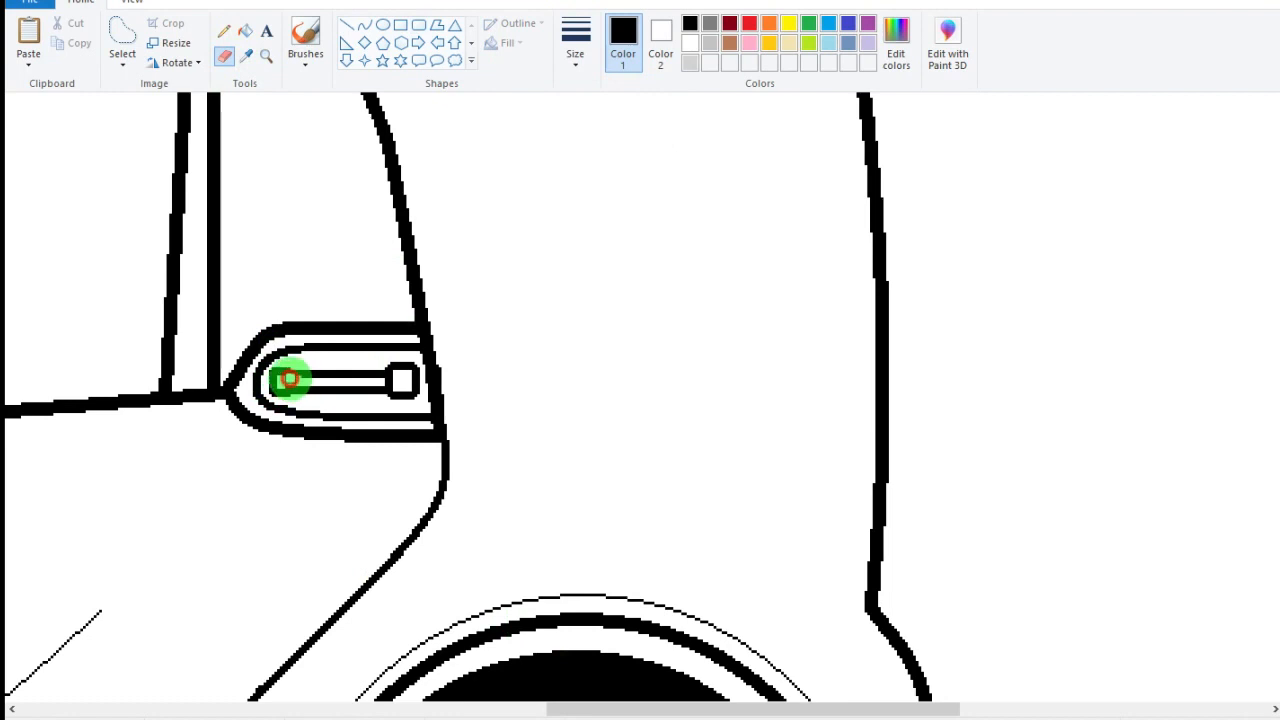
pyautogui.moveTo(287, 381)
pyautogui.mouseDown()
pyautogui.moveTo(401, 383)
pyautogui.moveTo(373, 404)
pyautogui.moveTo(284, 381)
pyautogui.moveTo(394, 381)
pyautogui.mouseUp()
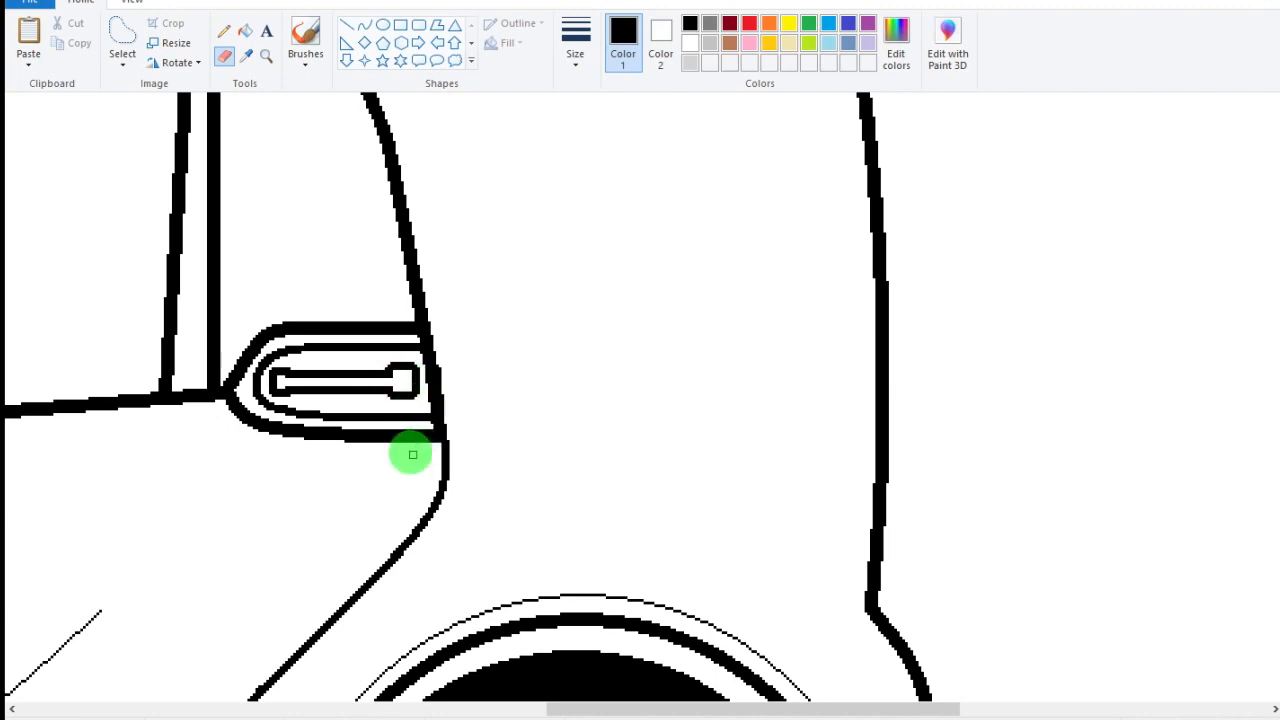
pyautogui.scroll(-1, 530, 660)
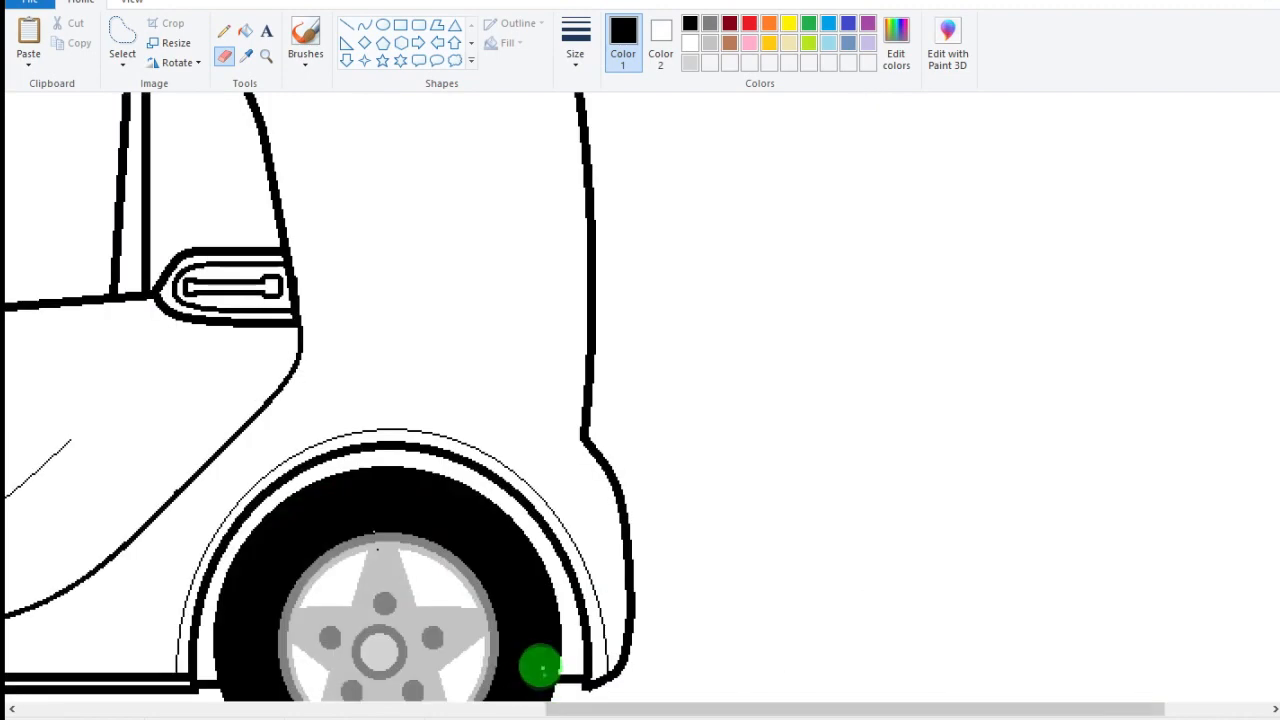
pyautogui.scroll(-1, 537, 666)
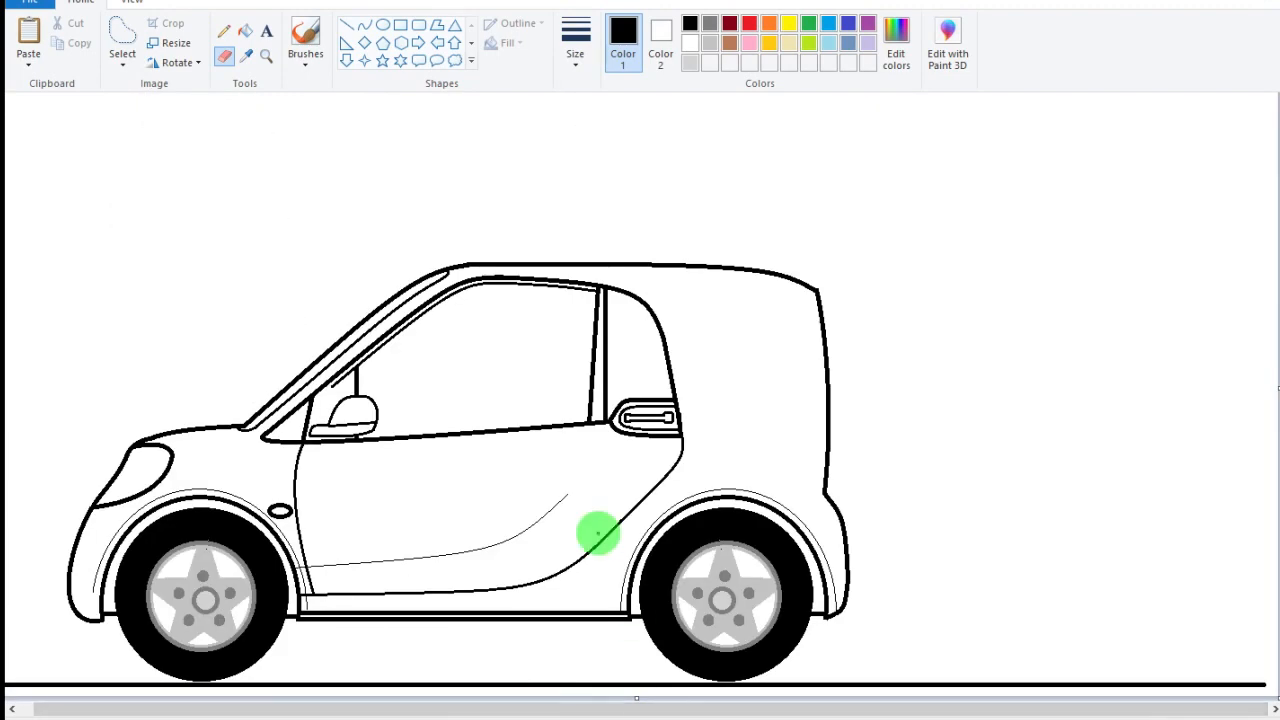
pyautogui.scroll(1, 598, 533)
pyautogui.scroll(-2, 598, 533)
pyautogui.click(132, 2)
pyautogui.click(81, 2)
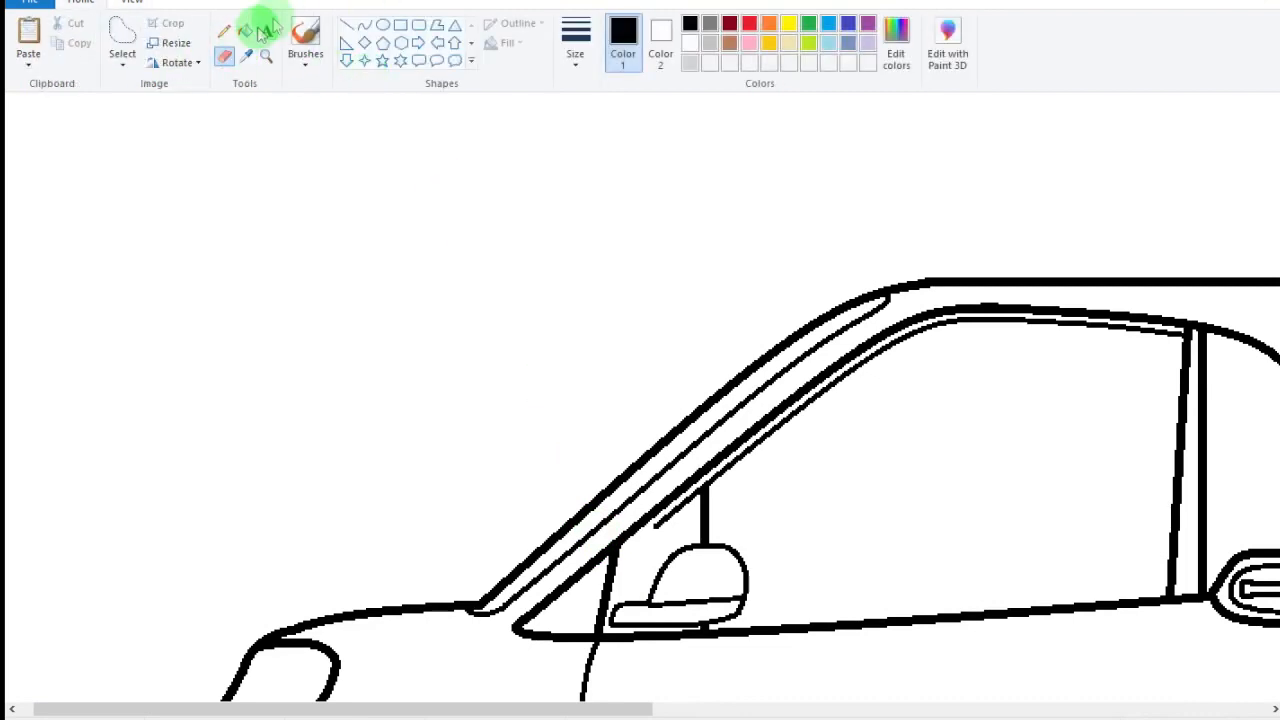
# - Draw a thin curved hood line just below the hood's outline, from the headlight's upper edge to below the windshield base
pyautogui.click(360, 24)
pyautogui.scroll(-3, 410, 495)
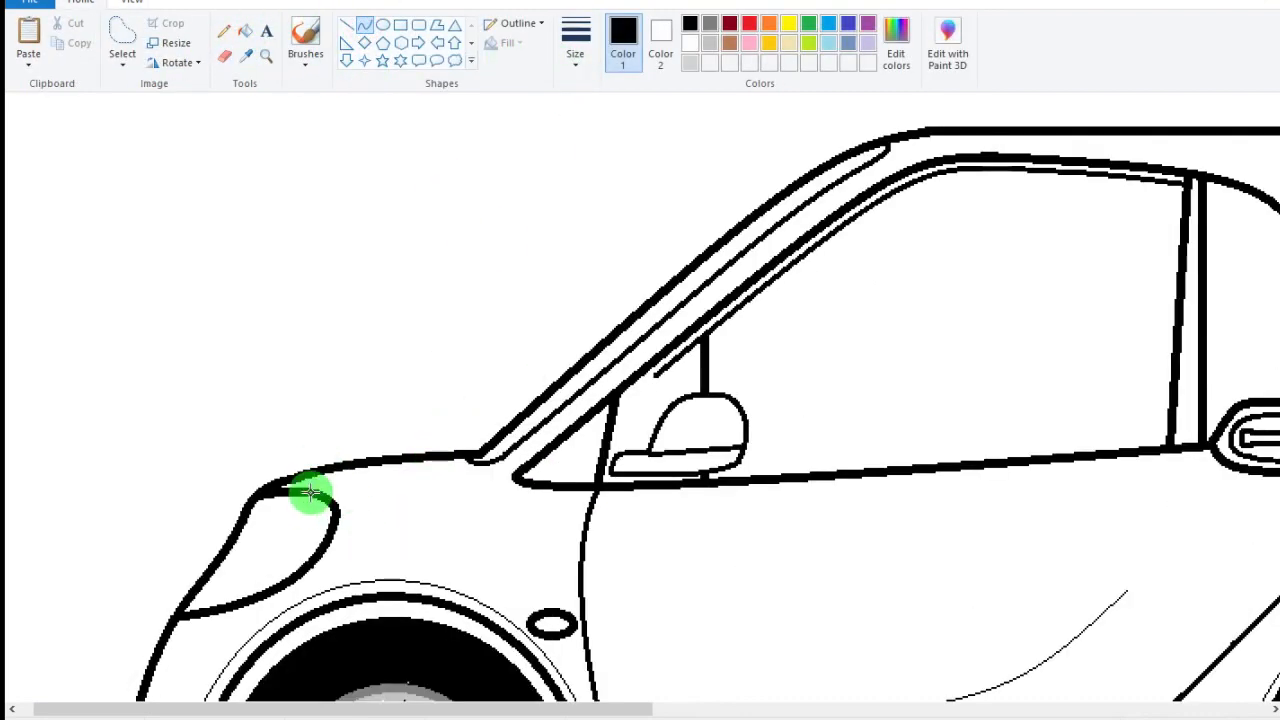
pyautogui.moveTo(287, 489); pyautogui.dragTo(488, 467)
pyautogui.hotkey('ctrl', 'z')
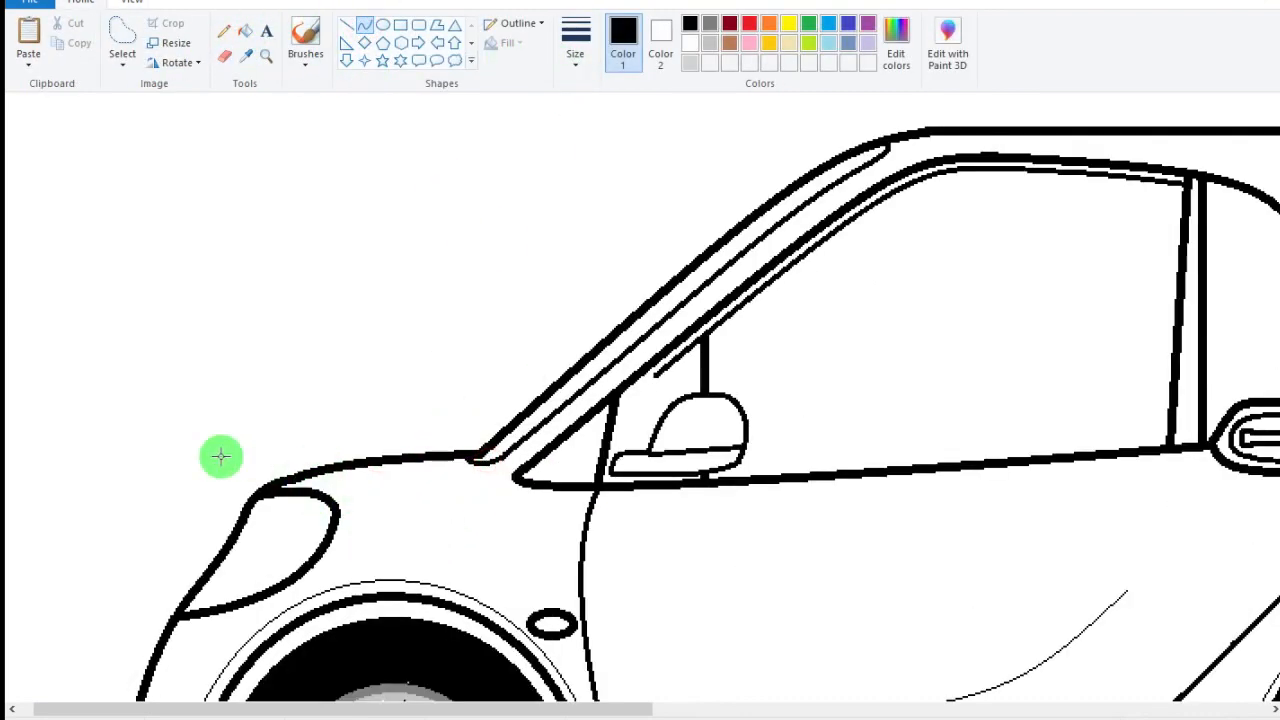
pyautogui.moveTo(314, 489); pyautogui.dragTo(515, 472)
pyautogui.click(401, 432)
pyautogui.click(407, 482)
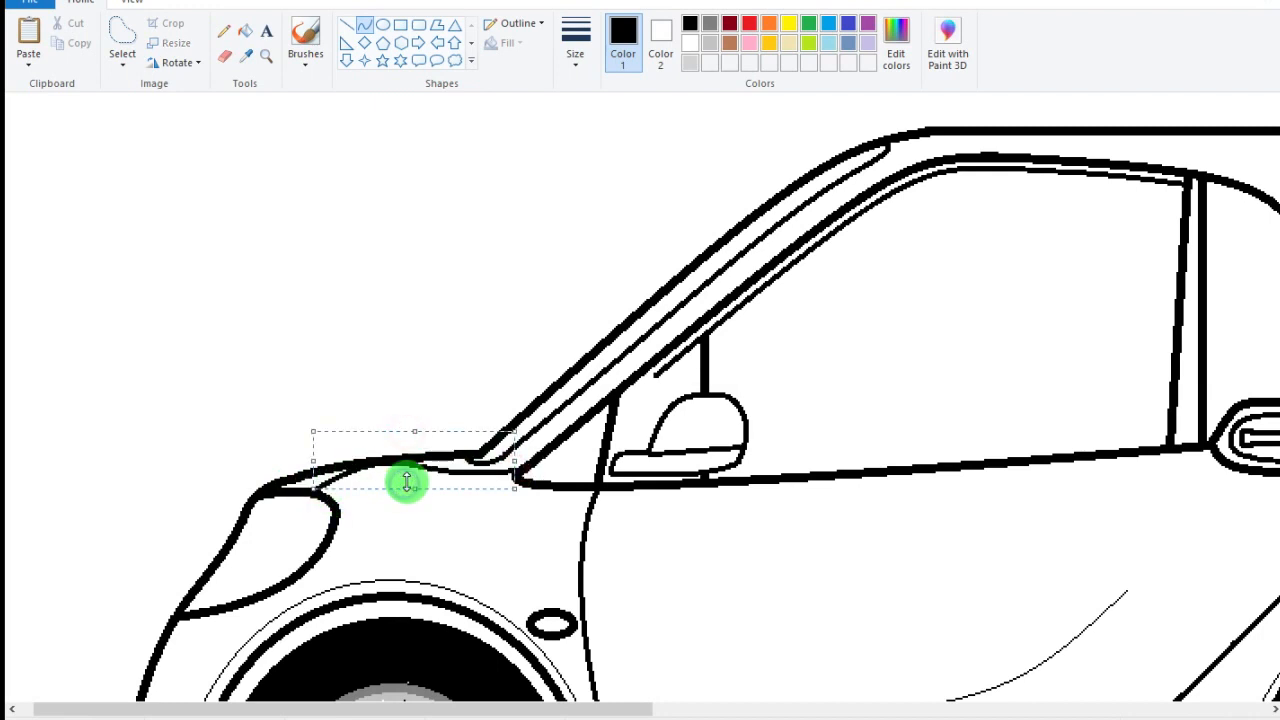
pyautogui.hotkey('ctrl', 'z')
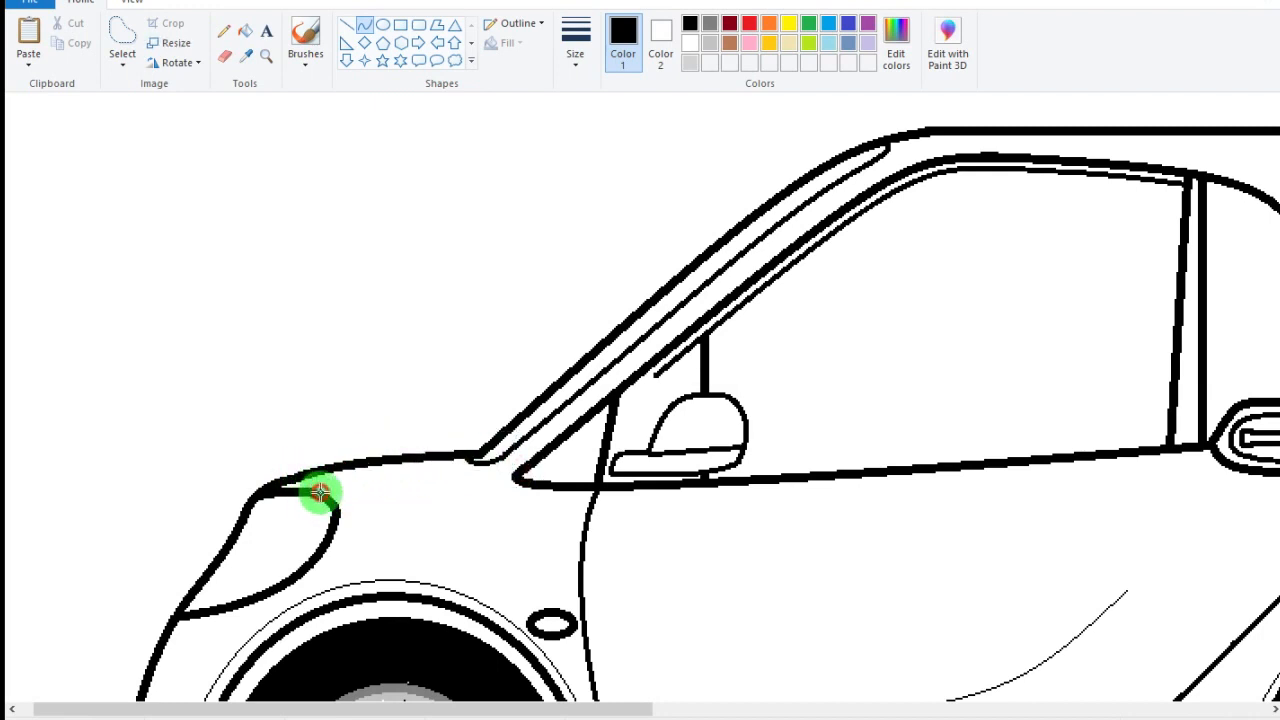
pyautogui.moveTo(320, 492); pyautogui.dragTo(473, 470)
pyautogui.click(334, 482)
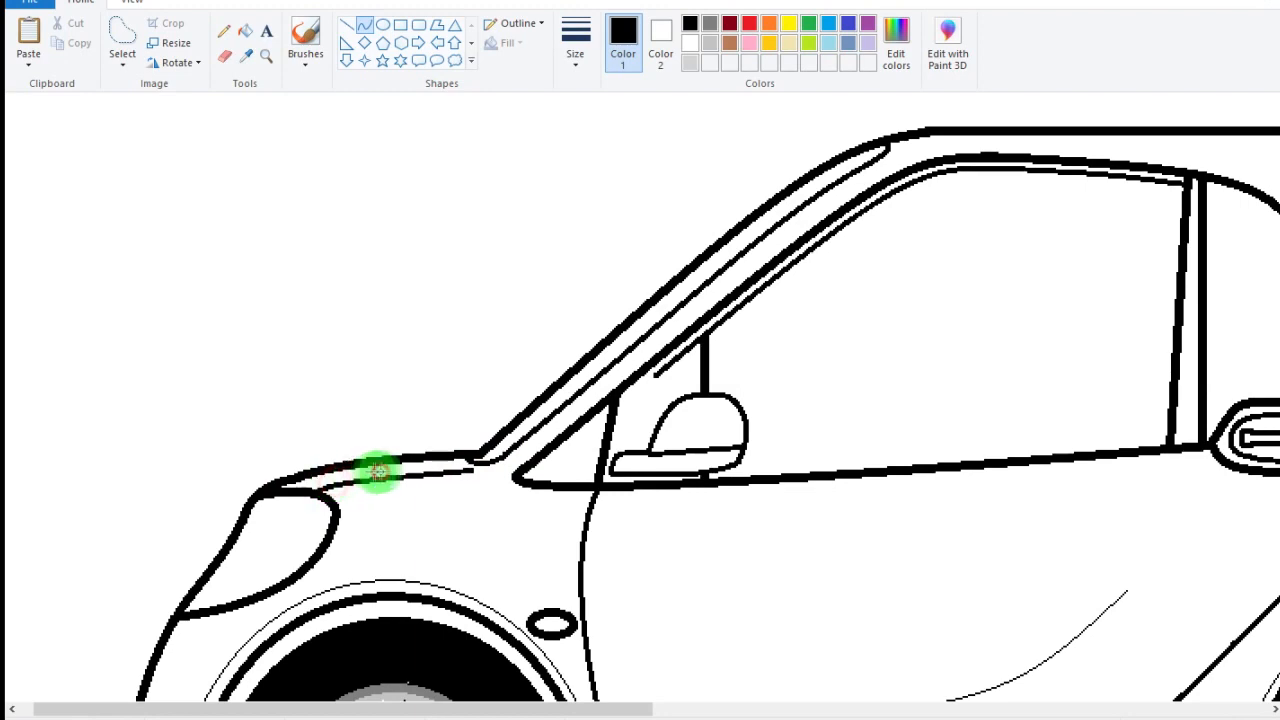
pyautogui.moveTo(378, 472); pyautogui.dragTo(412, 466)
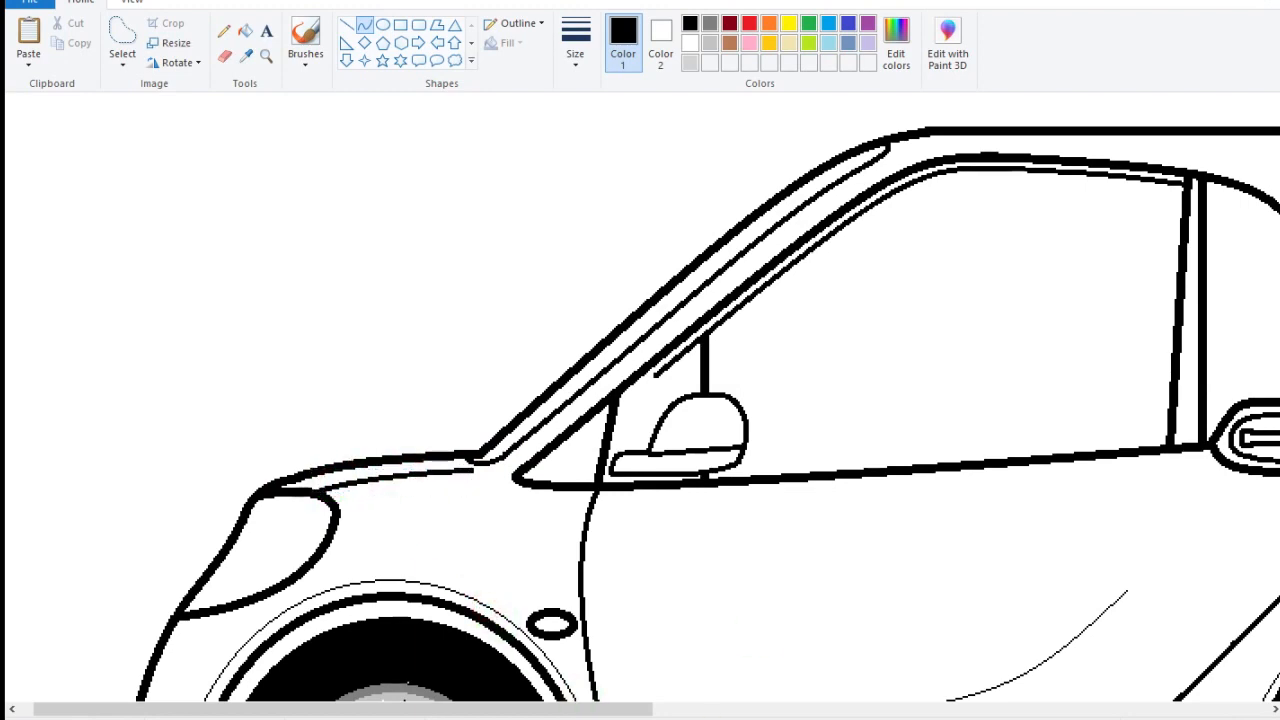
# - Delete the door's rounded rear corner below the handle recess and redraw it as a tighter curve joining the remaining ends
pyautogui.scroll(-3, 791, 530)
pyautogui.moveTo(622, 708); pyautogui.dragTo(843, 678)
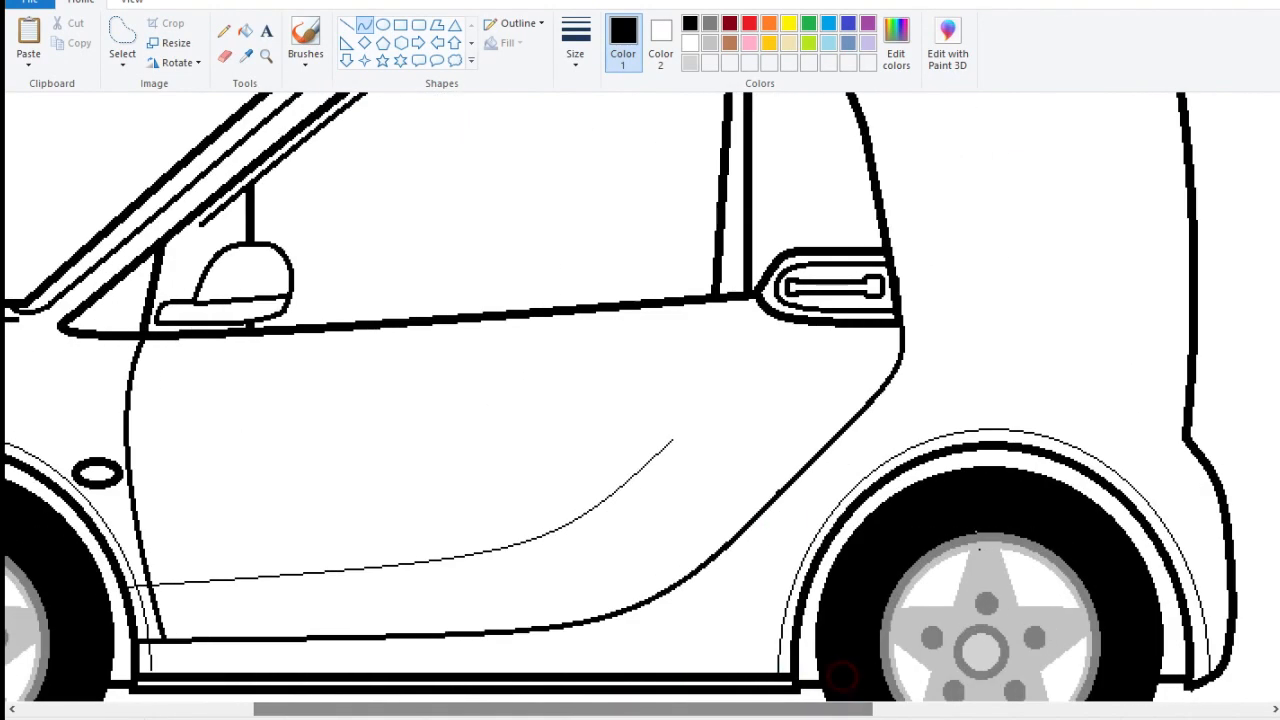
pyautogui.click(124, 40)
pyautogui.moveTo(828, 380)
pyautogui.mouseDown()
pyautogui.moveTo(949, 356)
pyautogui.moveTo(931, 324)
pyautogui.moveTo(914, 323)
pyautogui.moveTo(826, 377)
pyautogui.mouseUp()
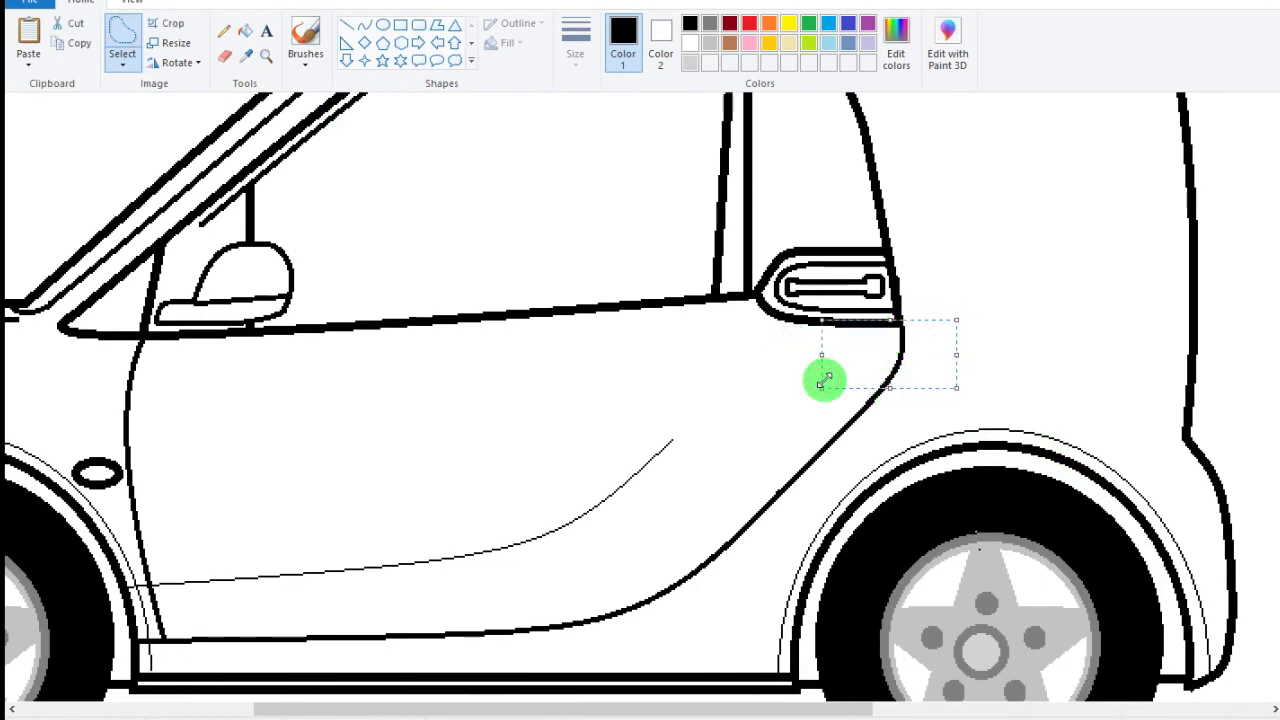
pyautogui.press('Delete')
pyautogui.moveTo(902, 326)
pyautogui.mouseDown()
pyautogui.moveTo(917, 334)
pyautogui.moveTo(890, 340)
pyautogui.mouseUp()
pyautogui.press('Delete')
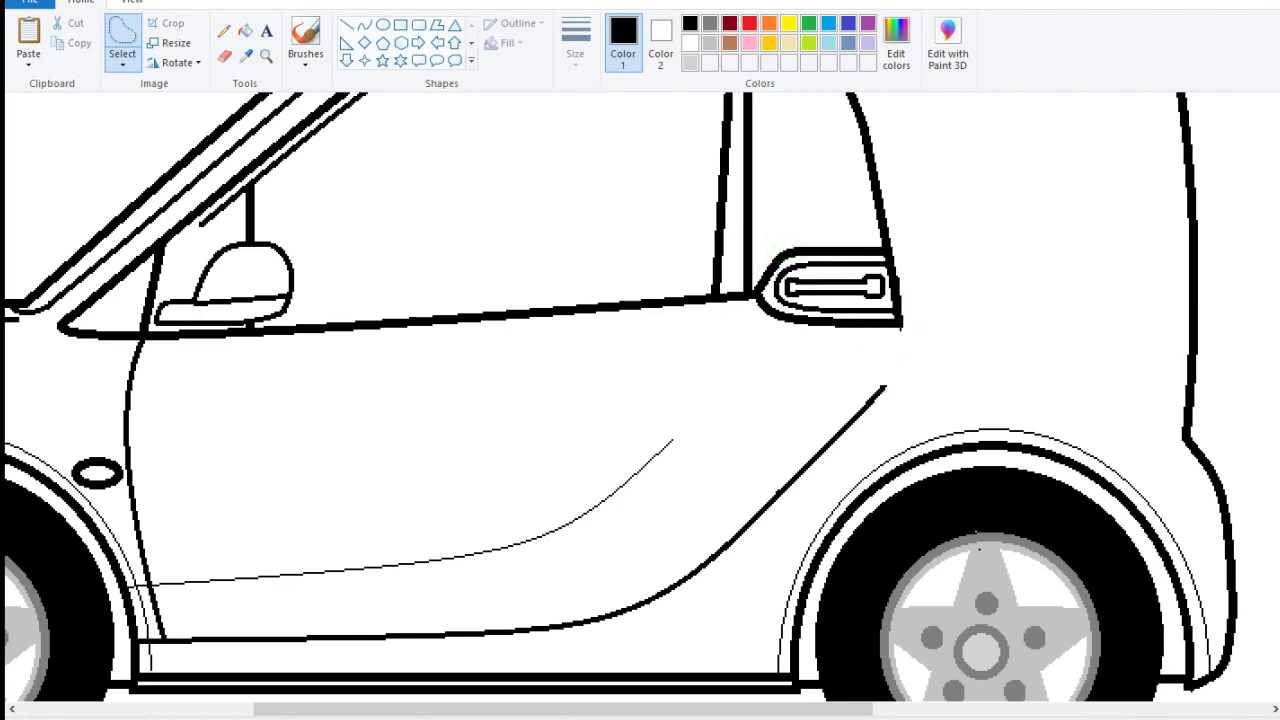
pyautogui.click(364, 24)
pyautogui.moveTo(882, 387)
pyautogui.mouseDown()
pyautogui.moveTo(900, 328)
pyautogui.moveTo(906, 363)
pyautogui.moveTo(905, 352)
pyautogui.mouseUp()
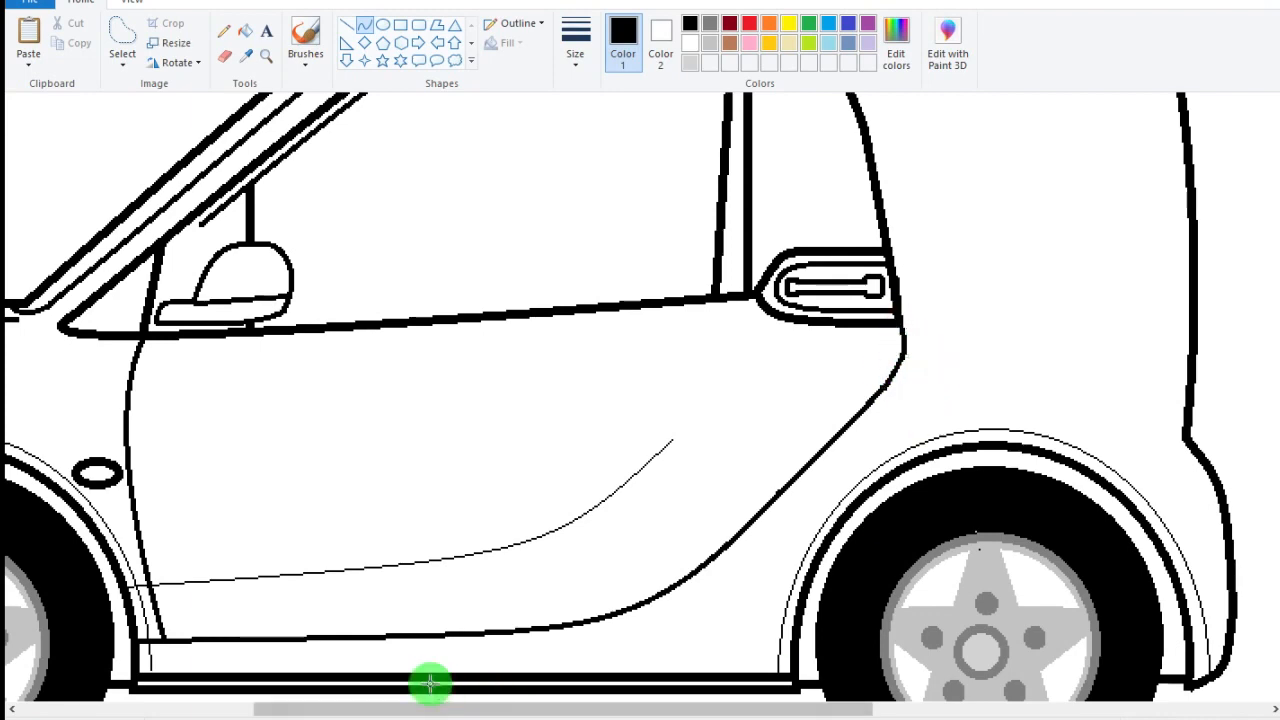
# - Draw a thick curved rear window line from the roof's rear end down and backward to the car's rear edge
pyautogui.moveTo(466, 708); pyautogui.dragTo(687, 703)
pyautogui.scroll(4, 676, 385)
pyautogui.scroll(-2, 470, 245)
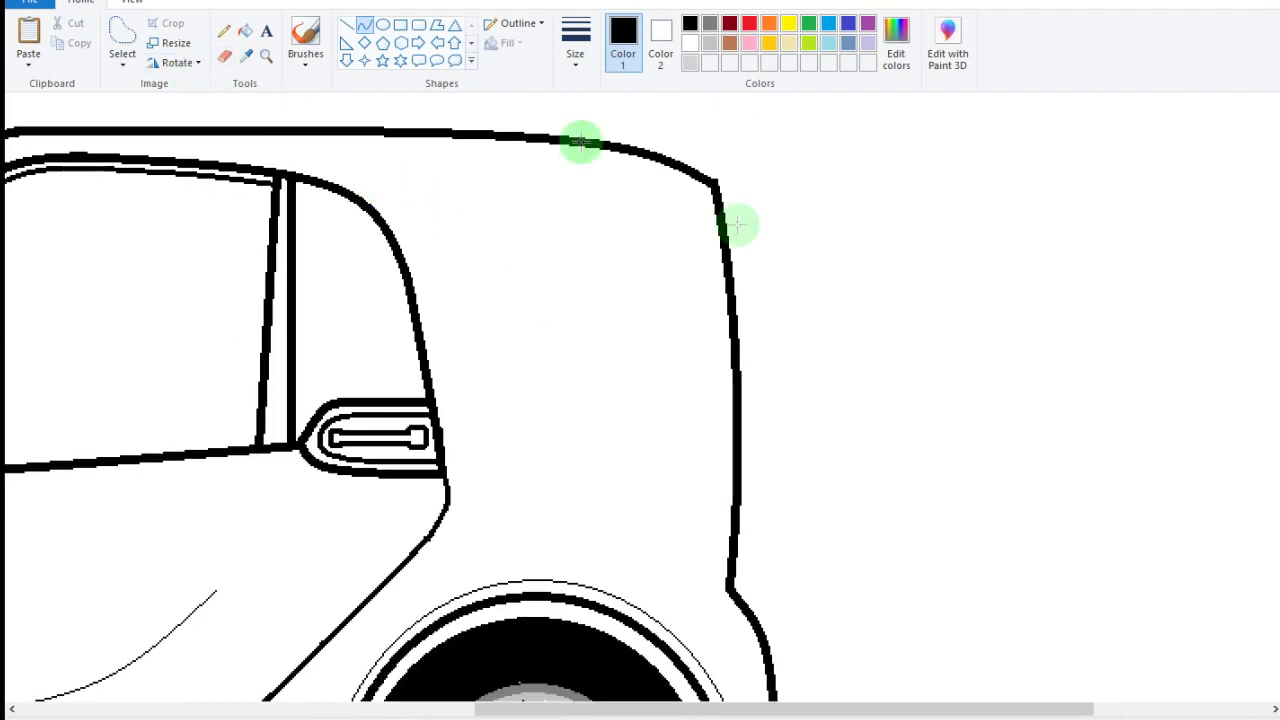
pyautogui.click(225, 57)
pyautogui.moveTo(705, 170)
pyautogui.mouseDown()
pyautogui.moveTo(675, 158)
pyautogui.moveTo(733, 205)
pyautogui.moveTo(709, 211)
pyautogui.moveTo(722, 202)
pyautogui.moveTo(714, 179)
pyautogui.moveTo(681, 162)
pyautogui.moveTo(714, 205)
pyautogui.moveTo(688, 176)
pyautogui.moveTo(575, 236)
pyautogui.moveTo(641, 310)
pyautogui.moveTo(623, 386)
pyautogui.moveTo(521, 142)
pyautogui.moveTo(533, 224)
pyautogui.moveTo(514, 208)
pyautogui.moveTo(586, 251)
pyautogui.mouseUp()
pyautogui.click(364, 24)
pyautogui.click(576, 50)
pyautogui.click(593, 155)
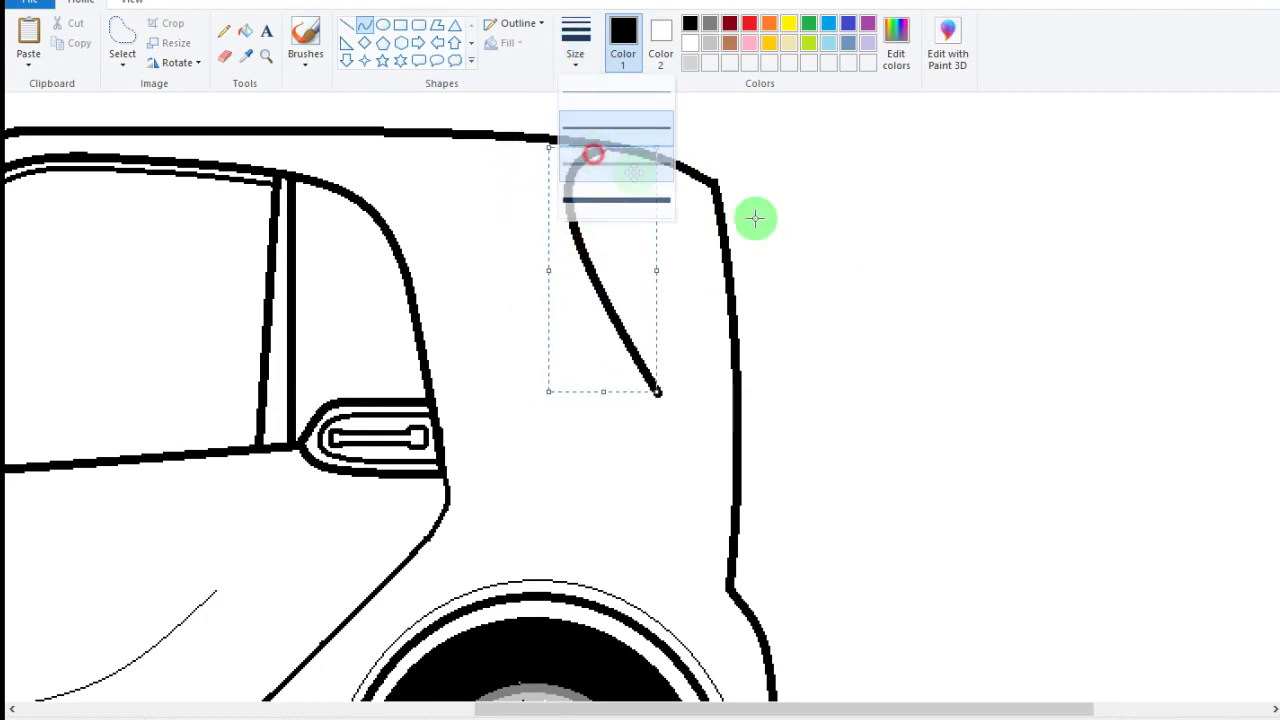
pyautogui.moveTo(656, 391); pyautogui.dragTo(699, 432)
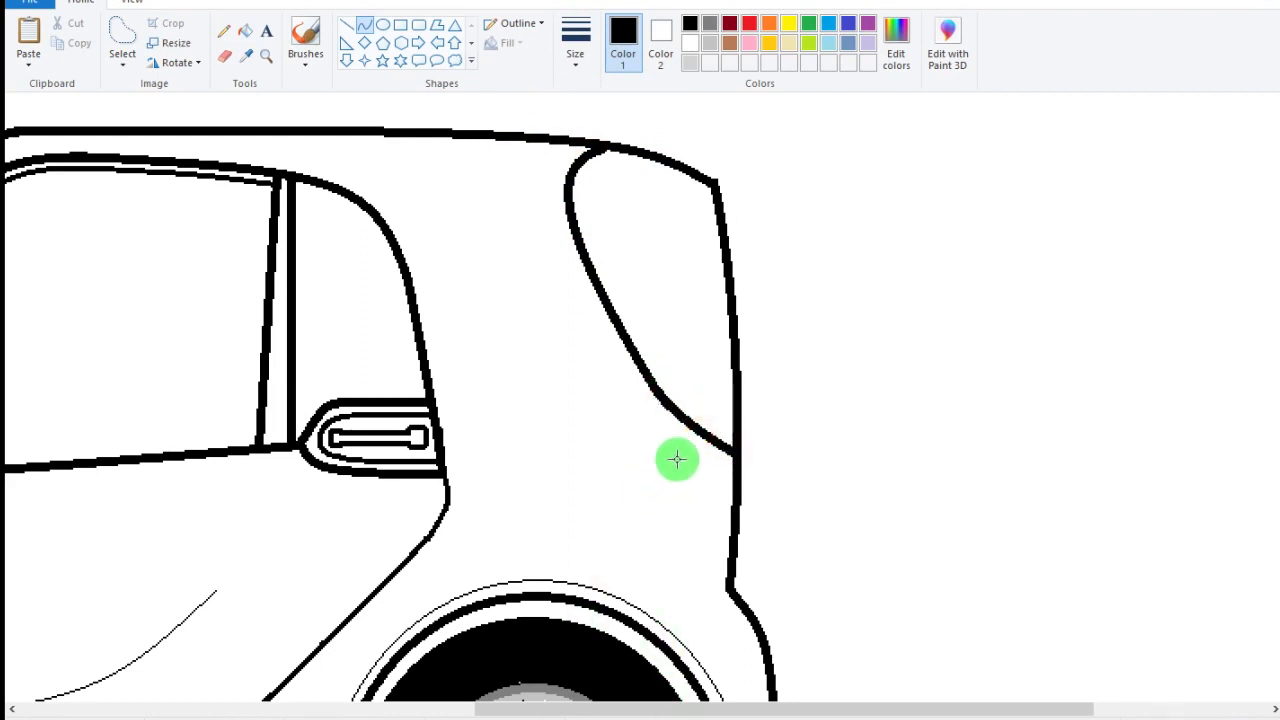
# - Draw a thick teardrop-shaped taillight outline below the rear window line and move it close to the car's rear edge
pyautogui.moveTo(677, 457); pyautogui.dragTo(704, 474)
pyautogui.click(757, 552)
pyautogui.click(661, 629)
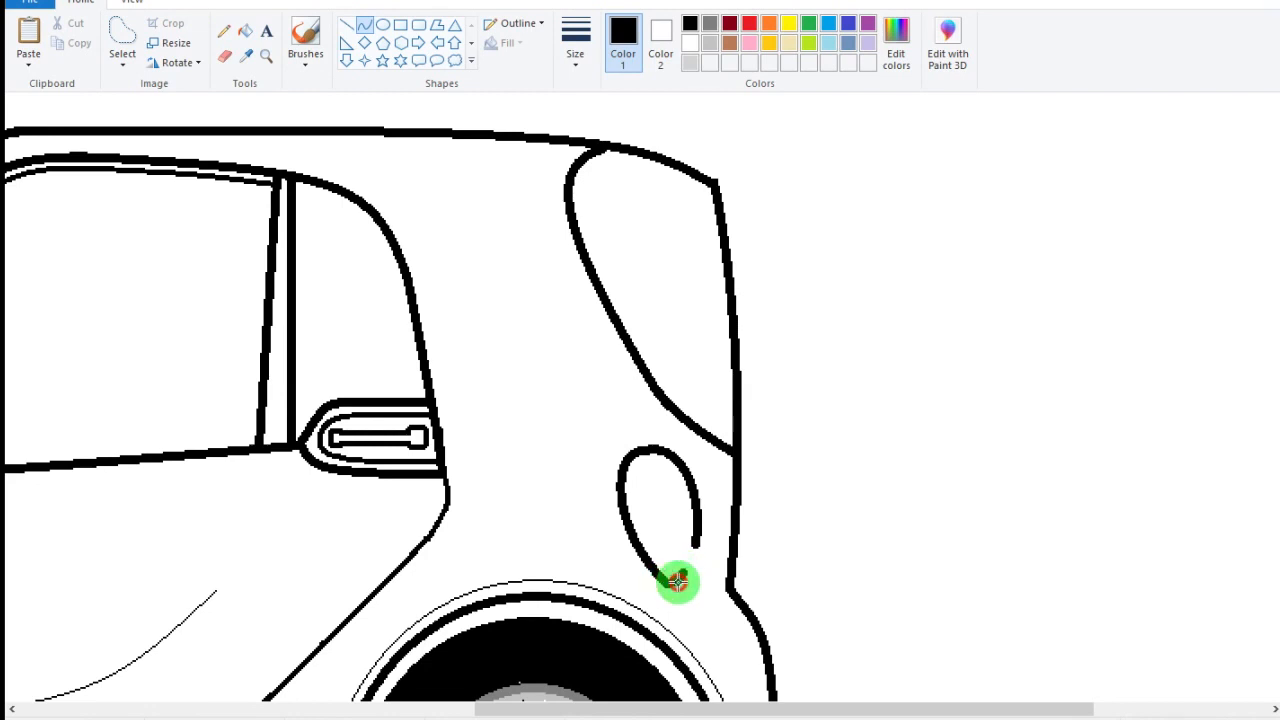
pyautogui.moveTo(678, 580); pyautogui.dragTo(692, 548)
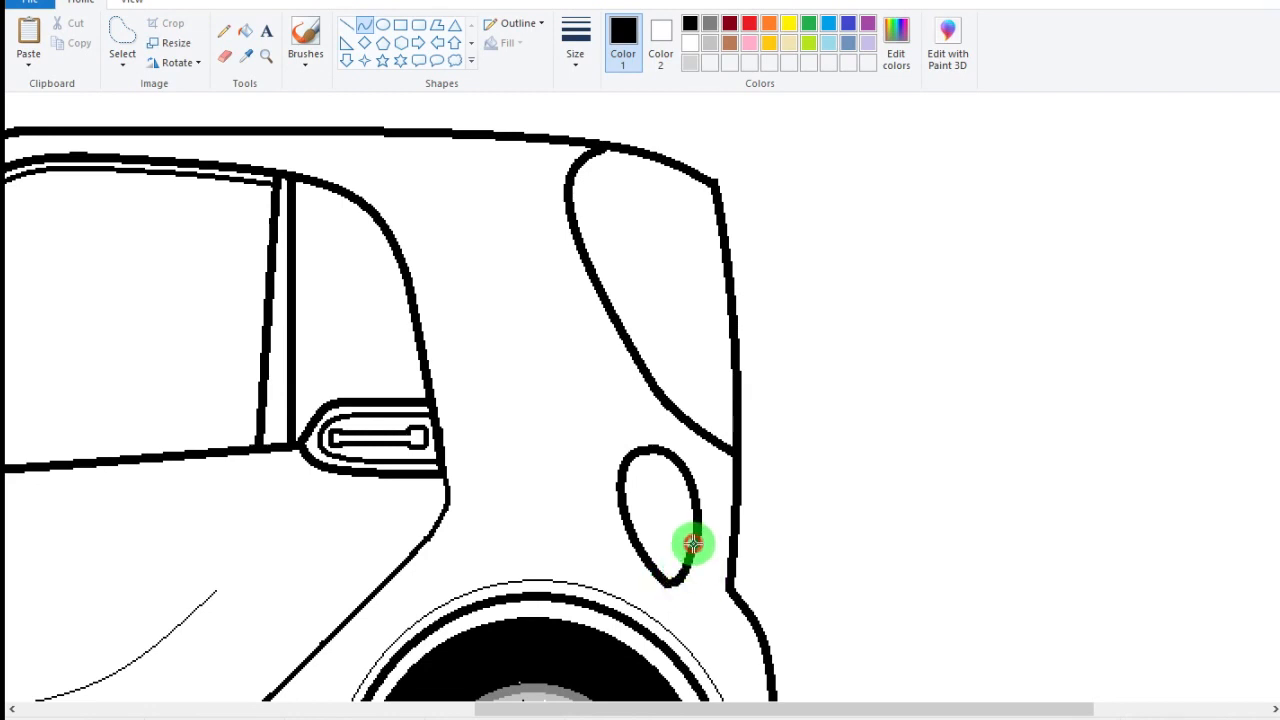
pyautogui.click(757, 563)
pyautogui.click(120, 35)
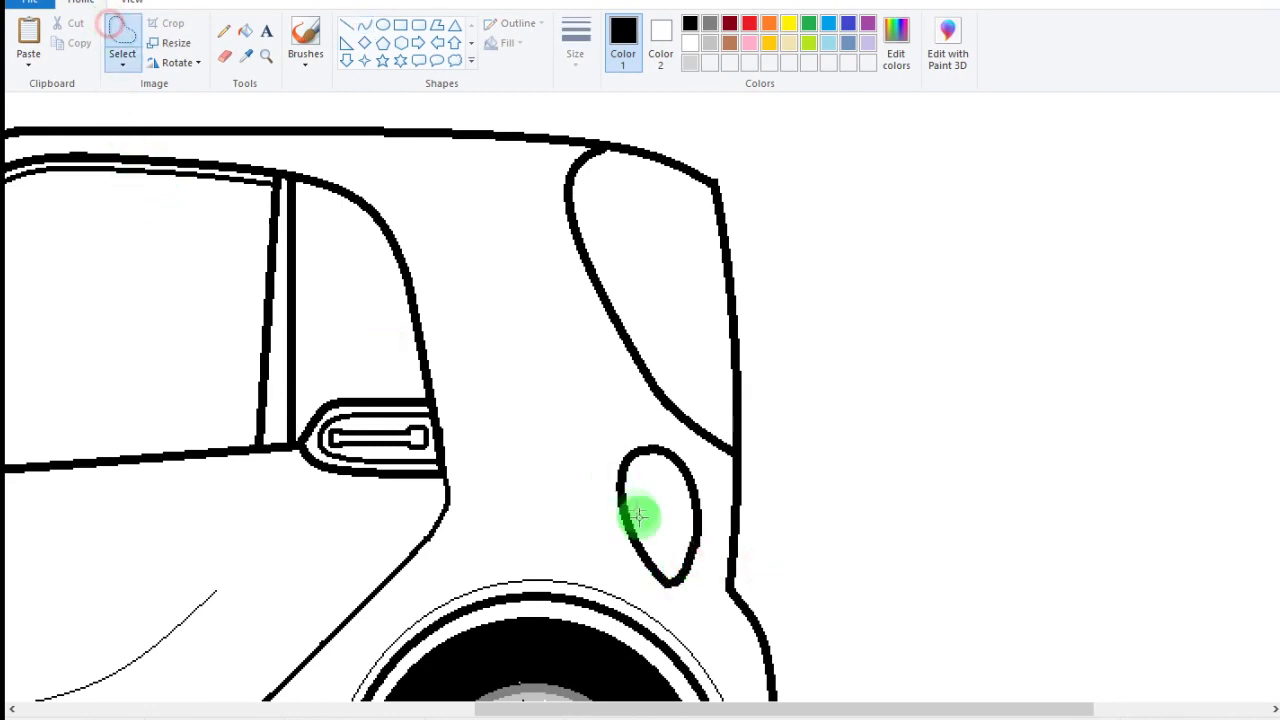
pyautogui.moveTo(569, 413)
pyautogui.mouseDown()
pyautogui.moveTo(626, 407)
pyautogui.moveTo(692, 460)
pyautogui.moveTo(710, 528)
pyautogui.moveTo(692, 603)
pyautogui.moveTo(620, 578)
pyautogui.moveTo(556, 480)
pyautogui.moveTo(569, 414)
pyautogui.mouseUp()
pyautogui.moveTo(622, 496); pyautogui.dragTo(650, 488)
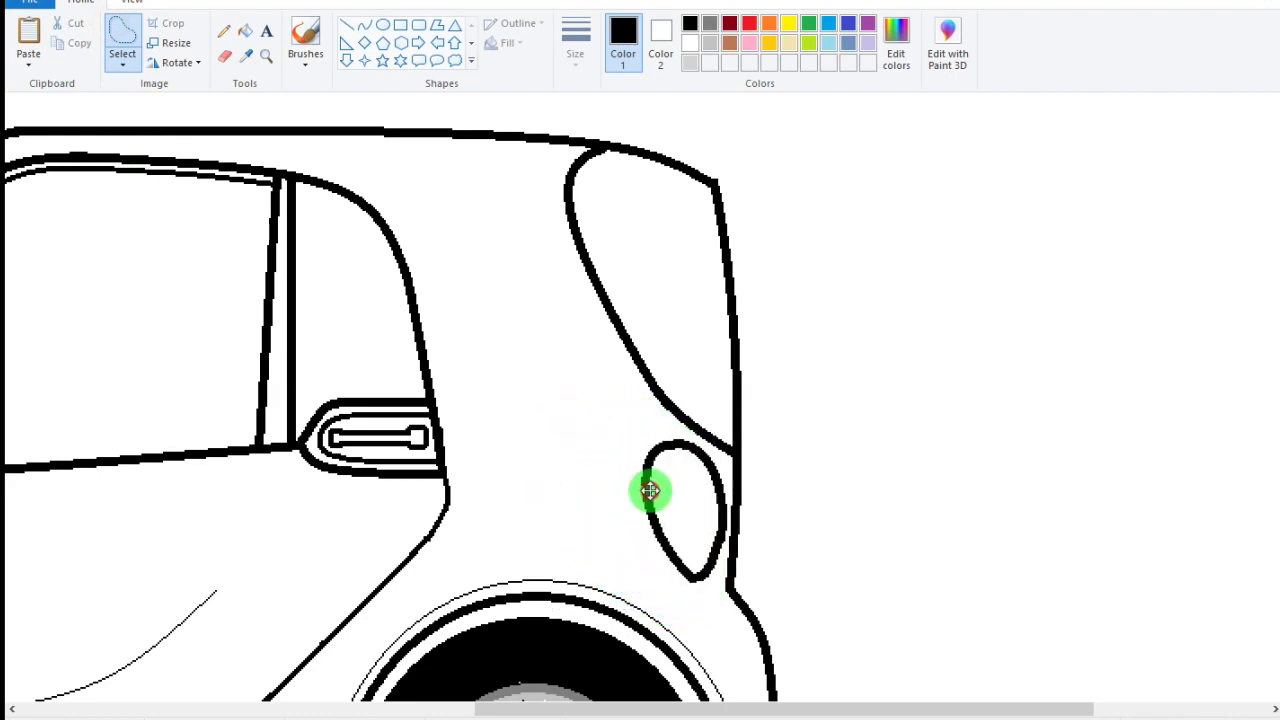
# - Draw a thick curve from the shortened roof's rear end, bulging out past the rear edge as a spoiler and returning below it
pyautogui.click(364, 24)
pyautogui.moveTo(669, 163); pyautogui.dragTo(674, 220)
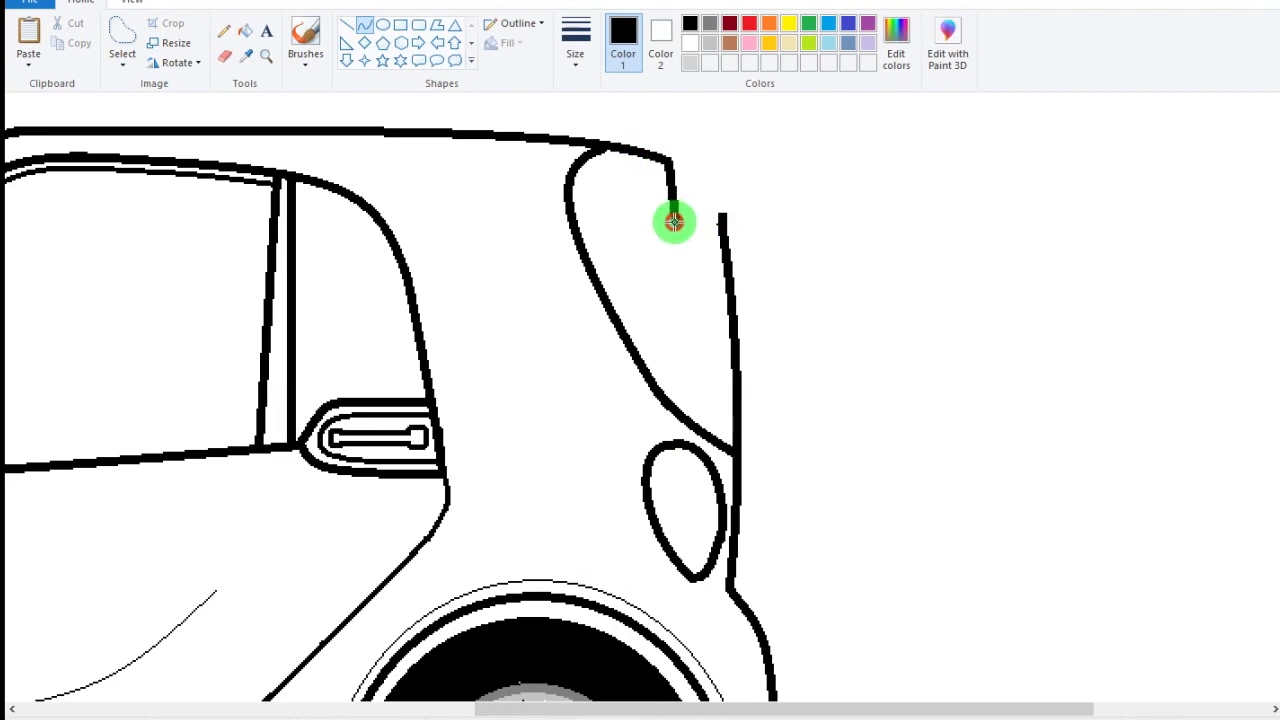
pyautogui.moveTo(665, 157); pyautogui.dragTo(816, 213)
# - Delete the joint between roof and spoiler and redraw it as a smooth curve running from the roofline into the spoiler's upper edge
pyautogui.click(124, 36)
pyautogui.moveTo(650, 130)
pyautogui.mouseDown()
pyautogui.moveTo(624, 165)
pyautogui.moveTo(740, 185)
pyautogui.moveTo(743, 140)
pyautogui.moveTo(645, 131)
pyautogui.moveTo(633, 148)
pyautogui.moveTo(746, 188)
pyautogui.mouseUp()
pyautogui.press('Delete')
pyautogui.click(365, 24)
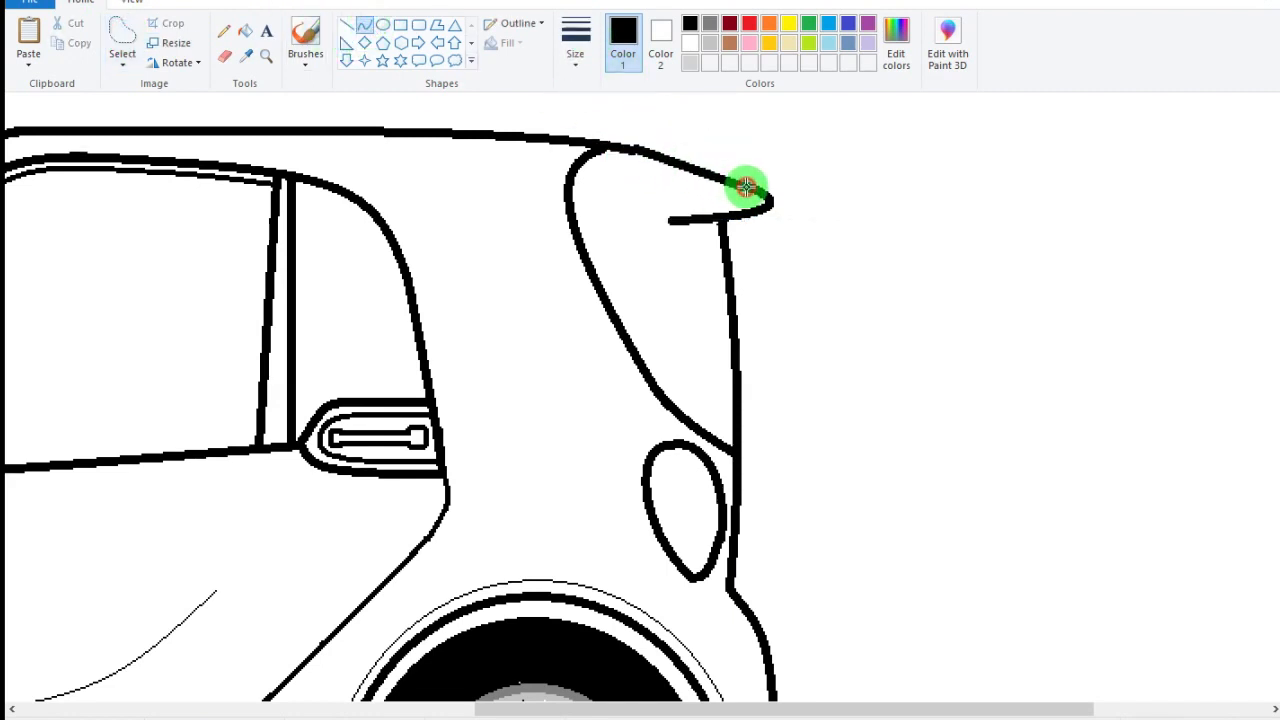
pyautogui.hotkey('ctrl', 'z')
pyautogui.moveTo(634, 149); pyautogui.dragTo(714, 175)
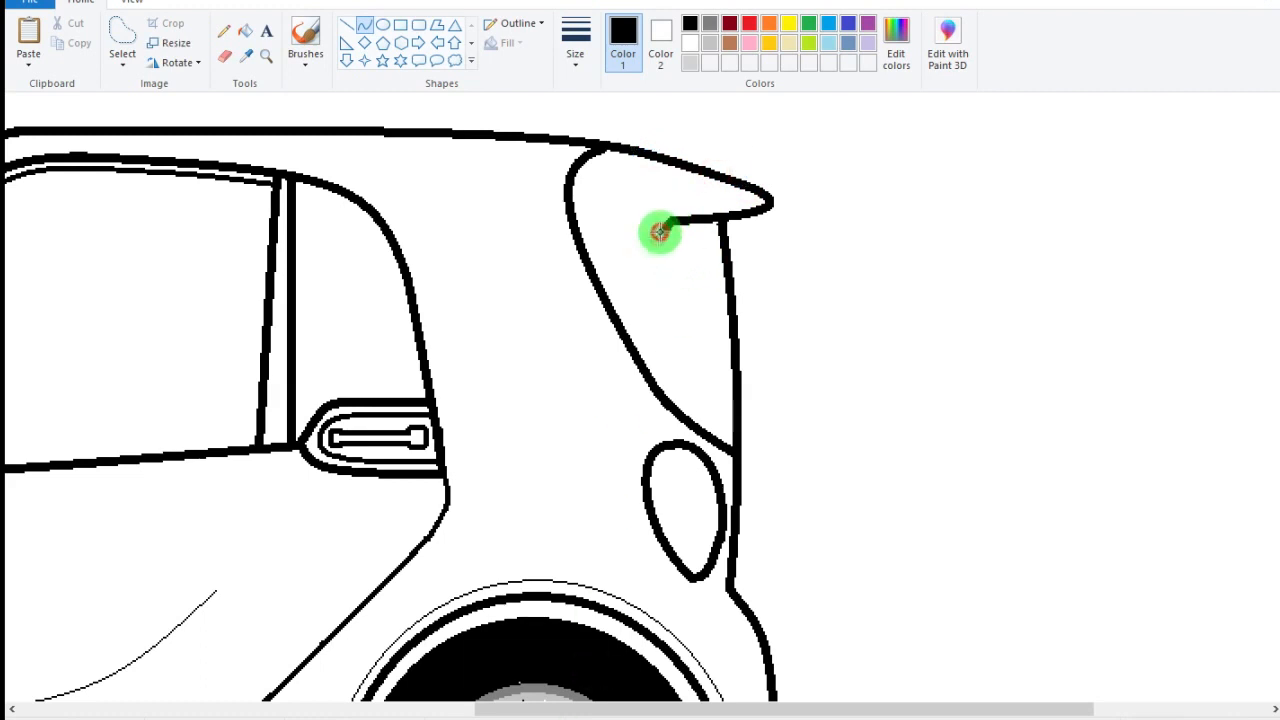
# - Draw a thick curved inner rear window line from the inner end of the spoiler's underside downward, following the outer window line
pyautogui.moveTo(668, 220); pyautogui.dragTo(685, 347)
pyautogui.moveTo(666, 220); pyautogui.dragTo(620, 246)
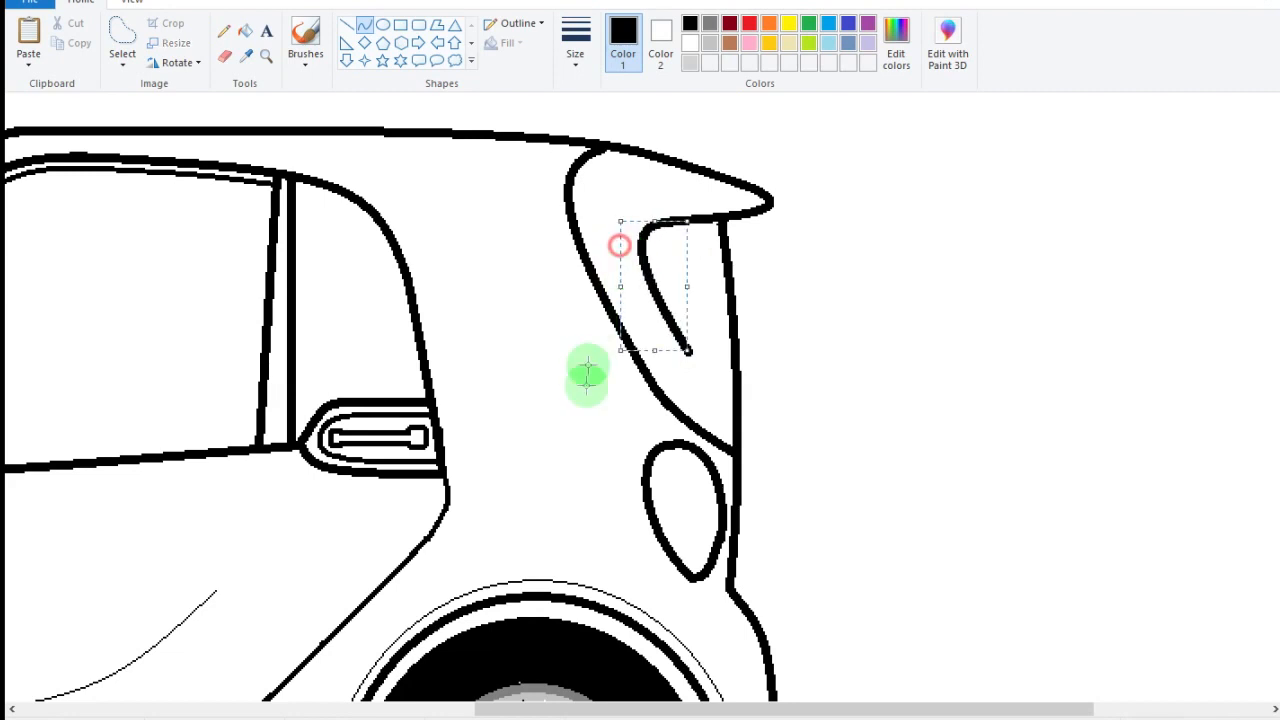
pyautogui.click(586, 387)
pyautogui.moveTo(686, 349)
pyautogui.mouseDown()
pyautogui.moveTo(737, 404)
pyautogui.moveTo(684, 374)
pyautogui.mouseUp()
pyautogui.click(692, 355)
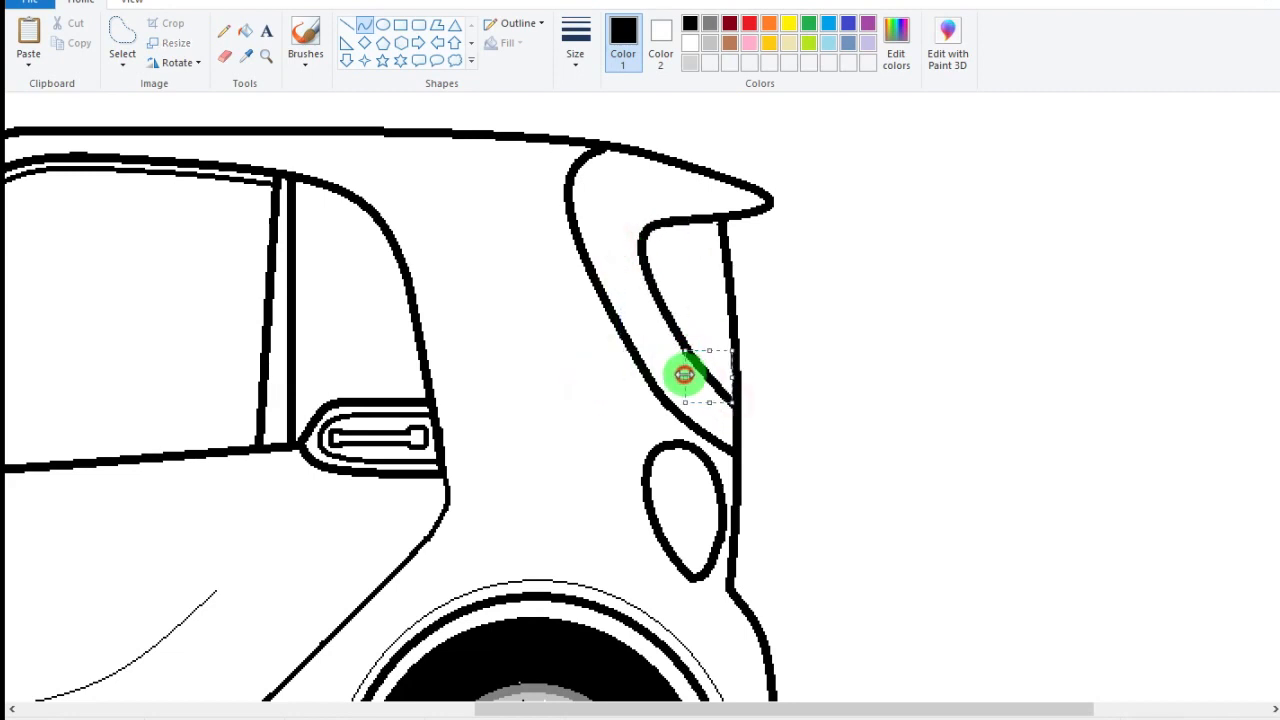
pyautogui.hotkey('ctrl', 'z')
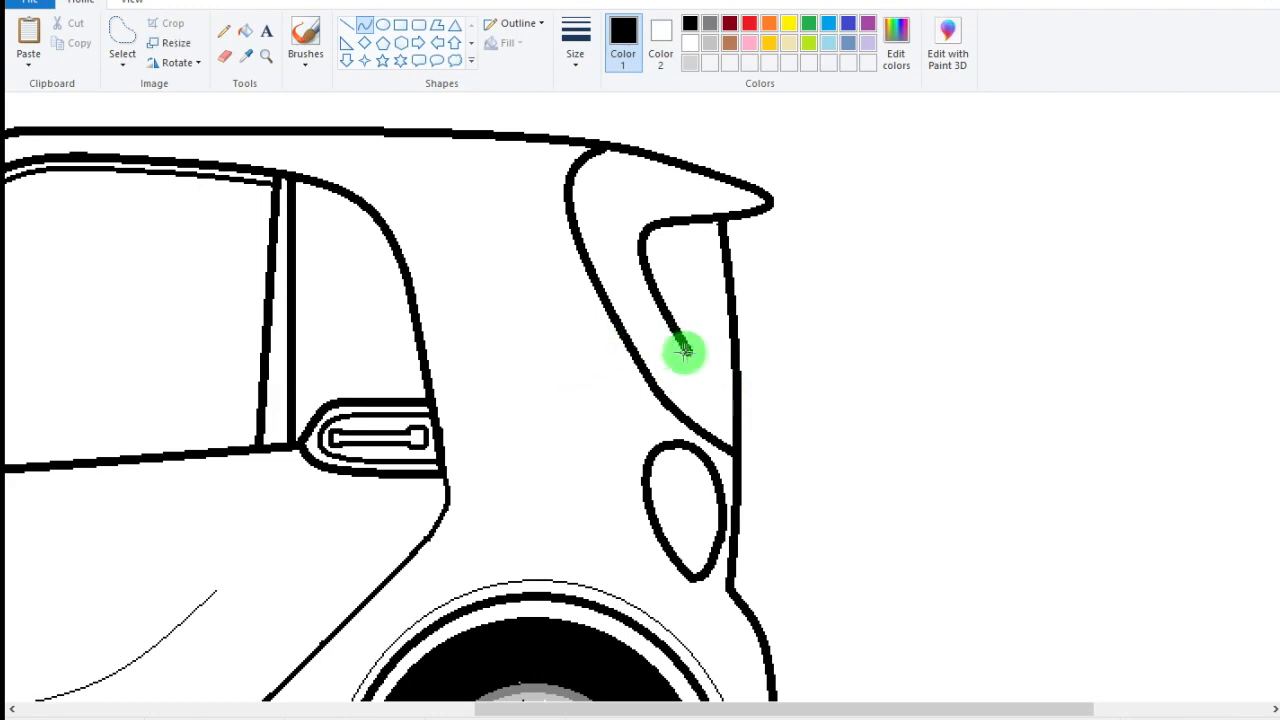
# - Extend the inner rear window line with a slightly bent segment from its lower end to the car's rear edge
pyautogui.moveTo(688, 352); pyautogui.dragTo(726, 386)
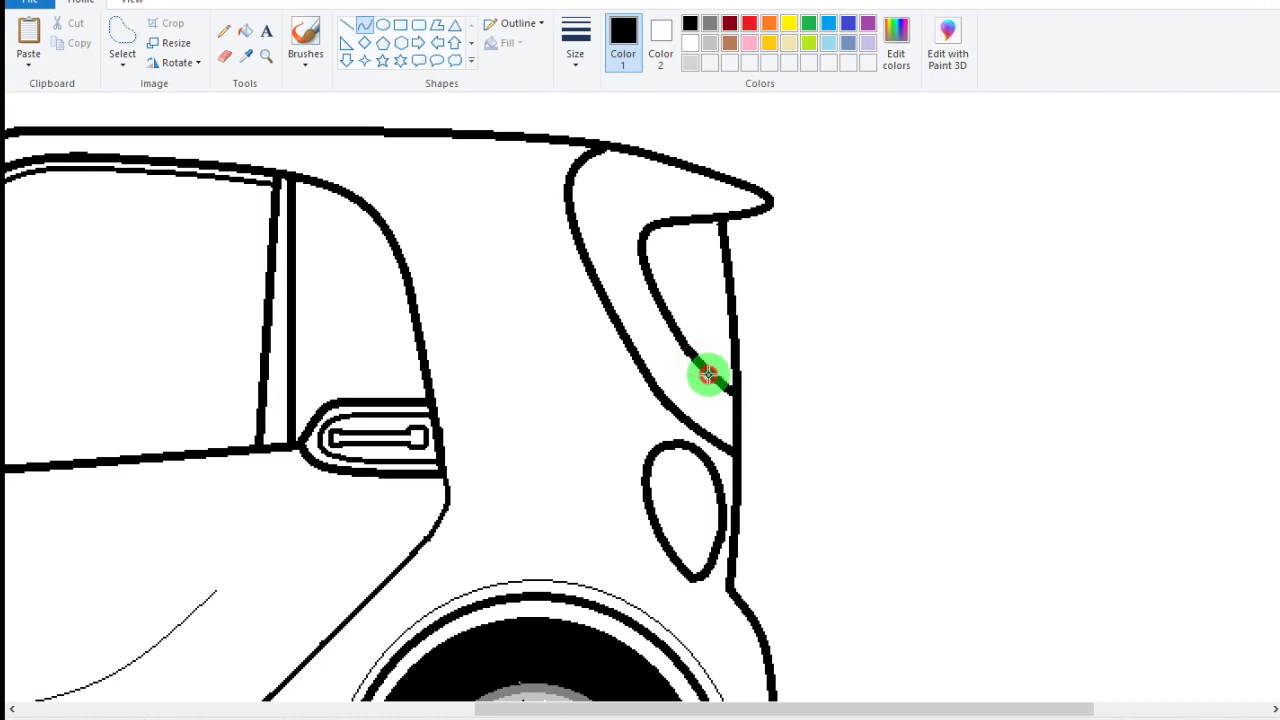
pyautogui.moveTo(708, 375); pyautogui.dragTo(702, 377)
pyautogui.click(582, 619)
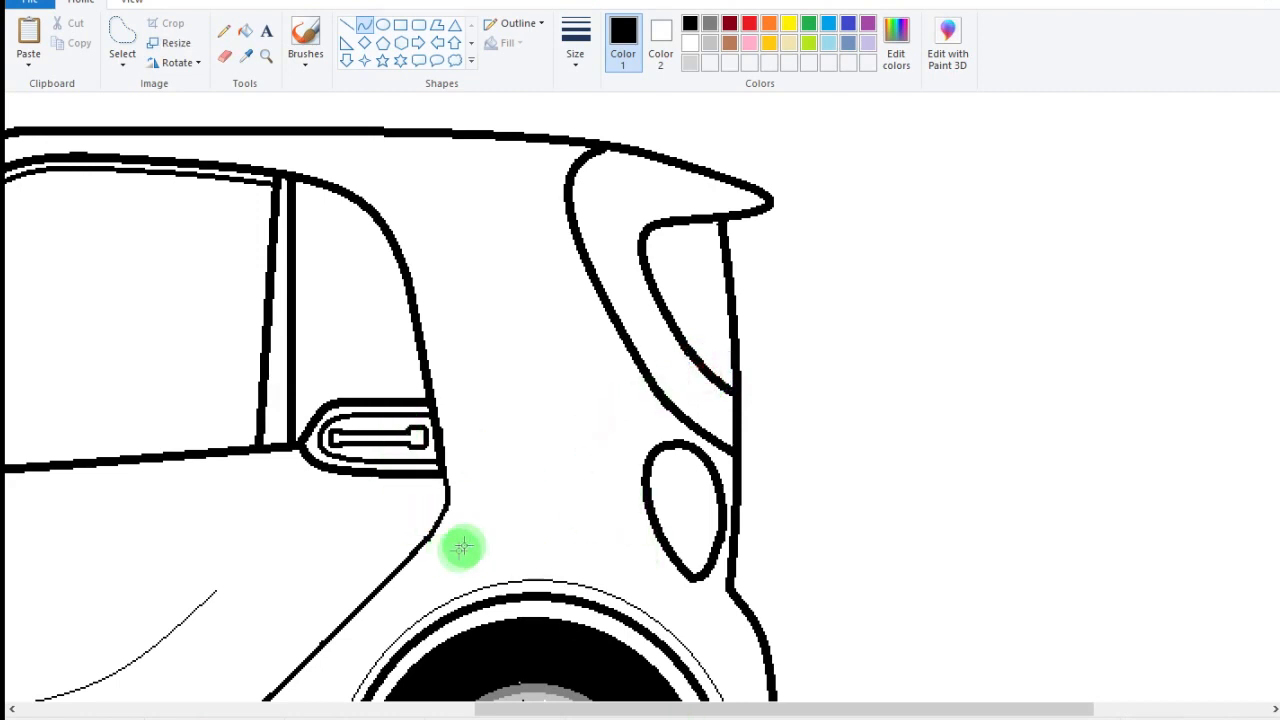
# - Start the side air intake above the rear wheel arch with a thick curve for its front and upper edges
pyautogui.moveTo(461, 546)
pyautogui.mouseDown()
pyautogui.moveTo(542, 480)
pyautogui.moveTo(480, 492)
pyautogui.moveTo(570, 562)
pyautogui.mouseUp()
pyautogui.moveTo(557, 491); pyautogui.dragTo(588, 500)
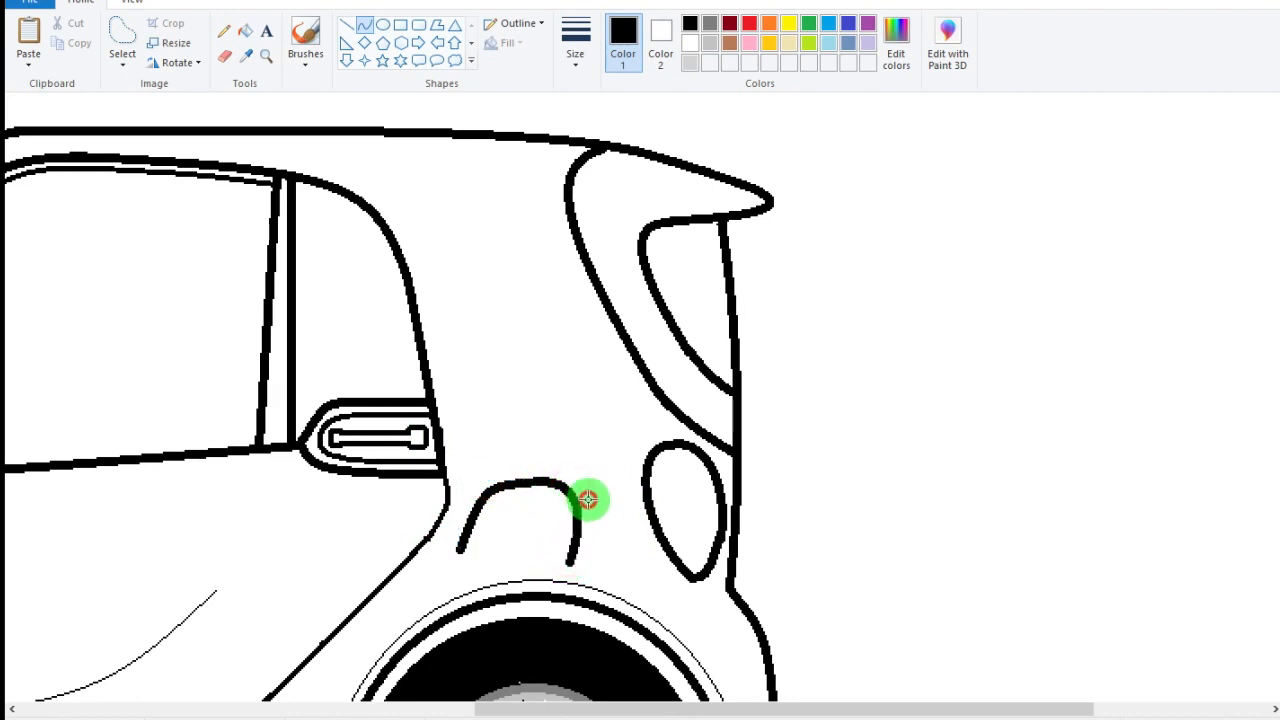
pyautogui.click(477, 566)
pyautogui.hotkey('ctrl', 'z')
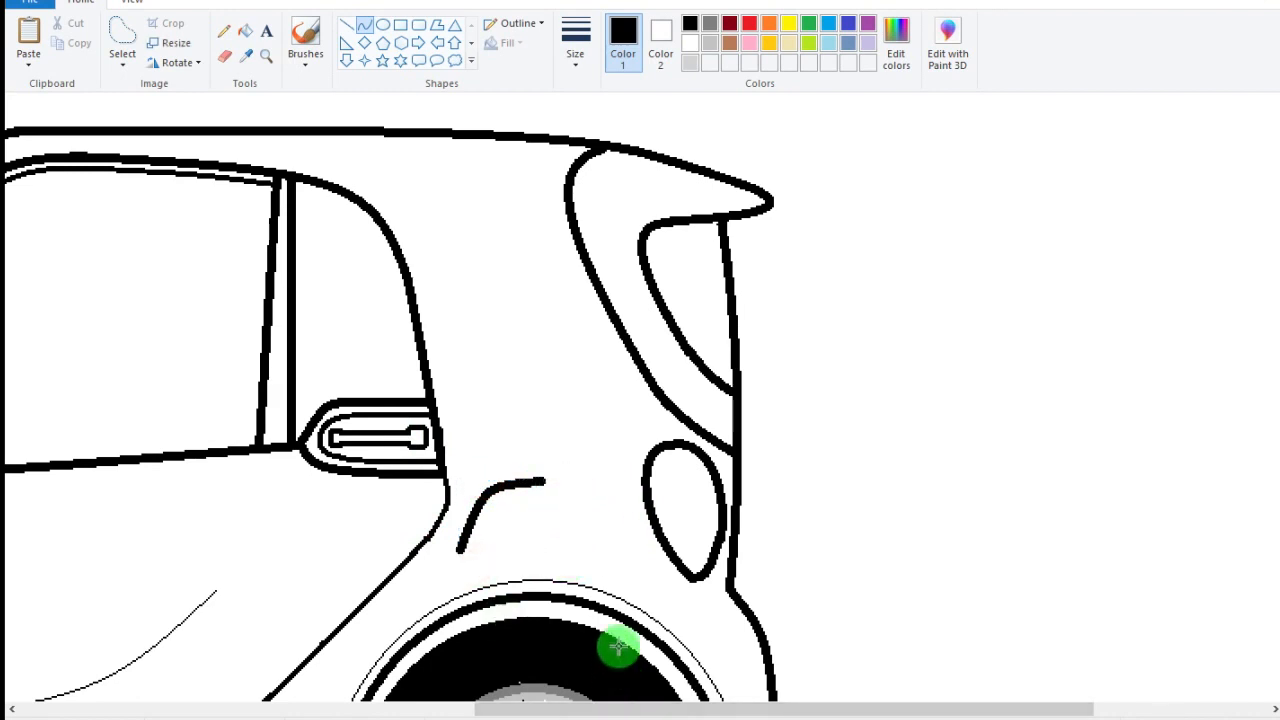
pyautogui.moveTo(540, 486); pyautogui.dragTo(566, 586)
pyautogui.hotkey('ctrl', 'z')
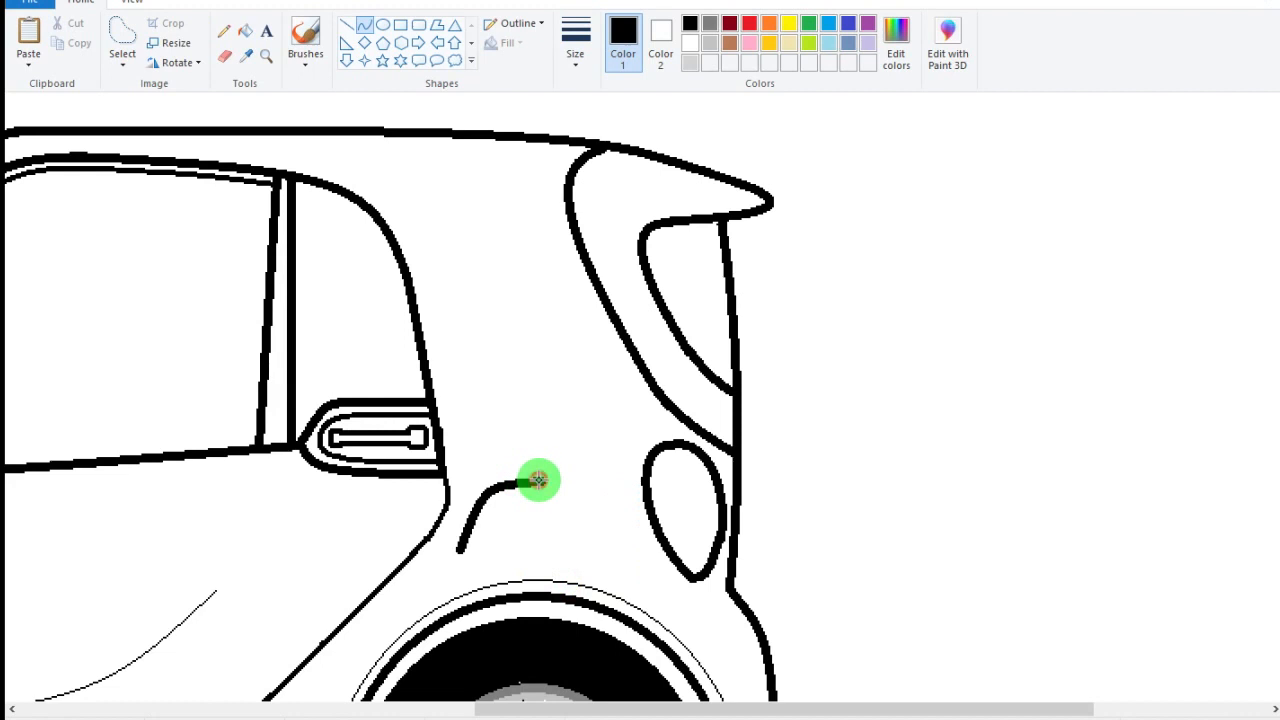
# - Draw the air intake's rounded rear edge and its lower edge running forward above the wheel arch
pyautogui.moveTo(538, 480); pyautogui.dragTo(527, 565)
pyautogui.moveTo(527, 565); pyautogui.dragTo(592, 528)
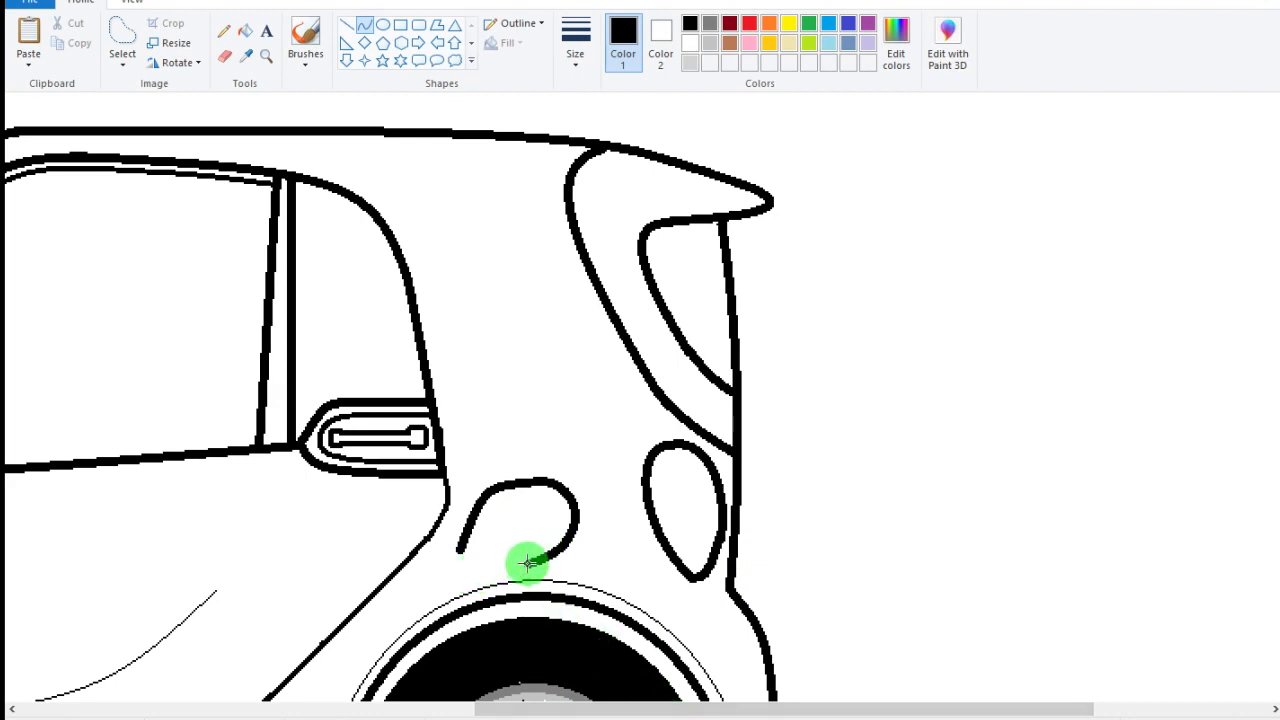
pyautogui.moveTo(526, 562); pyautogui.dragTo(457, 572)
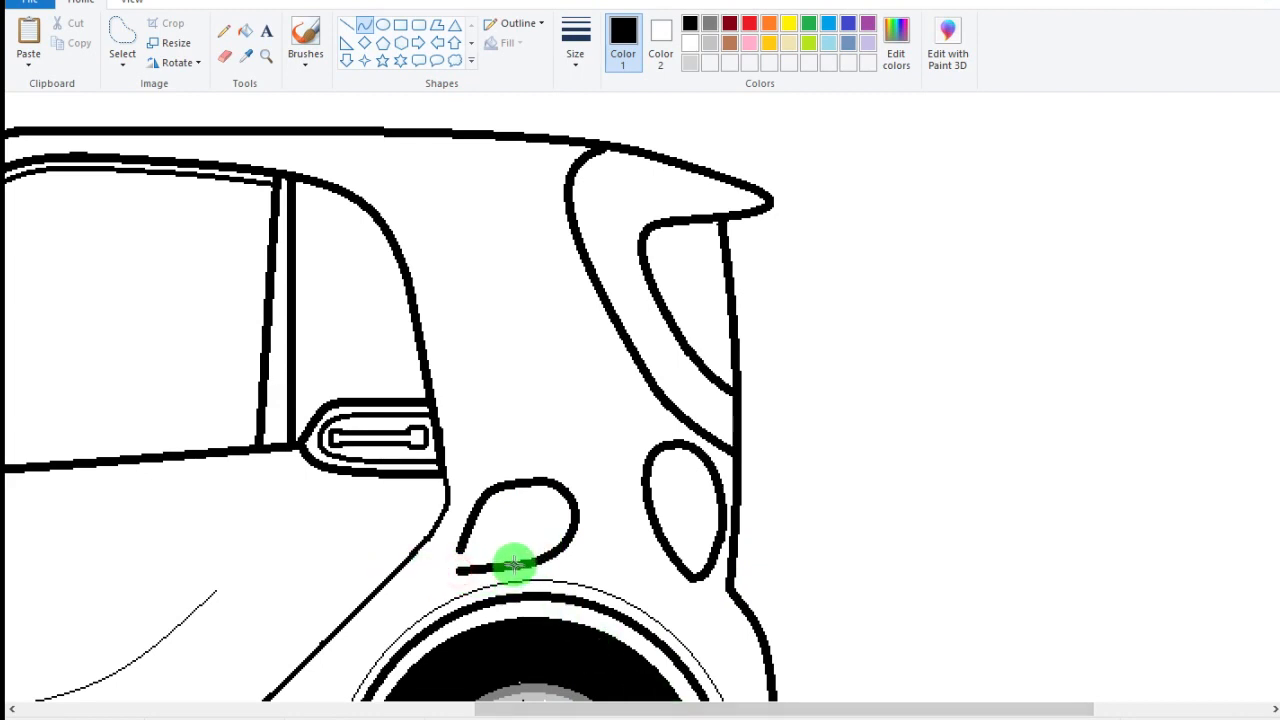
# - Erase the uneven line ends at the intake's lower front corner and close the gap with a short, slightly curved line
pyautogui.click(224, 56)
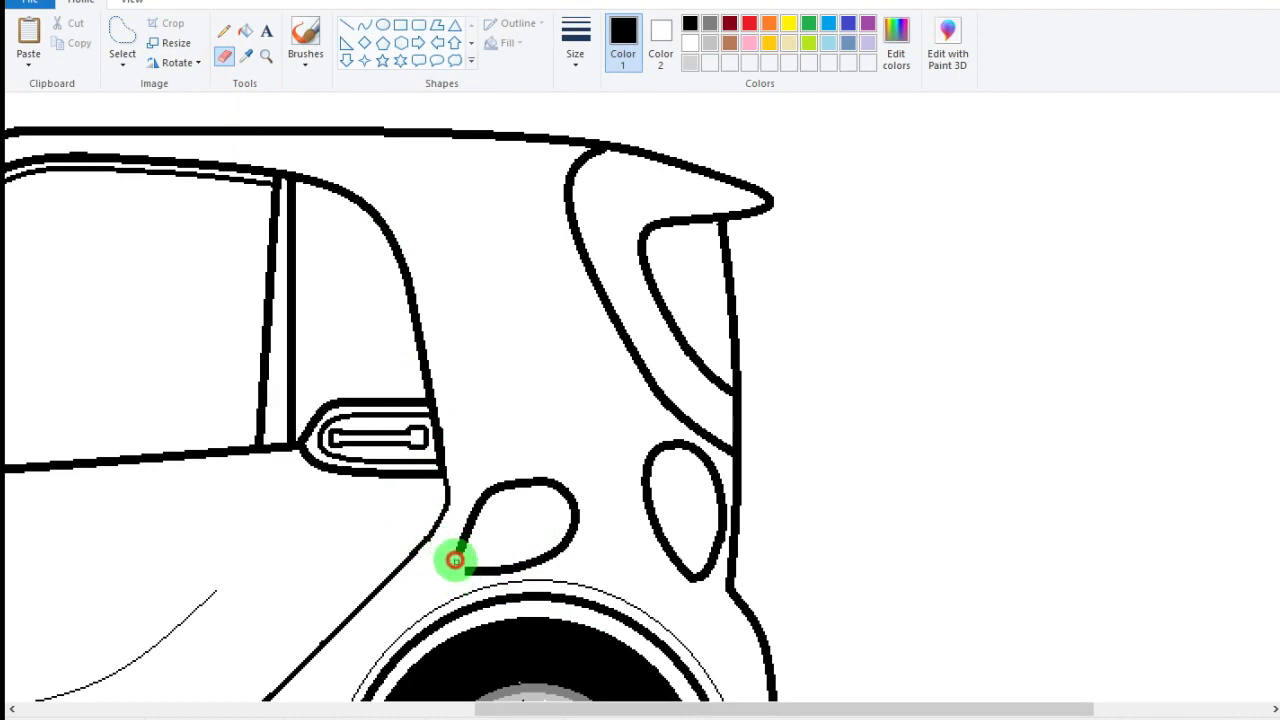
pyautogui.moveTo(455, 560); pyautogui.dragTo(461, 540)
pyautogui.click(362, 23)
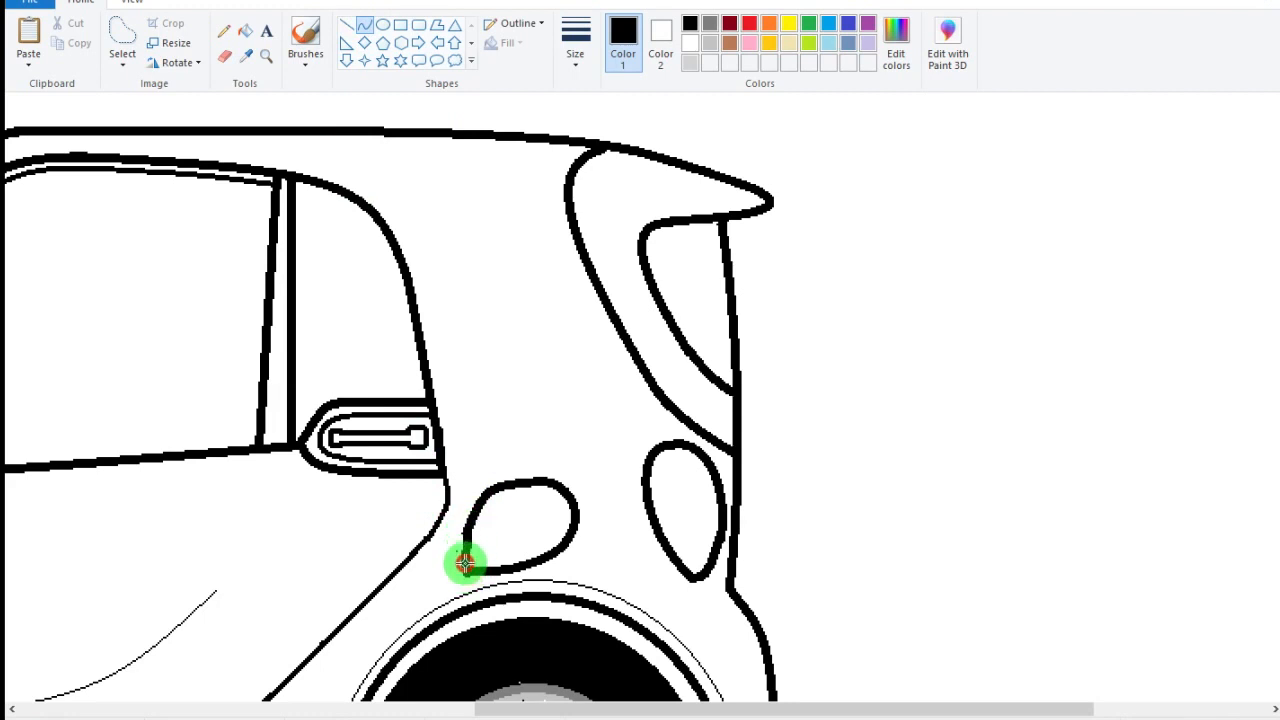
pyautogui.hotkey('ctrl', 'z')
pyautogui.click(226, 56)
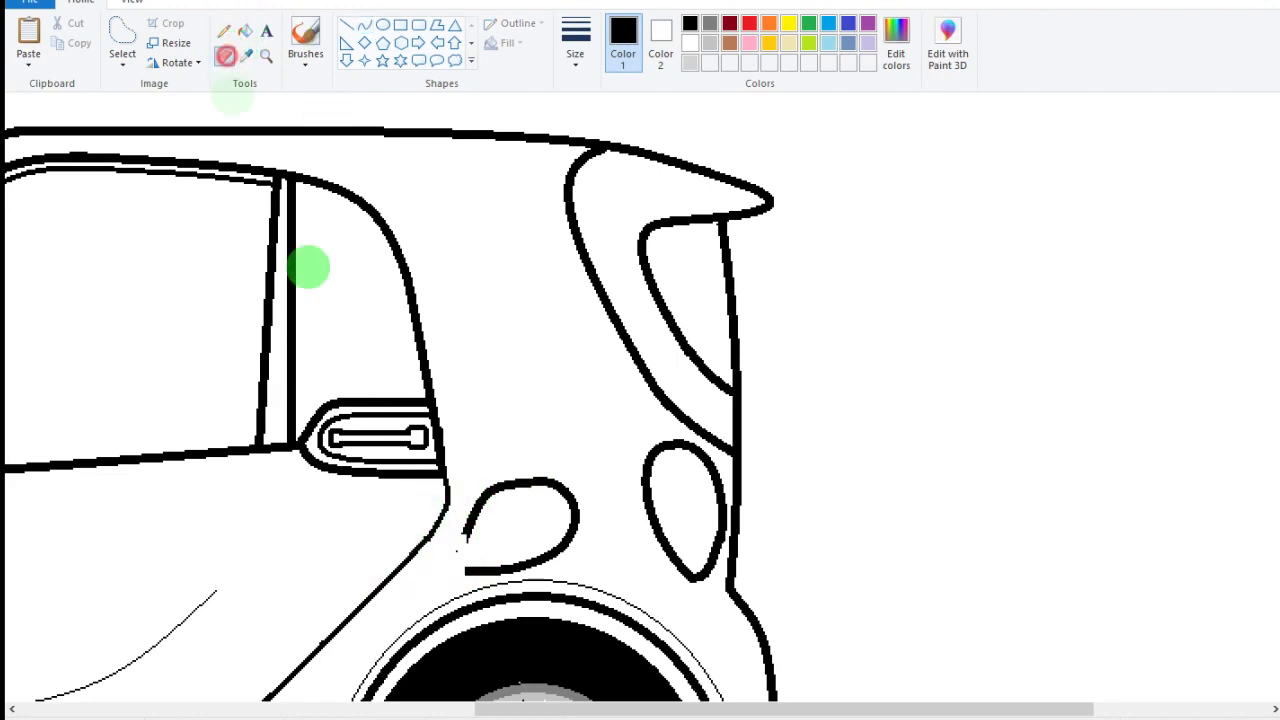
pyautogui.moveTo(458, 550); pyautogui.dragTo(450, 551)
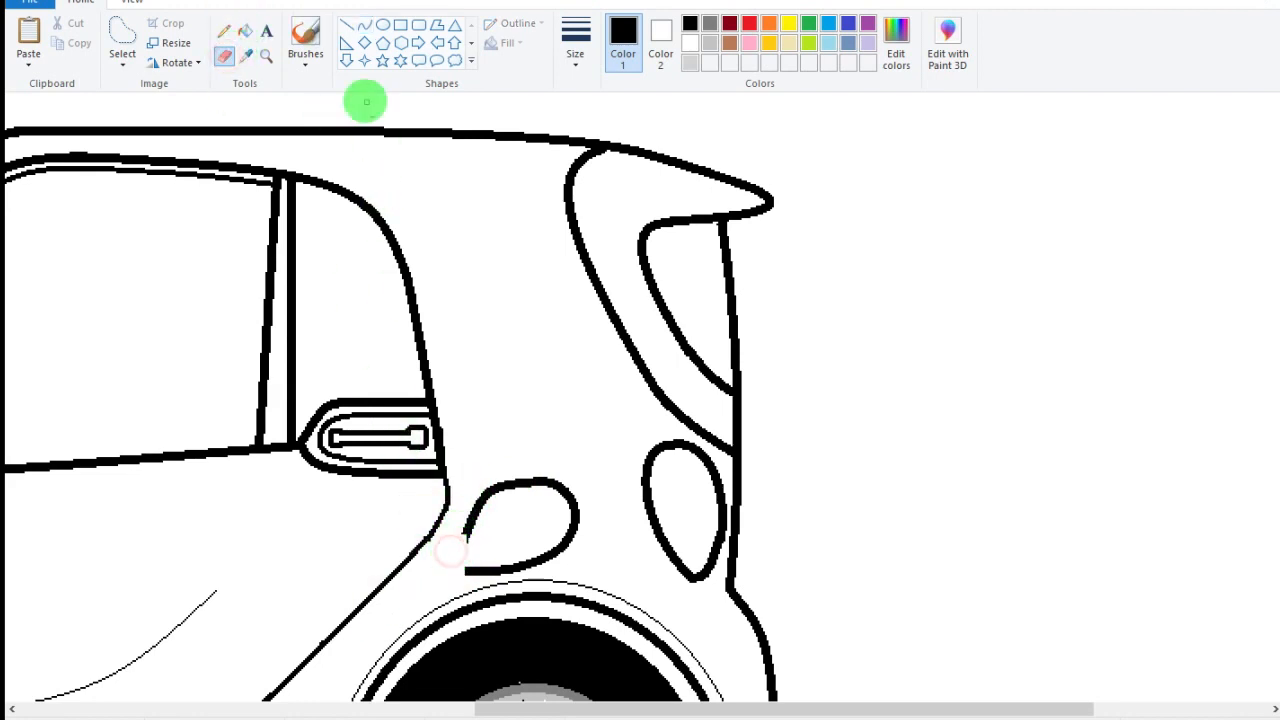
pyautogui.click(363, 24)
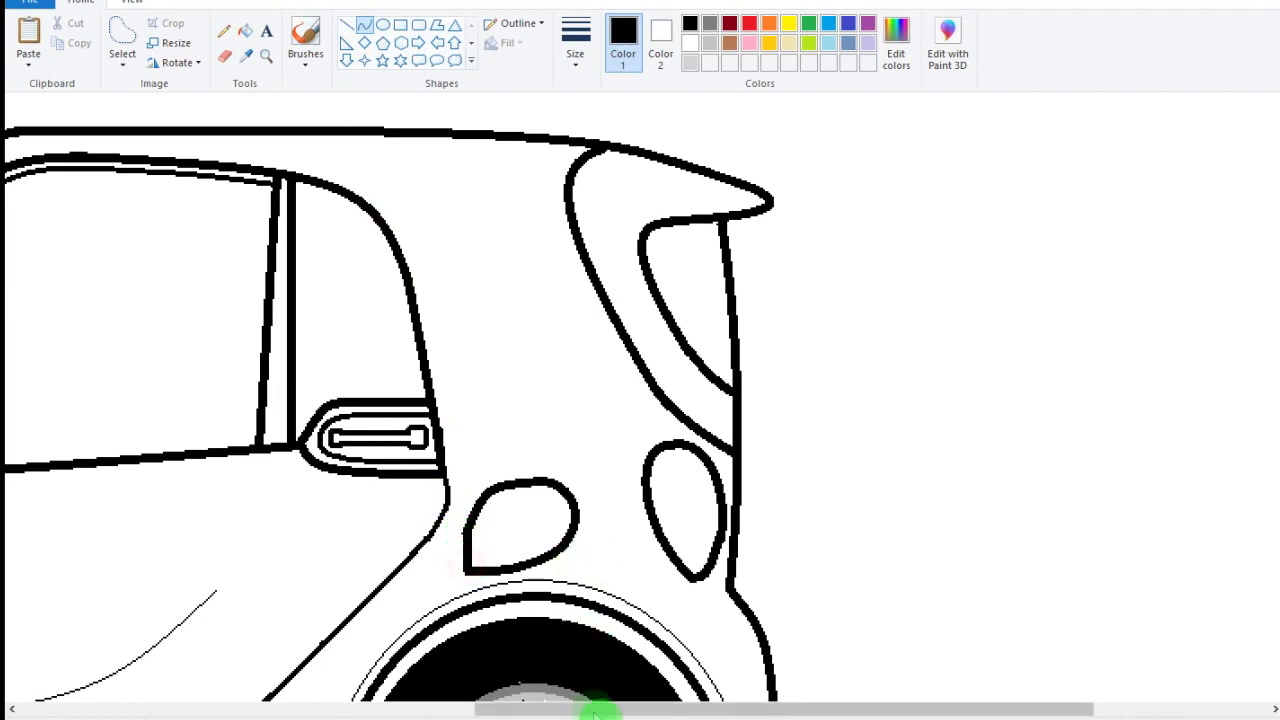
pyautogui.moveTo(463, 536); pyautogui.dragTo(457, 569)
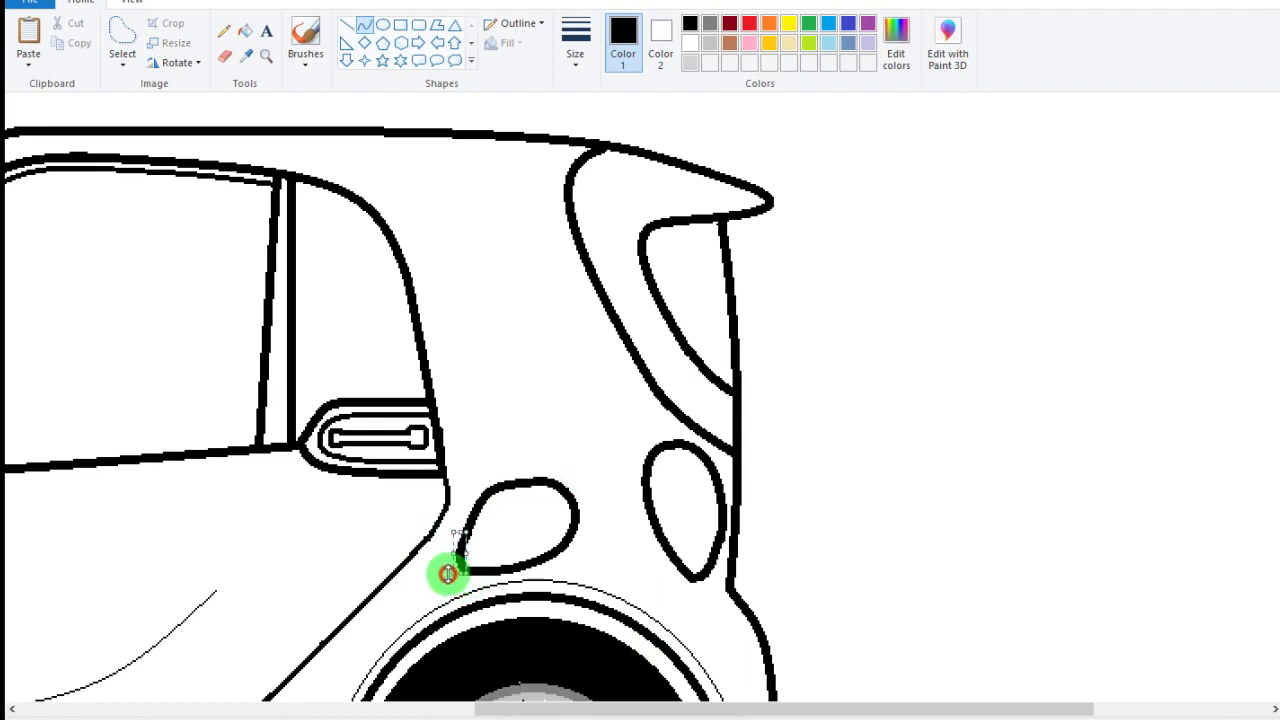
pyautogui.click(406, 594)
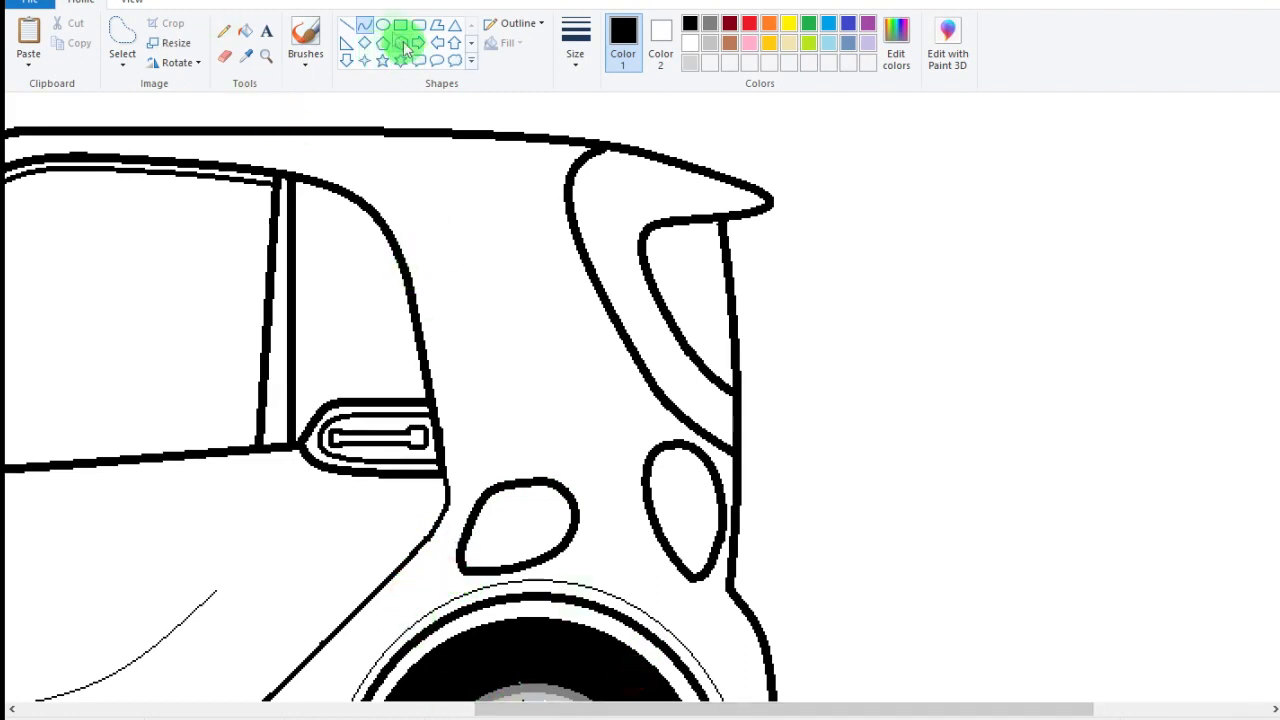
# - Choose a thinner line and draw a smaller rounded inner outline inside the rear part of the air intake
pyautogui.click(575, 45)
pyautogui.click(623, 166)
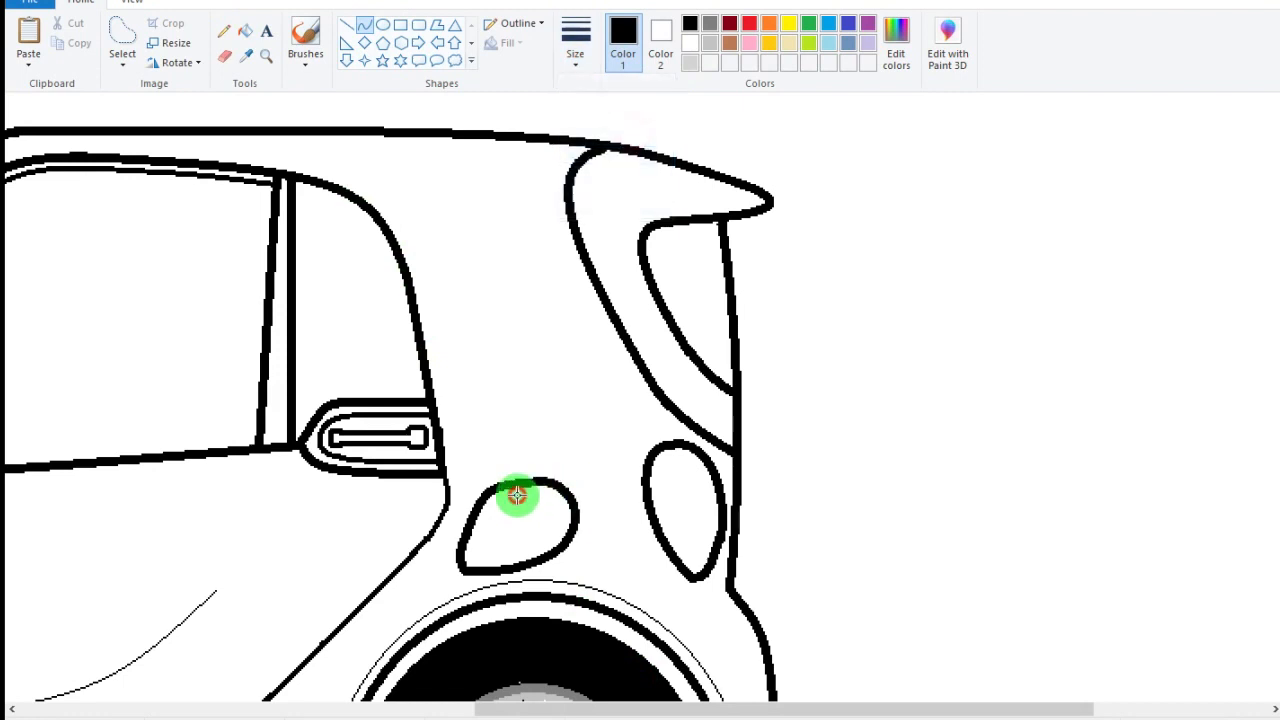
pyautogui.moveTo(517, 495)
pyautogui.mouseDown()
pyautogui.moveTo(547, 546)
pyautogui.moveTo(548, 491)
pyautogui.moveTo(573, 492)
pyautogui.mouseUp()
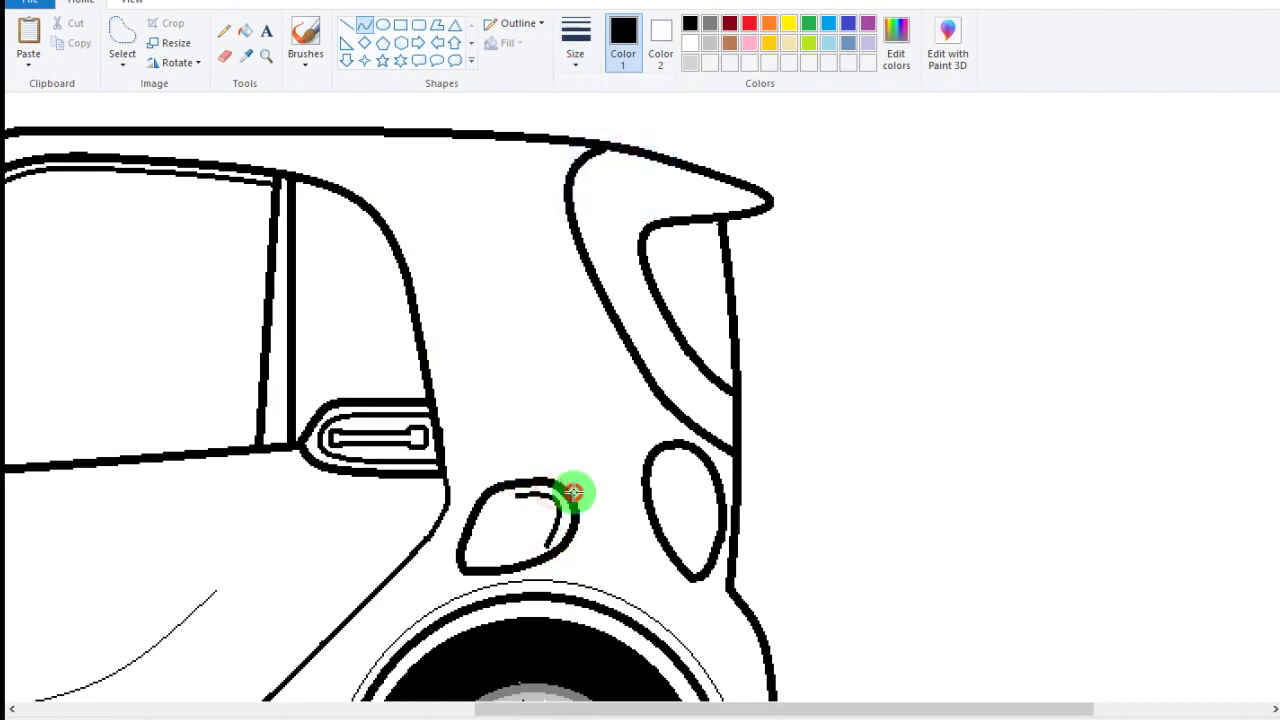
pyautogui.click(697, 503)
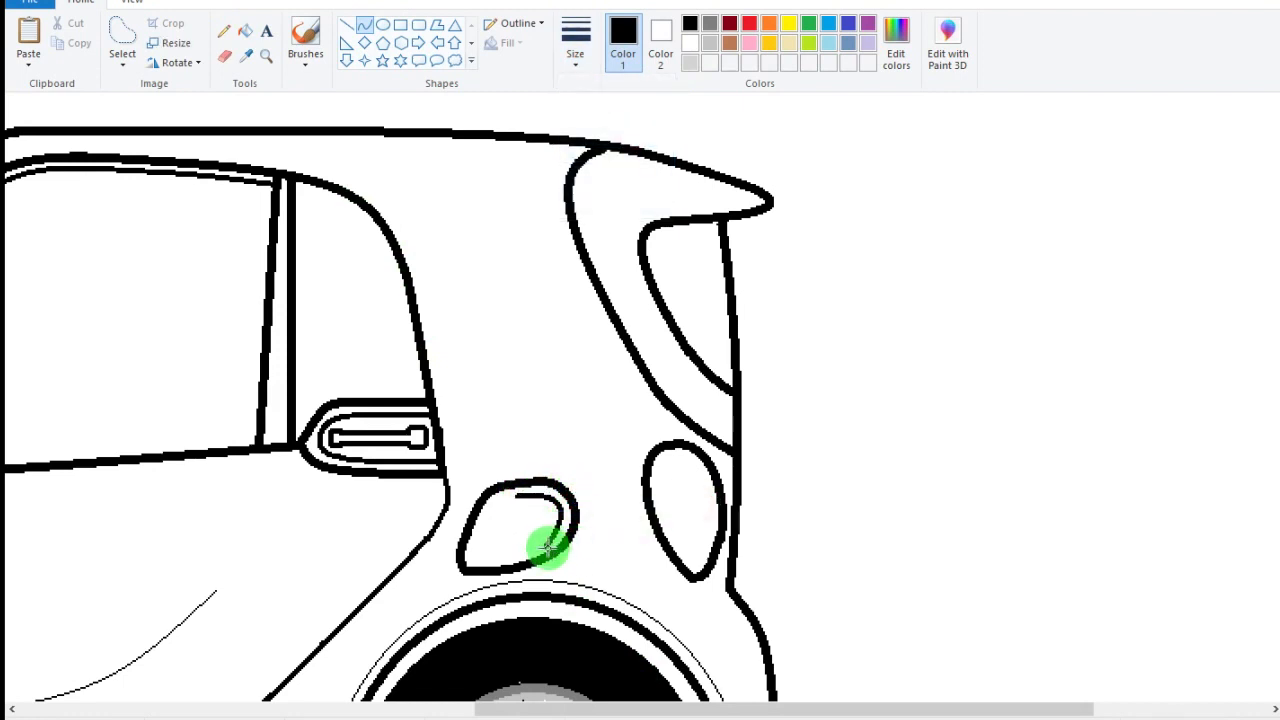
pyautogui.moveTo(498, 554); pyautogui.dragTo(531, 565)
pyautogui.click(756, 645)
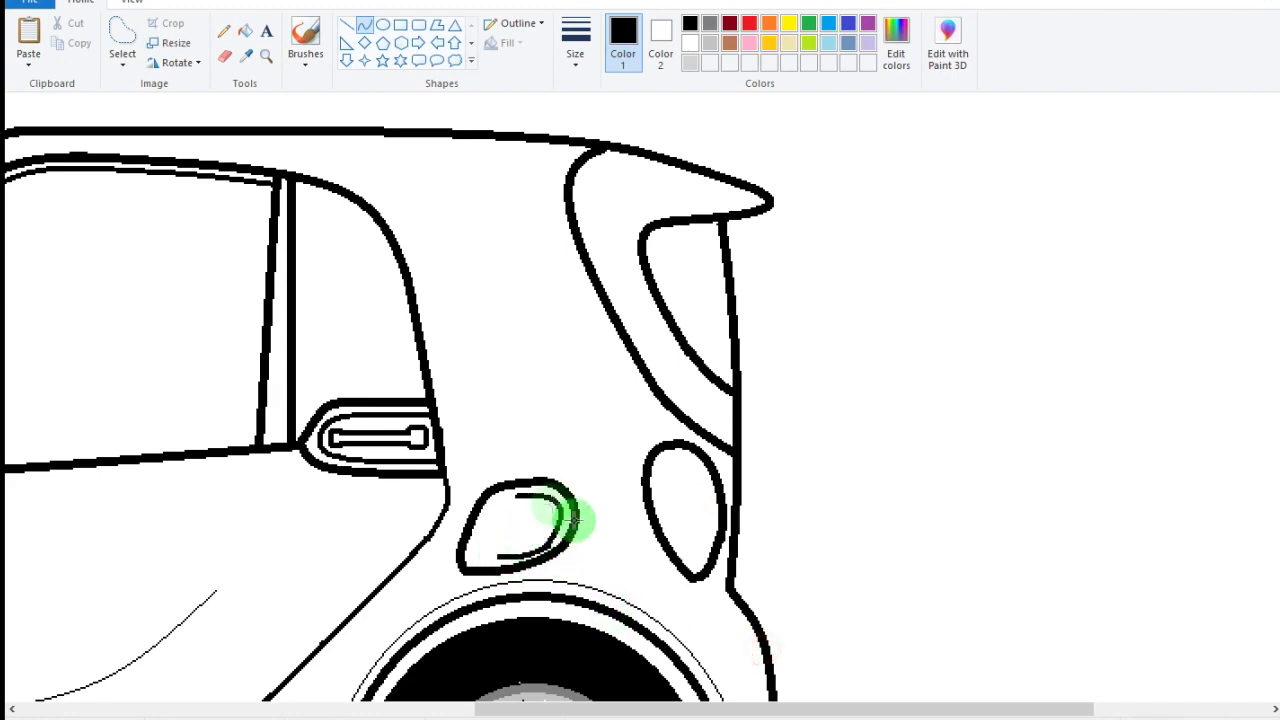
pyautogui.moveTo(517, 496); pyautogui.dragTo(497, 551)
pyautogui.click(508, 508)
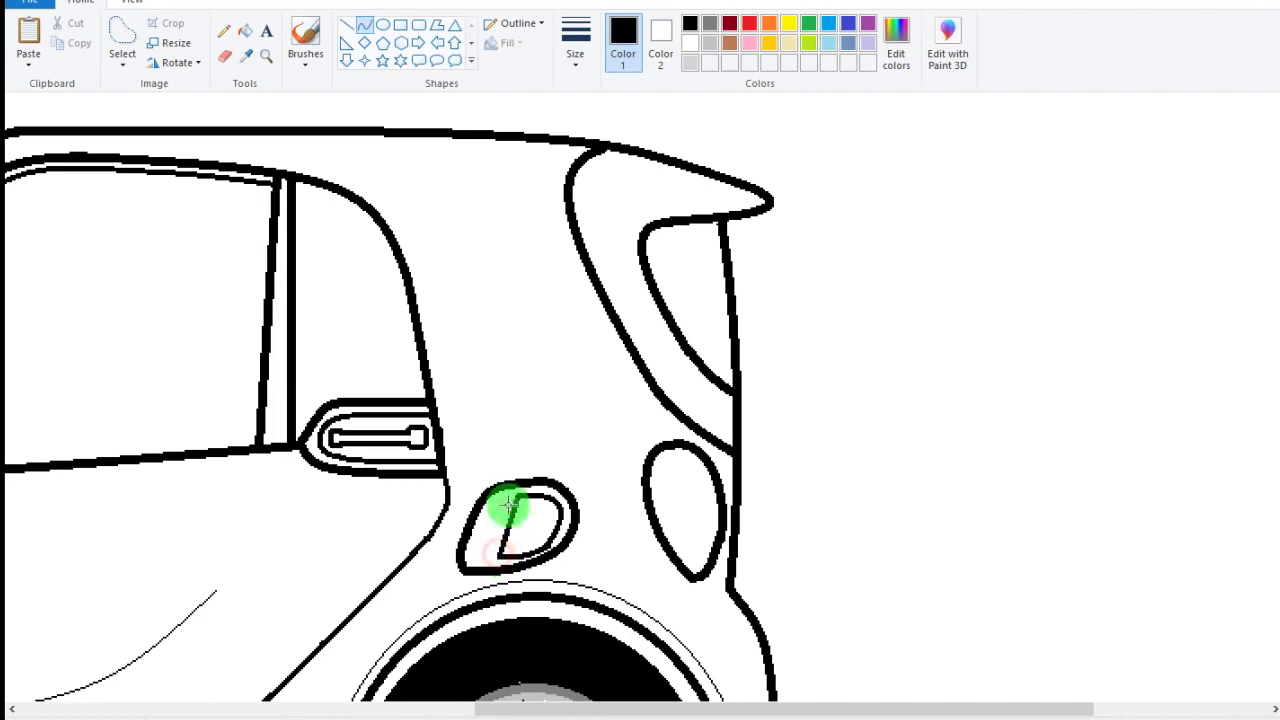
pyautogui.moveTo(507, 499); pyautogui.dragTo(497, 537)
# - Draw a thicker horizontal straight slat across the upper part of the air intake's inner outline
pyautogui.click(346, 23)
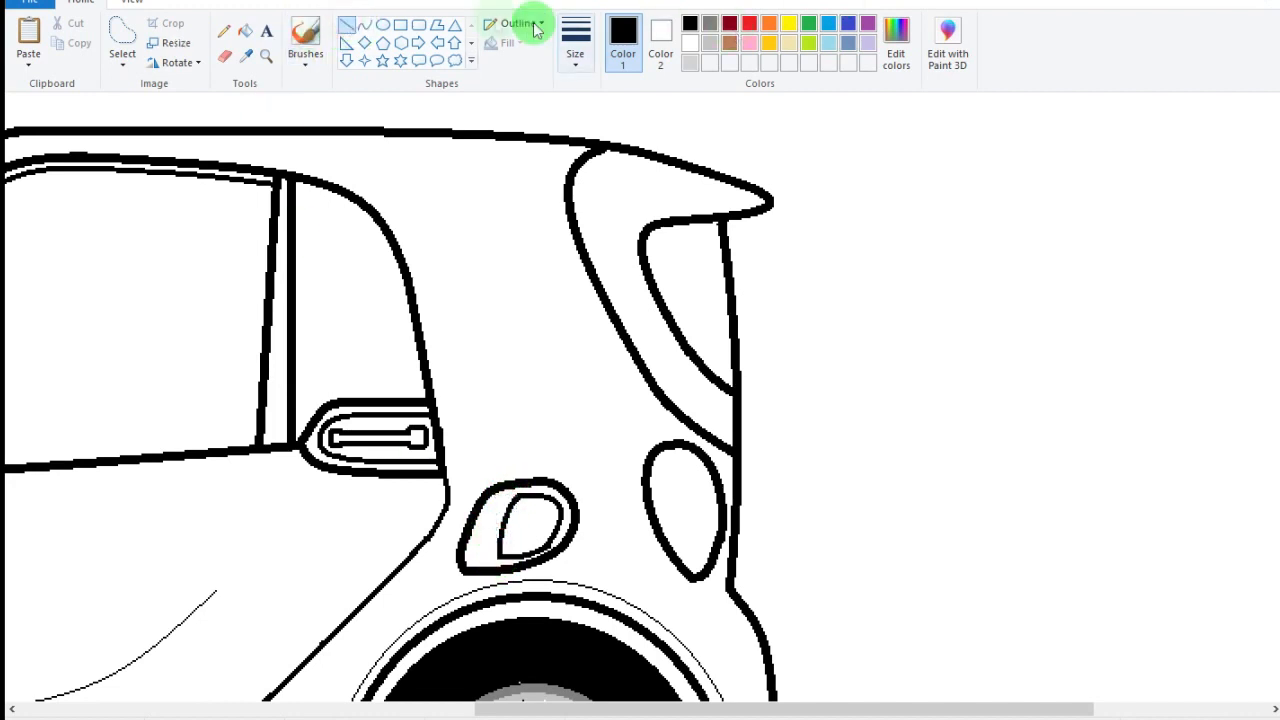
pyautogui.click(574, 45)
pyautogui.click(610, 201)
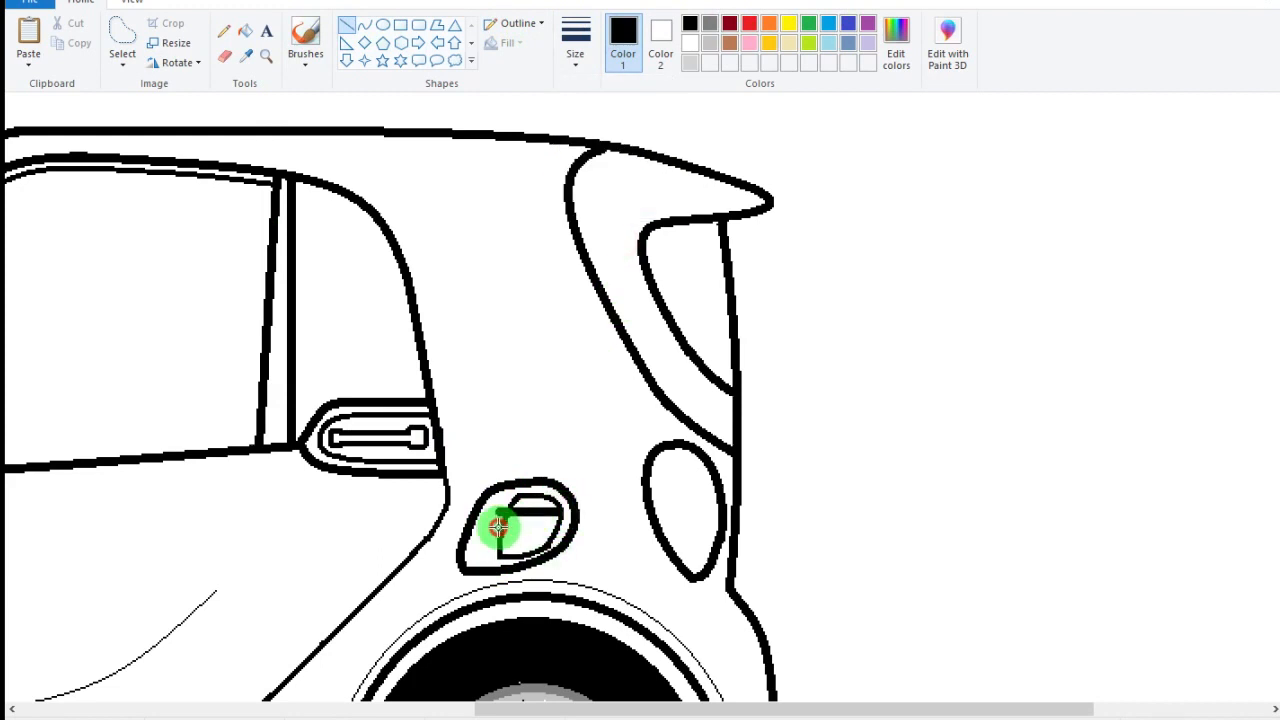
pyautogui.click(515, 463)
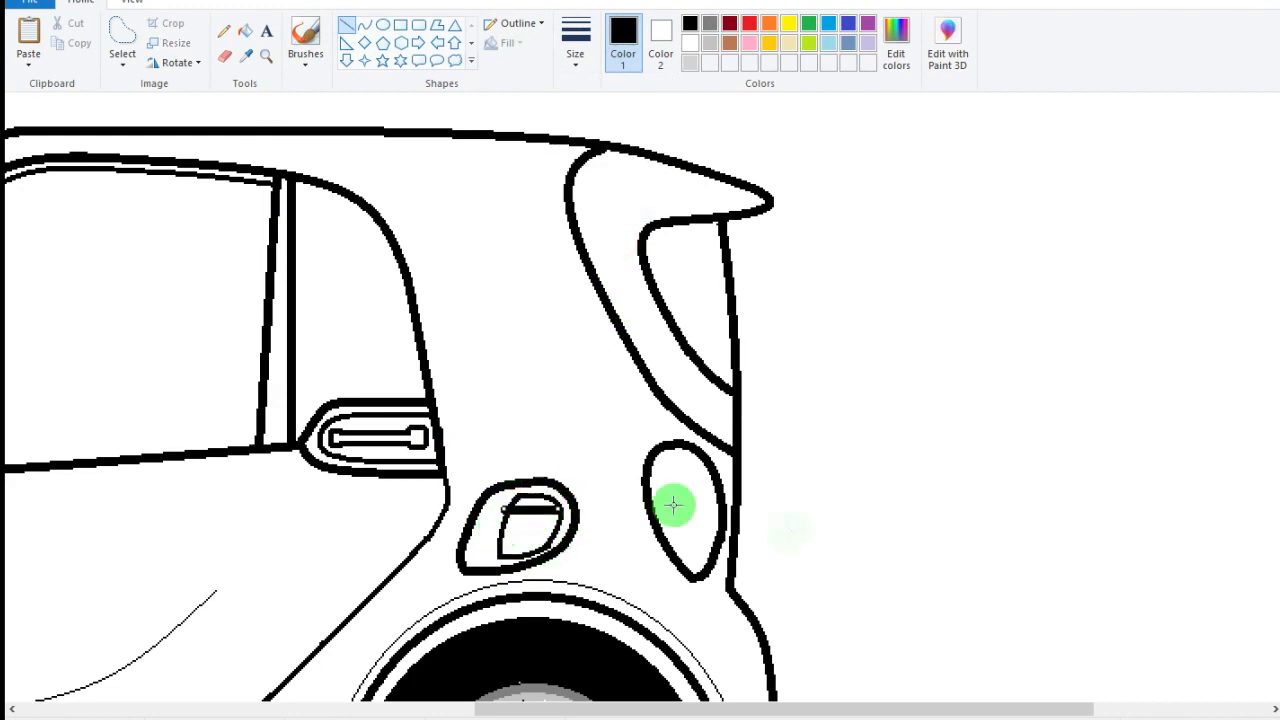
# - Draw two more horizontal slats below the first, placing each one slightly farther forward to follow the intake's slant
pyautogui.moveTo(557, 524); pyautogui.dragTo(515, 533)
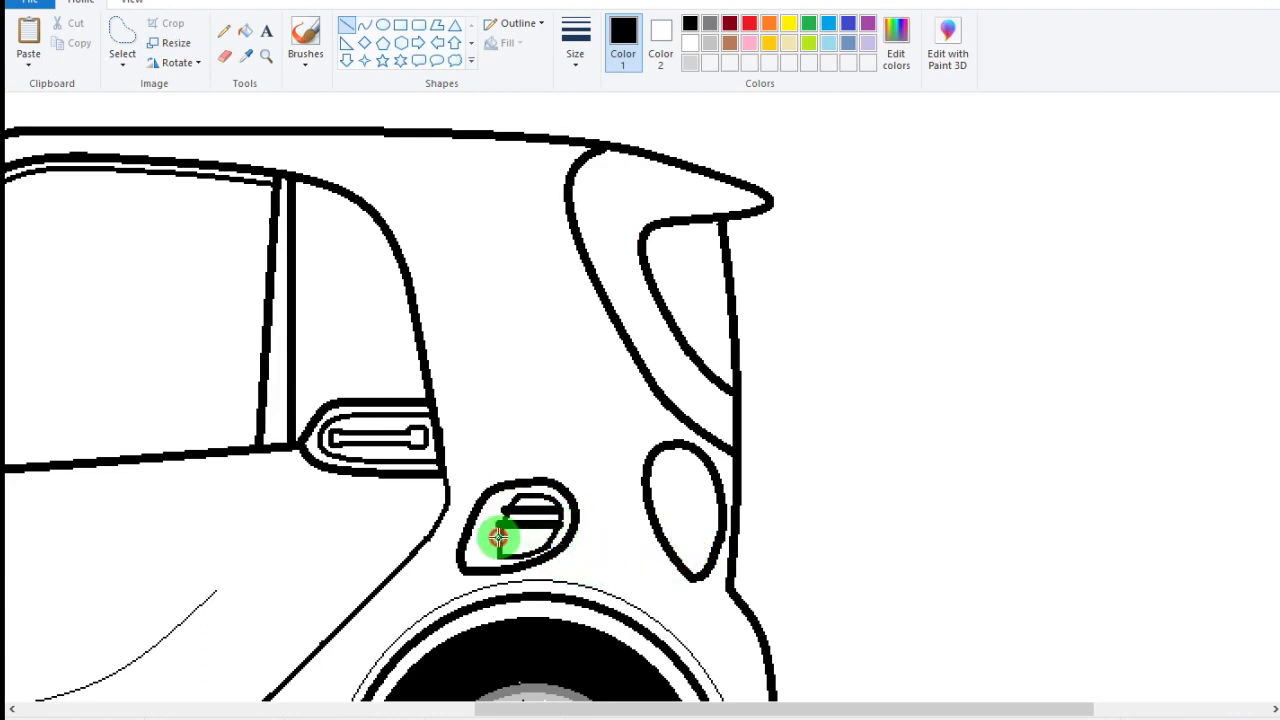
pyautogui.press('Left')
pyautogui.press('Left')
pyautogui.press('Left')
pyautogui.press('Left')
pyautogui.press('Left')
pyautogui.press('Left')
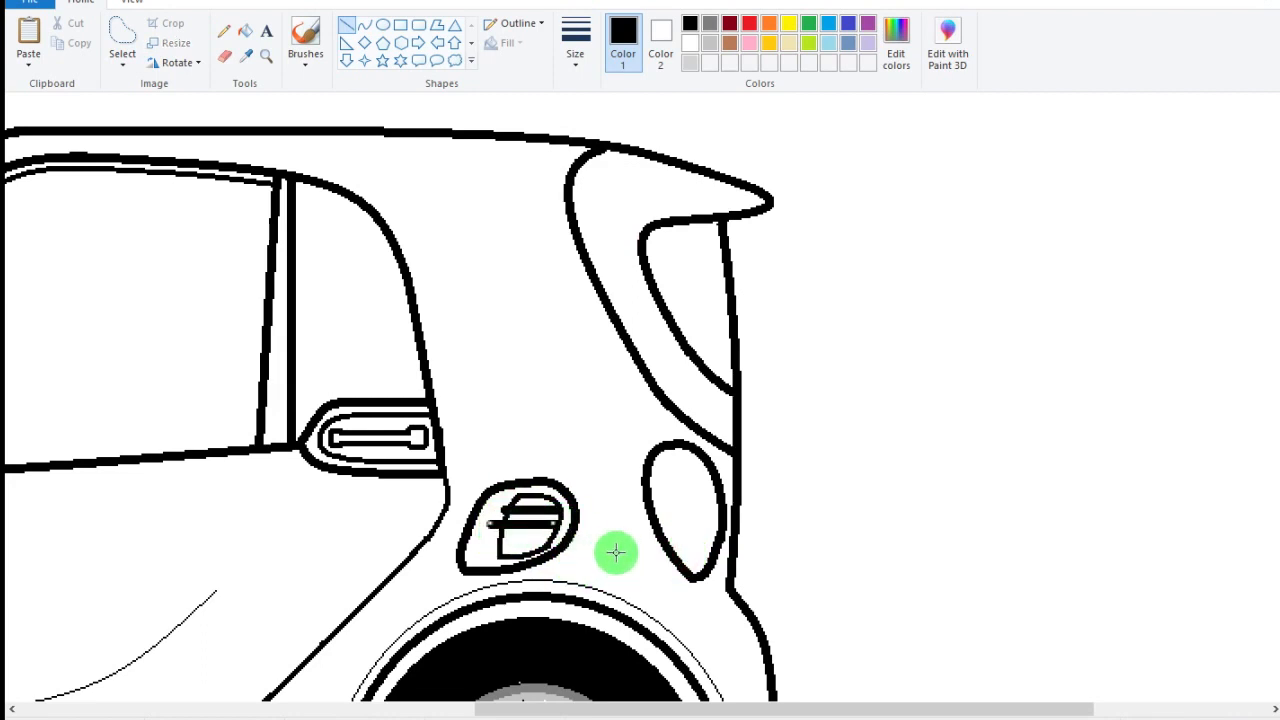
pyautogui.click(616, 552)
pyautogui.moveTo(548, 537); pyautogui.dragTo(475, 543)
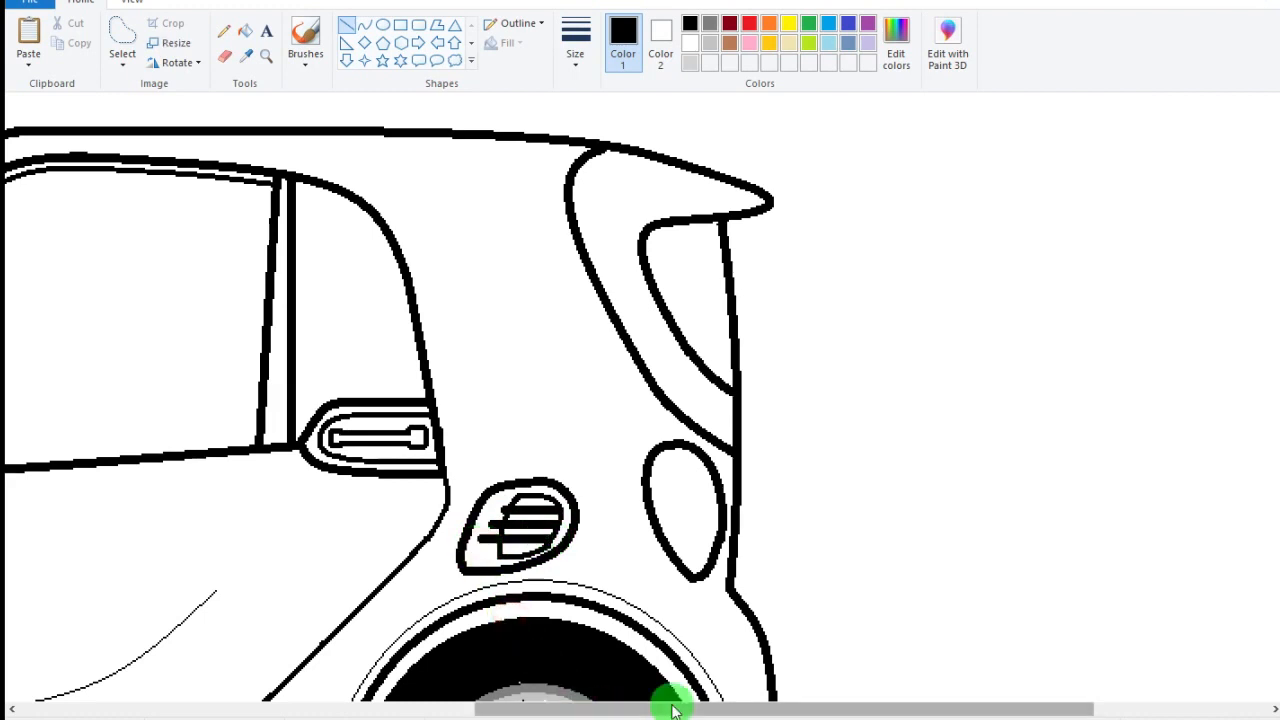
# - Draw a curved seam in a thinner line from the rear wheel arch up to the rear body edge just below the taillight
pyautogui.scroll(-3, 606, 357)
pyautogui.click(362, 28)
pyautogui.moveTo(649, 478); pyautogui.dragTo(731, 410)
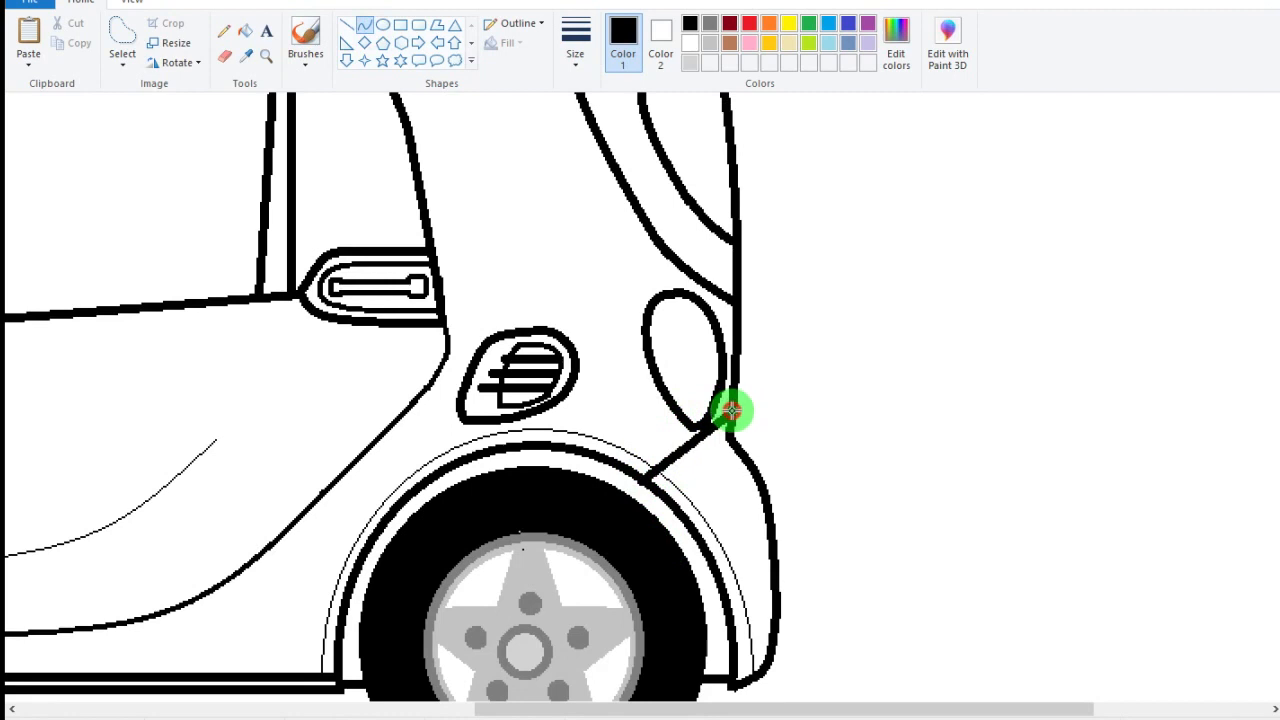
pyautogui.click(568, 56)
pyautogui.click(603, 135)
pyautogui.click(683, 471)
pyautogui.moveTo(680, 467); pyautogui.dragTo(717, 441)
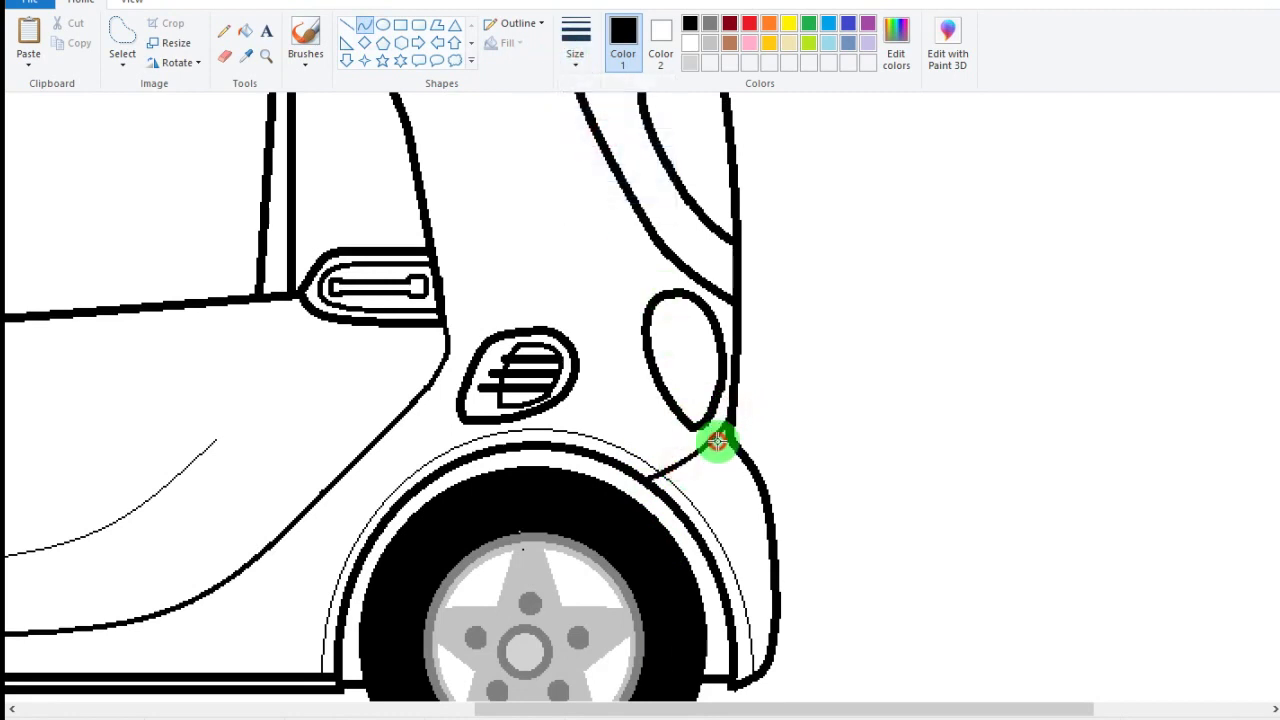
pyautogui.click(752, 522)
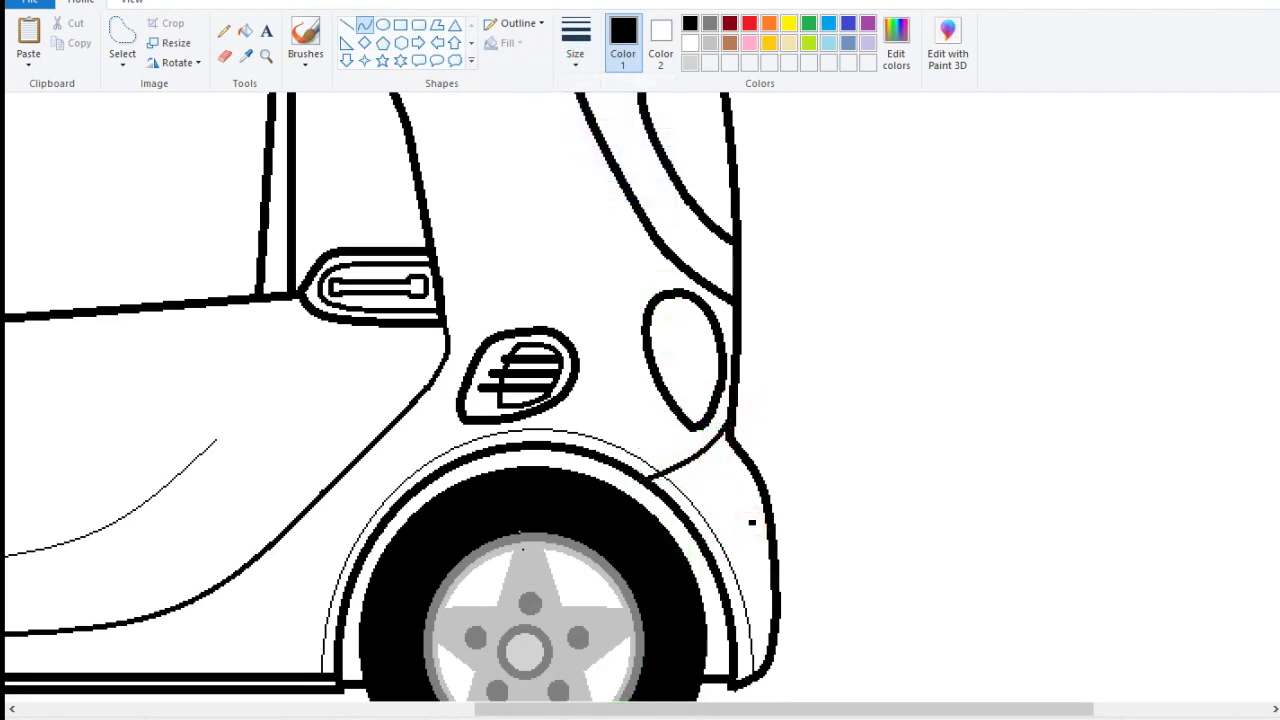
pyautogui.hotkey('ctrl', 'z')
# - Draw a thin curved panel line around the front of the taillight, from the bumper seam up to the rear window surround
pyautogui.moveTo(680, 463)
pyautogui.mouseDown()
pyautogui.moveTo(625, 275)
pyautogui.moveTo(614, 409)
pyautogui.moveTo(600, 303)
pyautogui.moveTo(600, 334)
pyautogui.moveTo(580, 300)
pyautogui.moveTo(666, 349)
pyautogui.moveTo(676, 455)
pyautogui.moveTo(623, 277)
pyautogui.moveTo(609, 289)
pyautogui.moveTo(600, 366)
pyautogui.moveTo(591, 310)
pyautogui.mouseUp()
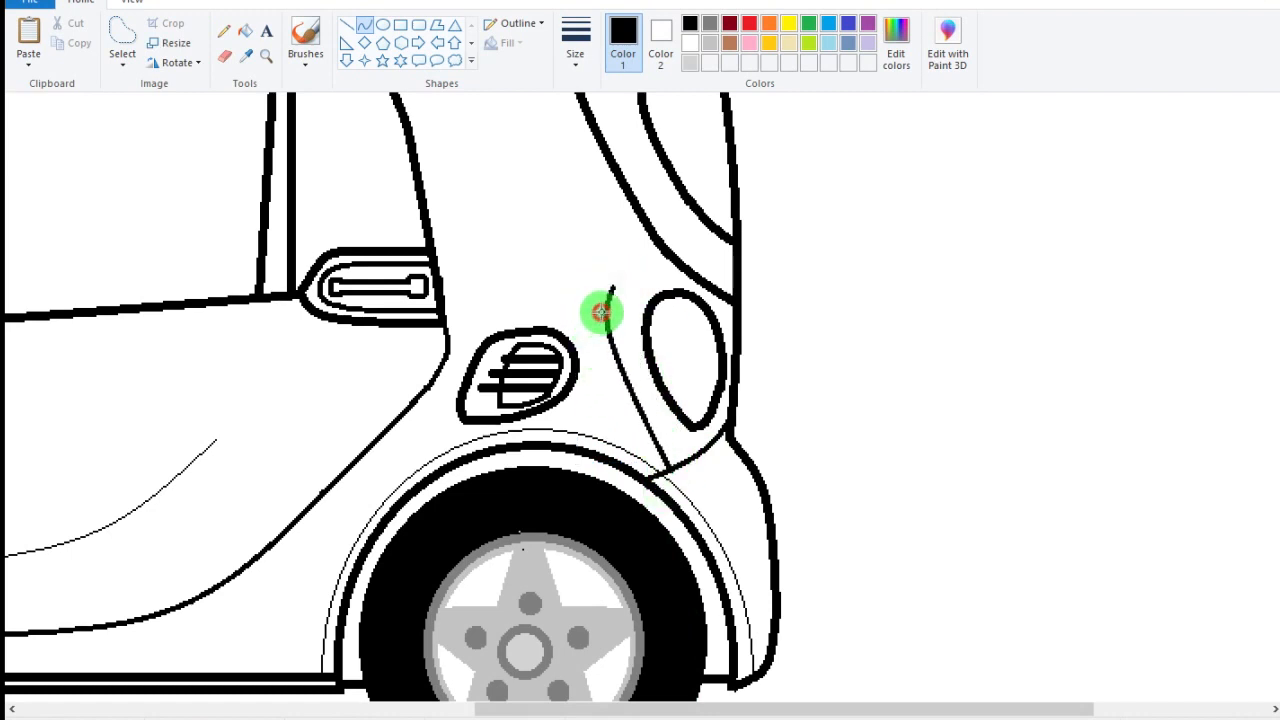
pyautogui.moveTo(670, 287); pyautogui.dragTo(681, 286)
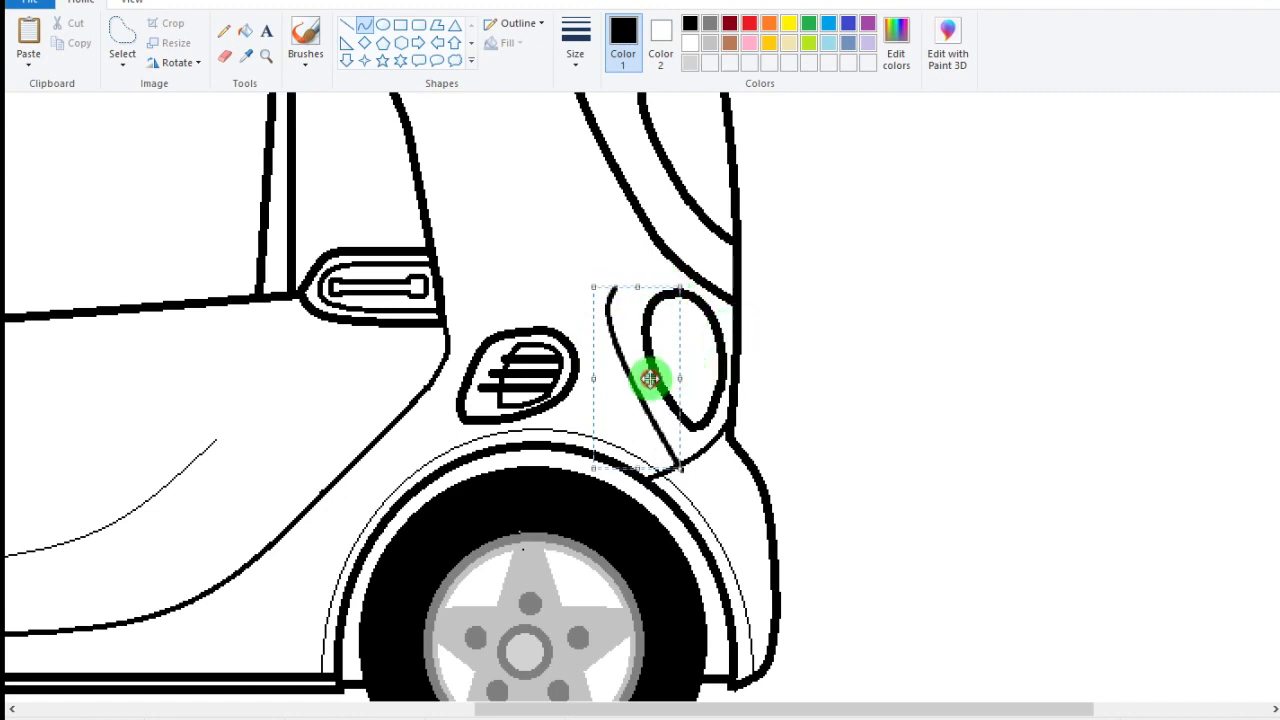
pyautogui.moveTo(650, 379); pyautogui.dragTo(646, 375)
pyautogui.click(716, 330)
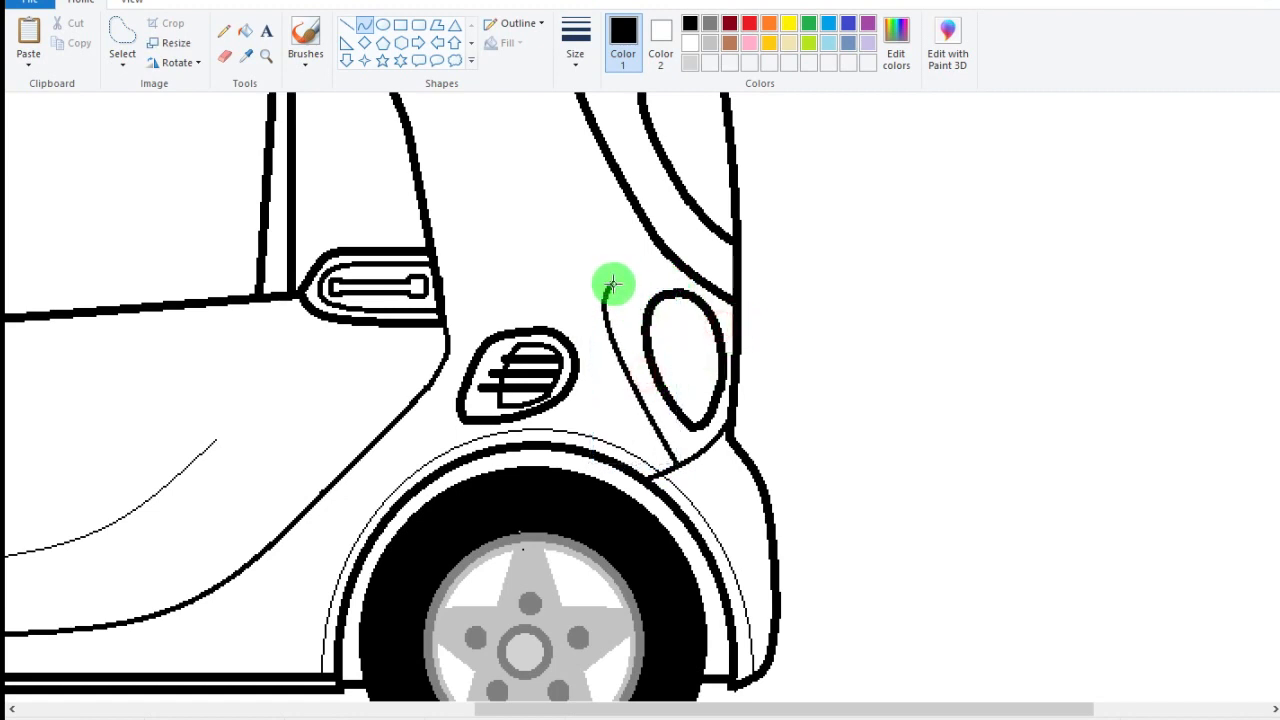
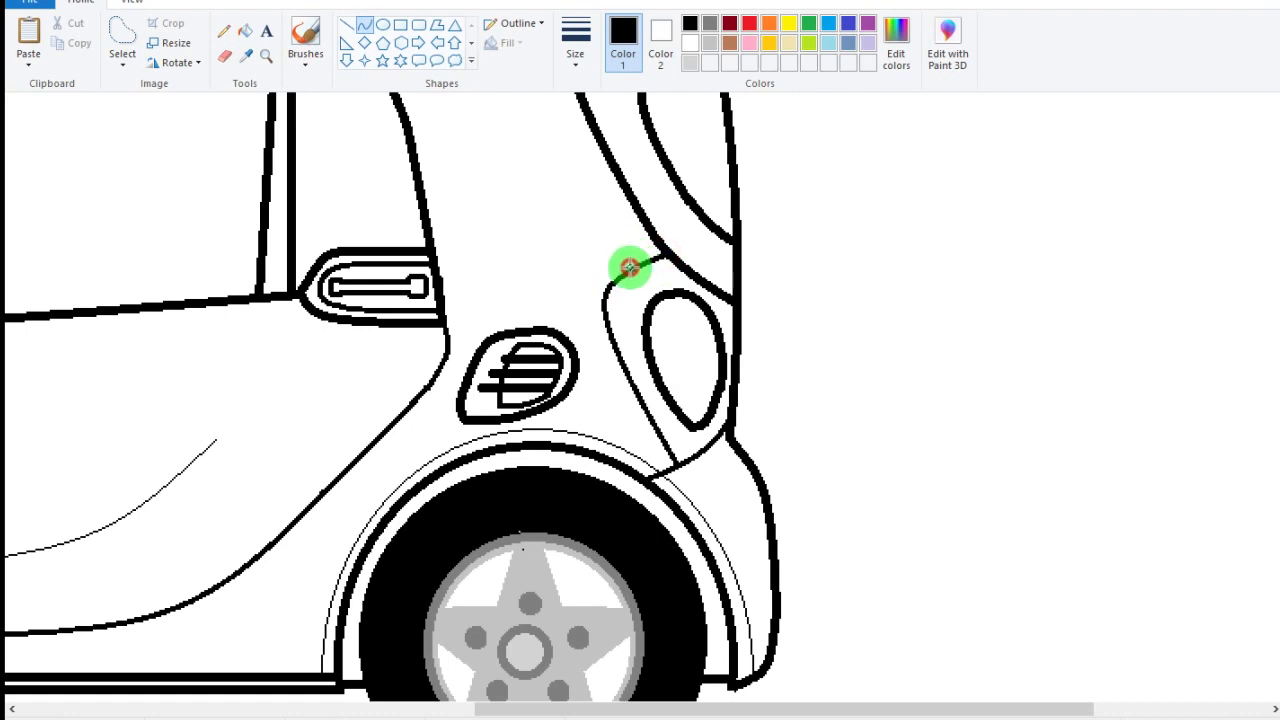
pyautogui.moveTo(648, 252); pyautogui.dragTo(614, 278)
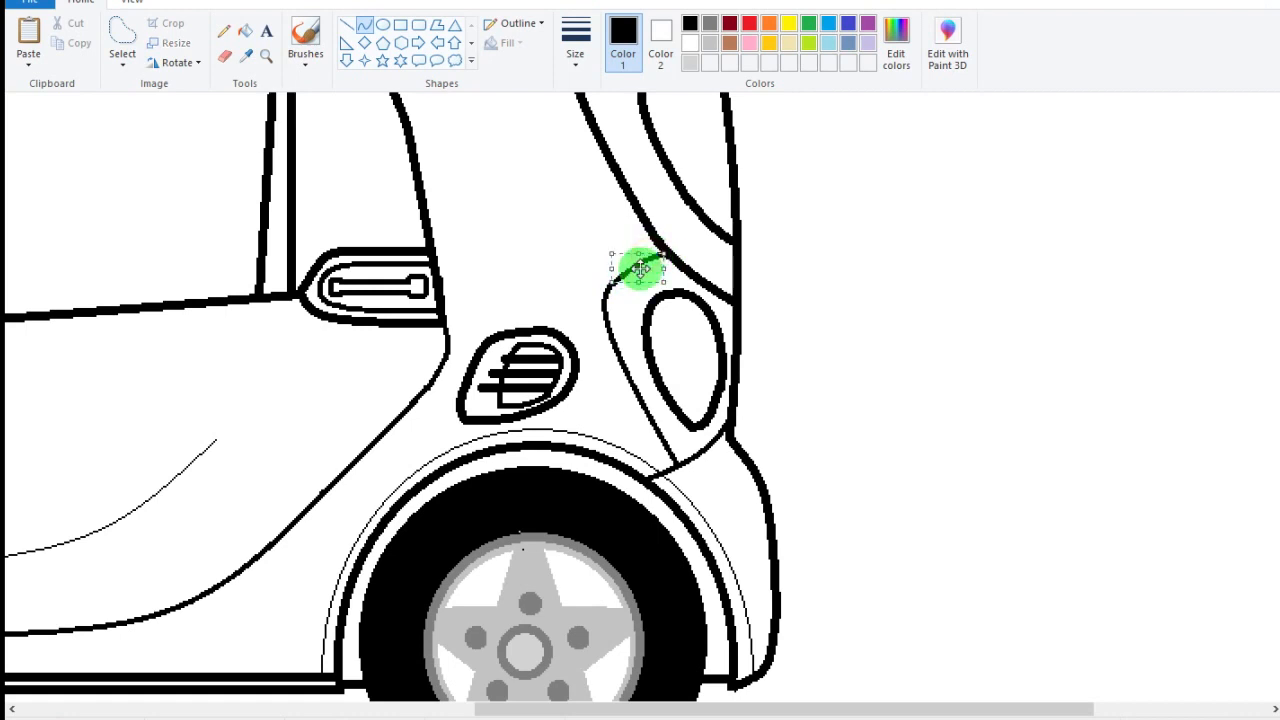
pyautogui.click(632, 360)
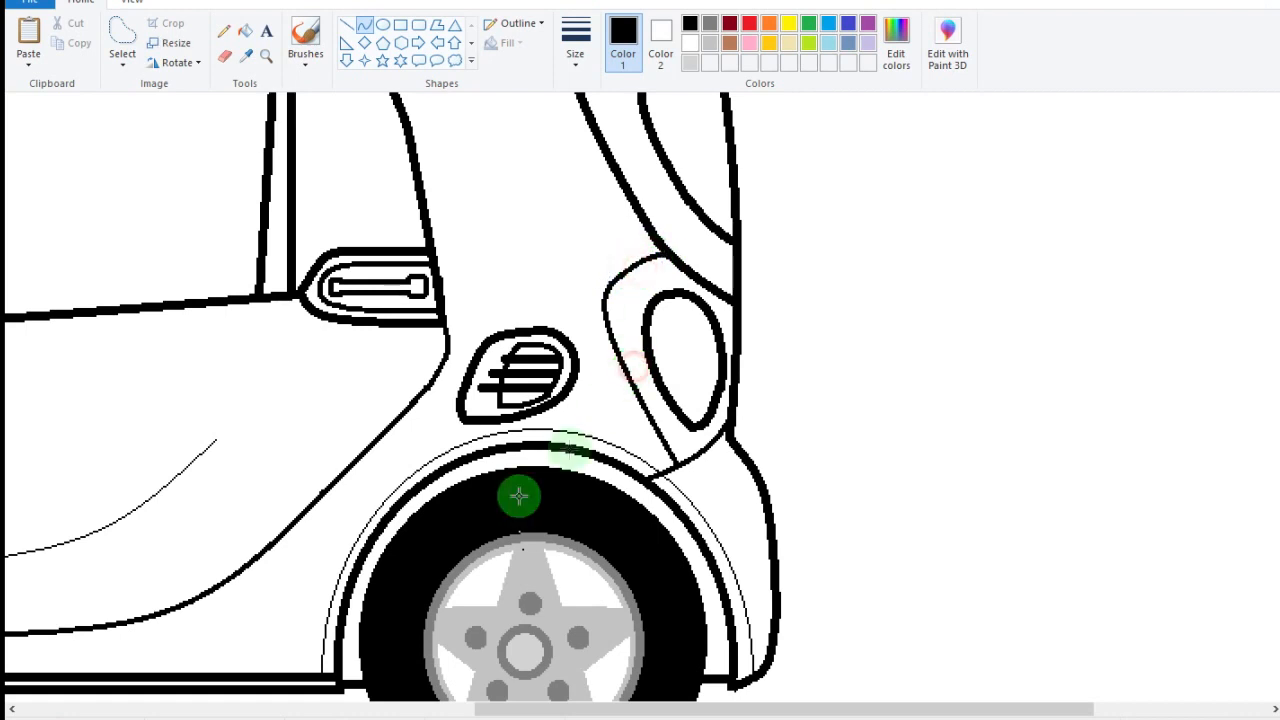
# - Draw a short horizontal straight line across the base of the windshield pillar, ahead of the side window
pyautogui.moveTo(572, 708); pyautogui.dragTo(205, 640)
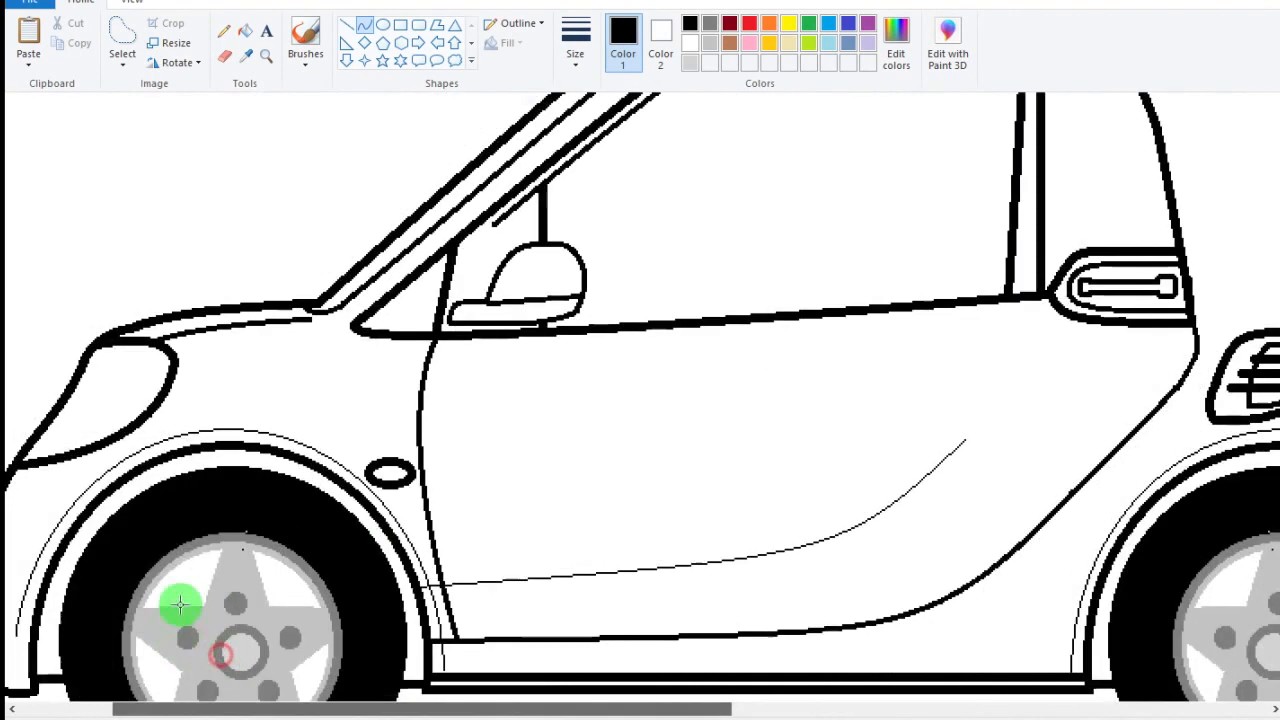
pyautogui.click(346, 24)
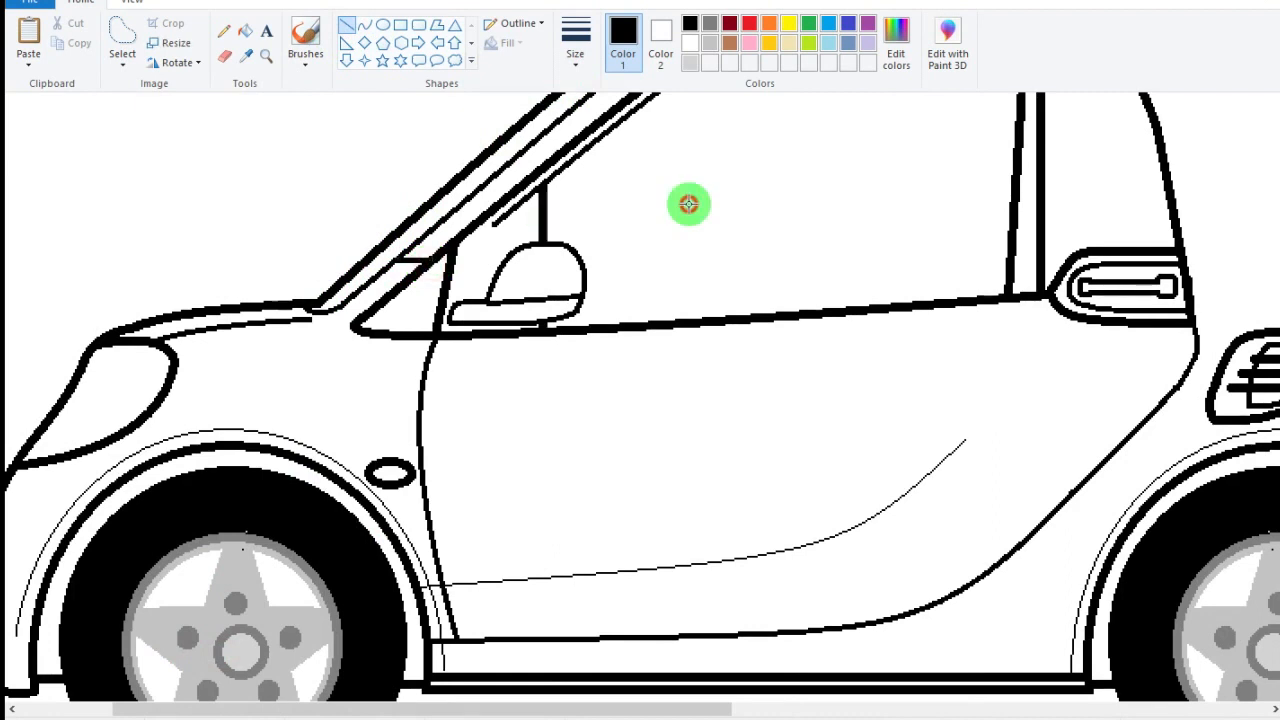
# - Fill the black ground line beneath the wheels with white
pyautogui.scroll(-1, 684, 207)
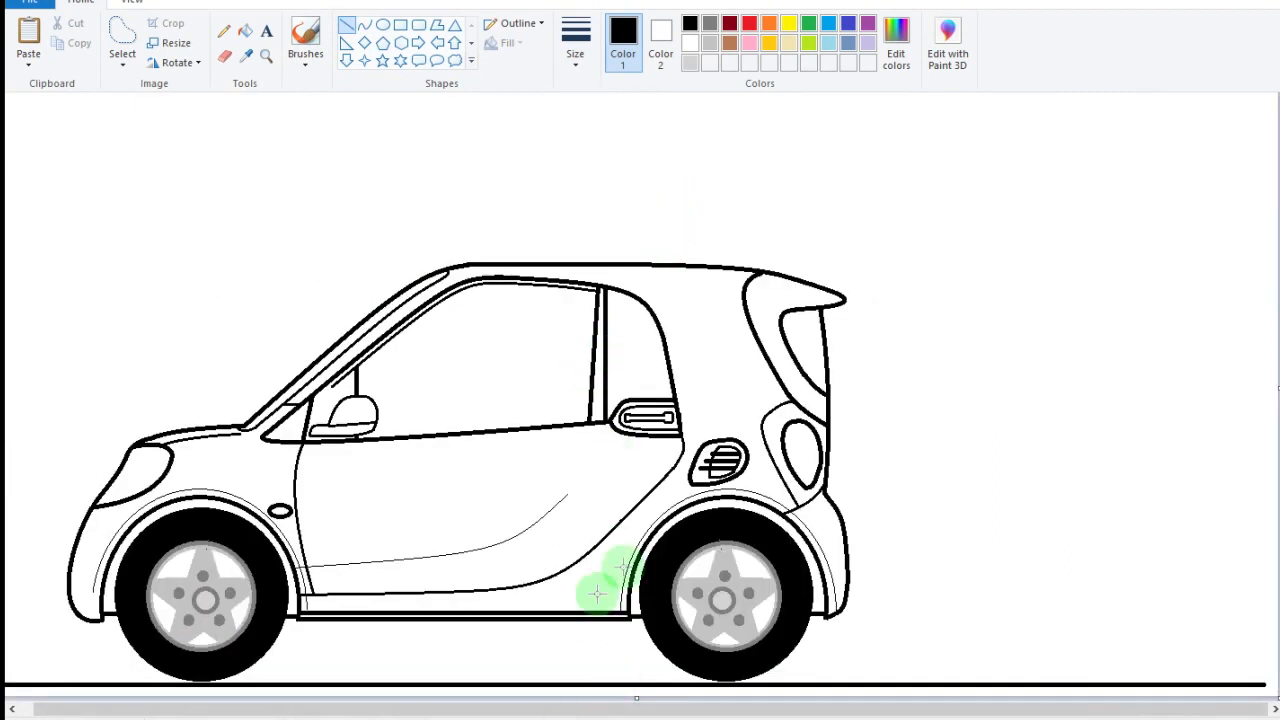
pyautogui.click(242, 34)
pyautogui.click(689, 43)
pyautogui.click(537, 684)
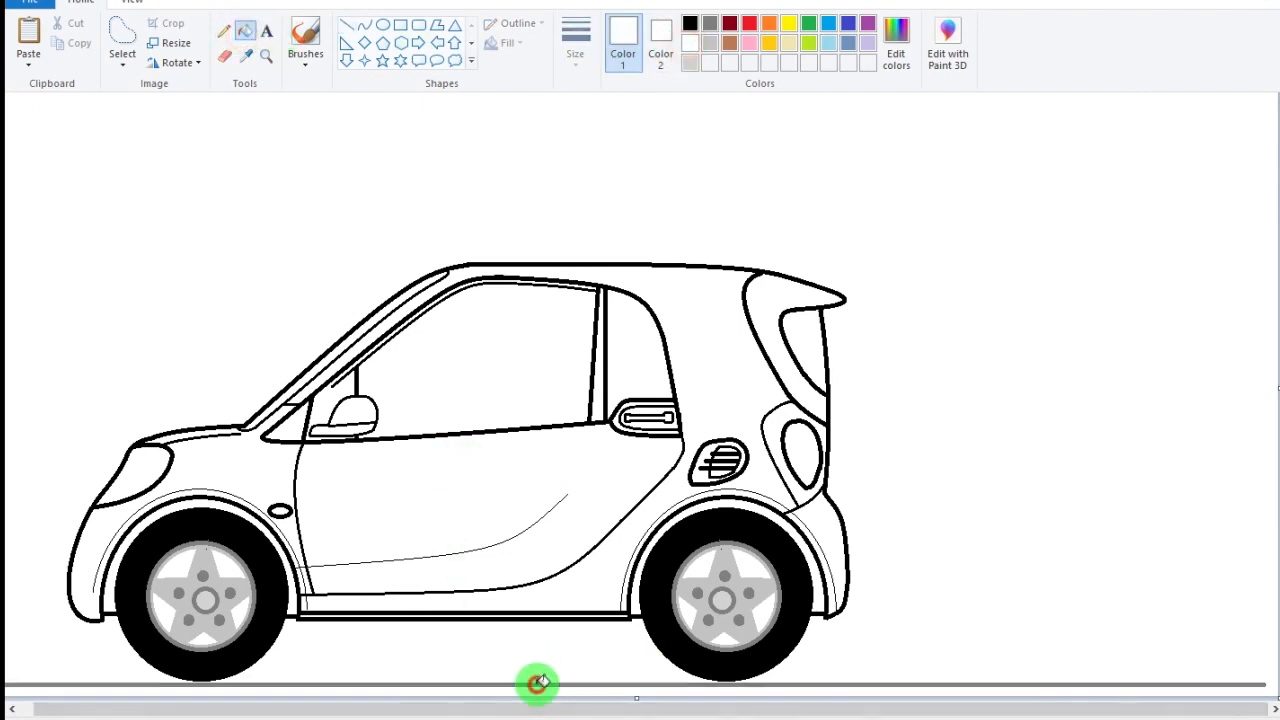
# - Mix a dark grey custom colour from black and fill the gaps between both wheels and their arches with it
pyautogui.click(689, 24)
pyautogui.click(900, 28)
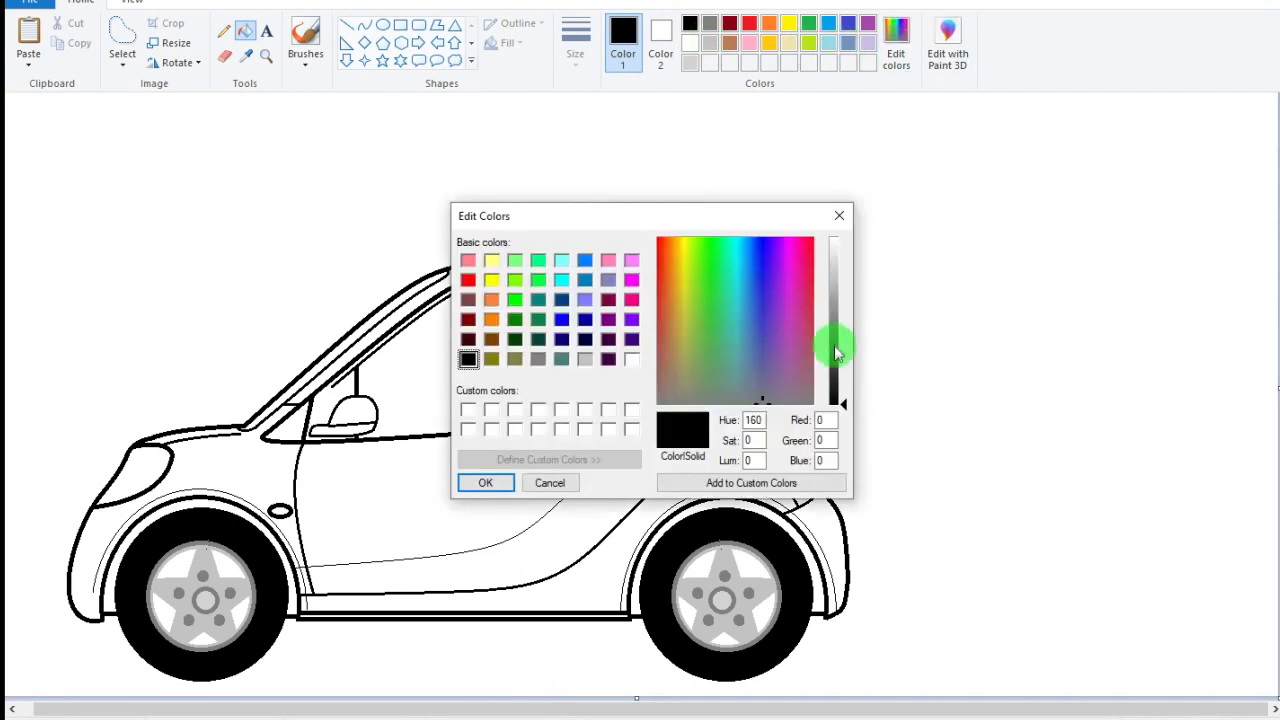
pyautogui.moveTo(834, 349); pyautogui.dragTo(835, 363)
pyautogui.click(485, 482)
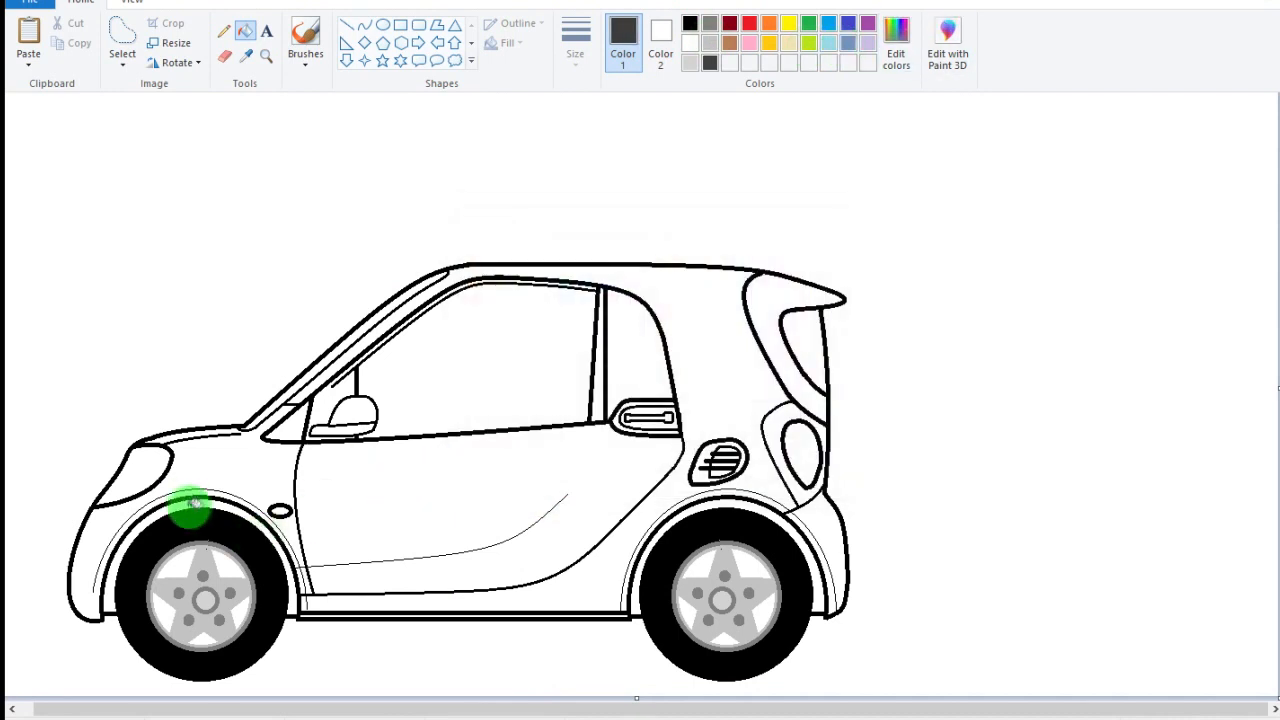
pyautogui.click(190, 505)
pyautogui.click(634, 574)
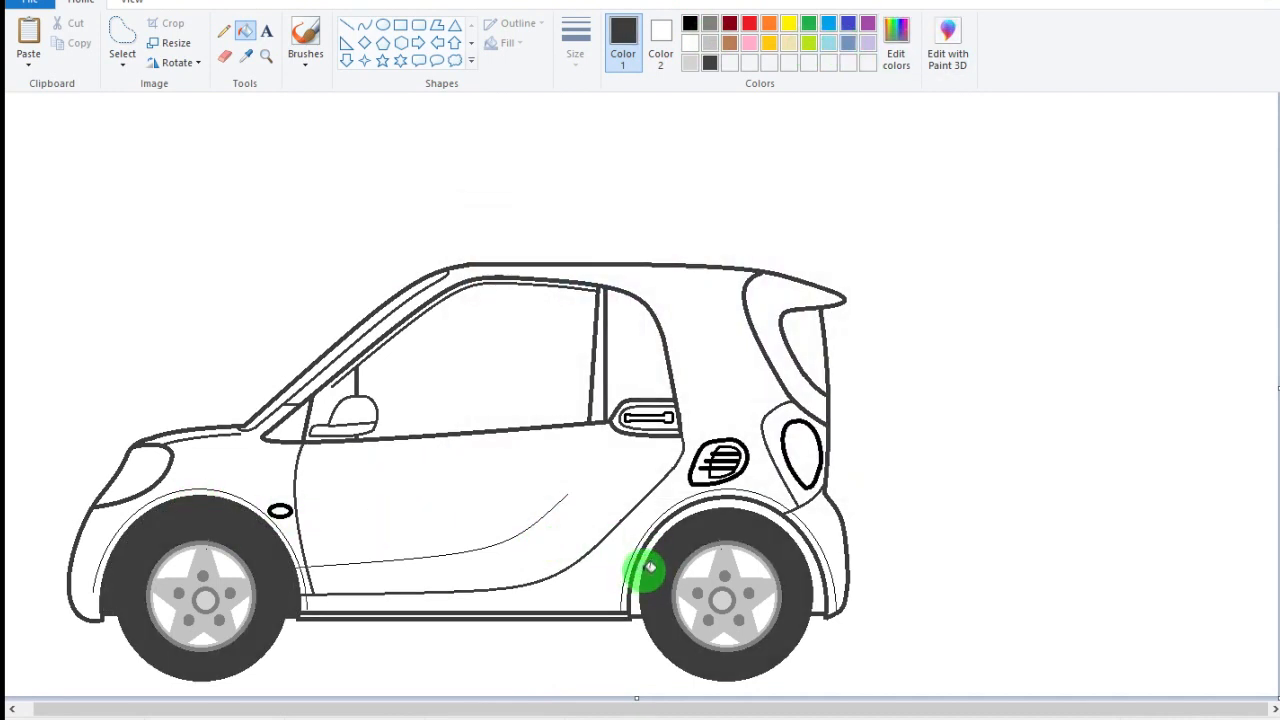
pyautogui.hotkey('ctrl', 'z')
pyautogui.hotkey('ctrl', 'z')
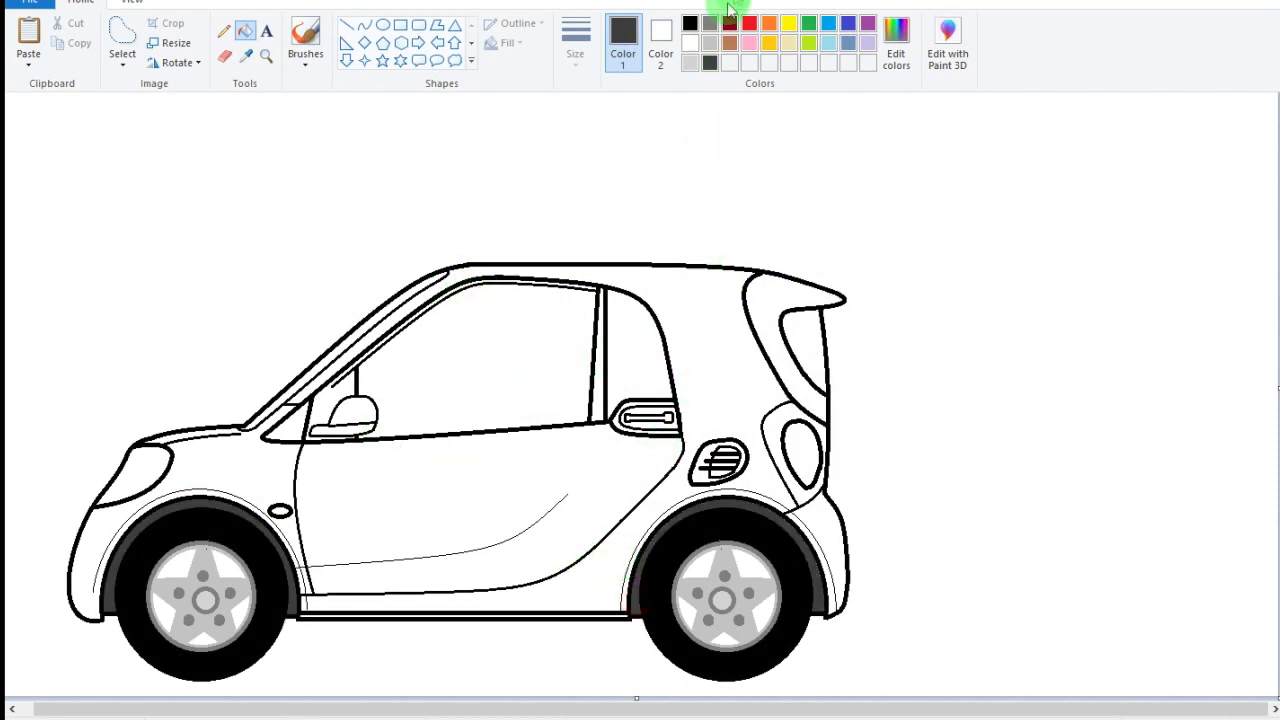
pyautogui.click(697, 63)
pyautogui.click(709, 414)
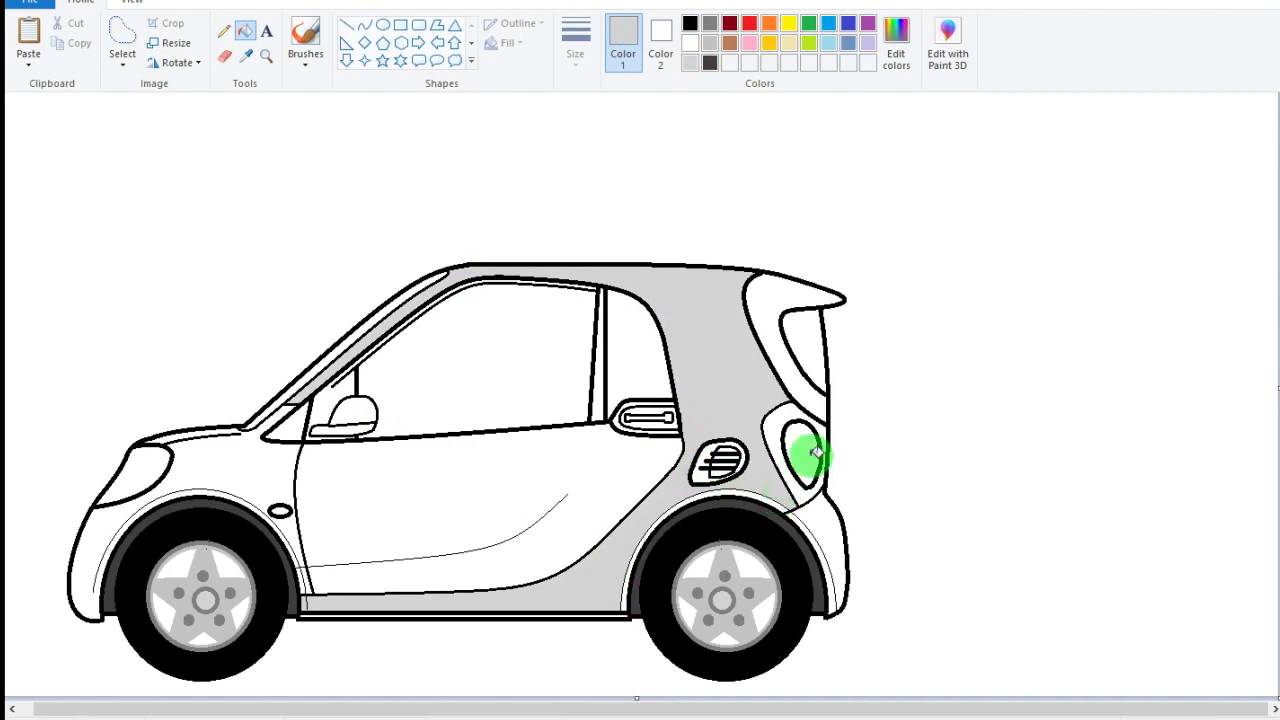
pyautogui.hotkey('ctrl', 'z')
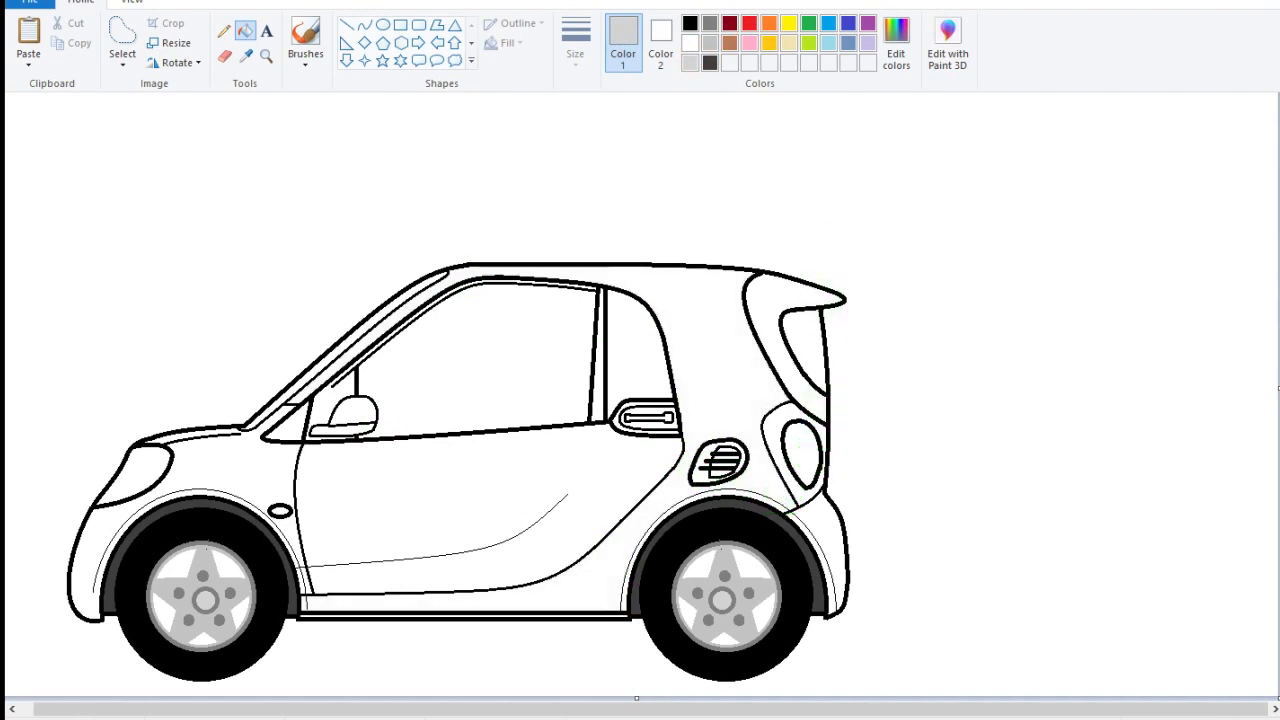
pyautogui.click(848, 44)
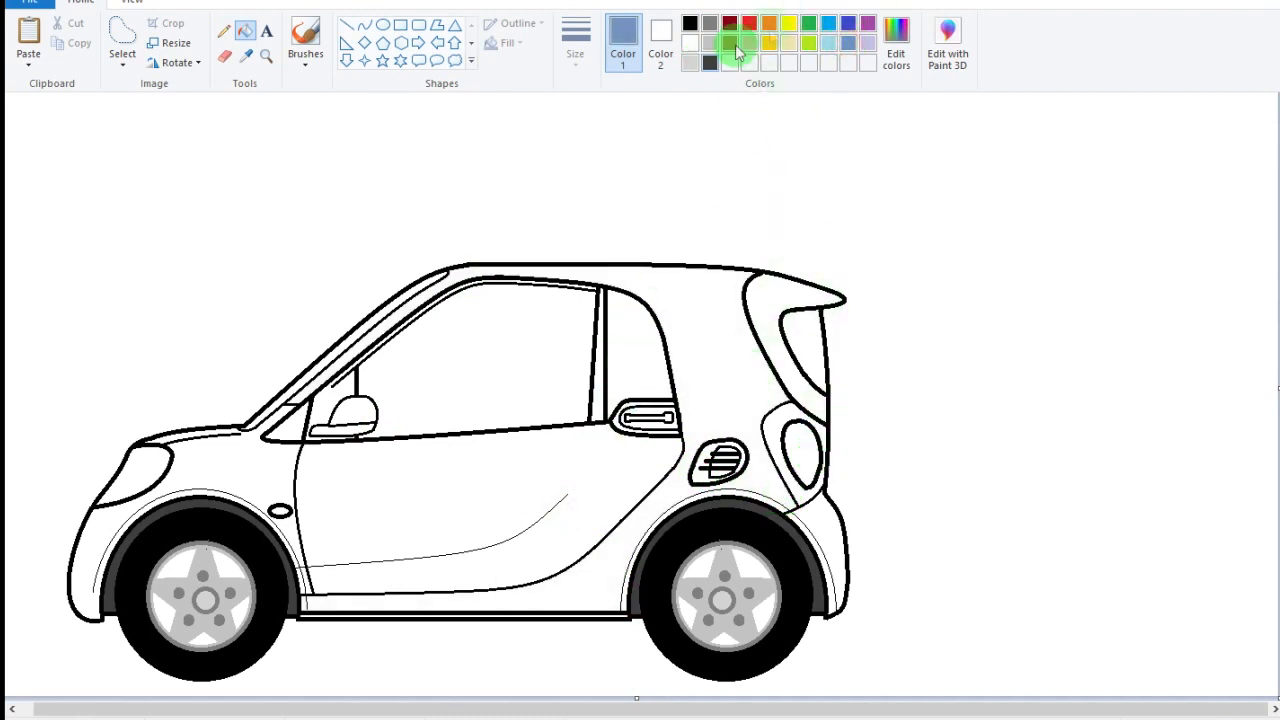
# - Mix a darker grey custom colour, RGB 36, 36, 36, starting from the existing dark grey
pyautogui.click(716, 64)
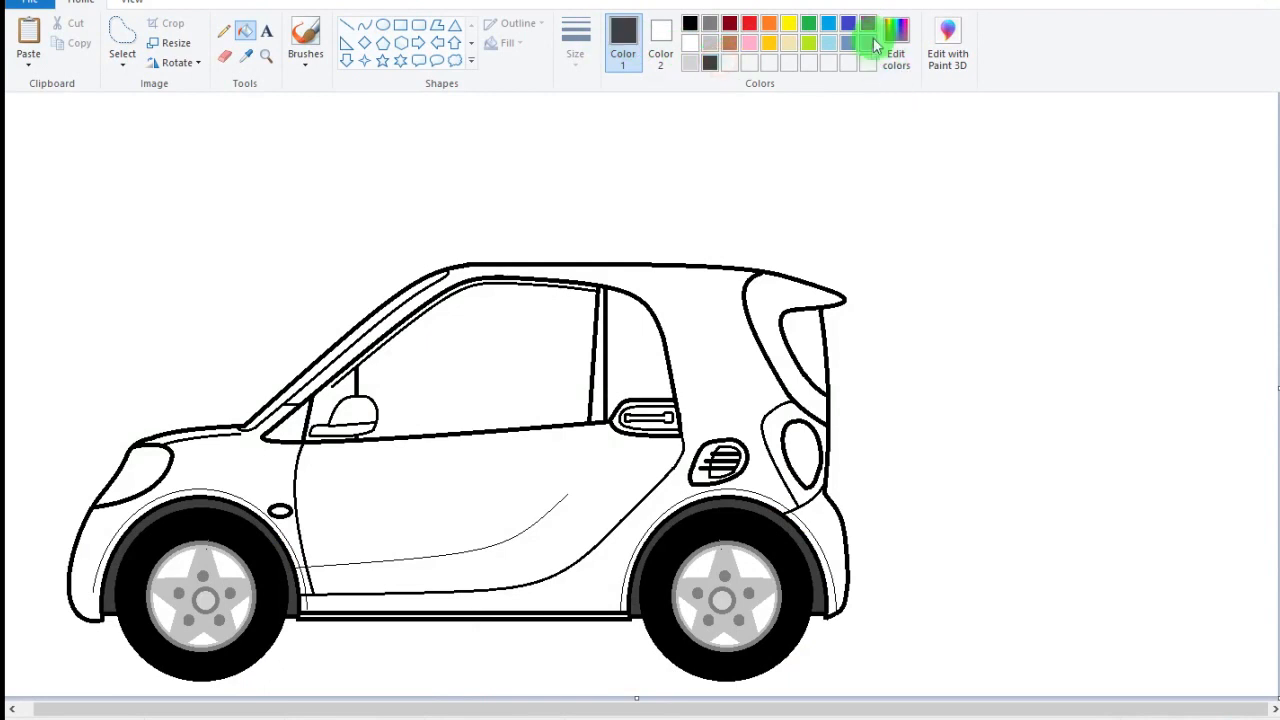
pyautogui.click(894, 42)
pyautogui.moveTo(834, 362); pyautogui.dragTo(838, 375)
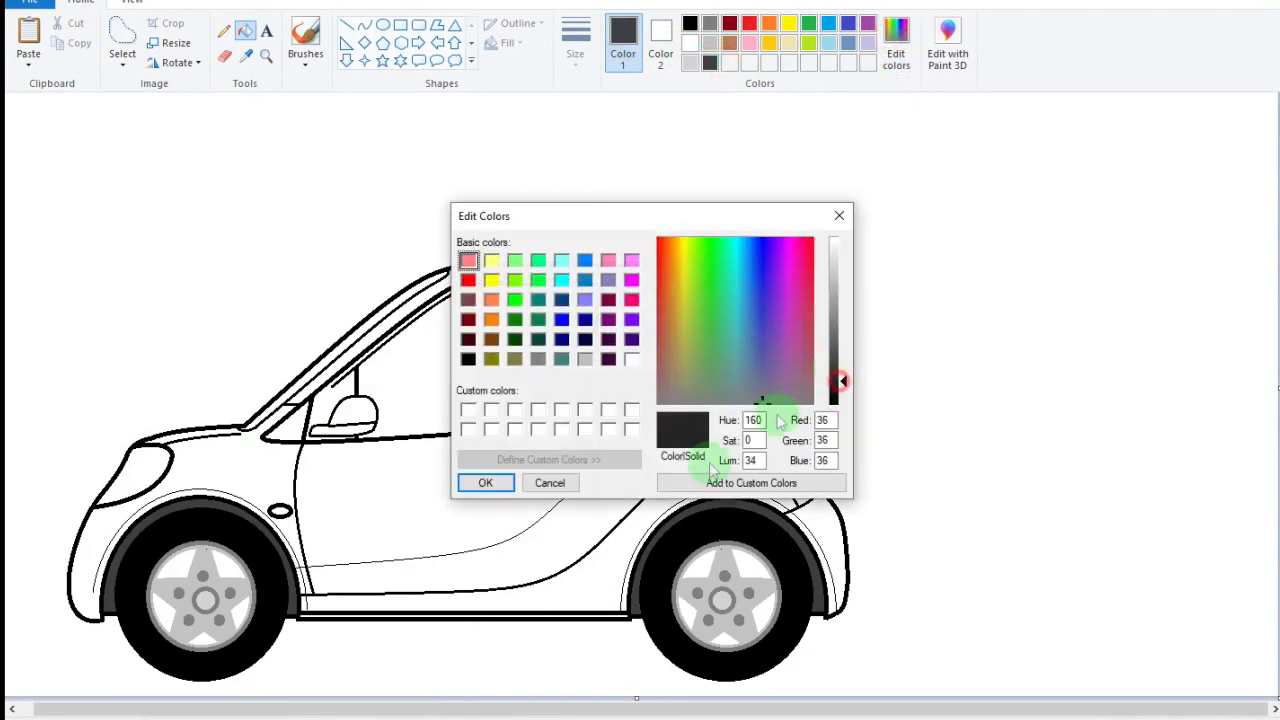
pyautogui.click(485, 482)
pyautogui.click(437, 357)
pyautogui.click(628, 358)
pyautogui.click(593, 410)
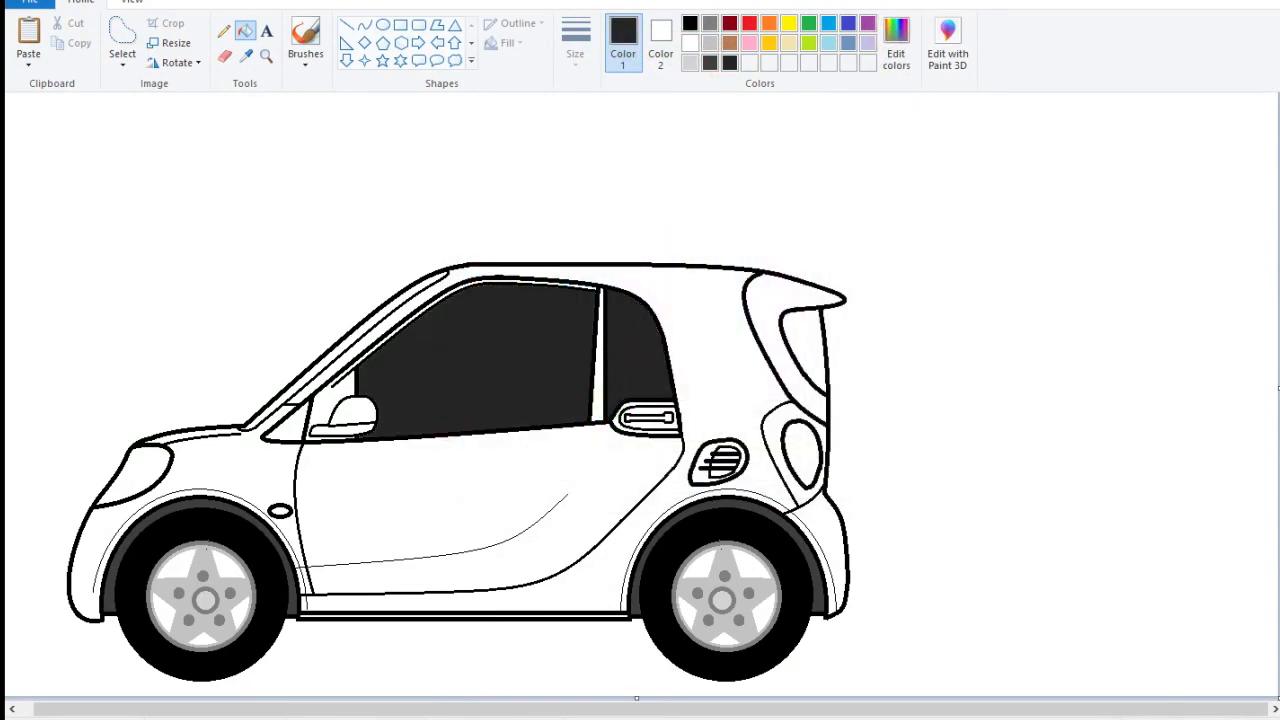
pyautogui.hotkey('ctrl', 'z')
pyautogui.hotkey('ctrl', 'z')
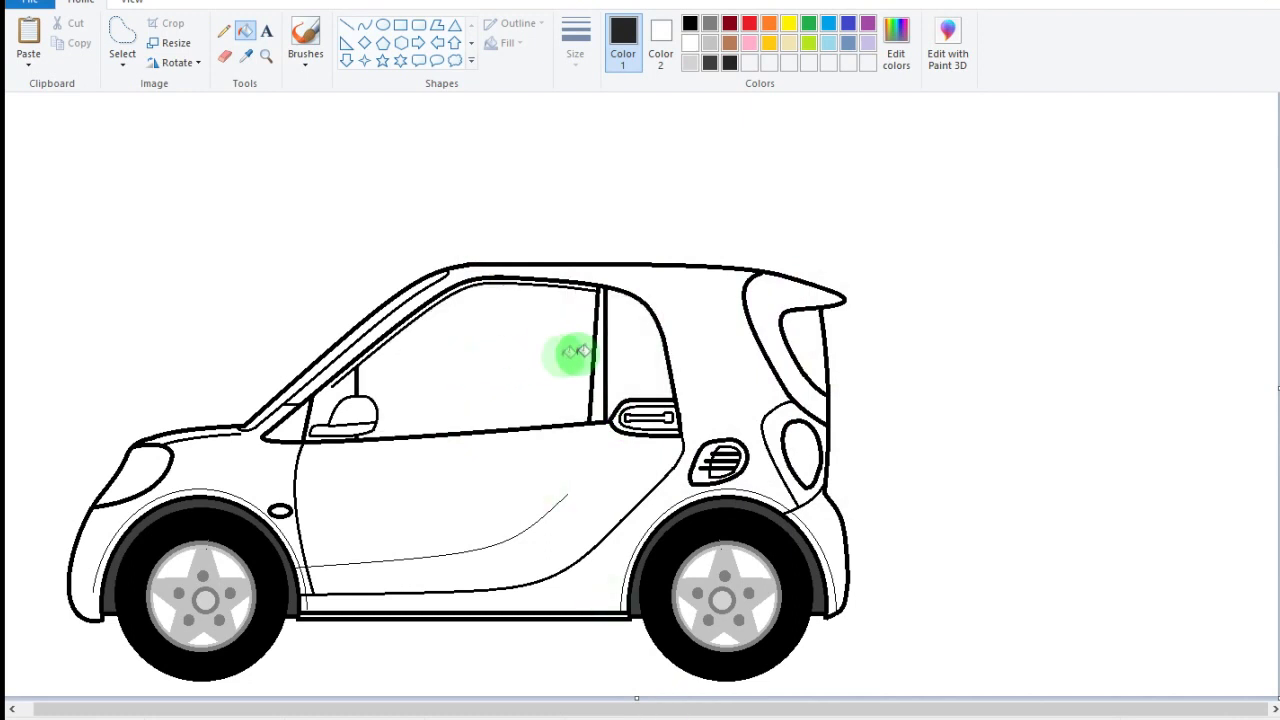
# - Fill the pillar behind the door window, the window's front frame and the triangle ahead of the mirror with the darker grey
pyautogui.click(601, 360)
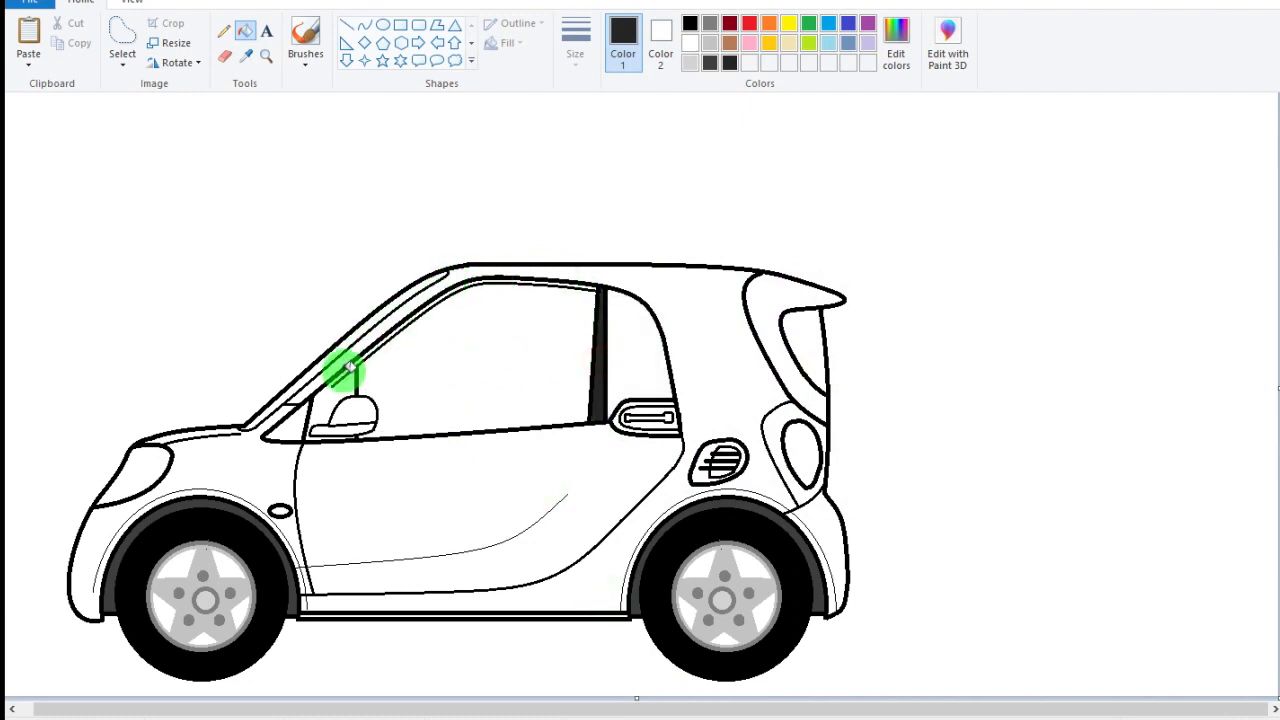
pyautogui.hotkey('ctrl', 'z')
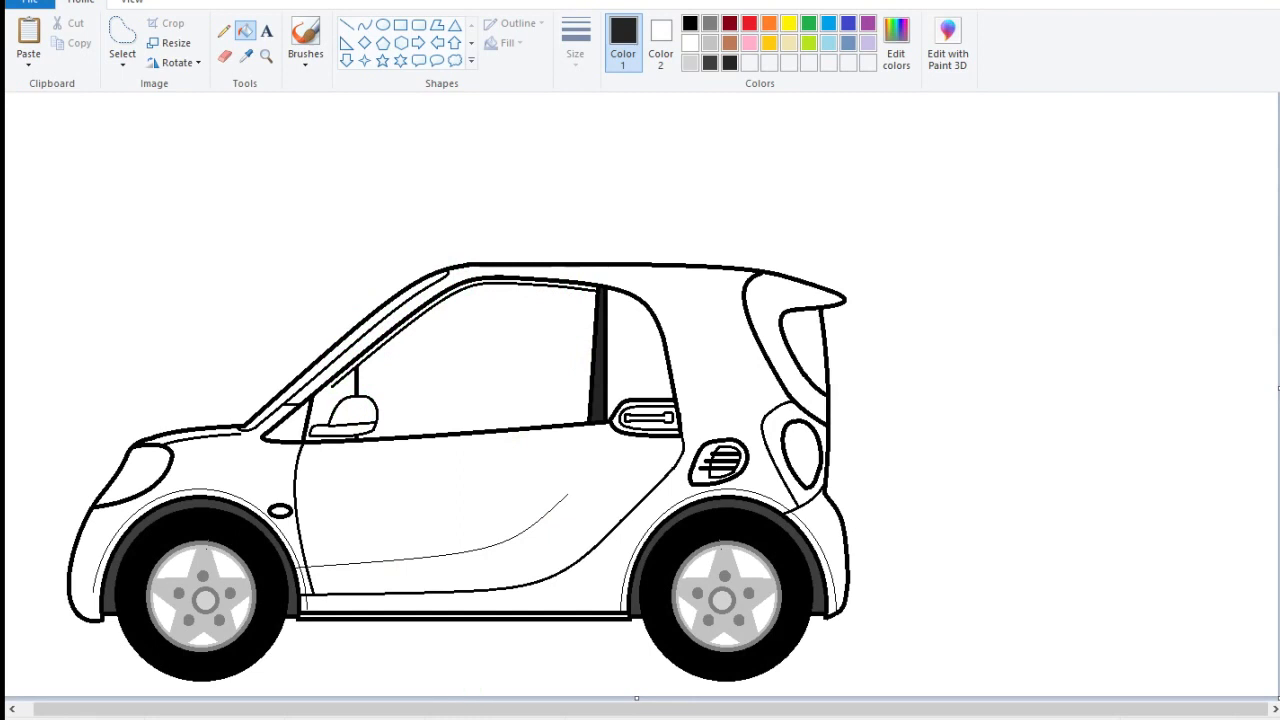
pyautogui.click(340, 375)
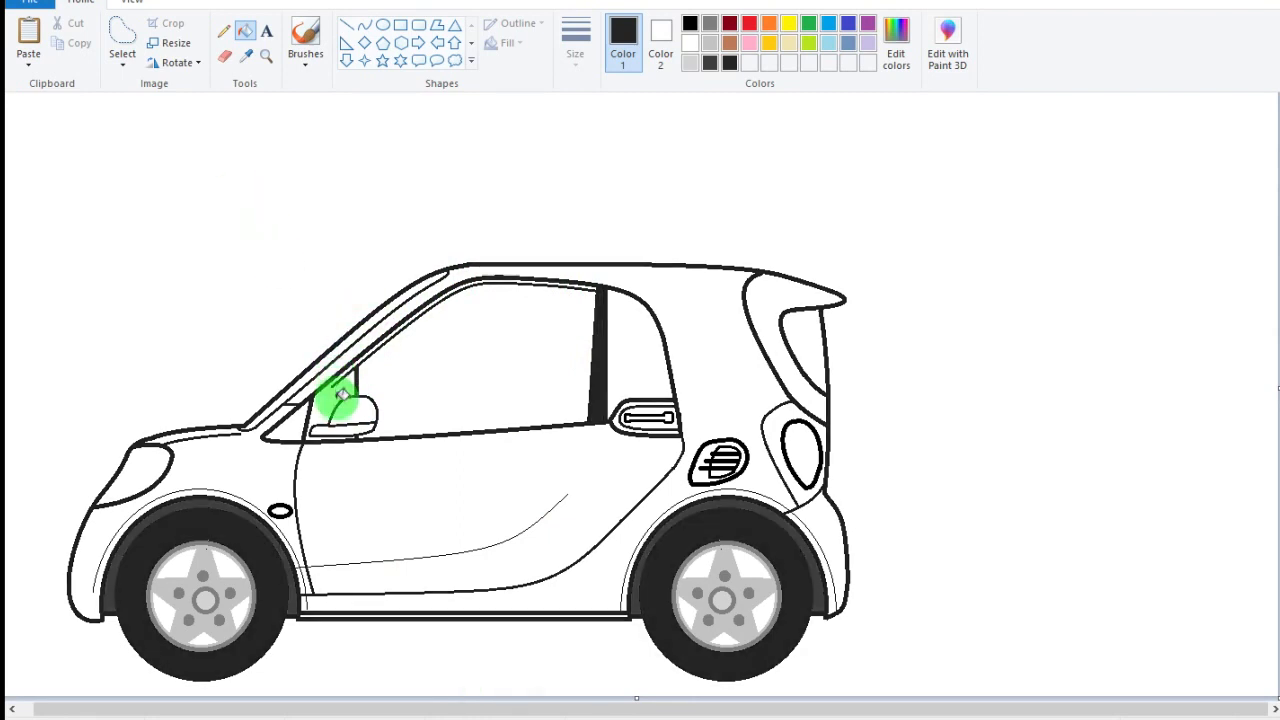
pyautogui.click(341, 395)
pyautogui.click(334, 408)
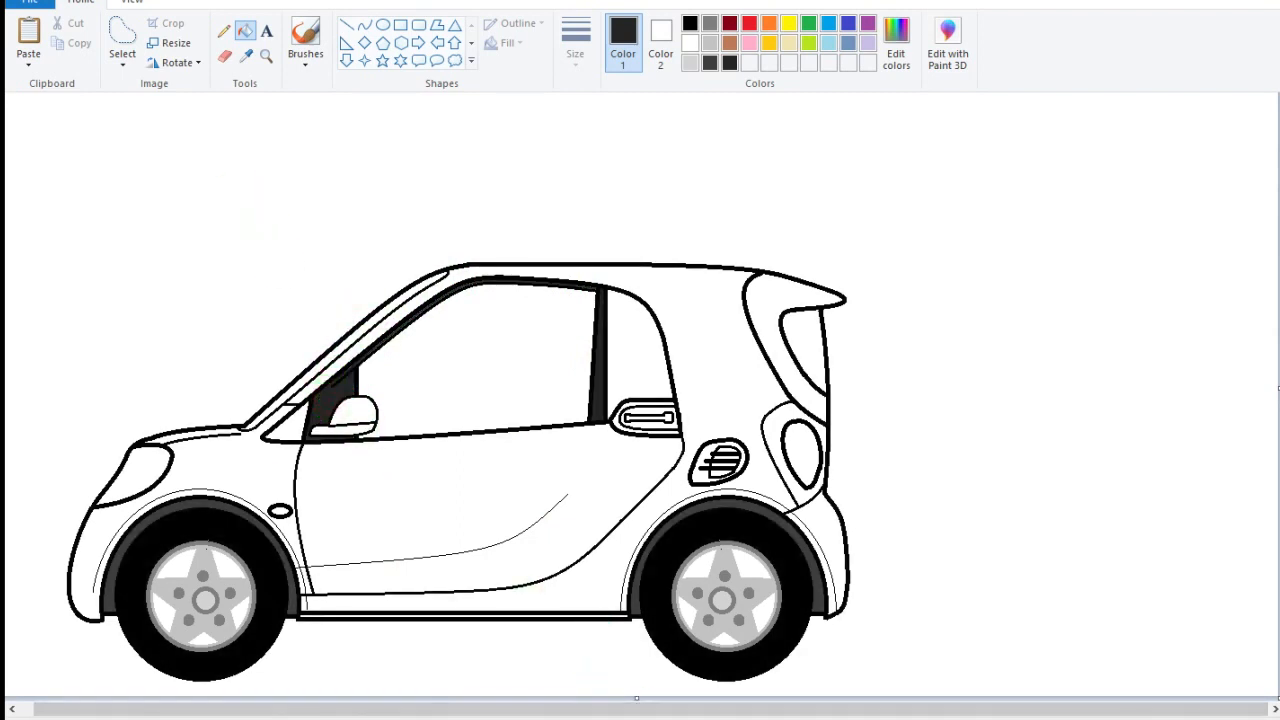
pyautogui.click(288, 428)
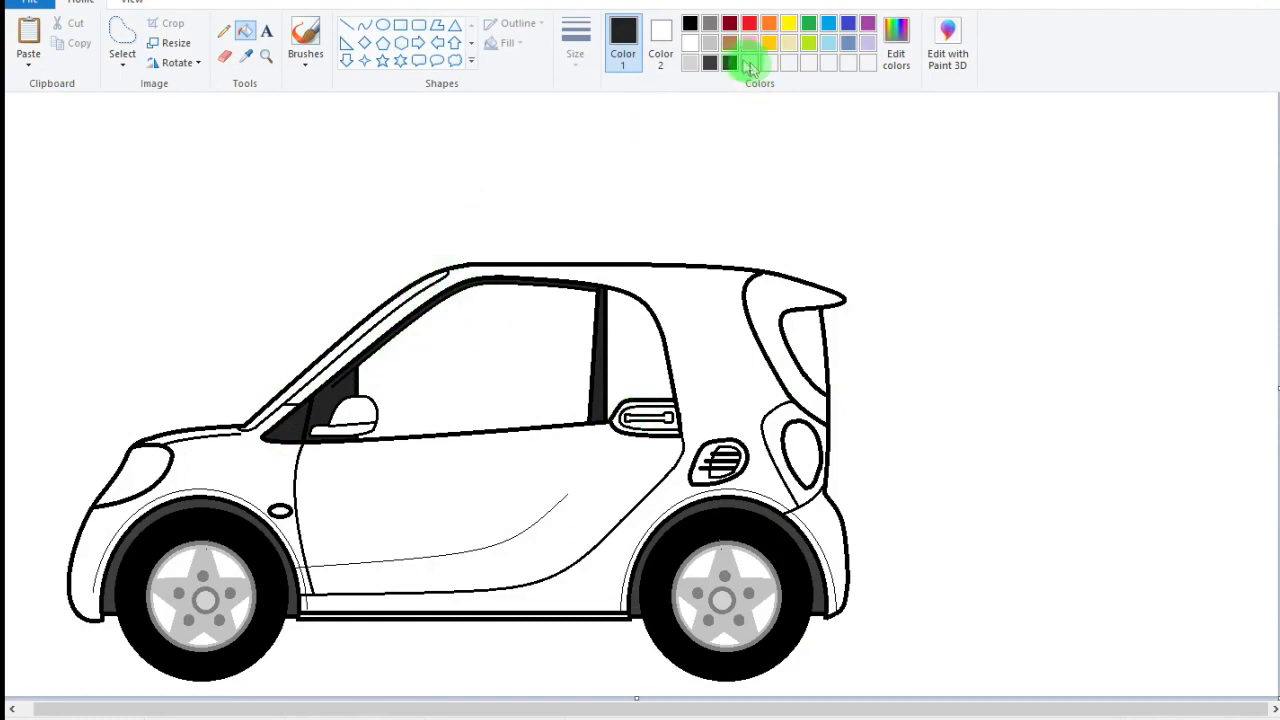
# - Mix a medium grey custom colour, RGB 105, 105, 105, and fill the windshield strip with it
pyautogui.click(710, 63)
pyautogui.click(894, 40)
pyautogui.moveTo(849, 372); pyautogui.dragTo(845, 340)
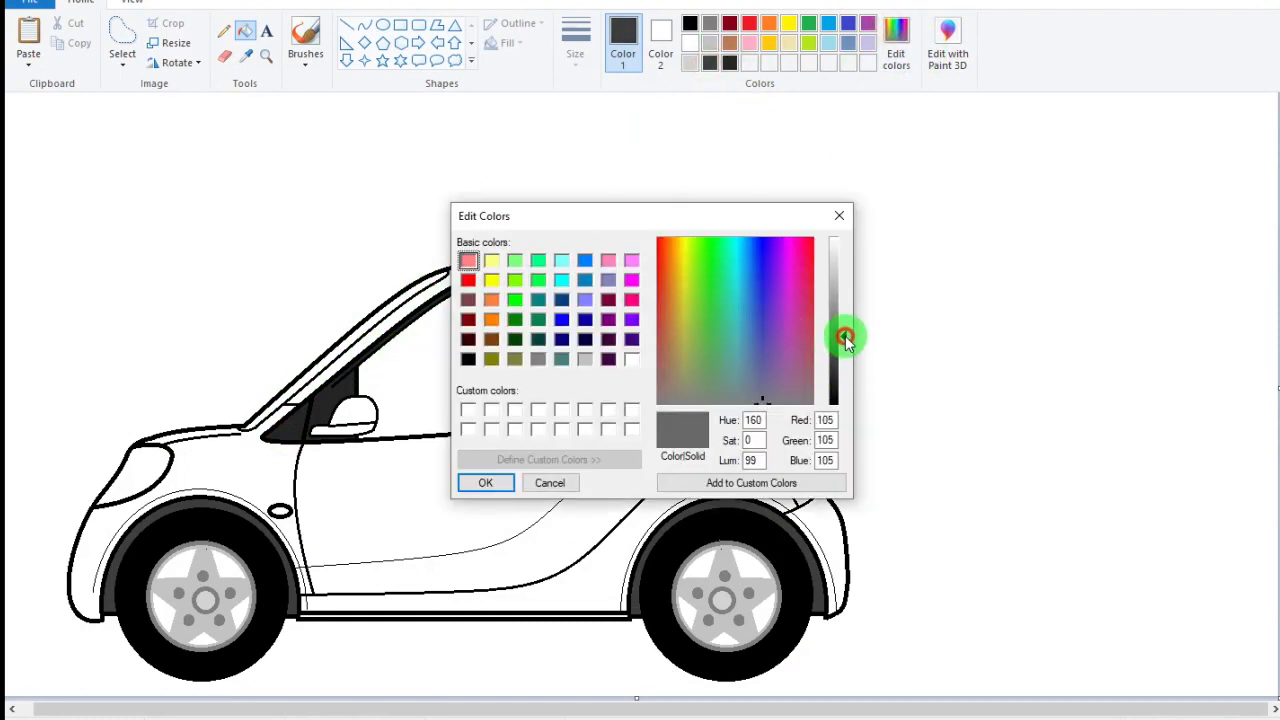
pyautogui.click(486, 483)
pyautogui.click(322, 366)
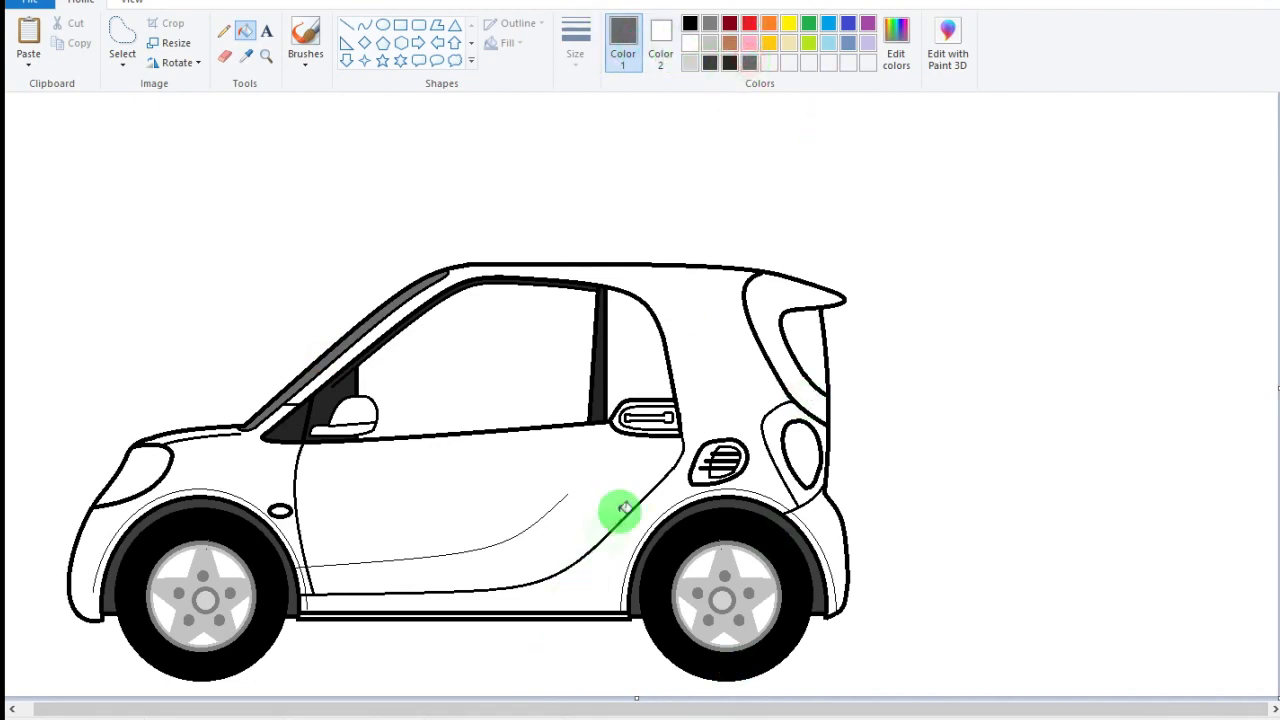
# - Fill the door handle's bar with medium grey, its recess with black and its surround with the darker grey
pyautogui.scroll(1, 850, 615)
pyautogui.scroll(-3, 880, 602)
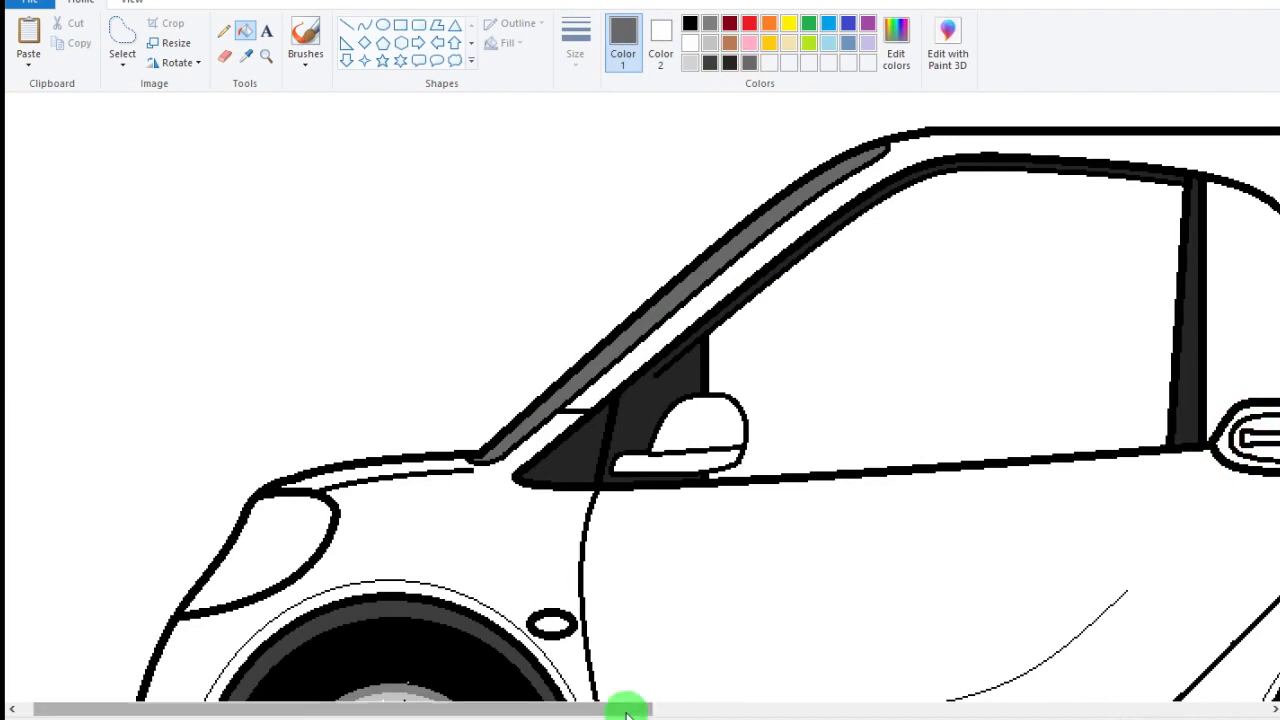
pyautogui.moveTo(623, 708); pyautogui.dragTo(808, 708)
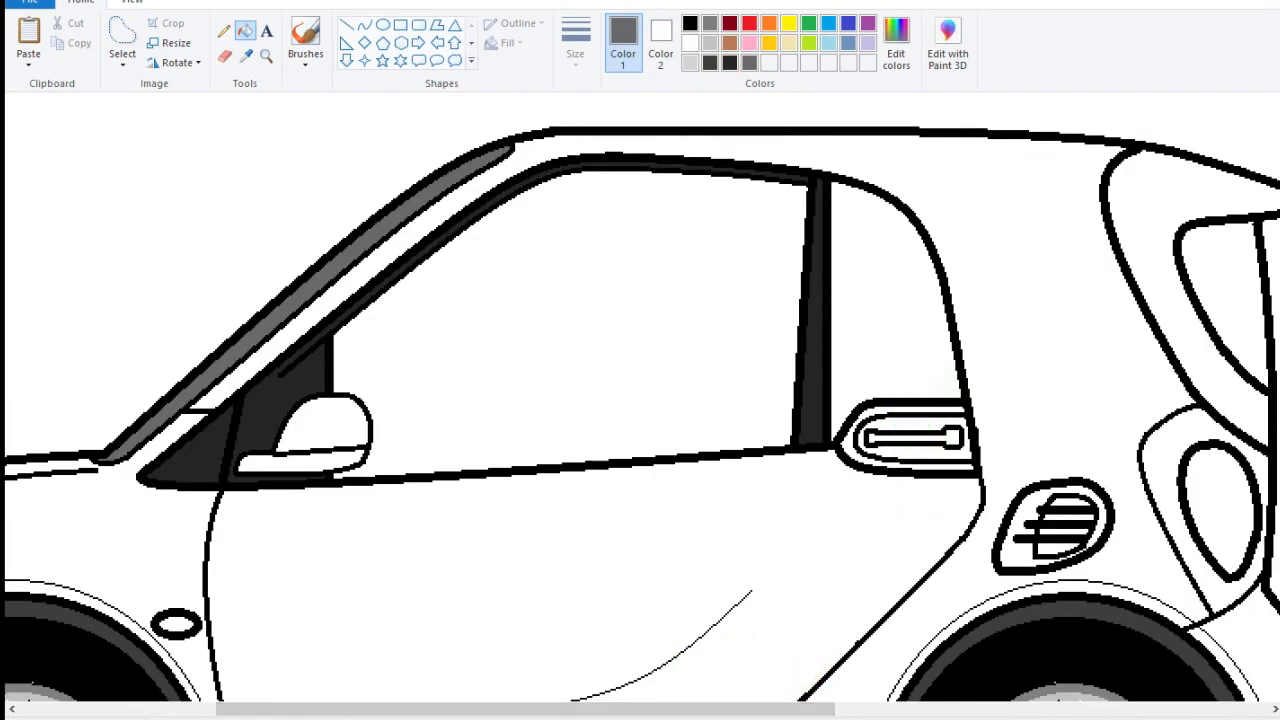
pyautogui.click(729, 62)
pyautogui.click(872, 422)
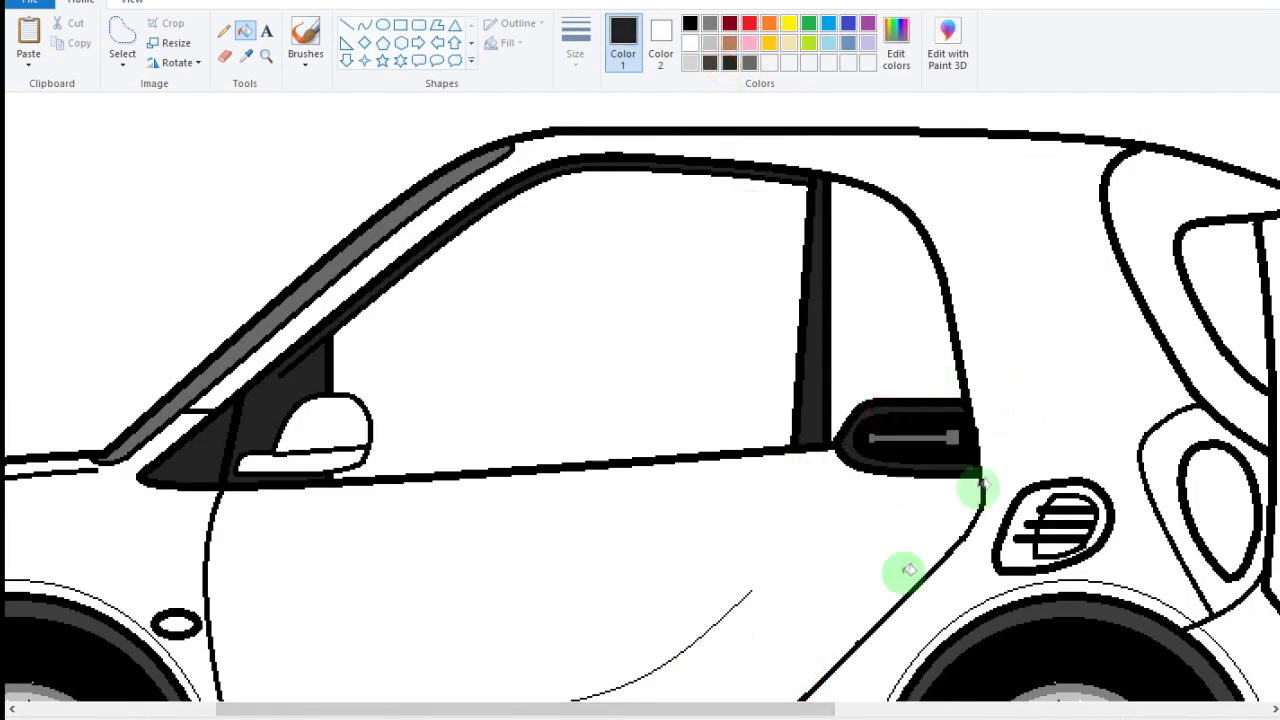
pyautogui.scroll(-1, 640, 662)
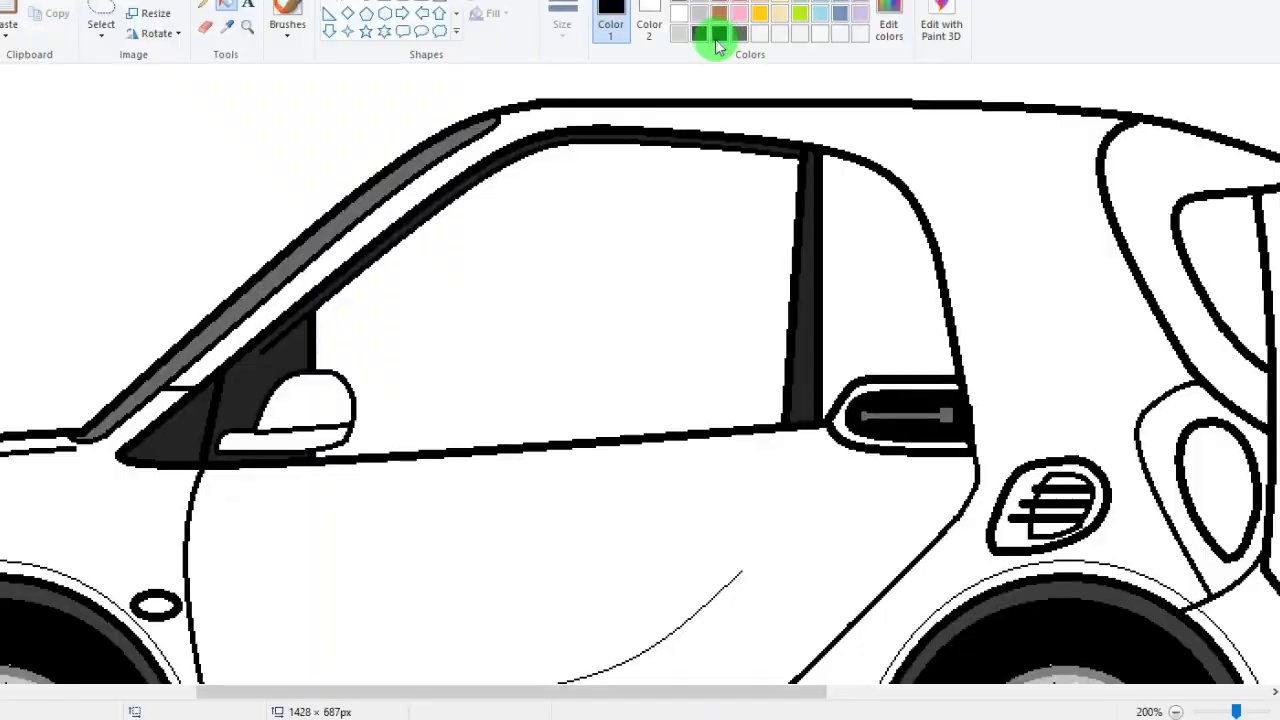
pyautogui.click(871, 388)
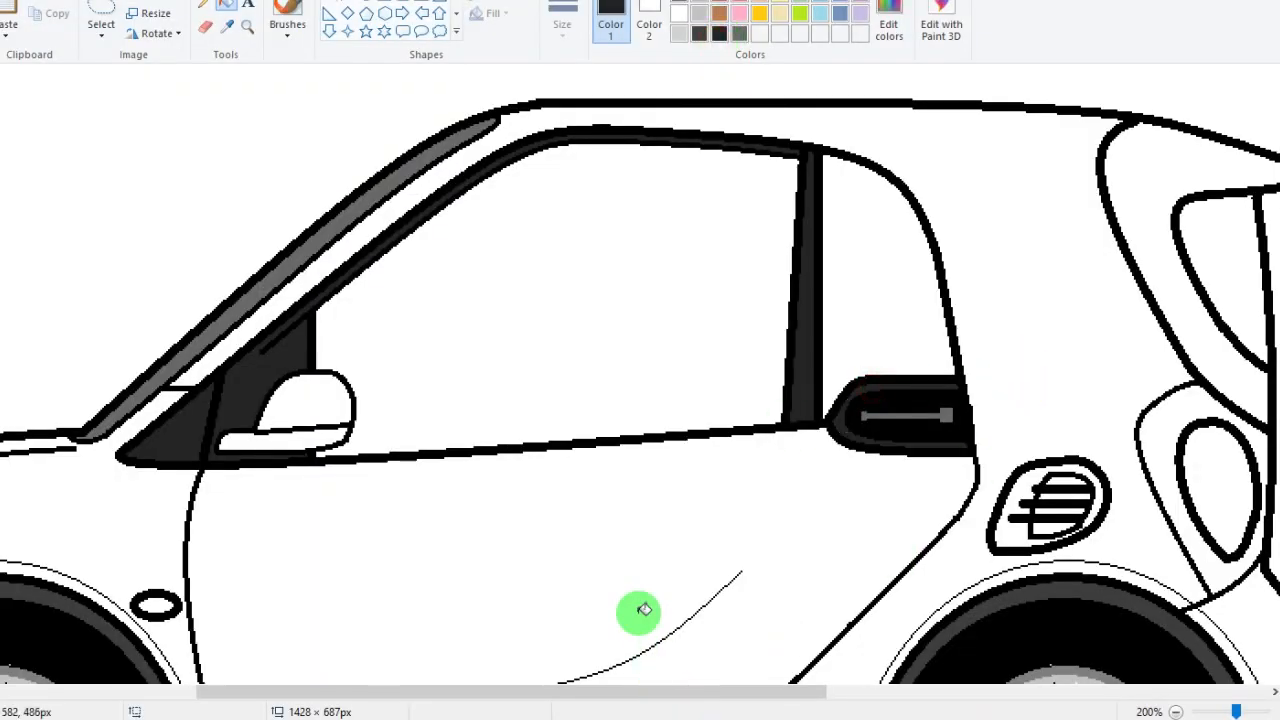
# - Mix a near-black custom colour, RGB 22, 22, 22, starting from black
pyautogui.scroll(-1, 639, 613)
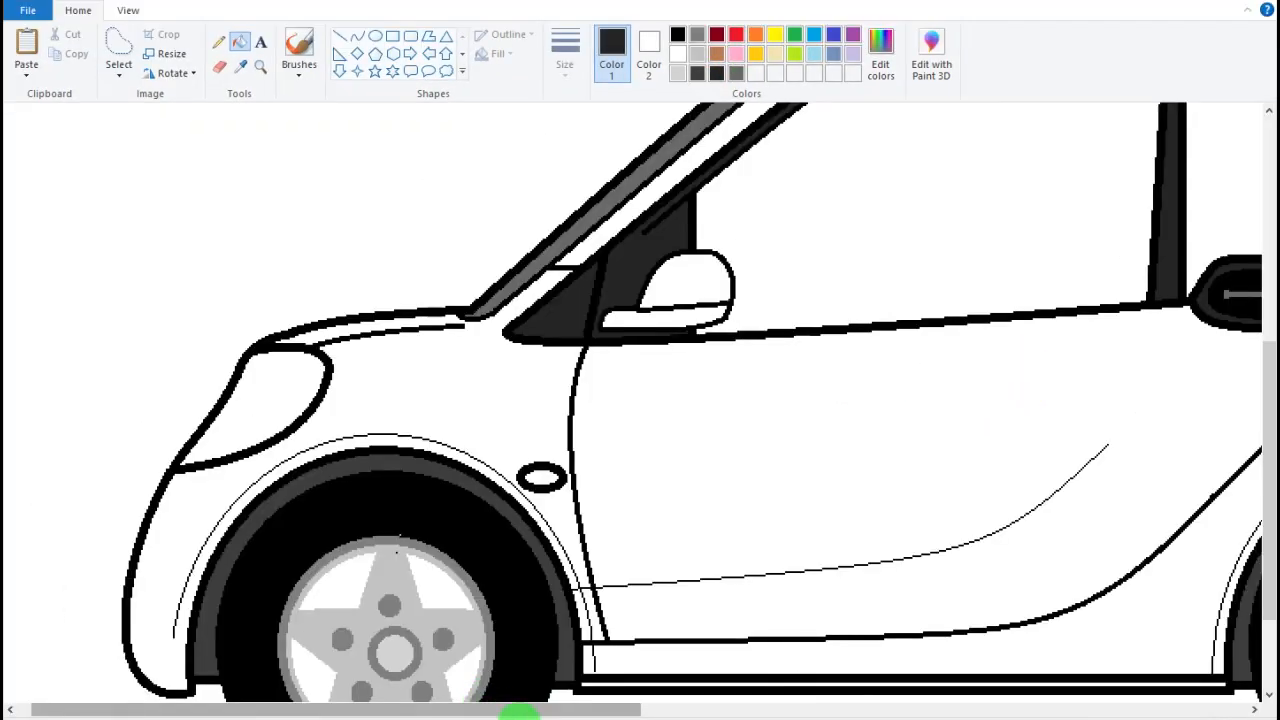
pyautogui.moveTo(530, 710); pyautogui.dragTo(883, 709)
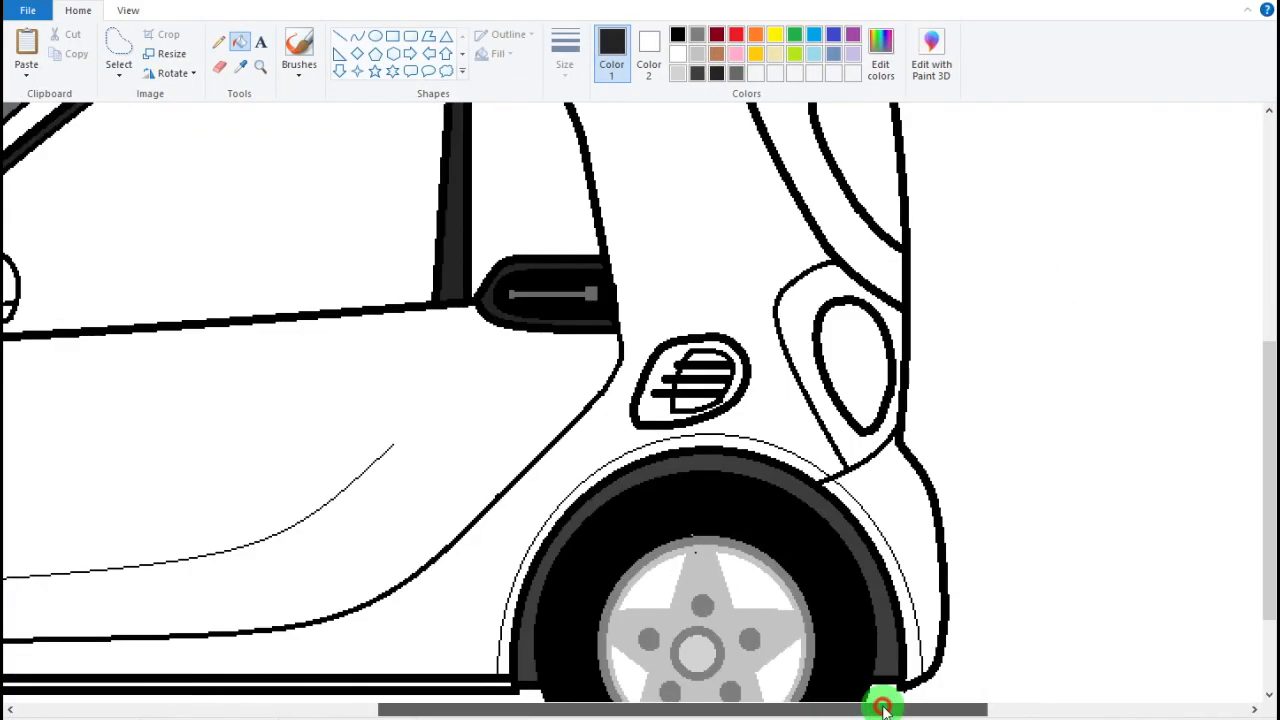
pyautogui.scroll(1, 895, 637)
pyautogui.scroll(-1, 895, 637)
pyautogui.moveTo(741, 709); pyautogui.dragTo(798, 707)
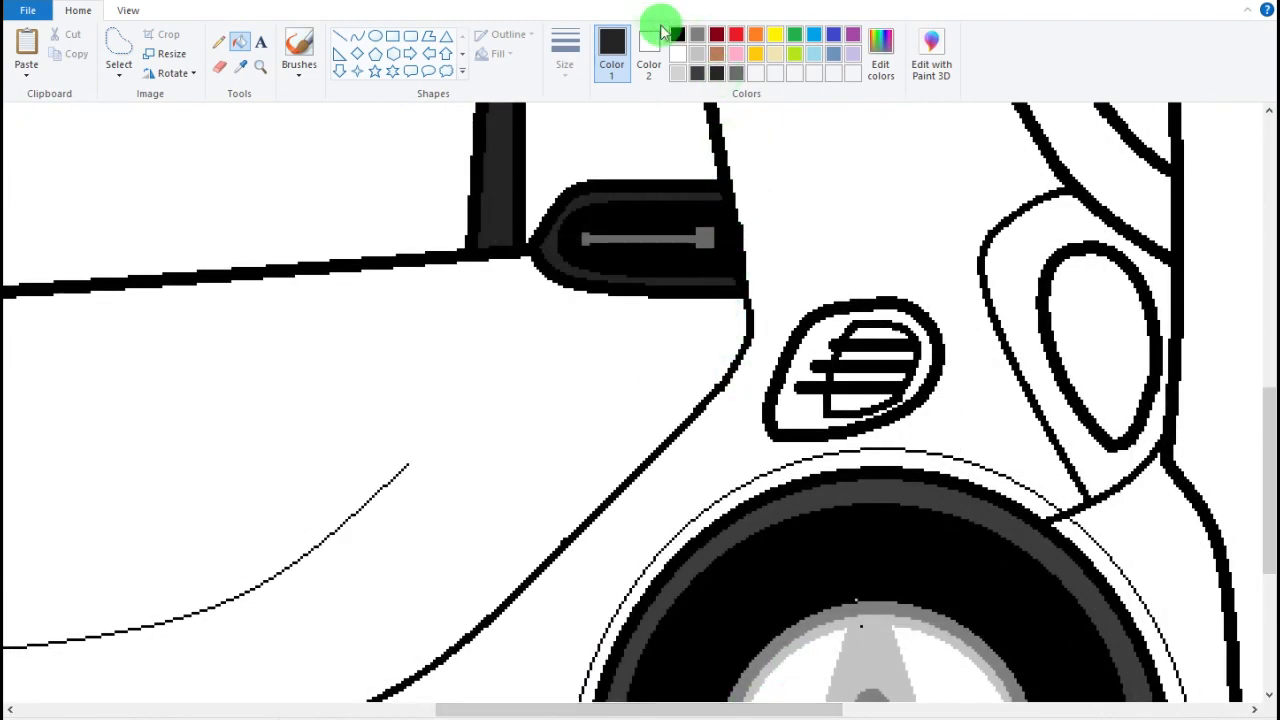
pyautogui.click(679, 33)
pyautogui.click(883, 48)
pyautogui.moveTo(828, 408); pyautogui.dragTo(826, 396)
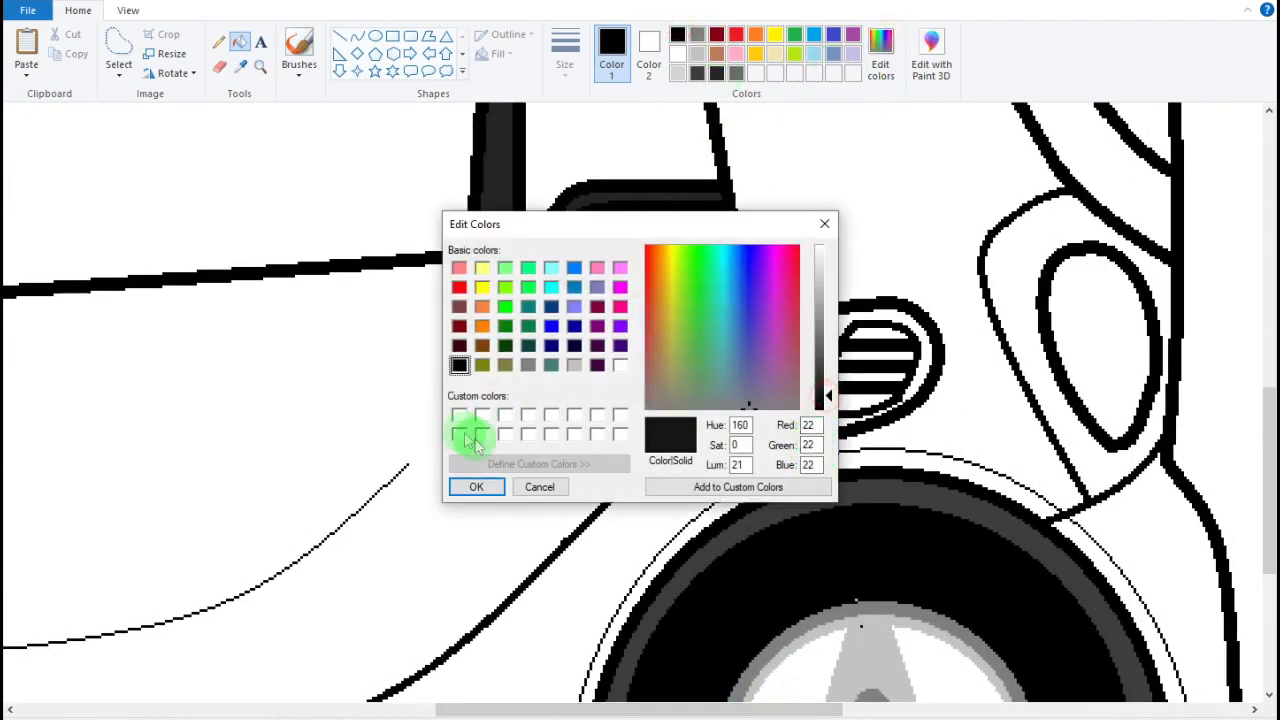
pyautogui.click(476, 487)
# - Fill all the gaps between the slats of the air intake's inner grille with the near-black
pyautogui.click(851, 400)
pyautogui.click(862, 373)
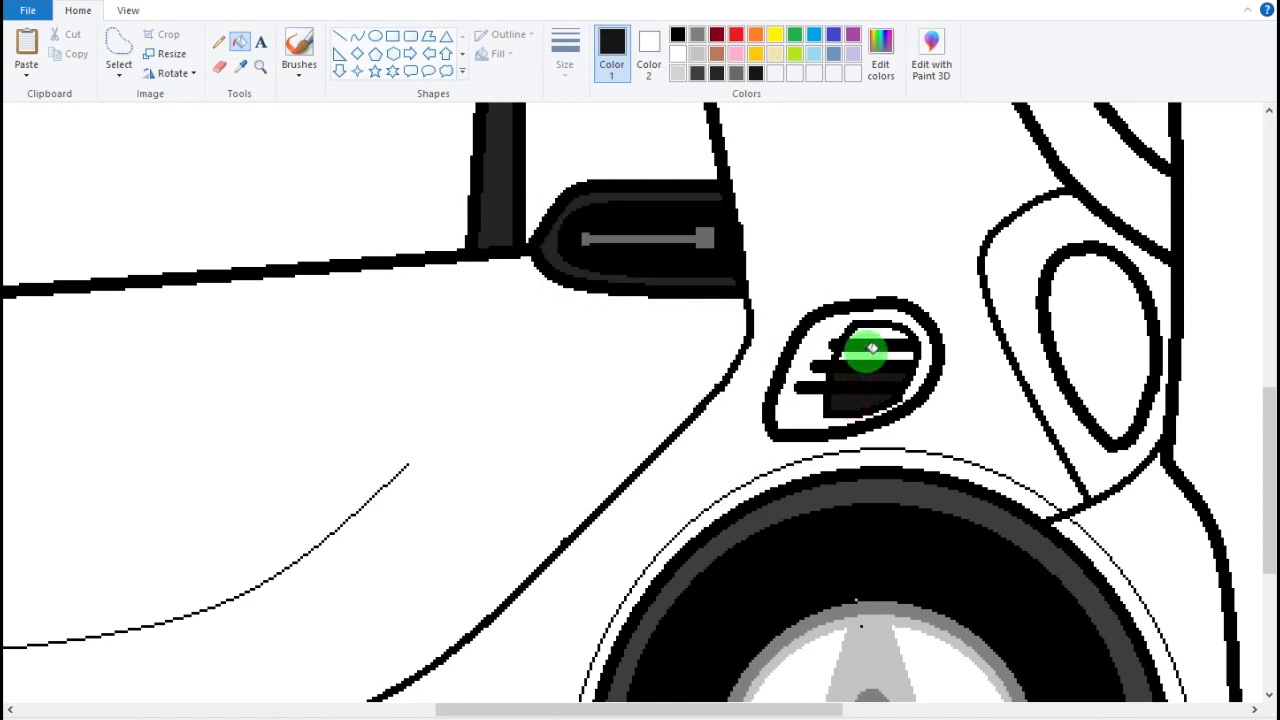
pyautogui.click(885, 343)
pyautogui.click(882, 316)
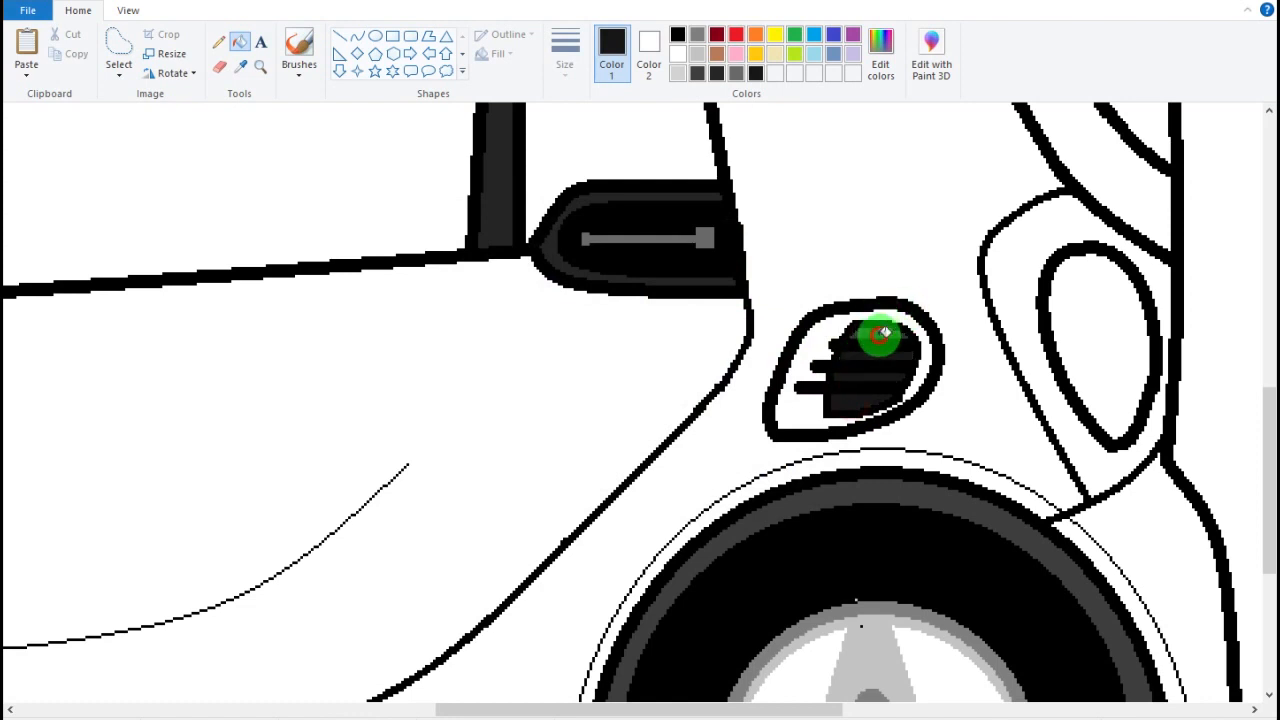
# - Fill the air intake's surround, its outer outline and the leftover white gap under the grille with the darker grey
pyautogui.click(833, 327)
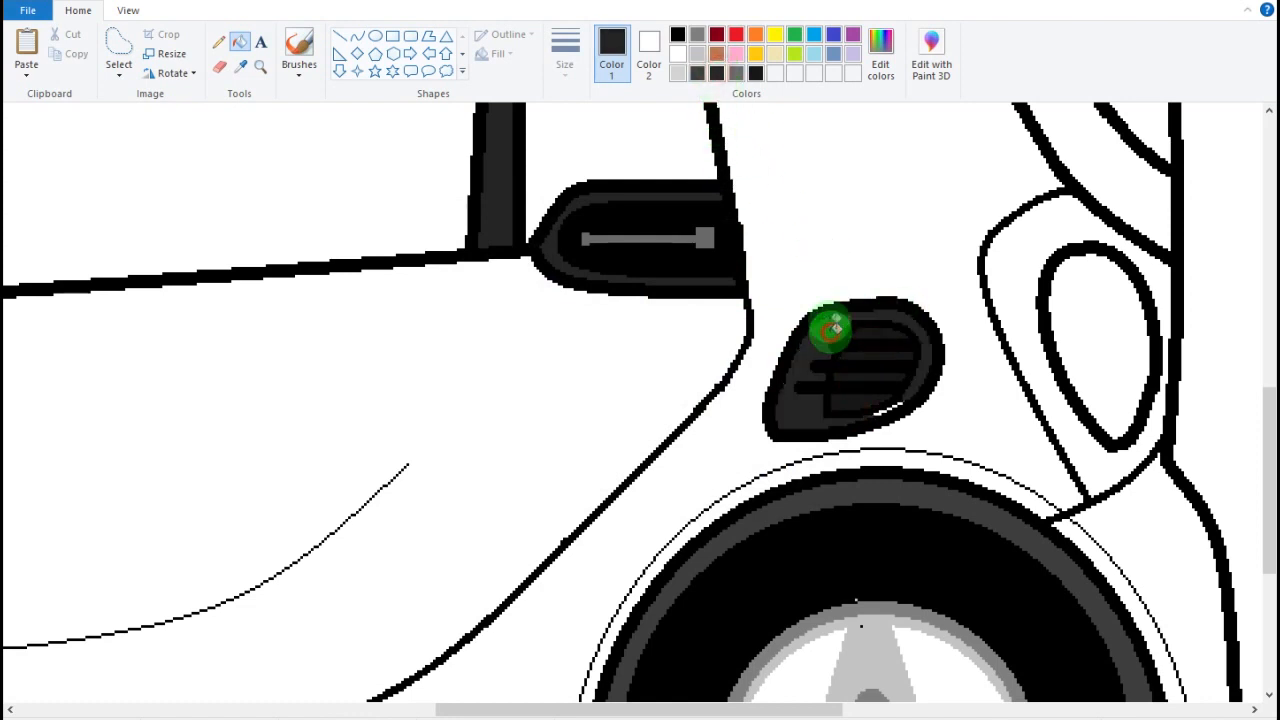
pyautogui.click(834, 306)
pyautogui.click(891, 402)
pyautogui.hotkey('ctrl', 'z')
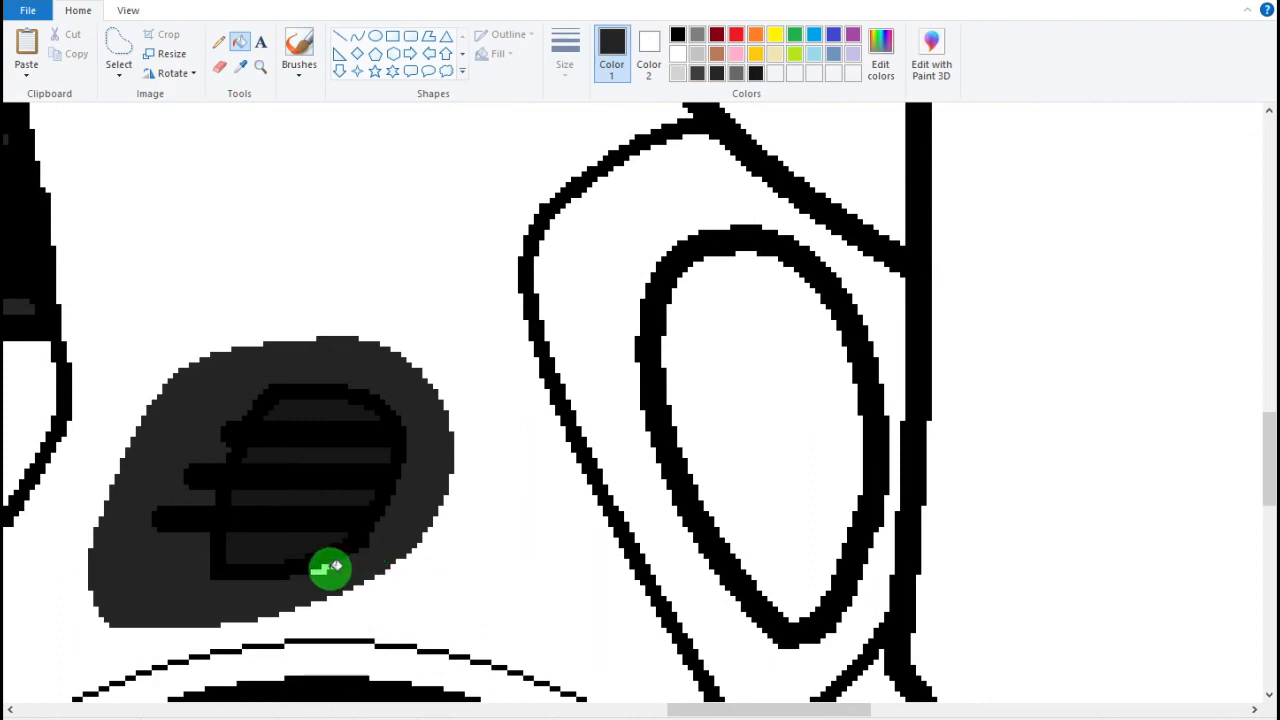
pyautogui.click(324, 568)
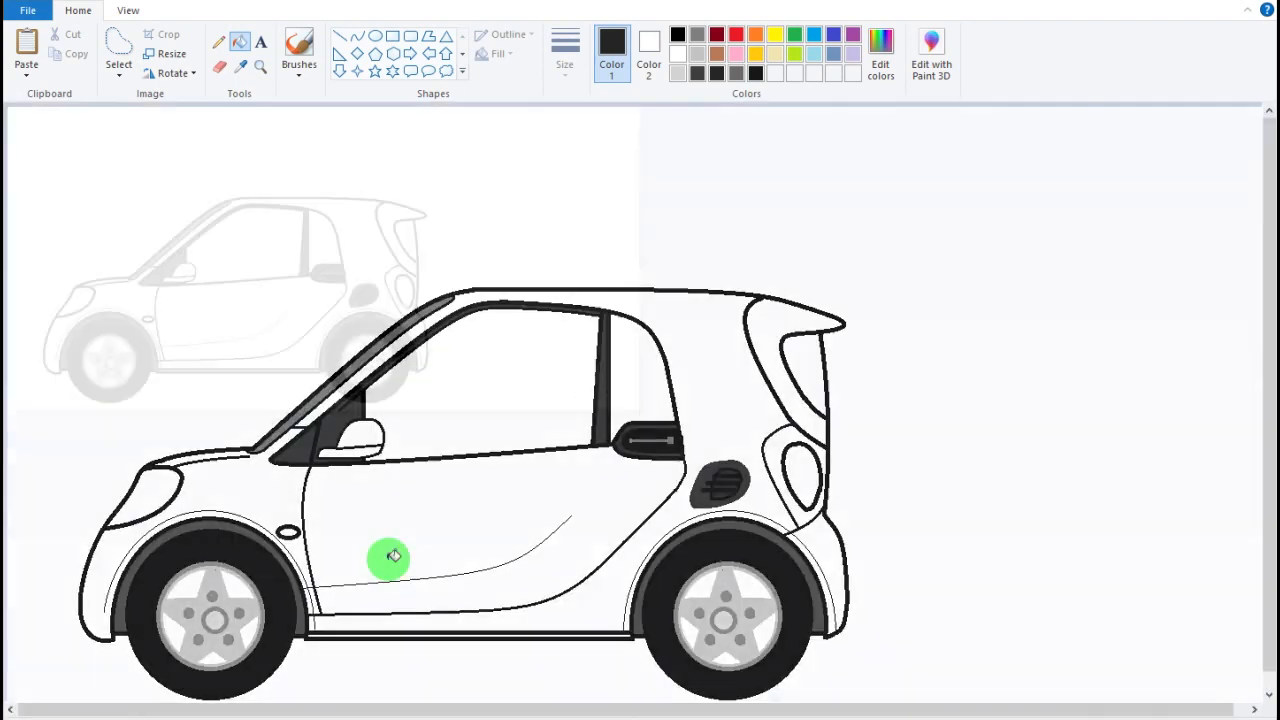
# - Mix a darker custom red from the palette red and fill the oval tail light with it
pyautogui.click(736, 34)
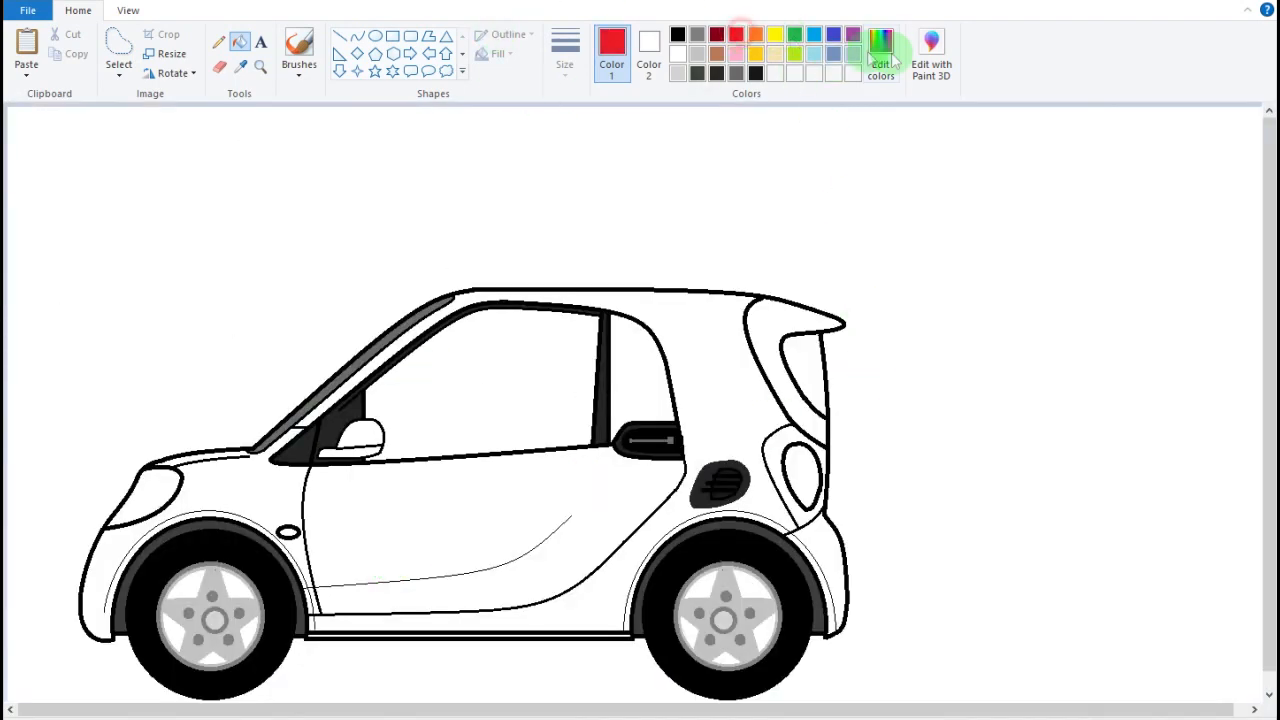
pyautogui.click(880, 52)
pyautogui.click(829, 342)
pyautogui.click(492, 485)
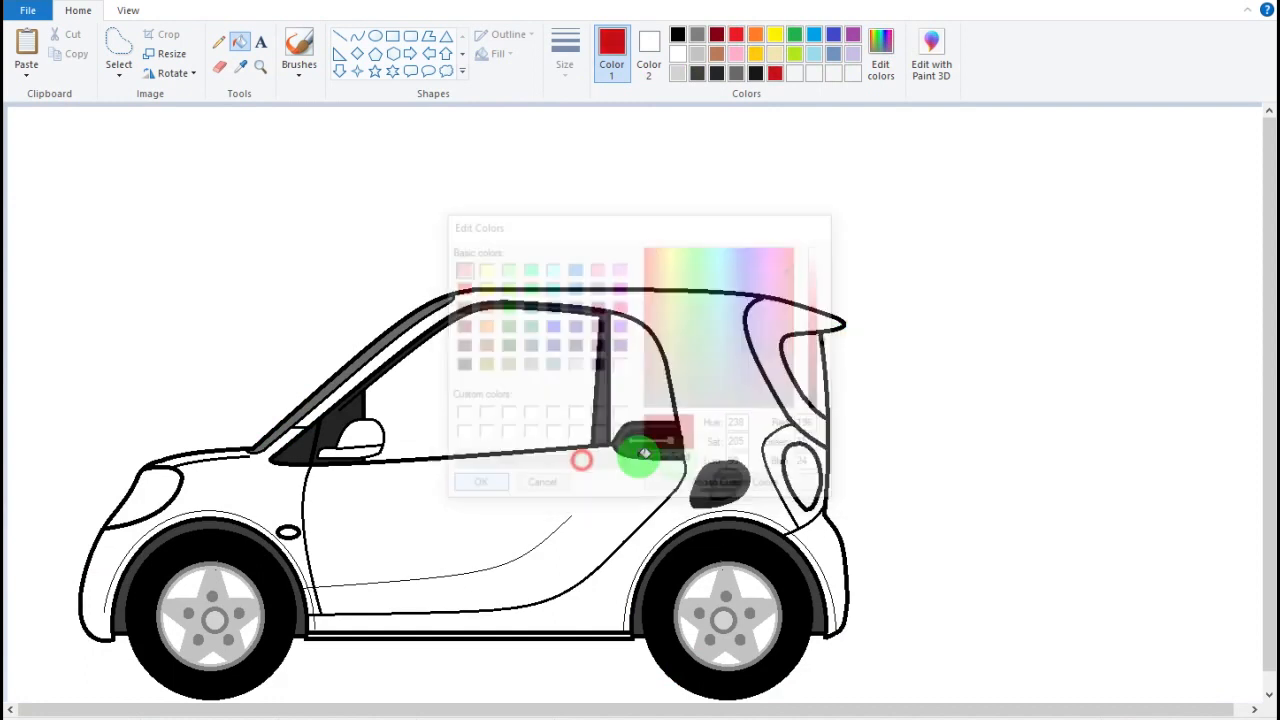
pyautogui.click(796, 455)
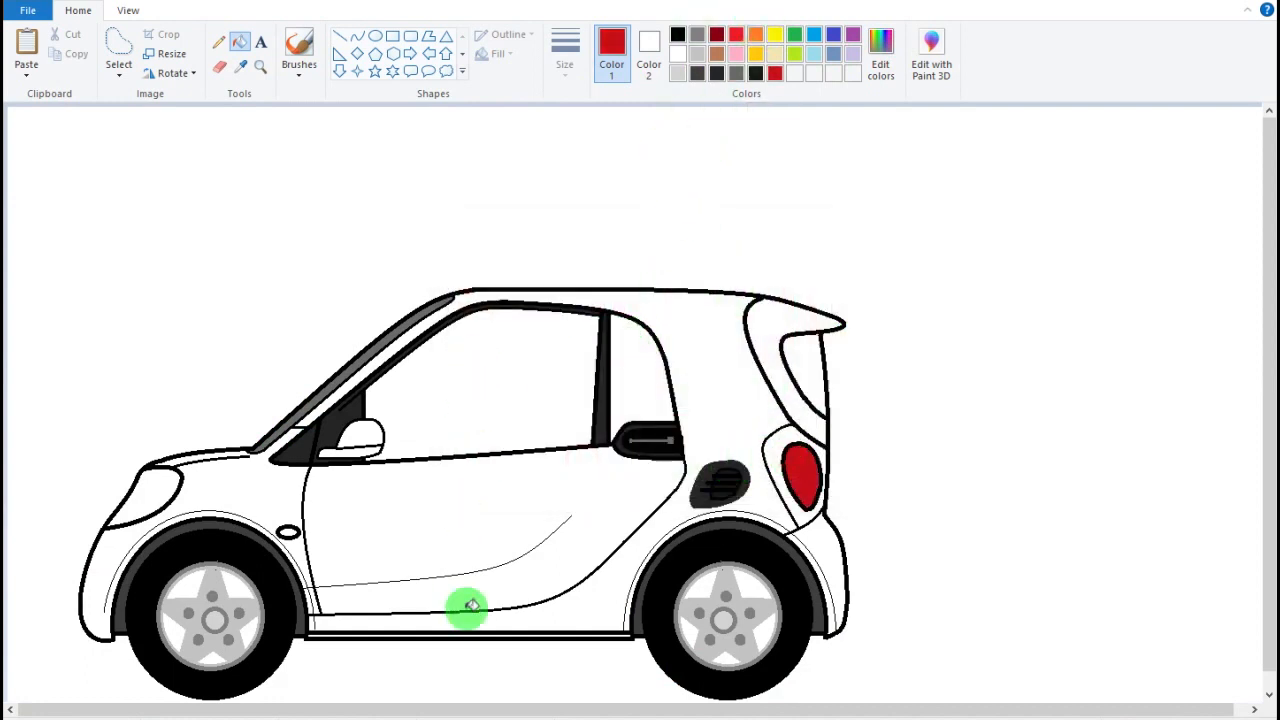
# - Mix a dark grey custom colour, RGB 65, 65, 65, and fill the door window and the rear quarter window with it
pyautogui.click(736, 73)
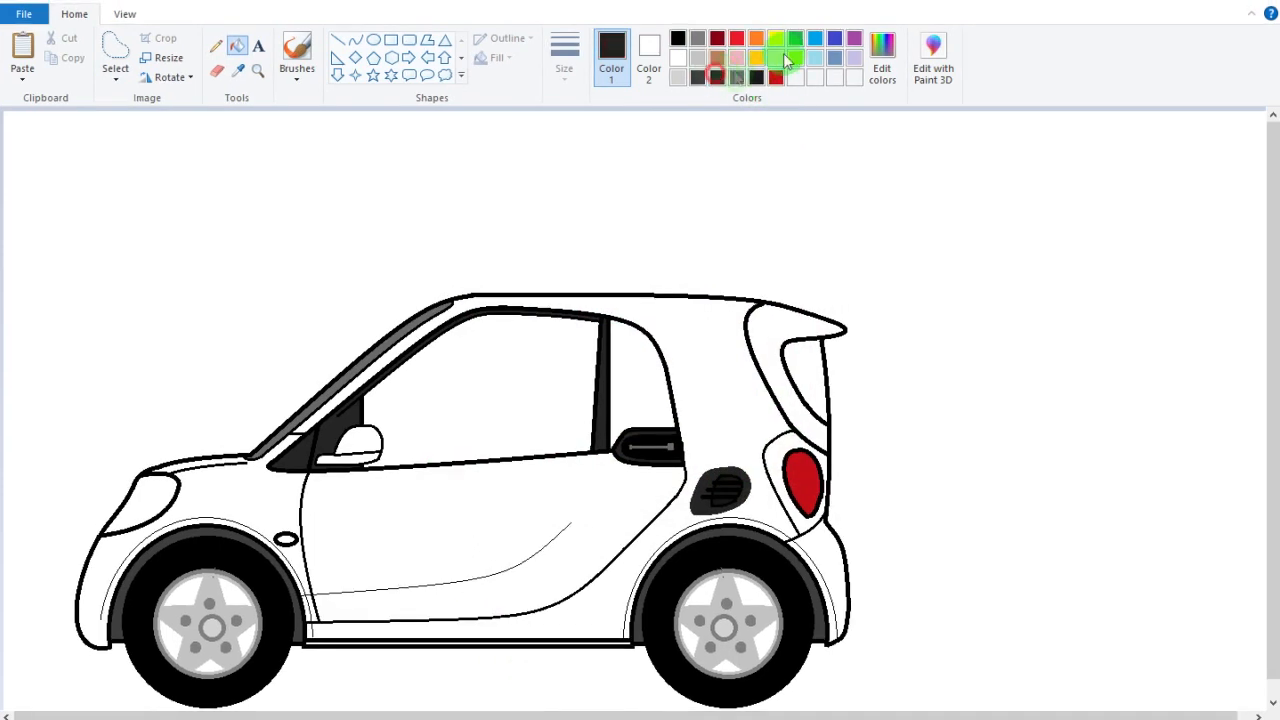
pyautogui.click(880, 60)
pyautogui.moveTo(830, 396); pyautogui.dragTo(829, 373)
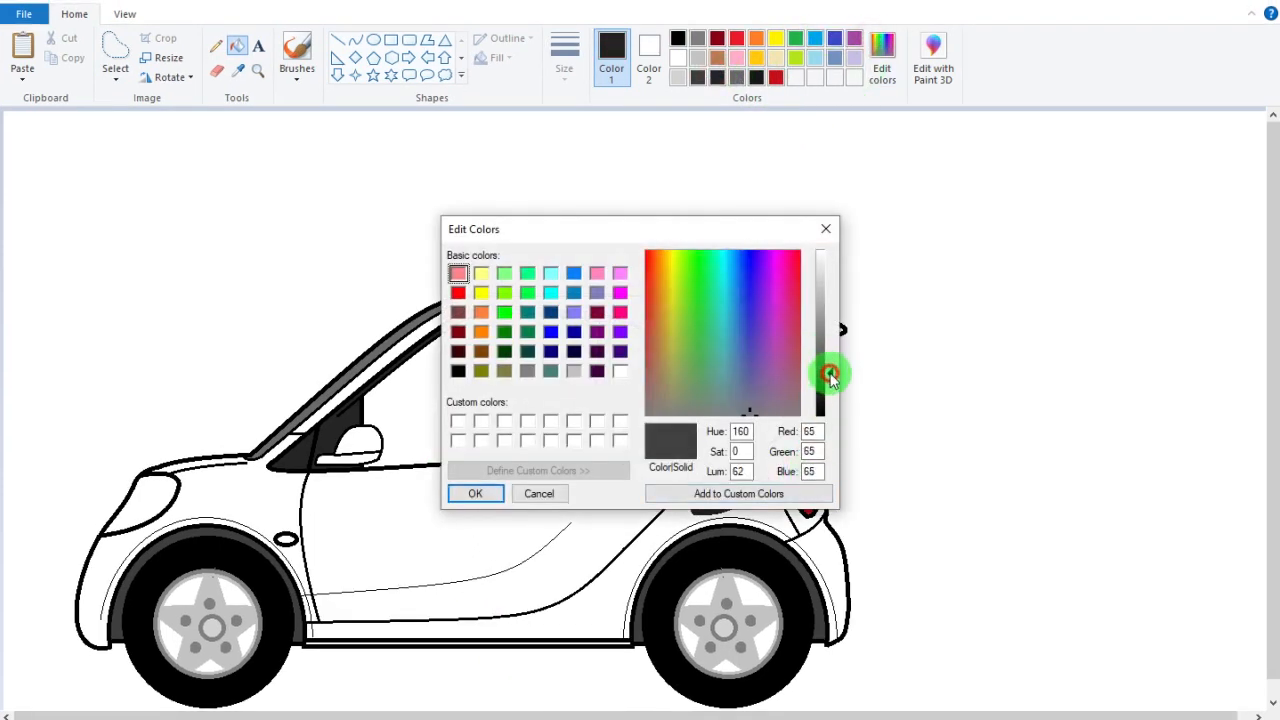
pyautogui.click(475, 493)
pyautogui.click(442, 336)
pyautogui.click(631, 373)
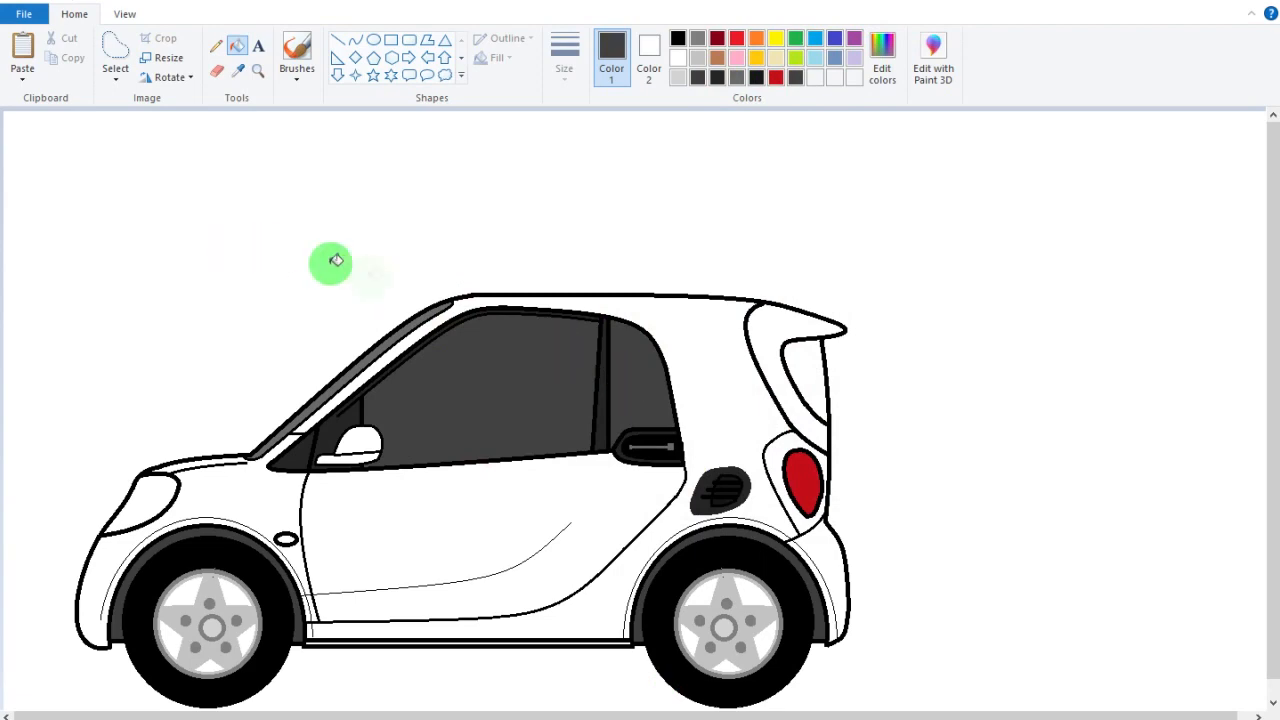
# - Mix a lighter grey custom colour, RGB 226, 226, 226, from the existing light grey and fill the headlight with it
pyautogui.scroll(1, 528, 521)
pyautogui.click(682, 74)
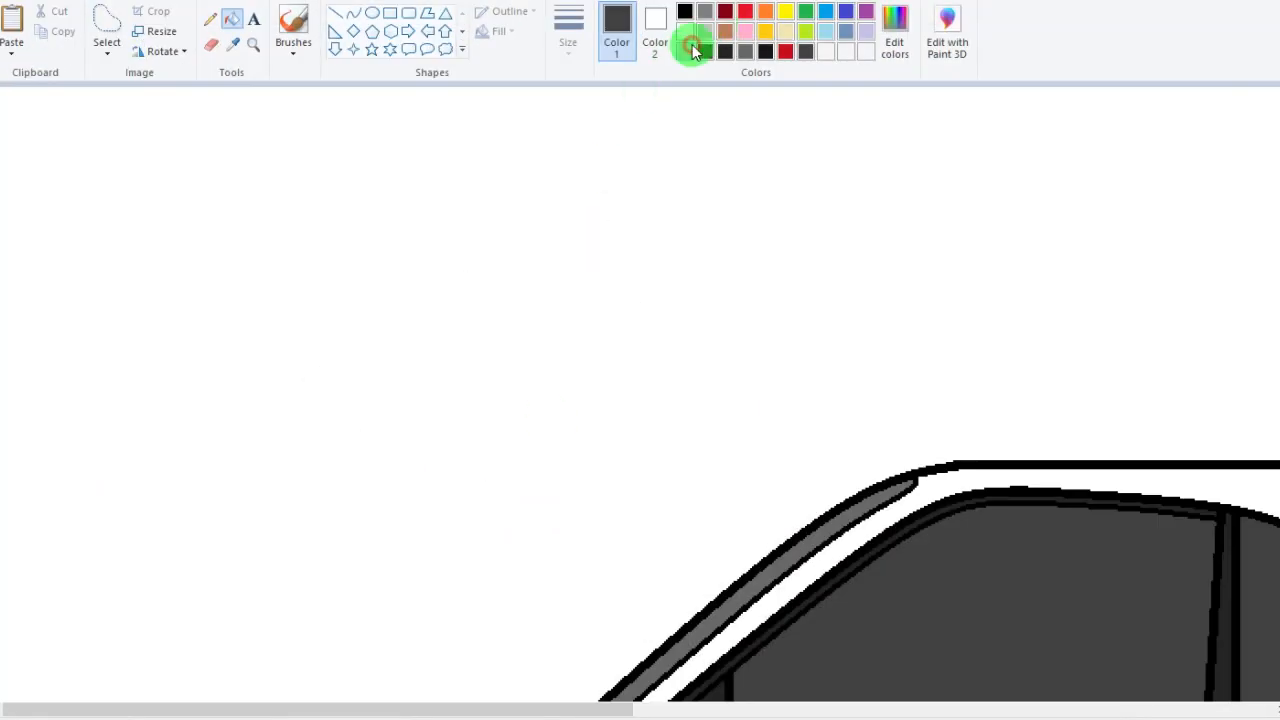
pyautogui.click(895, 35)
pyautogui.moveTo(828, 266); pyautogui.dragTo(840, 246)
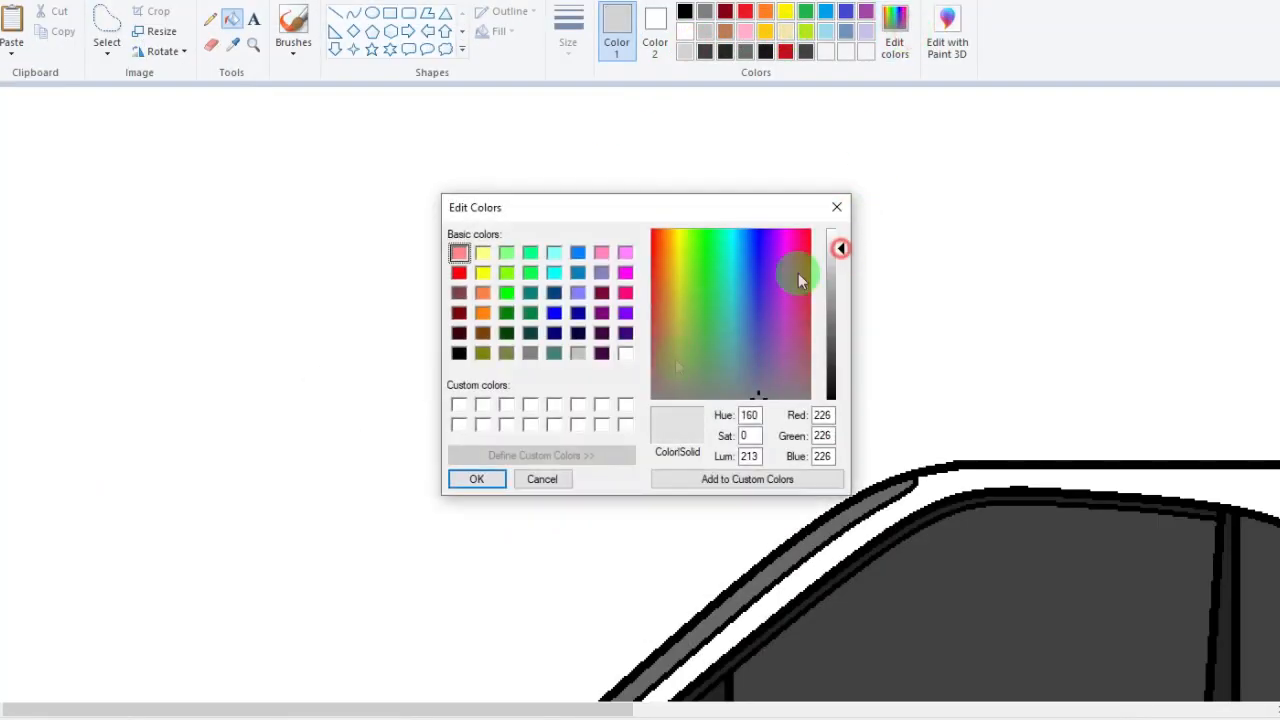
pyautogui.click(488, 481)
pyautogui.scroll(-5, 428, 614)
pyautogui.click(280, 277)
# - Mix a lighter orange custom colour, RGB 255, 152, 83, try it on a curve across the headlight, and undo that curve
pyautogui.scroll(1, 885, 337)
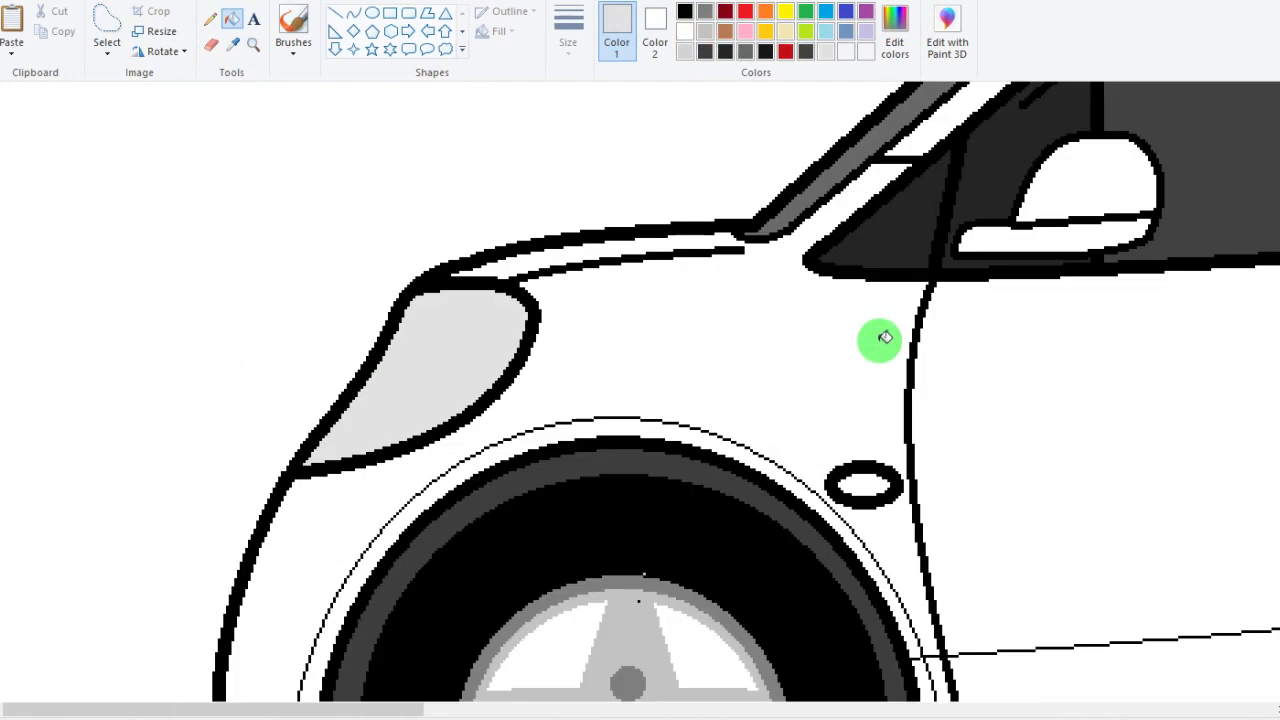
pyautogui.scroll(1, 885, 337)
pyautogui.click(358, 14)
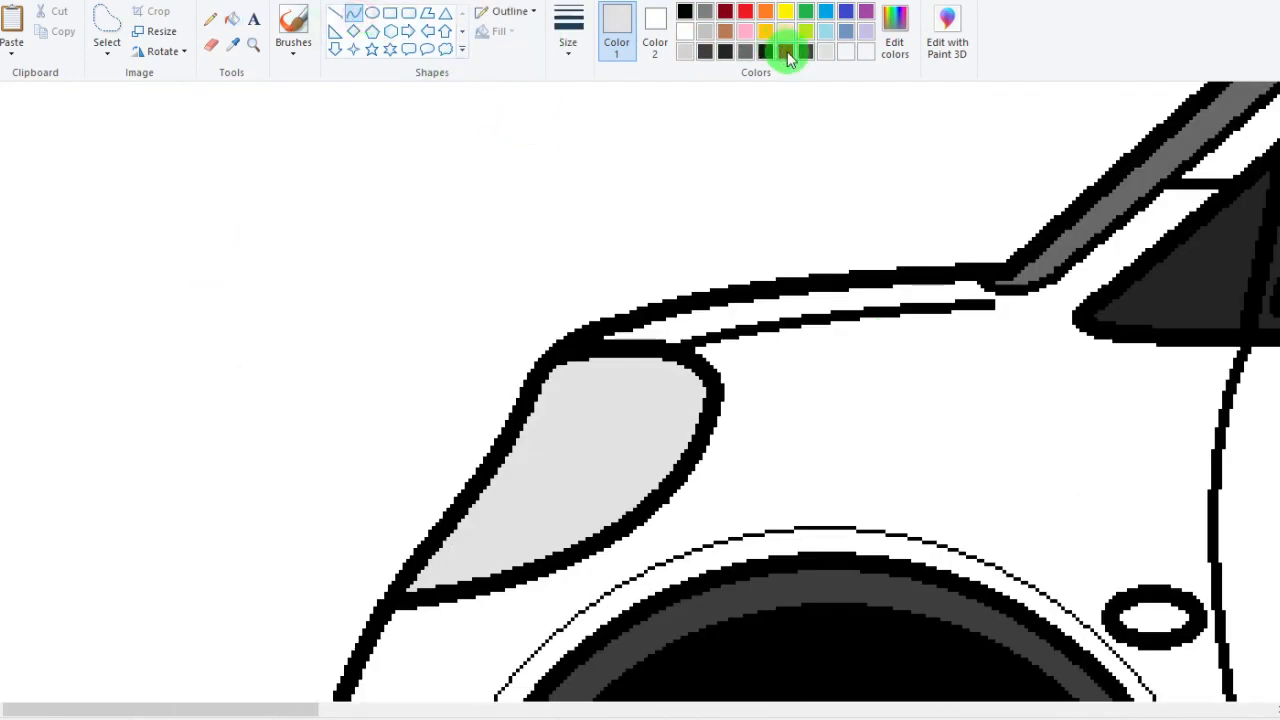
pyautogui.click(765, 11)
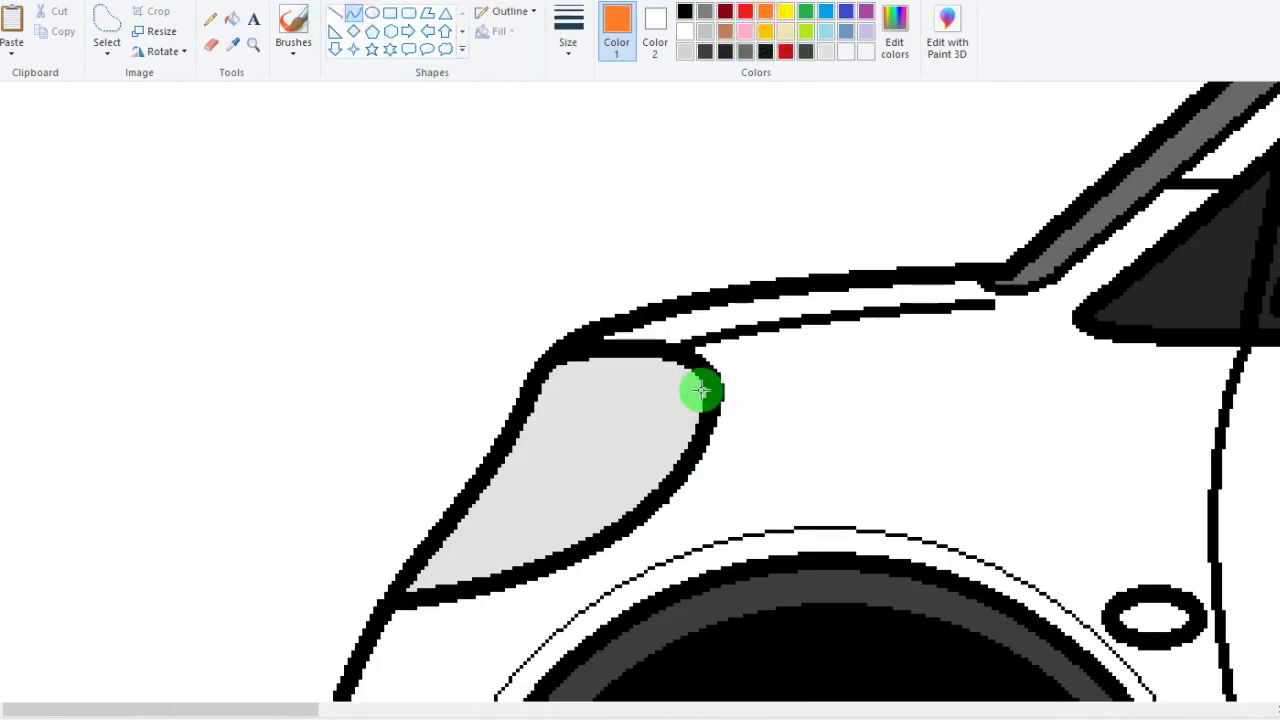
pyautogui.moveTo(702, 390); pyautogui.dragTo(520, 556)
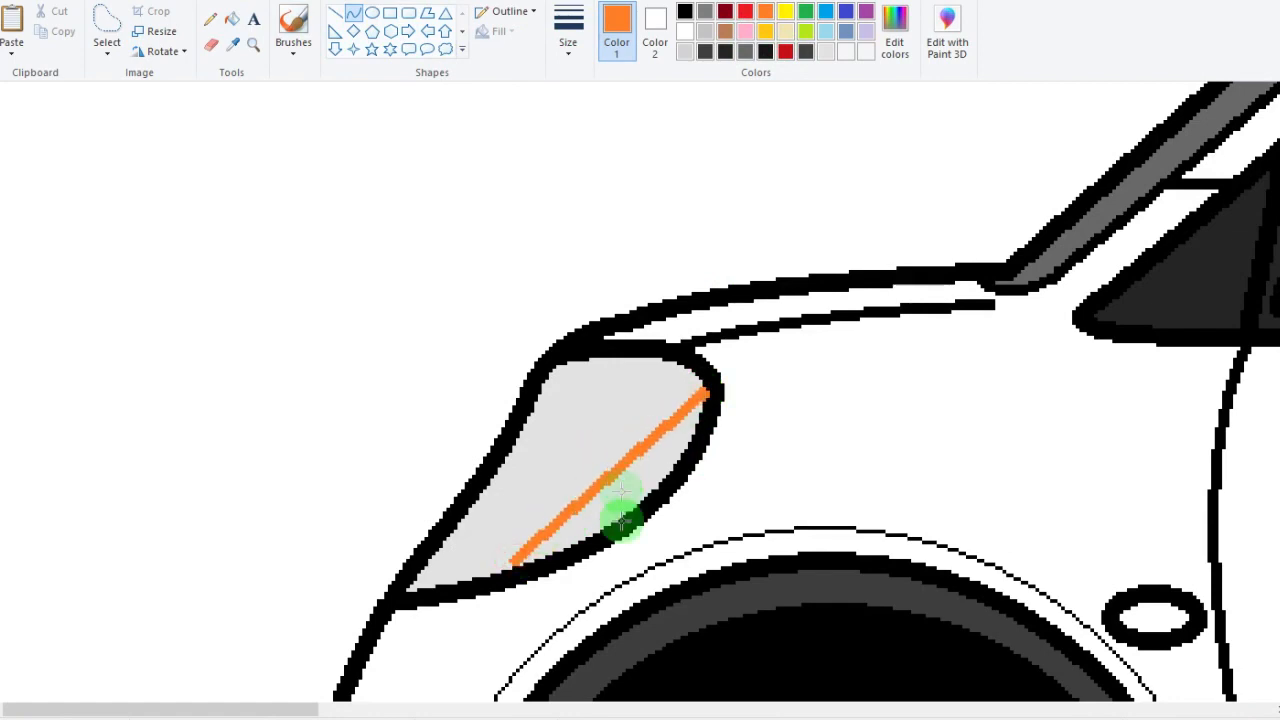
pyautogui.click(900, 30)
pyautogui.moveTo(834, 305); pyautogui.dragTo(838, 280)
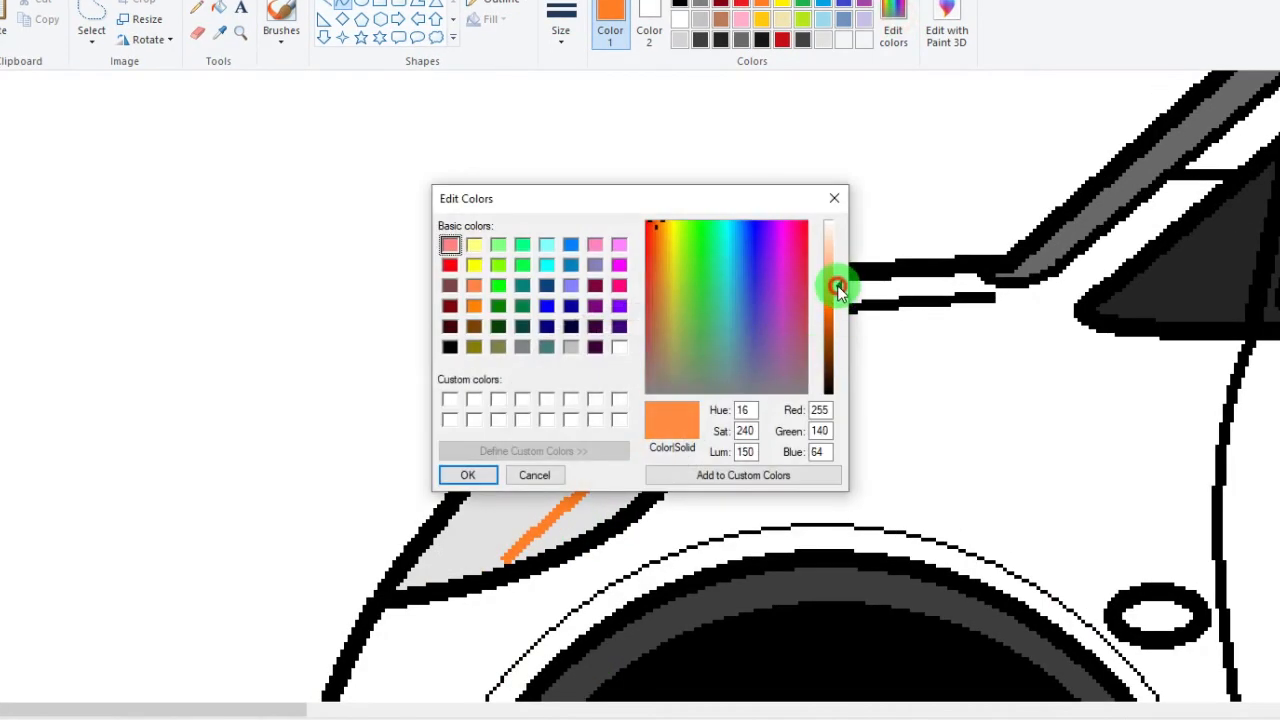
pyautogui.click(453, 468)
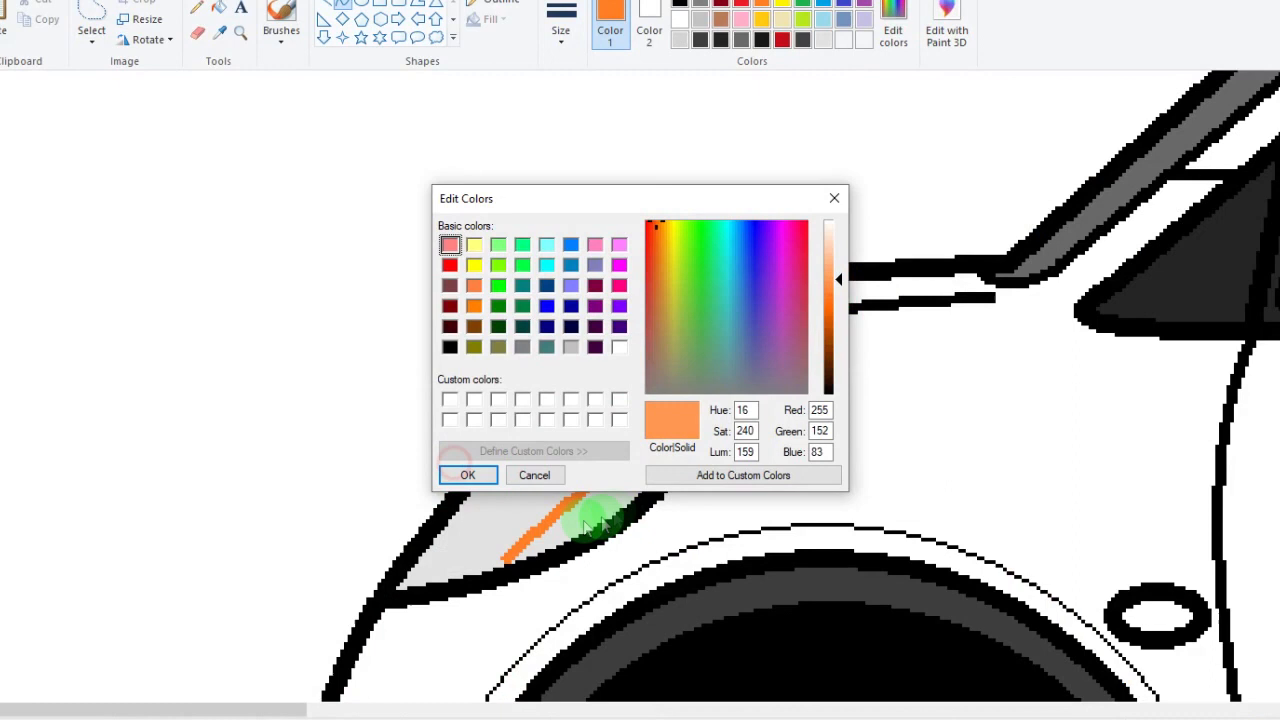
pyautogui.click(472, 477)
pyautogui.moveTo(624, 424); pyautogui.dragTo(606, 417)
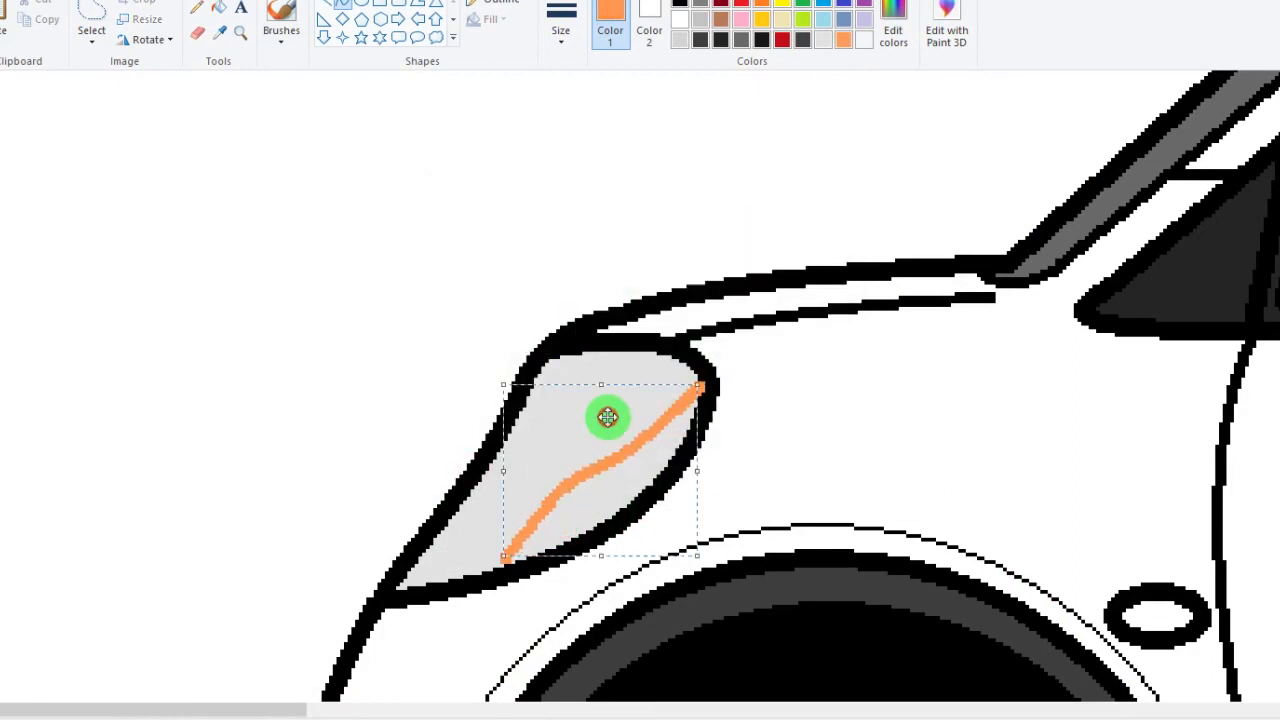
pyautogui.hotkey('ctrl', 'z')
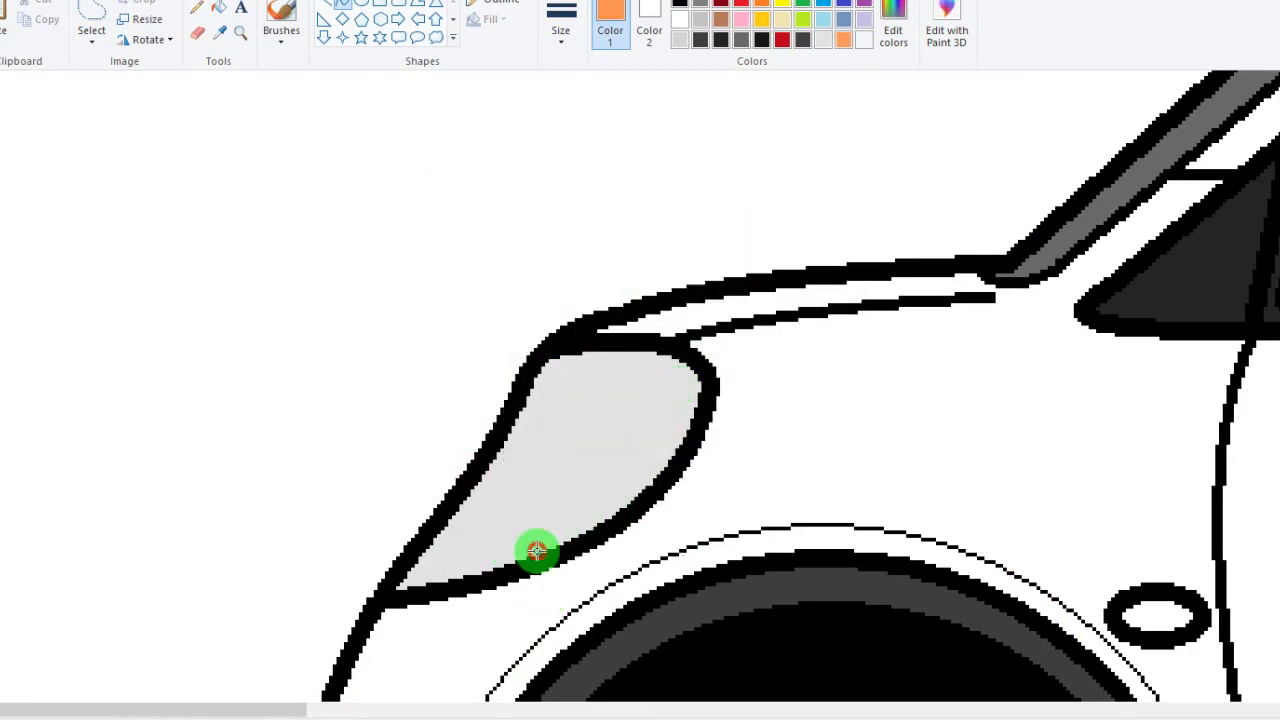
# - Draw a lighter-orange curve bowed upward across the headlight's rear part and fill the area behind it with the same orange
pyautogui.moveTo(537, 551); pyautogui.dragTo(692, 386)
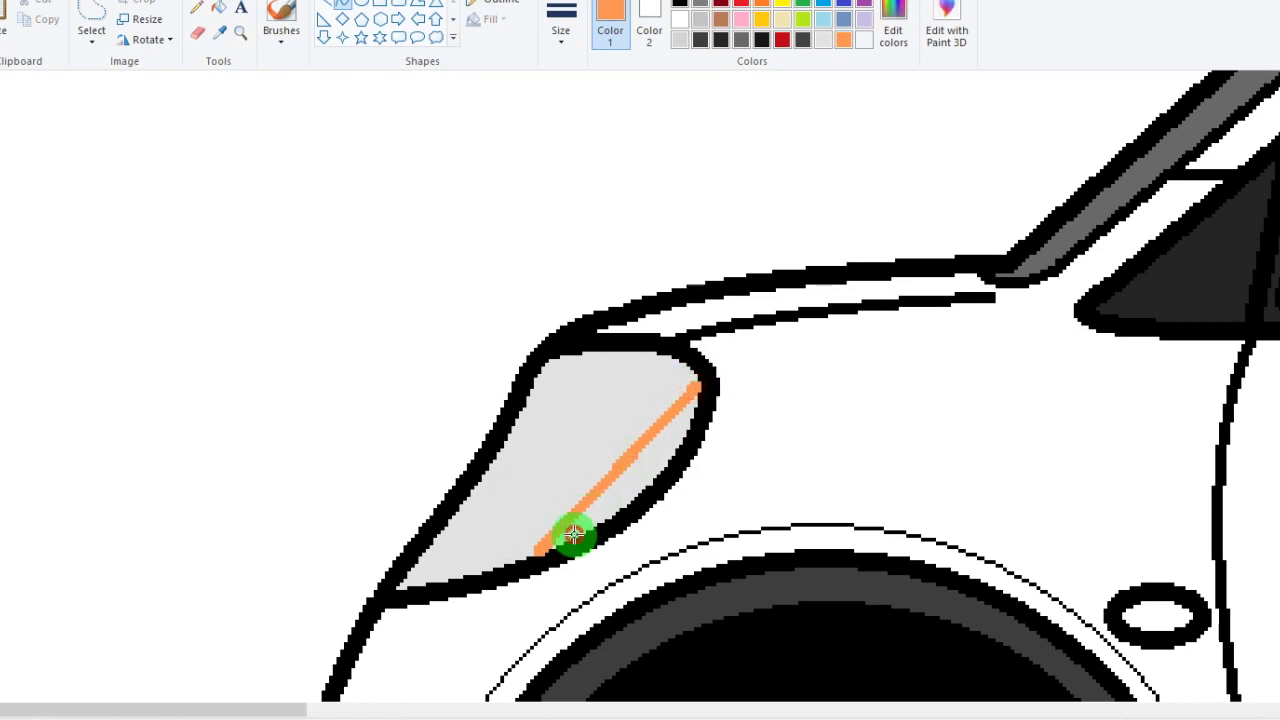
pyautogui.moveTo(626, 431); pyautogui.dragTo(611, 405)
pyautogui.click(207, 10)
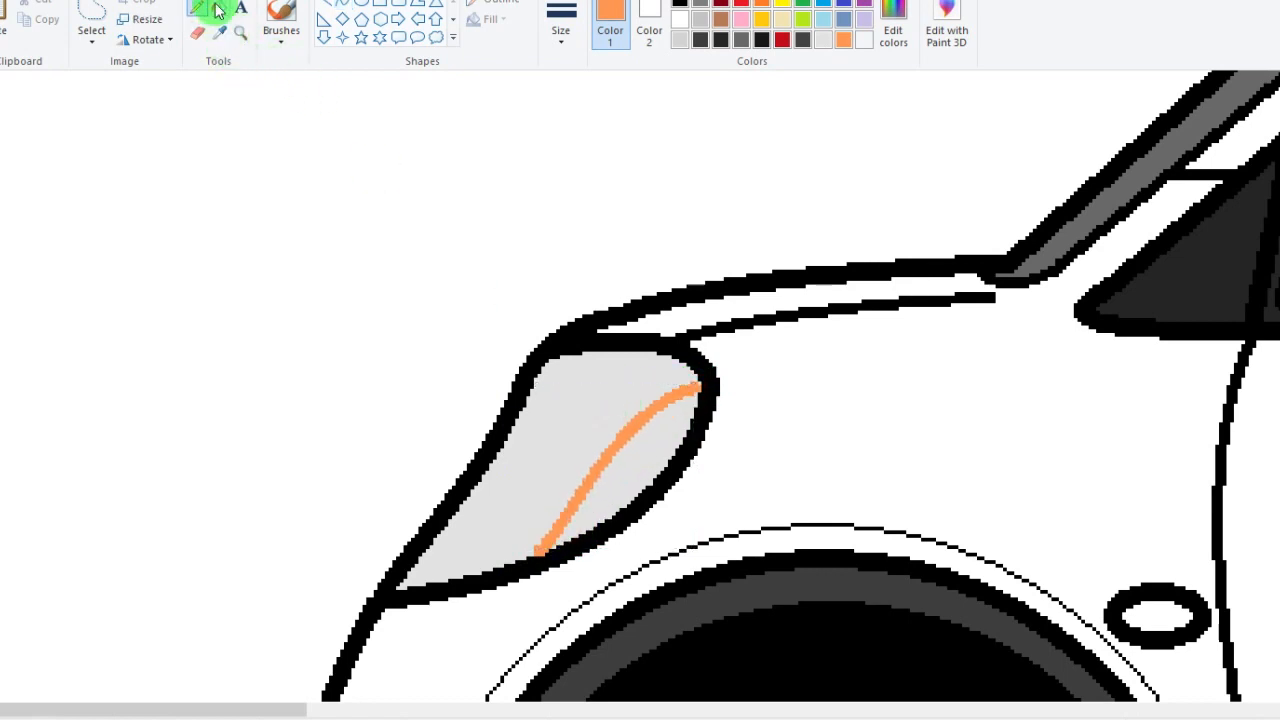
pyautogui.click(654, 432)
# - Draw branching reflection marks on the headlight's light-grey front area with thicker curves in a slightly darker grey
pyautogui.click(340, 8)
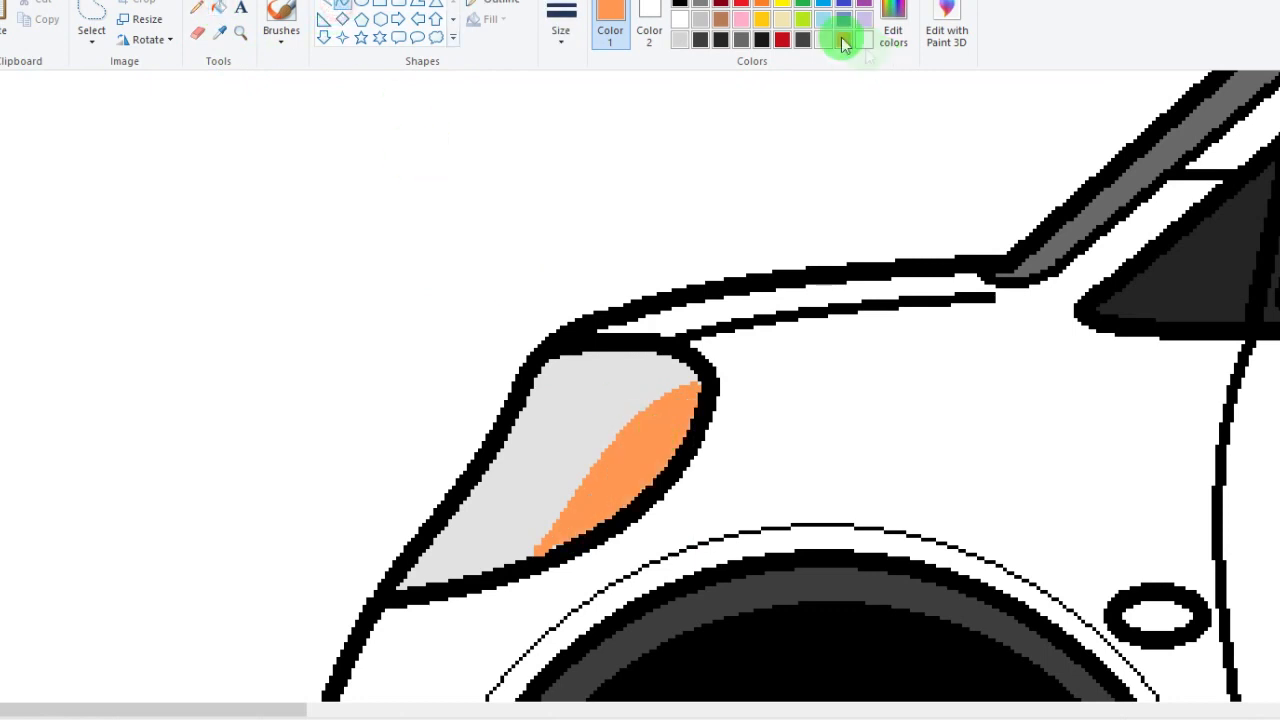
pyautogui.click(680, 39)
pyautogui.moveTo(515, 497); pyautogui.dragTo(586, 393)
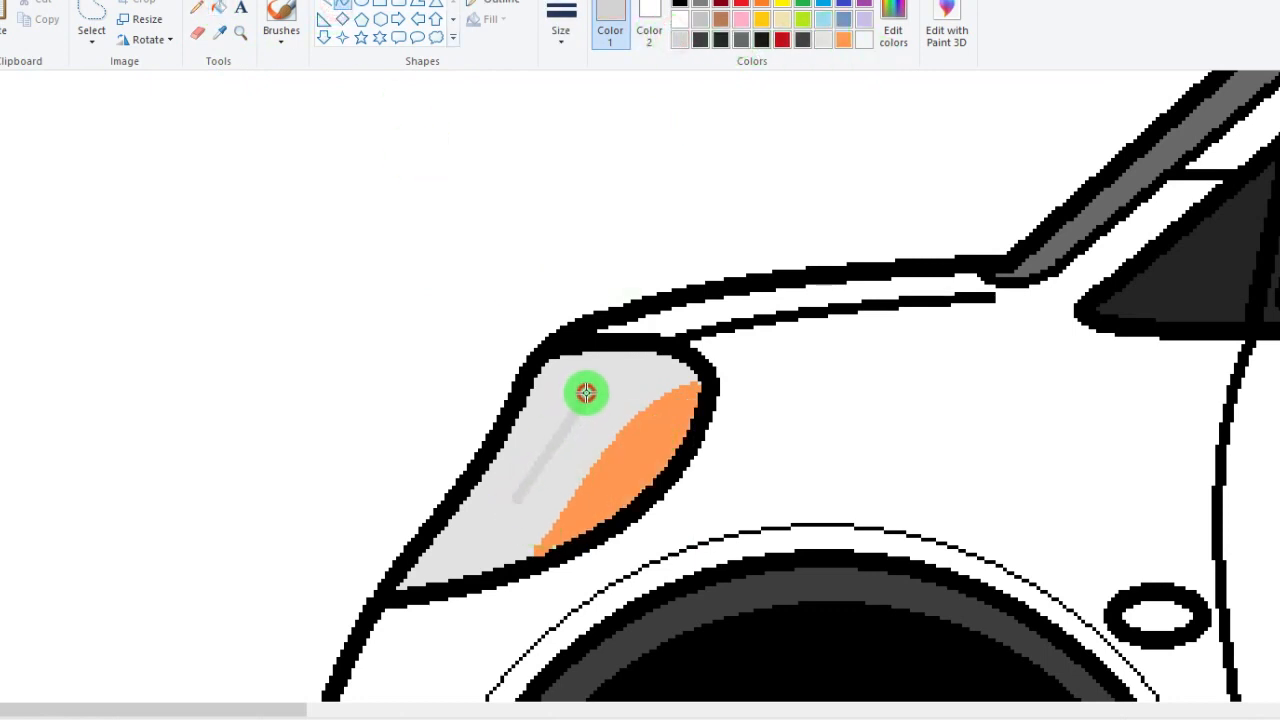
pyautogui.click(561, 25)
pyautogui.click(597, 177)
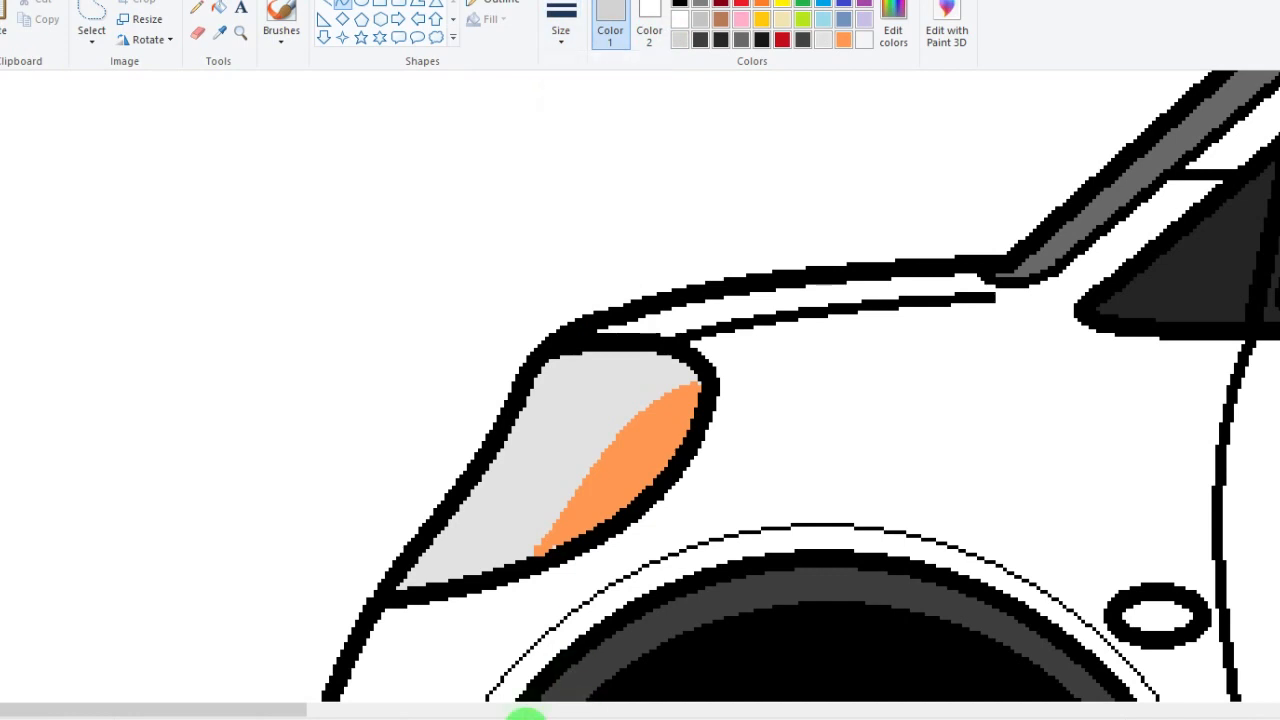
pyautogui.moveTo(487, 552)
pyautogui.mouseDown()
pyautogui.moveTo(552, 400)
pyautogui.moveTo(522, 528)
pyautogui.moveTo(505, 435)
pyautogui.moveTo(537, 459)
pyautogui.mouseUp()
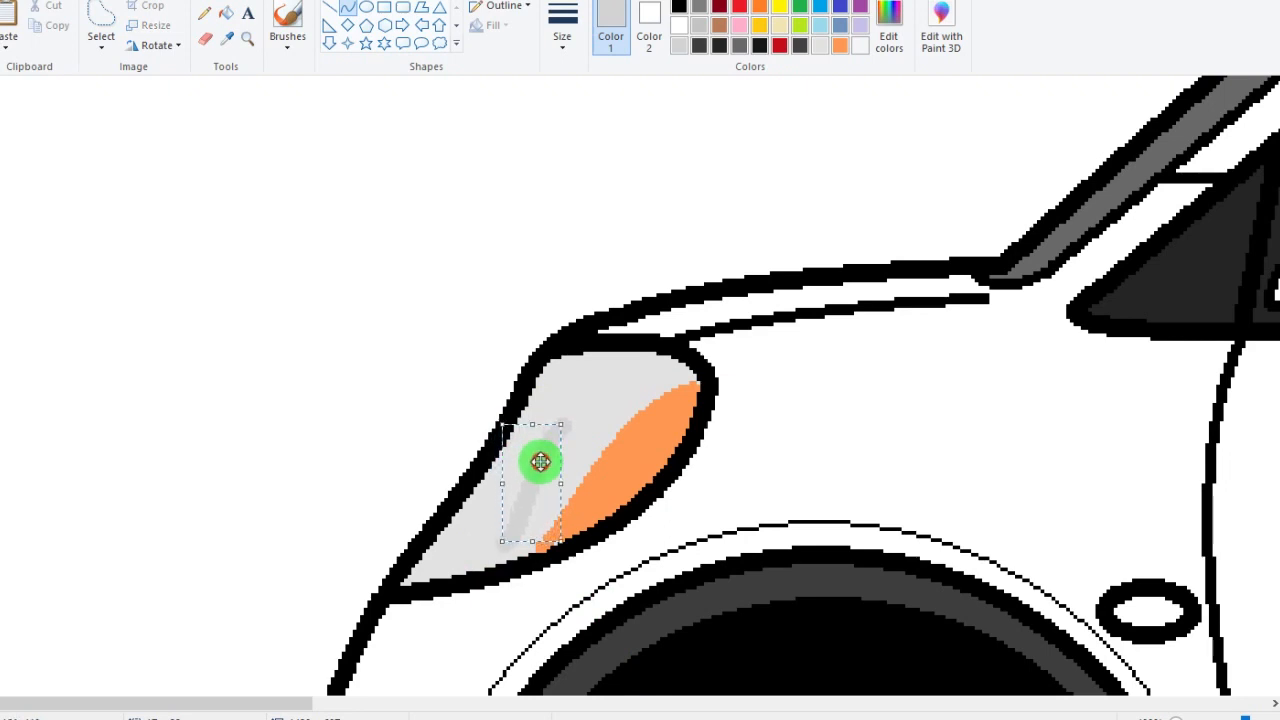
pyautogui.click(657, 467)
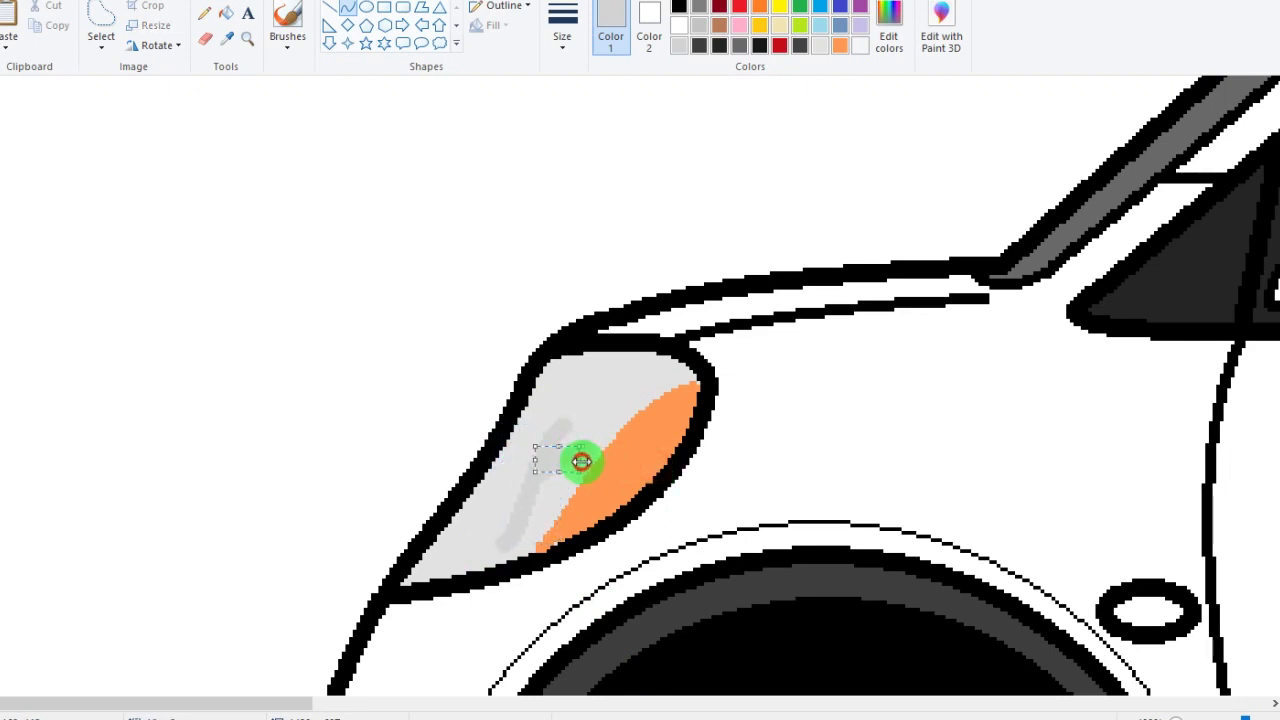
pyautogui.moveTo(582, 461)
pyautogui.mouseDown()
pyautogui.moveTo(625, 430)
pyautogui.moveTo(535, 463)
pyautogui.moveTo(531, 441)
pyautogui.mouseUp()
pyautogui.click(588, 437)
# - Draw a grey curve bowed slightly upward just below the headlight's upper edge, undoing and redrawing it until it fits
pyautogui.moveTo(543, 371); pyautogui.dragTo(675, 374)
pyautogui.hotkey('ctrl', 'z')
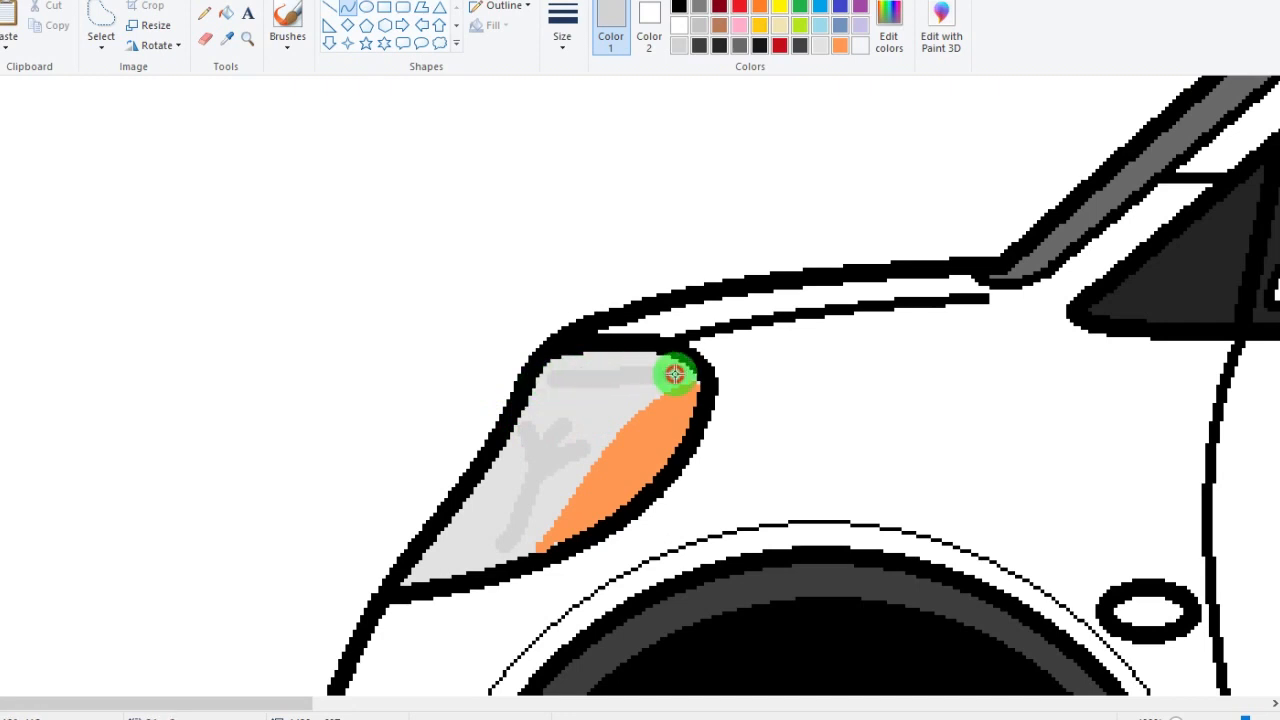
pyautogui.click(613, 369)
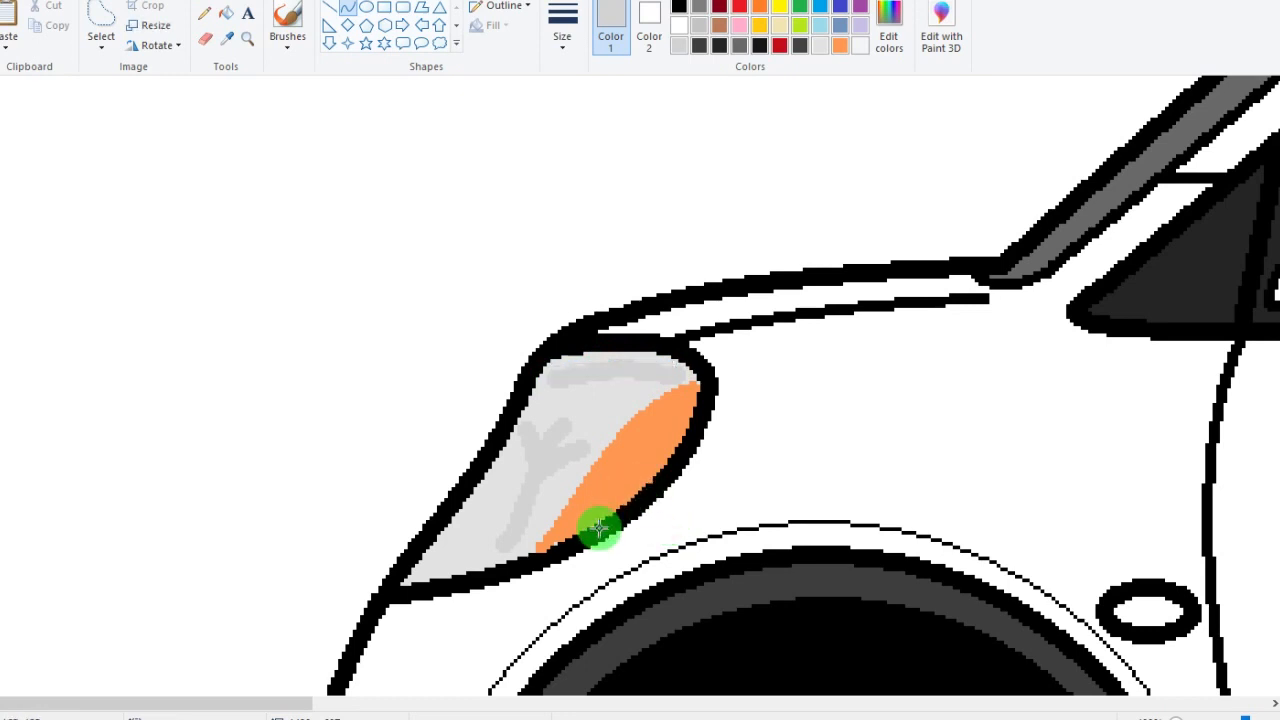
pyautogui.hotkey('ctrl', 'z')
pyautogui.moveTo(556, 368); pyautogui.dragTo(611, 362)
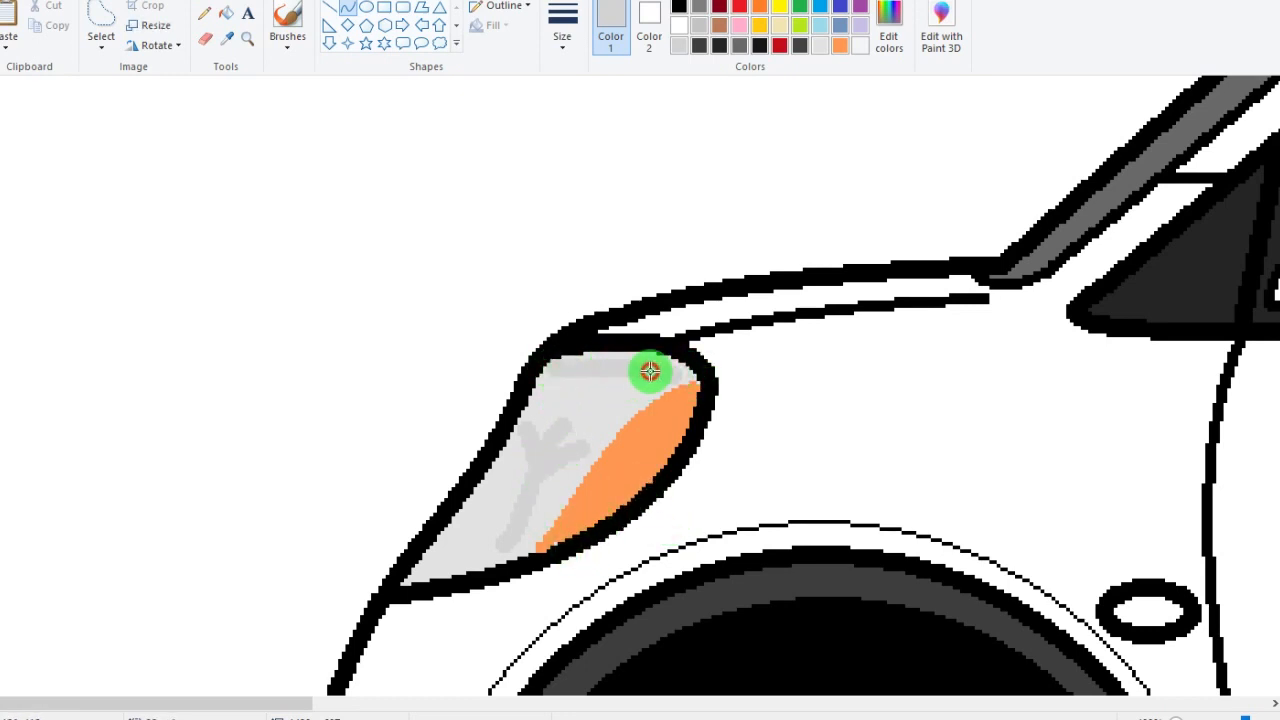
pyautogui.click(896, 378)
pyautogui.hotkey('ctrl', 'z')
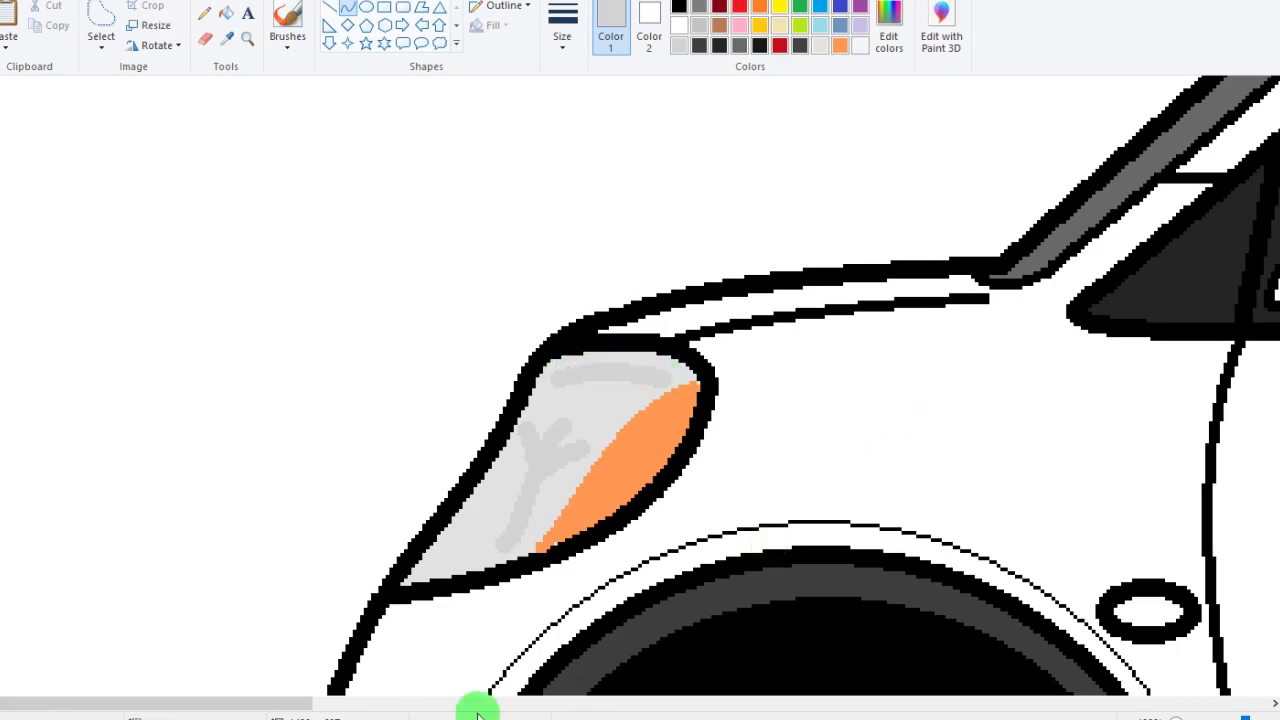
# - Draw a black horizontal line across the lower front bumper and a short black line from the headlight to the front wheel arch
pyautogui.moveTo(289, 703); pyautogui.dragTo(896, 665)
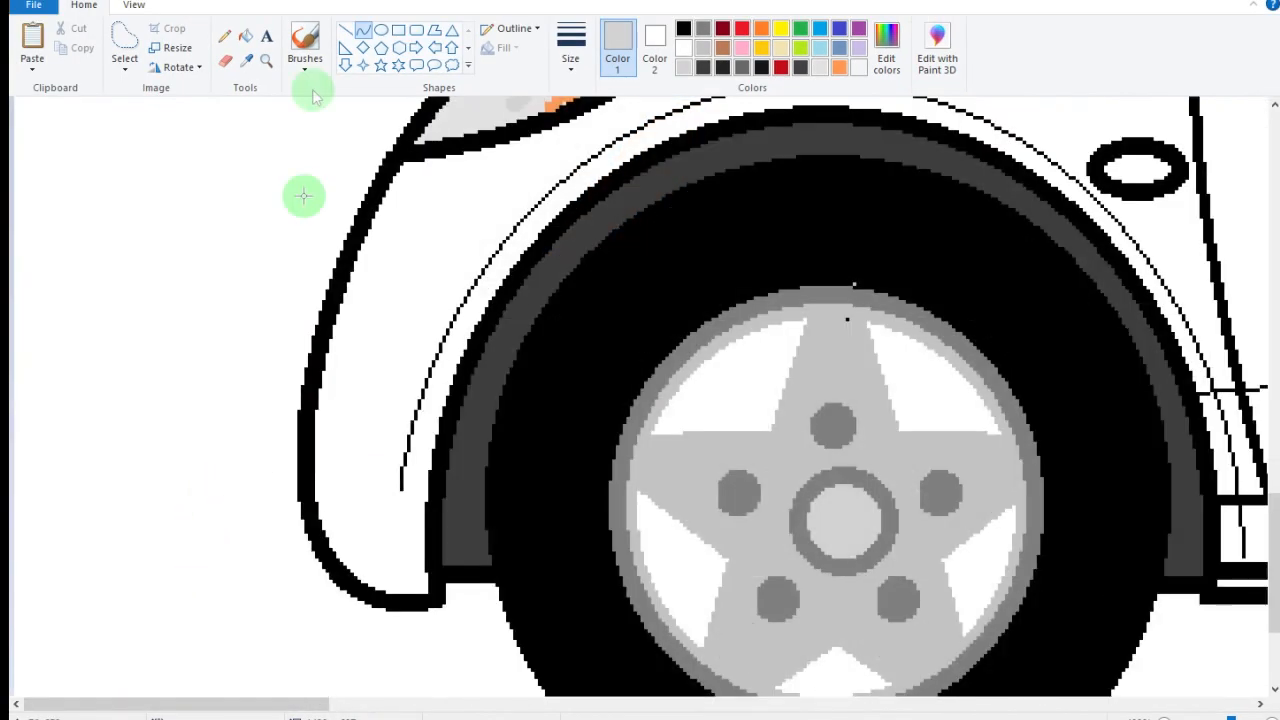
pyautogui.click(329, 5)
pyautogui.click(684, 27)
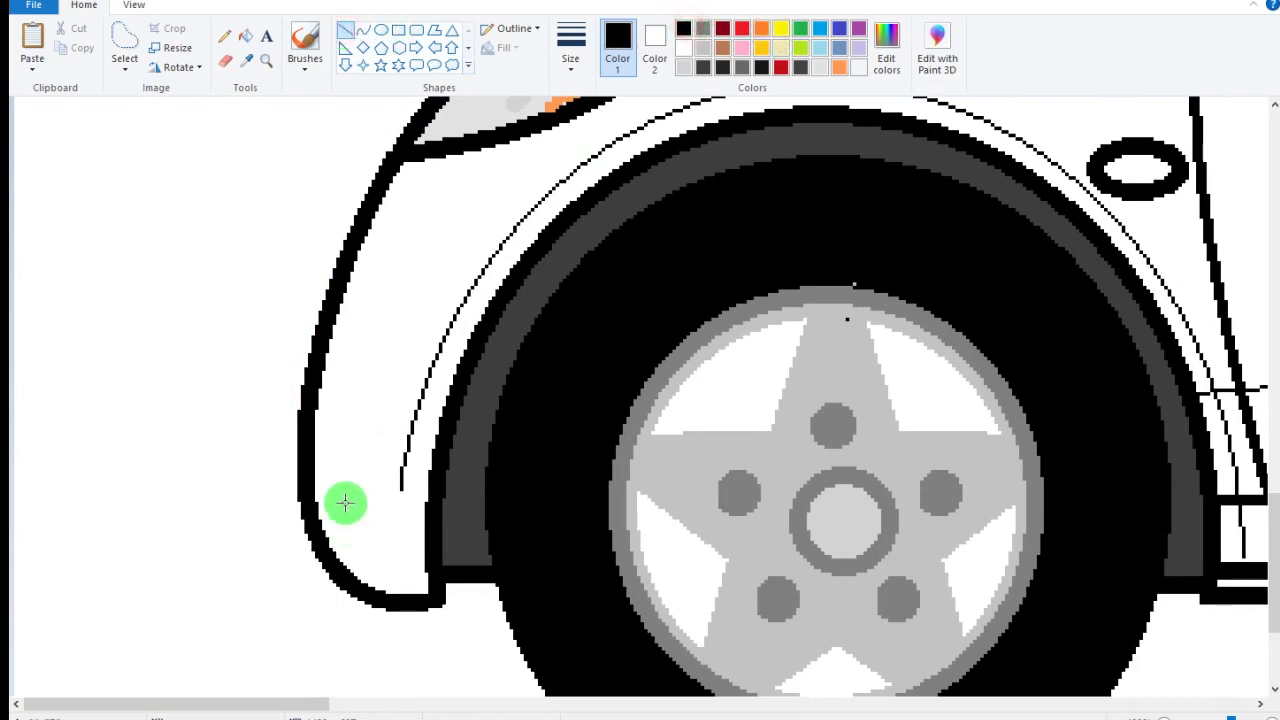
pyautogui.moveTo(306, 487); pyautogui.dragTo(411, 485)
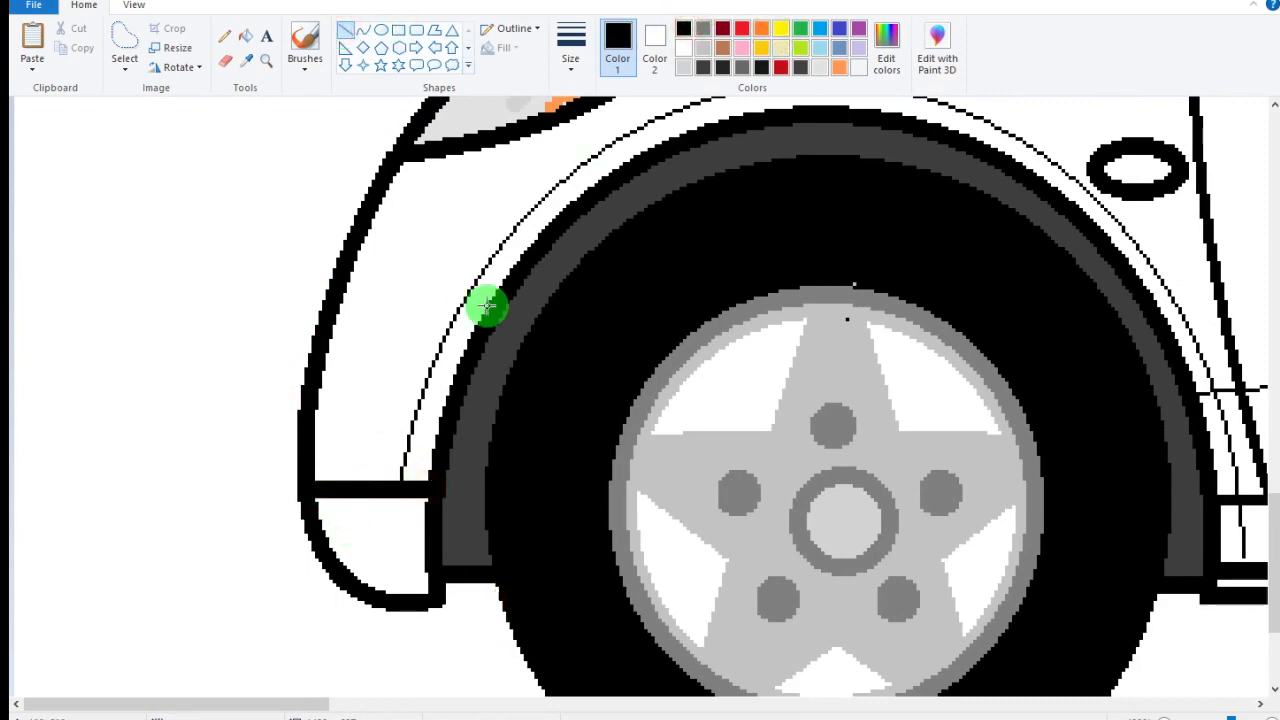
pyautogui.scroll(5, 500, 305)
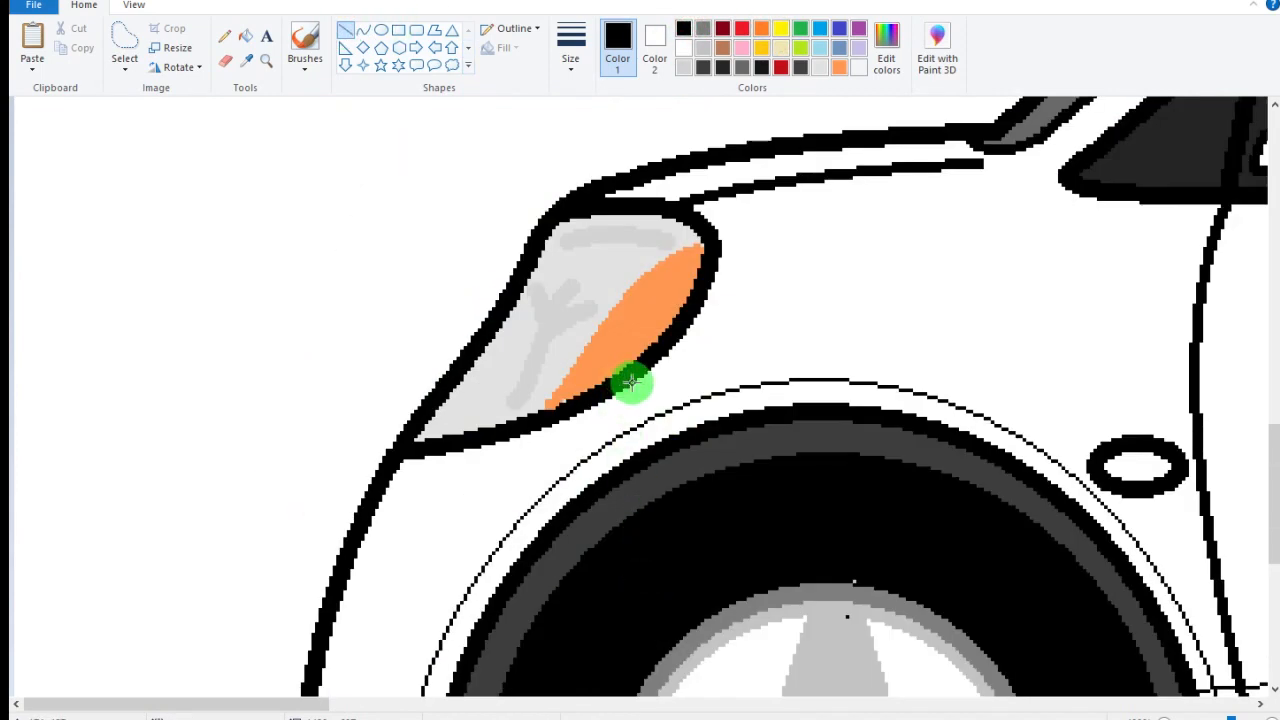
pyautogui.moveTo(630, 382); pyautogui.dragTo(684, 442)
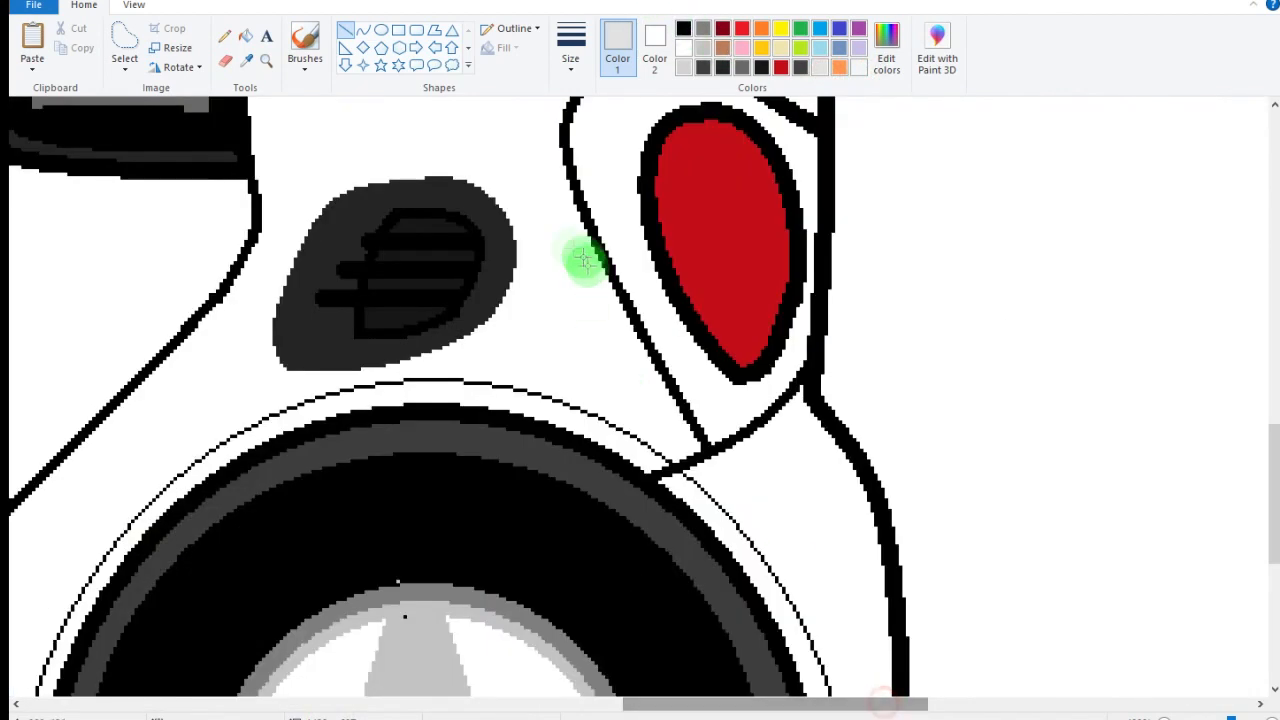
# - Outline a highlight at the tail light's rear edge with a thinner light-grey curve and fill it with the same grey
pyautogui.scroll(3, 583, 263)
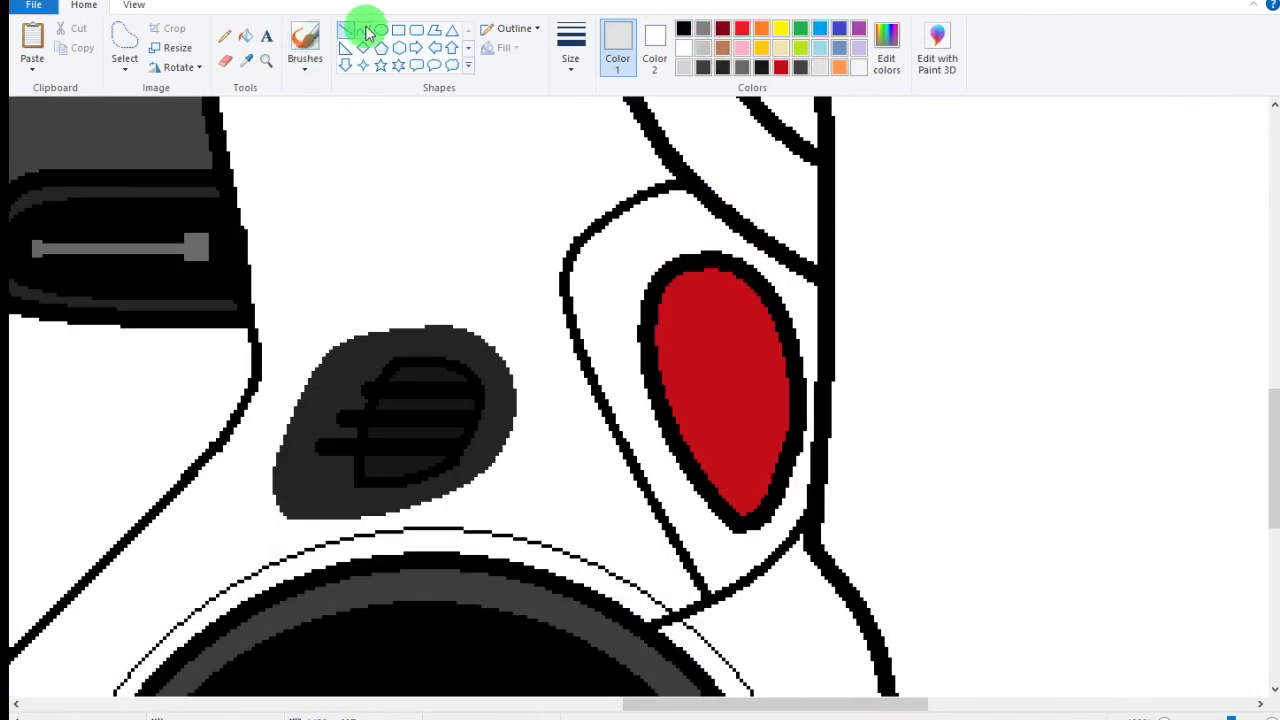
pyautogui.click(363, 29)
pyautogui.moveTo(766, 309)
pyautogui.mouseDown()
pyautogui.moveTo(751, 391)
pyautogui.moveTo(765, 405)
pyautogui.mouseUp()
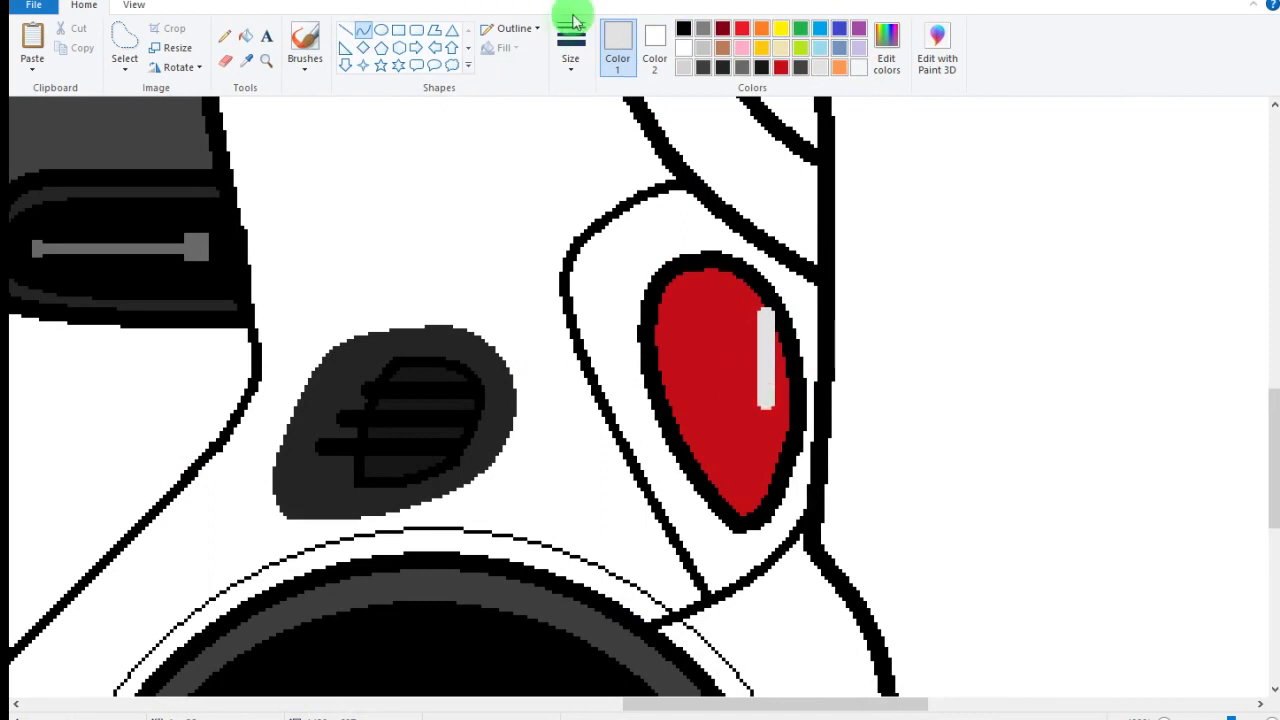
pyautogui.click(570, 45)
pyautogui.click(608, 131)
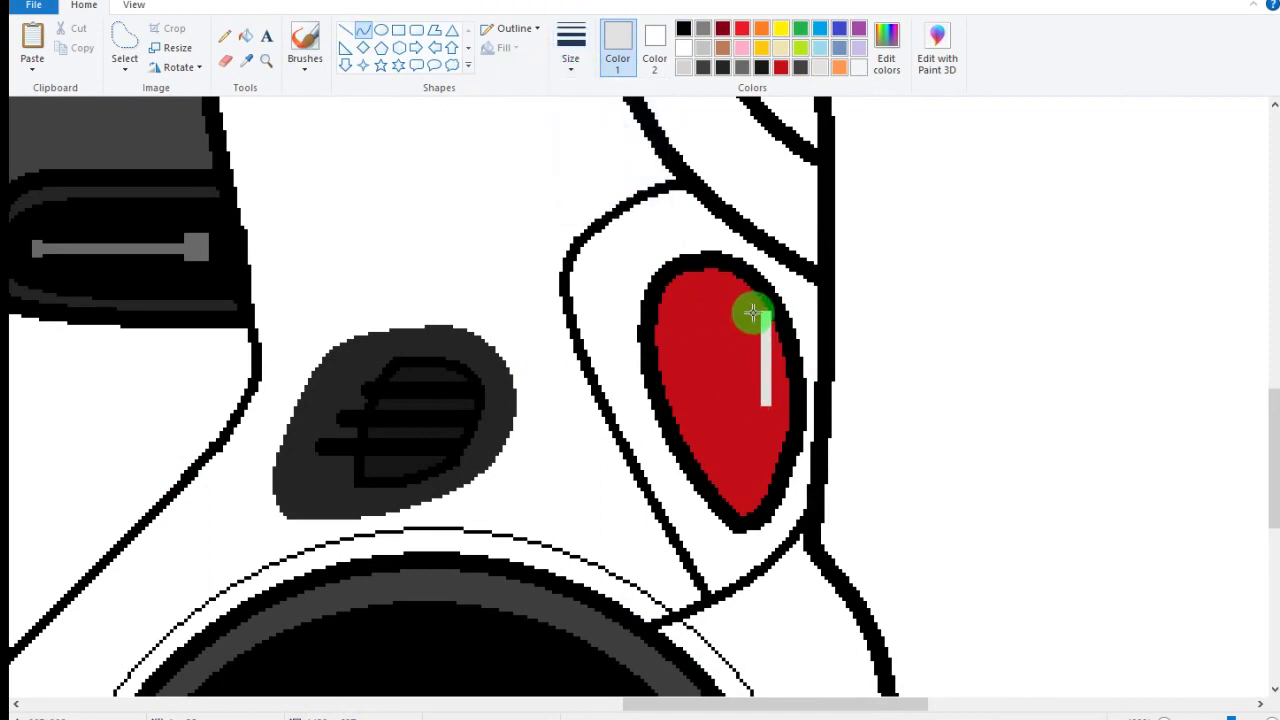
pyautogui.moveTo(751, 309); pyautogui.dragTo(780, 407)
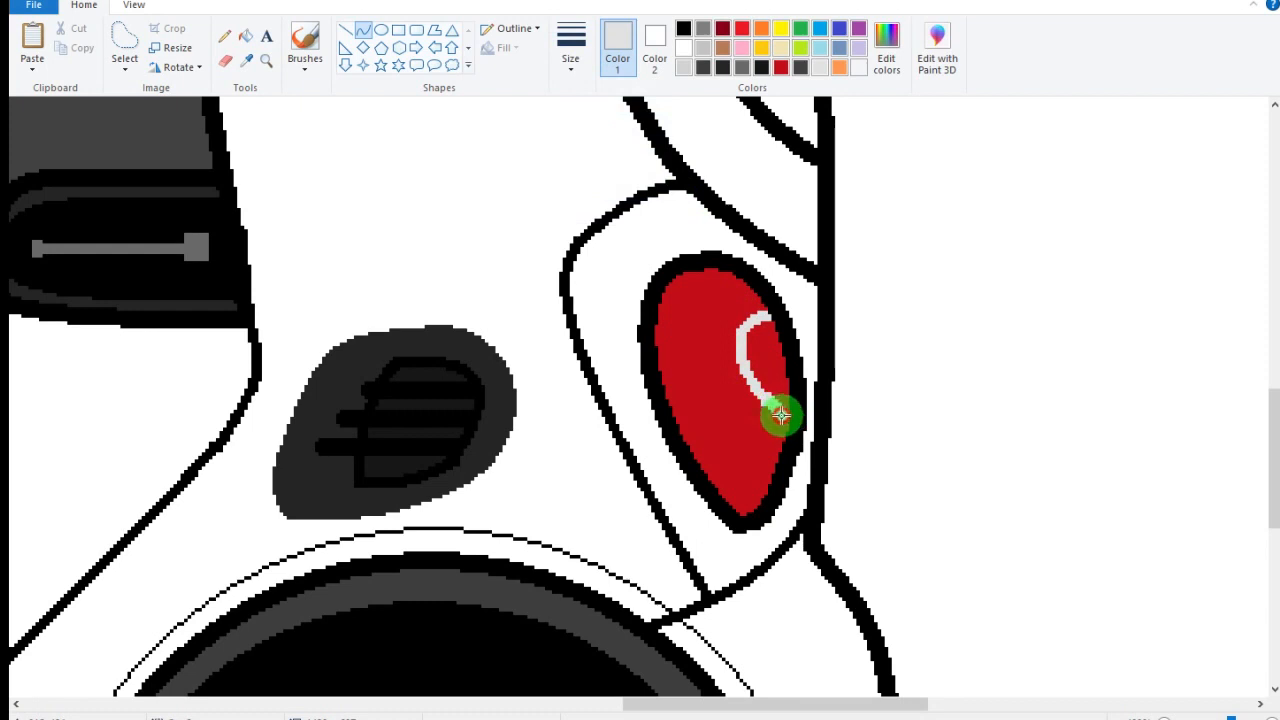
pyautogui.click(245, 36)
pyautogui.click(766, 357)
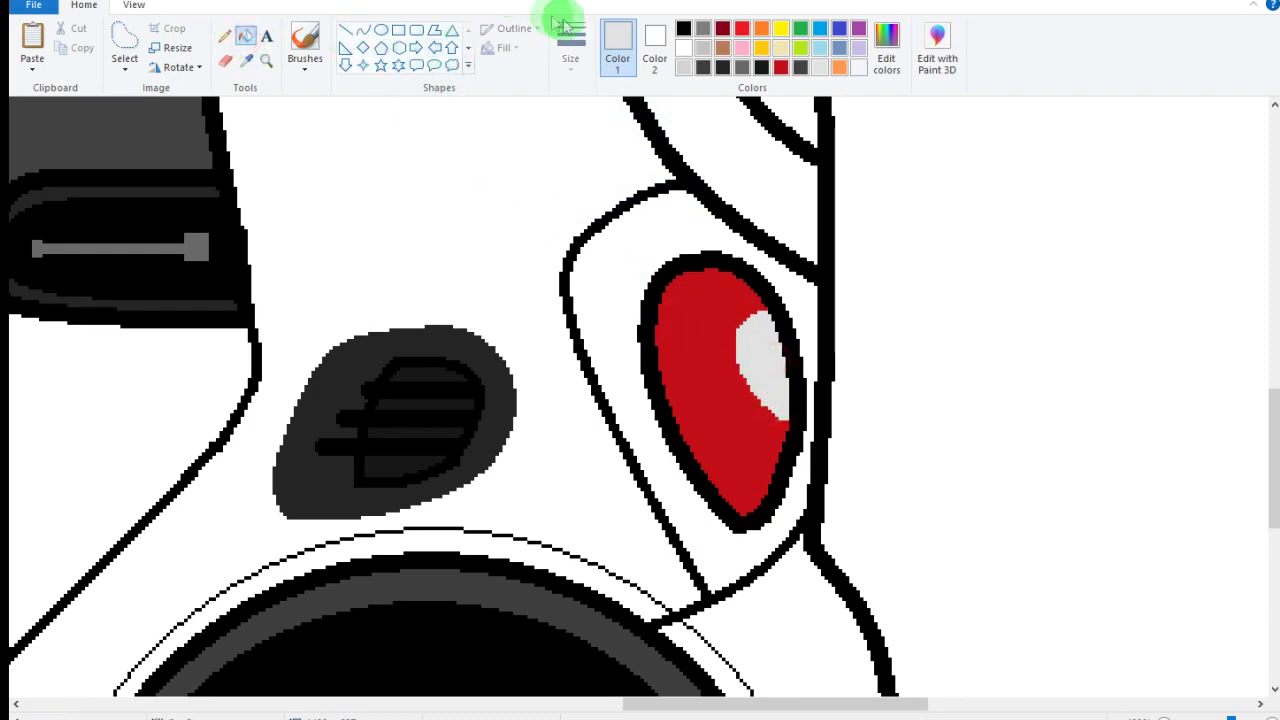
pyautogui.click(363, 30)
pyautogui.click(782, 68)
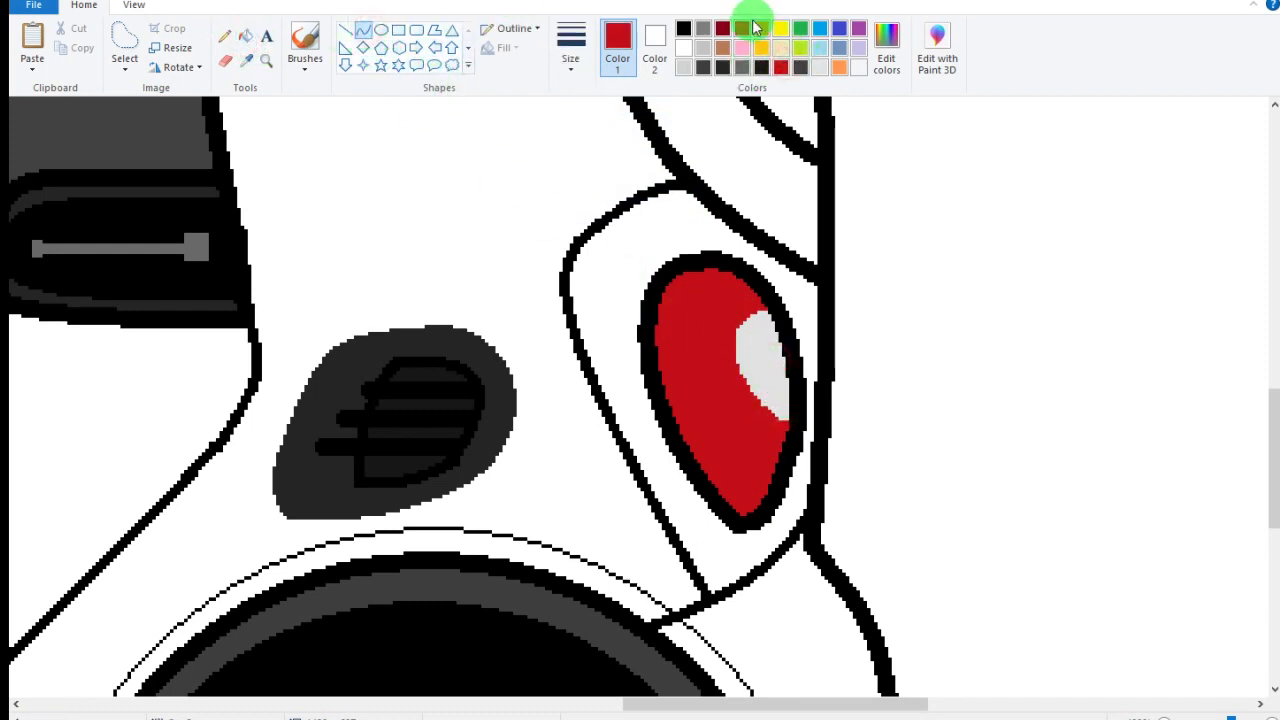
pyautogui.click(860, 48)
pyautogui.click(882, 45)
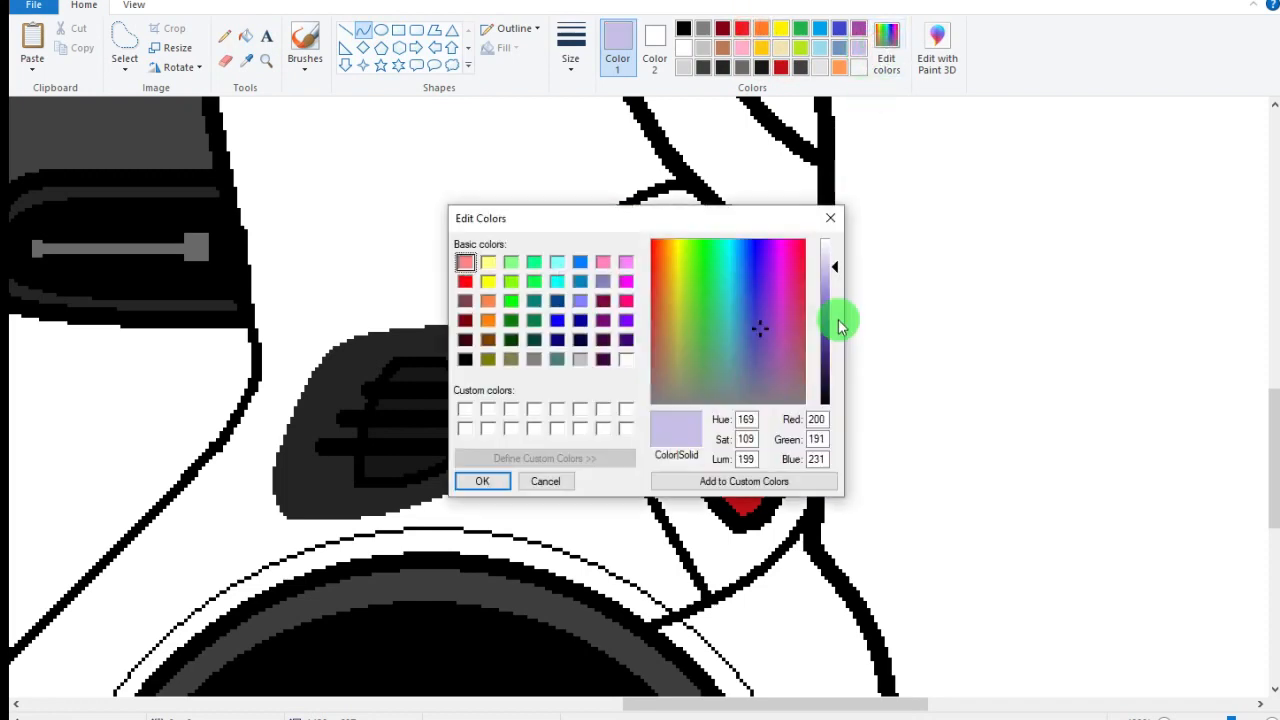
pyautogui.click(830, 218)
# - Draw connected bright-red curves inside the tail light, running around the front of the light-grey highlight
pyautogui.click(748, 30)
pyautogui.click(886, 45)
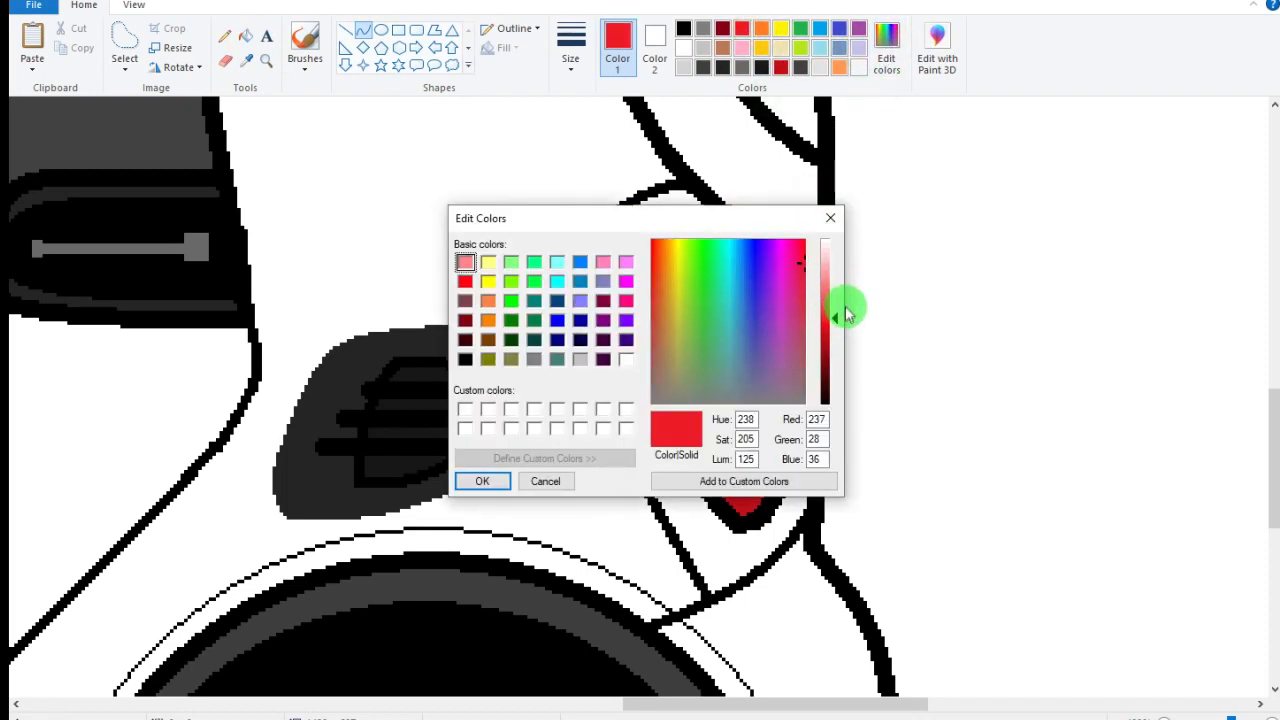
pyautogui.click(830, 218)
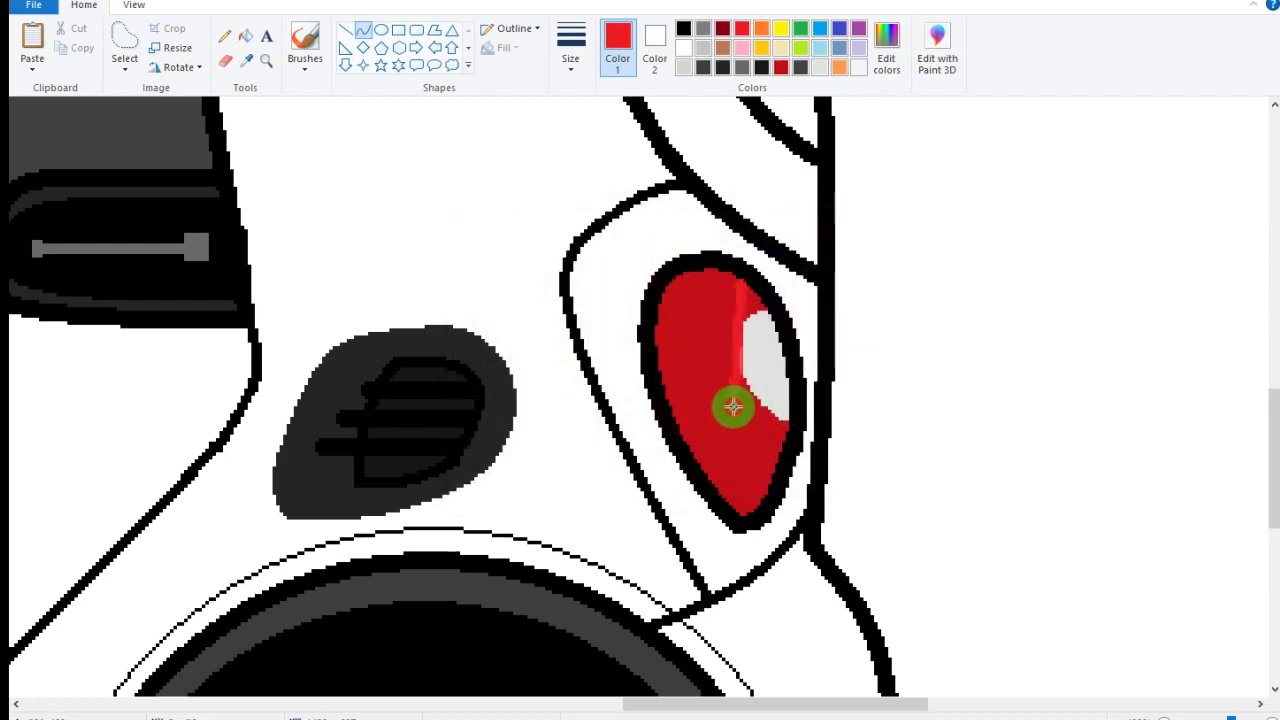
pyautogui.moveTo(733, 407); pyautogui.dragTo(739, 408)
pyautogui.moveTo(740, 308); pyautogui.dragTo(687, 332)
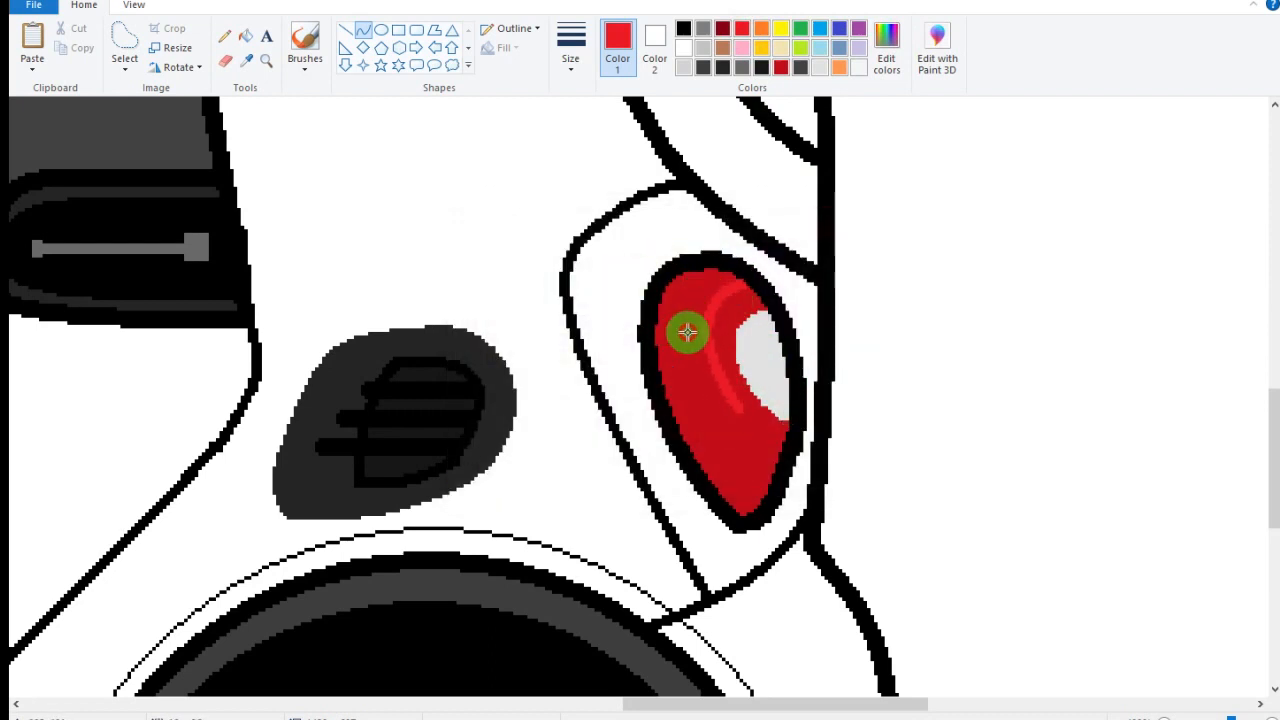
pyautogui.click(687, 333)
pyautogui.click(760, 480)
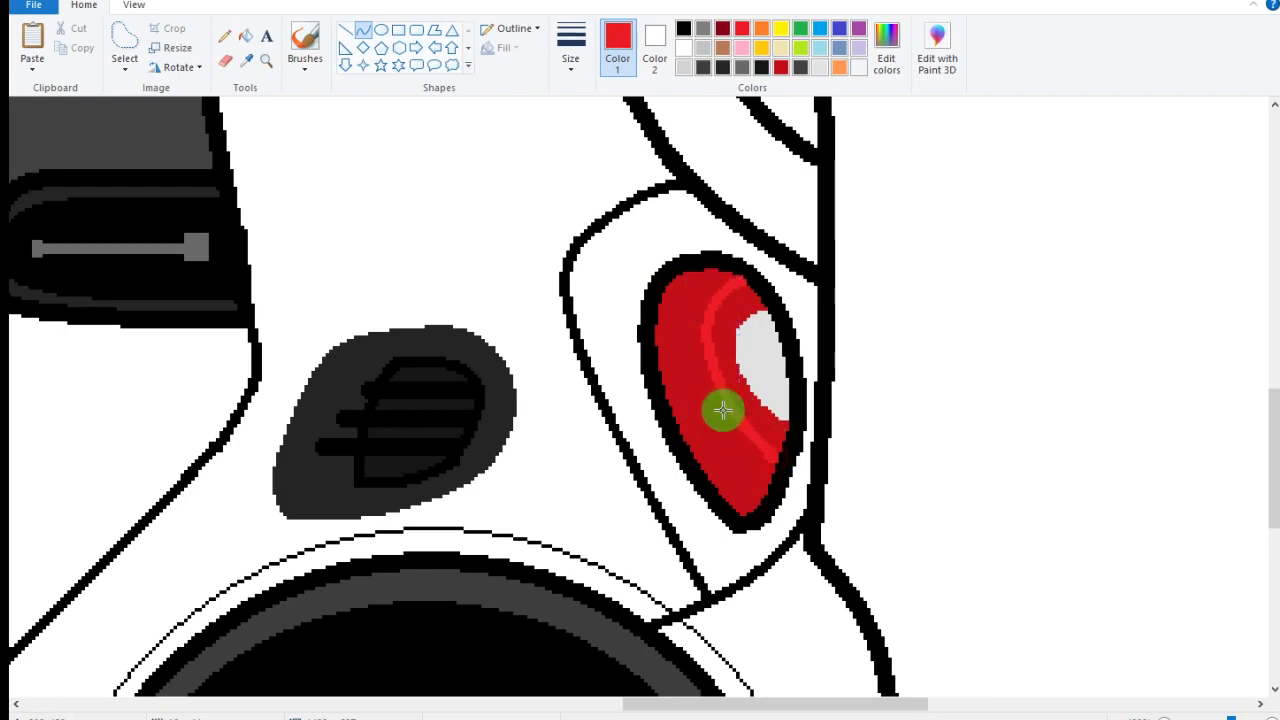
pyautogui.click(363, 30)
# - Crop the image to a rectangular selection around the whole car
pyautogui.scroll(-5, 555, 530)
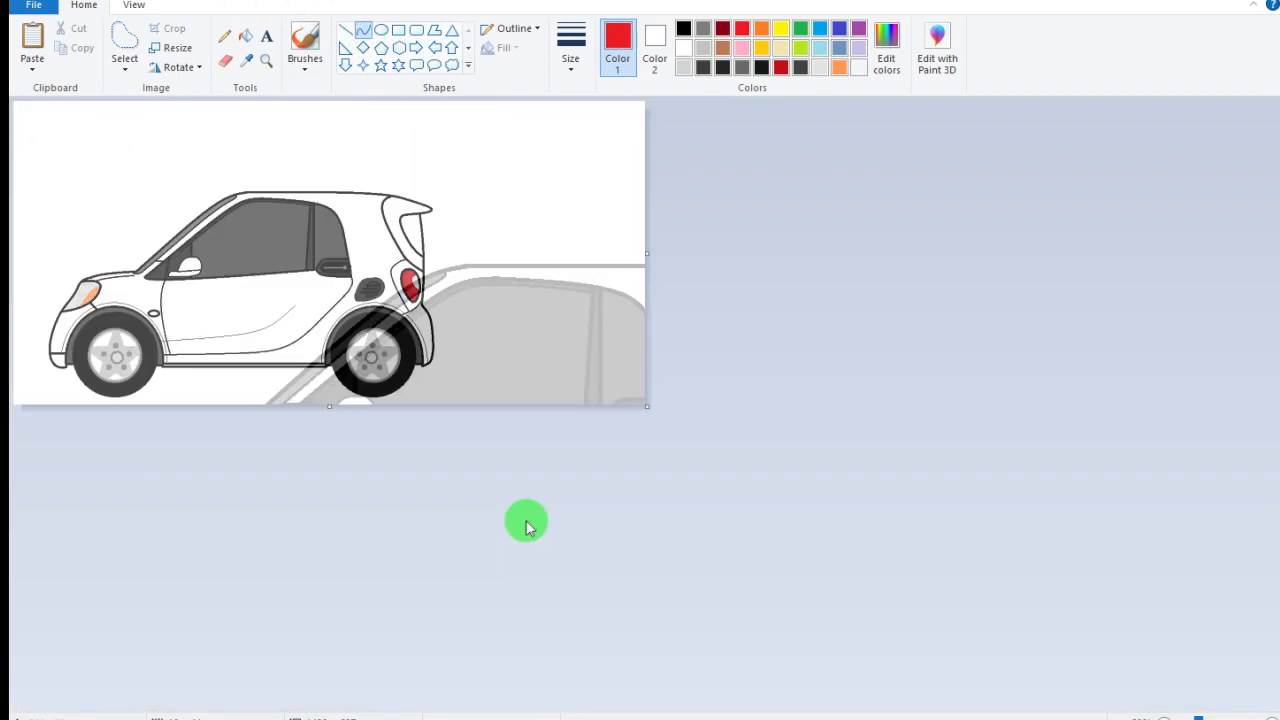
pyautogui.scroll(2, 526, 520)
pyautogui.click(122, 66)
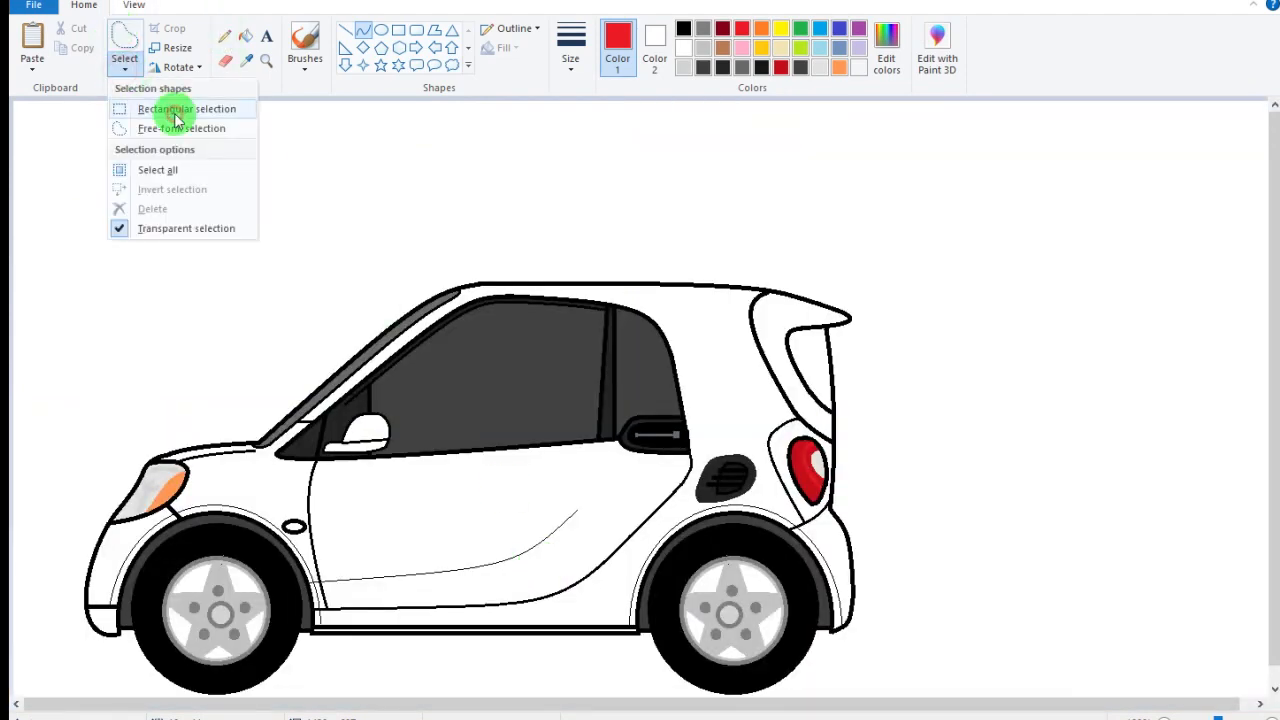
pyautogui.click(171, 109)
pyautogui.moveTo(57, 270); pyautogui.dragTo(907, 686)
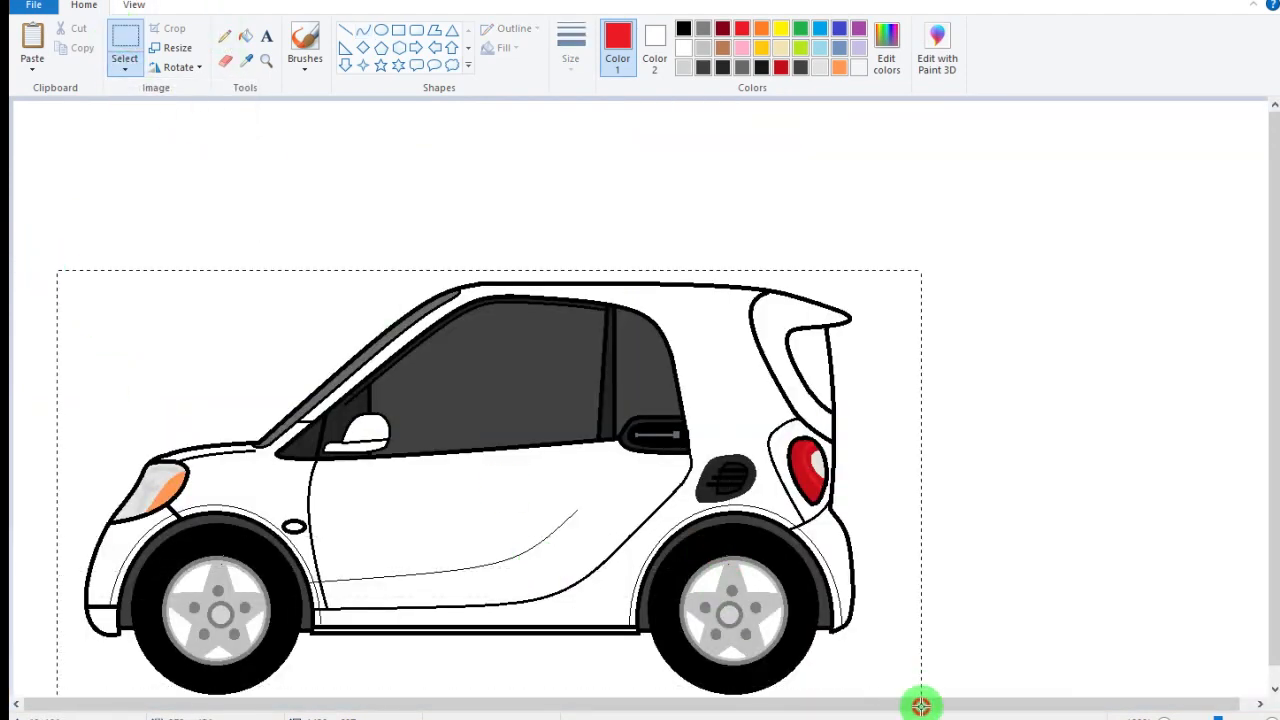
pyautogui.click(165, 28)
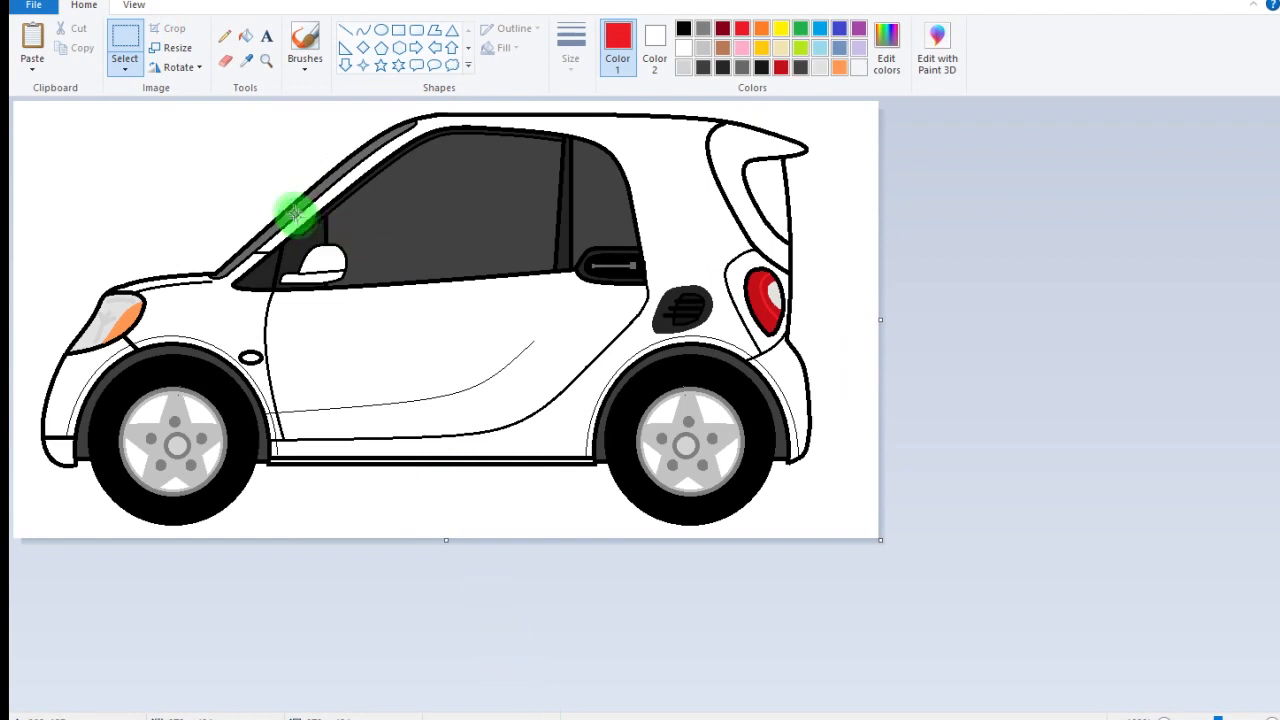
# - Mix a darker shade of the blue-grey palette colour and fill the front bumper, front fender, bonnet, door and rear bumper with it
pyautogui.click(245, 36)
pyautogui.click(886, 50)
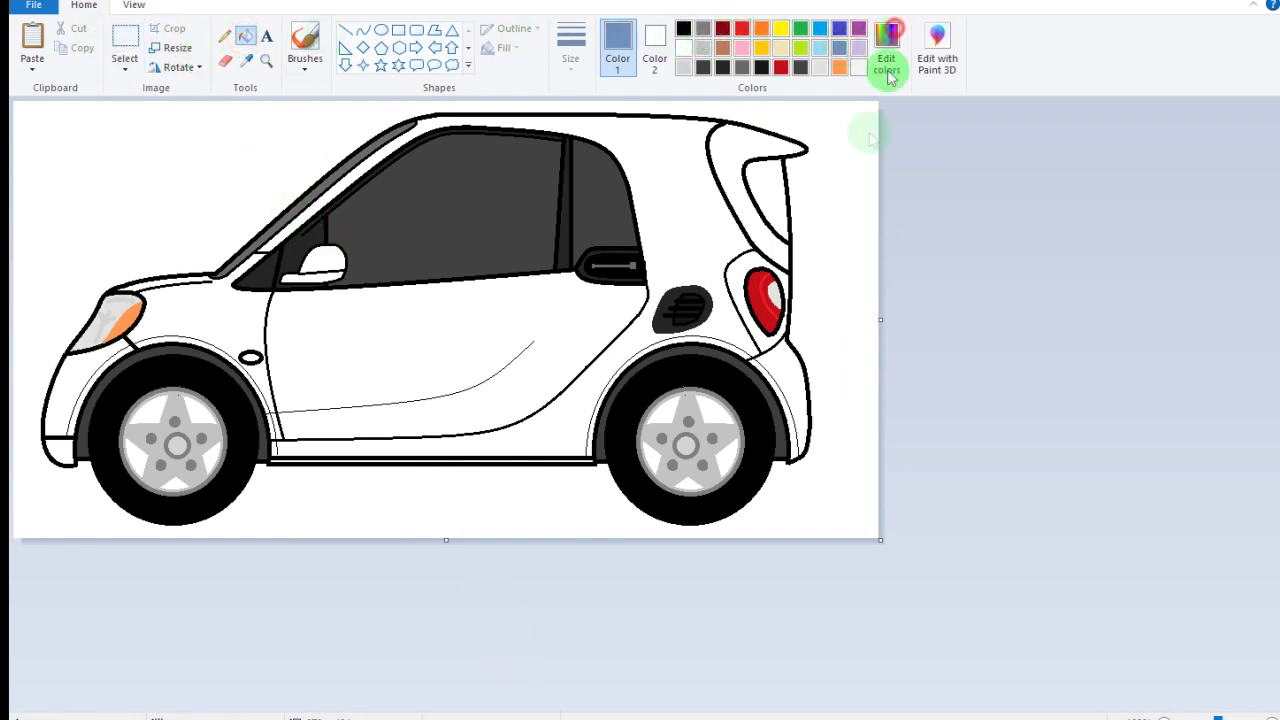
pyautogui.click(830, 338)
pyautogui.moveTo(838, 347); pyautogui.dragTo(840, 341)
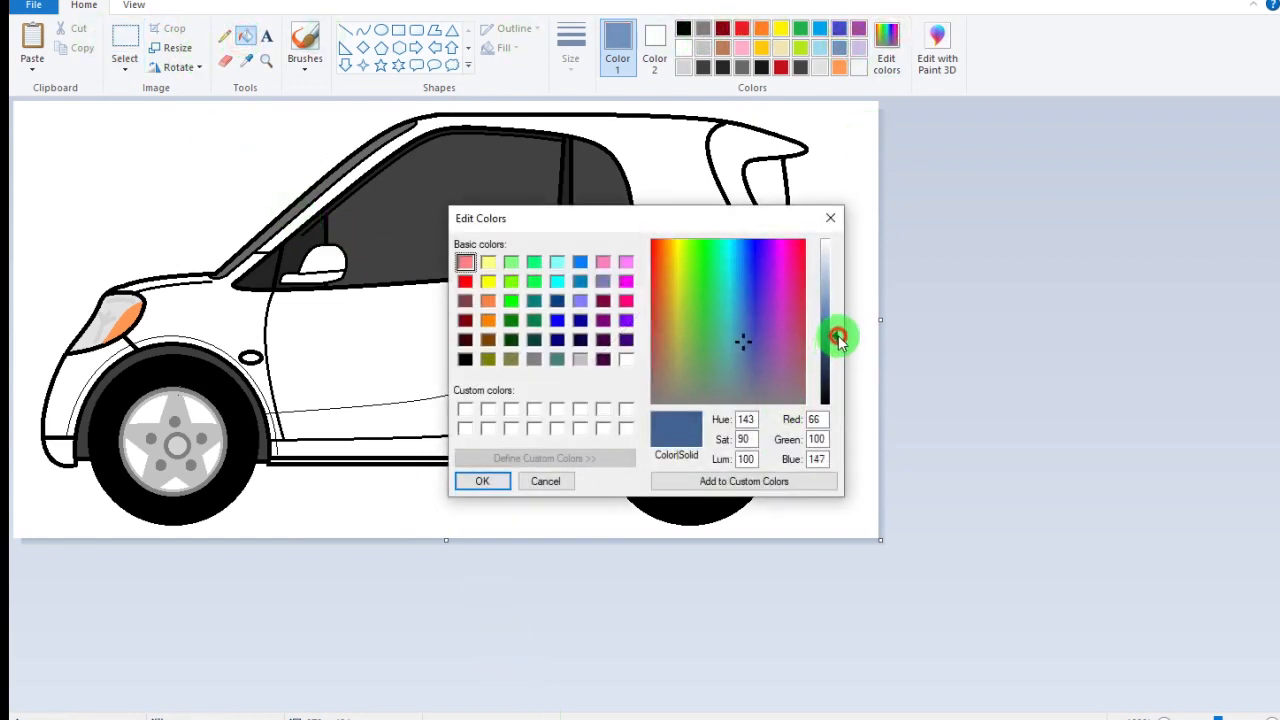
pyautogui.click(480, 480)
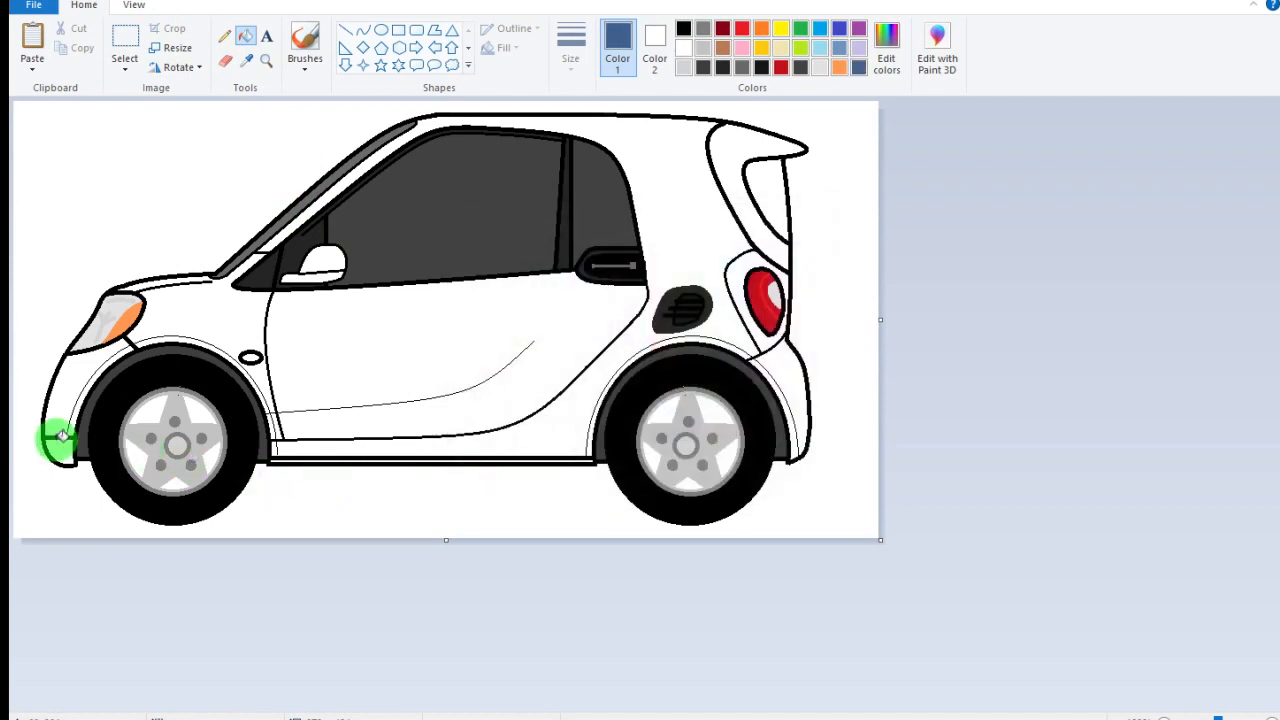
pyautogui.click(66, 447)
pyautogui.click(400, 377)
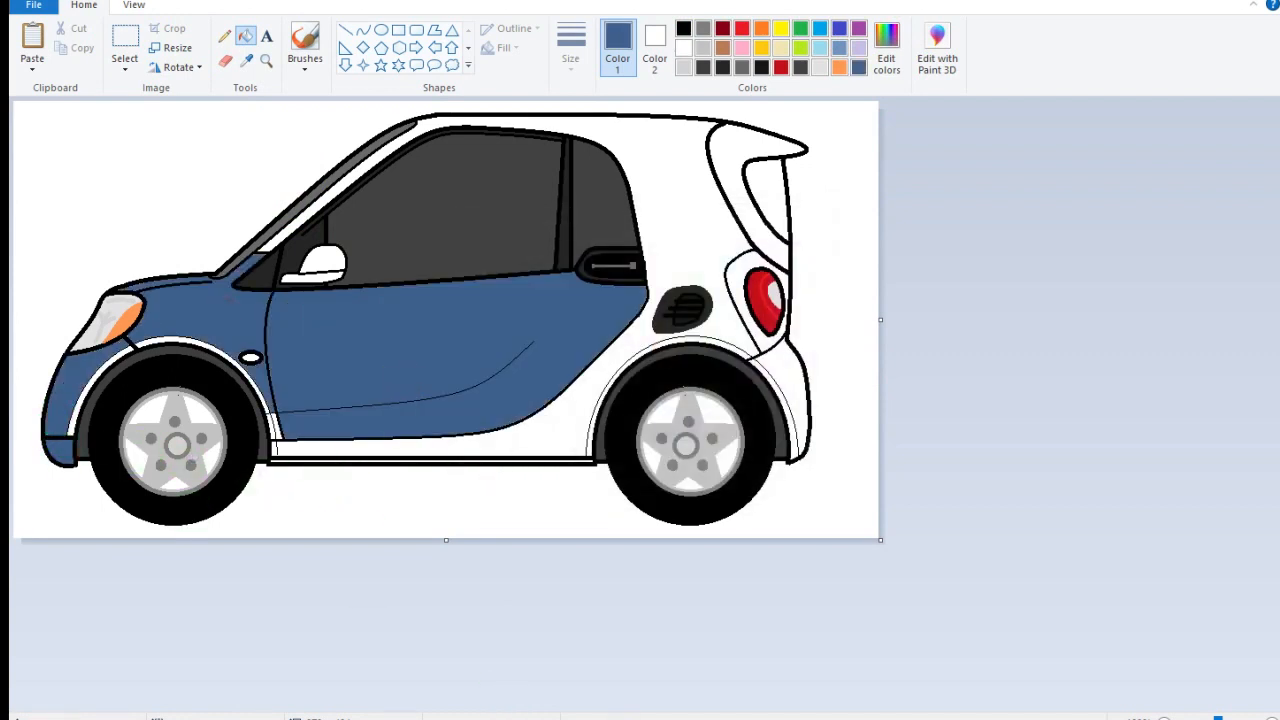
pyautogui.click(276, 424)
pyautogui.click(781, 385)
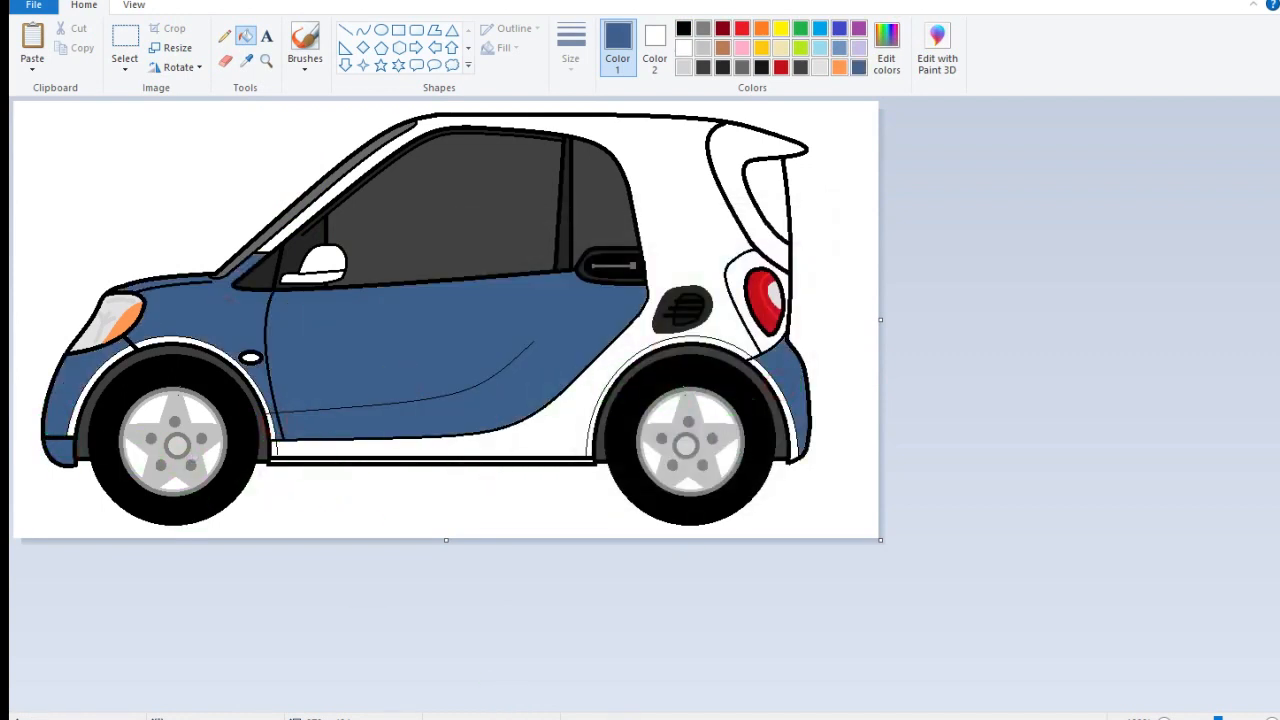
# - Mix a darker blue (RGB 43, 64, 94) and fill the narrow strip around the front wheel arch with it
pyautogui.click(886, 40)
pyautogui.moveTo(832, 350); pyautogui.dragTo(834, 360)
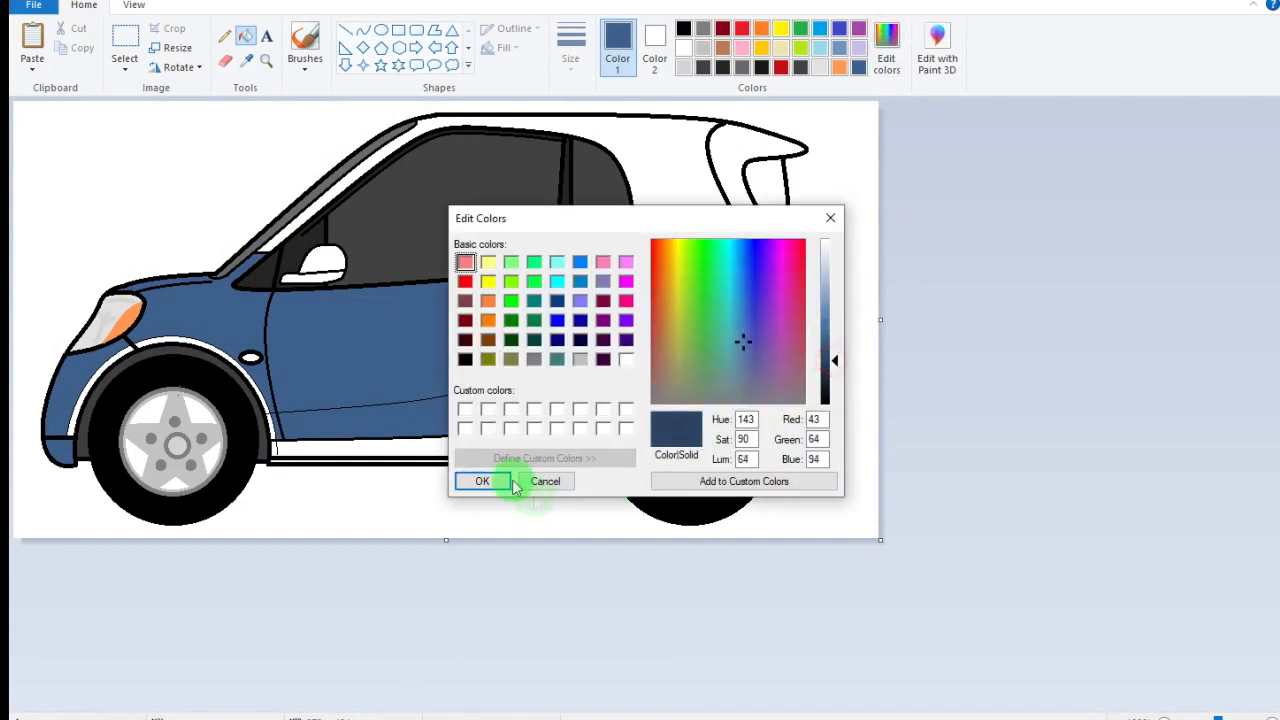
pyautogui.click(508, 481)
pyautogui.click(170, 337)
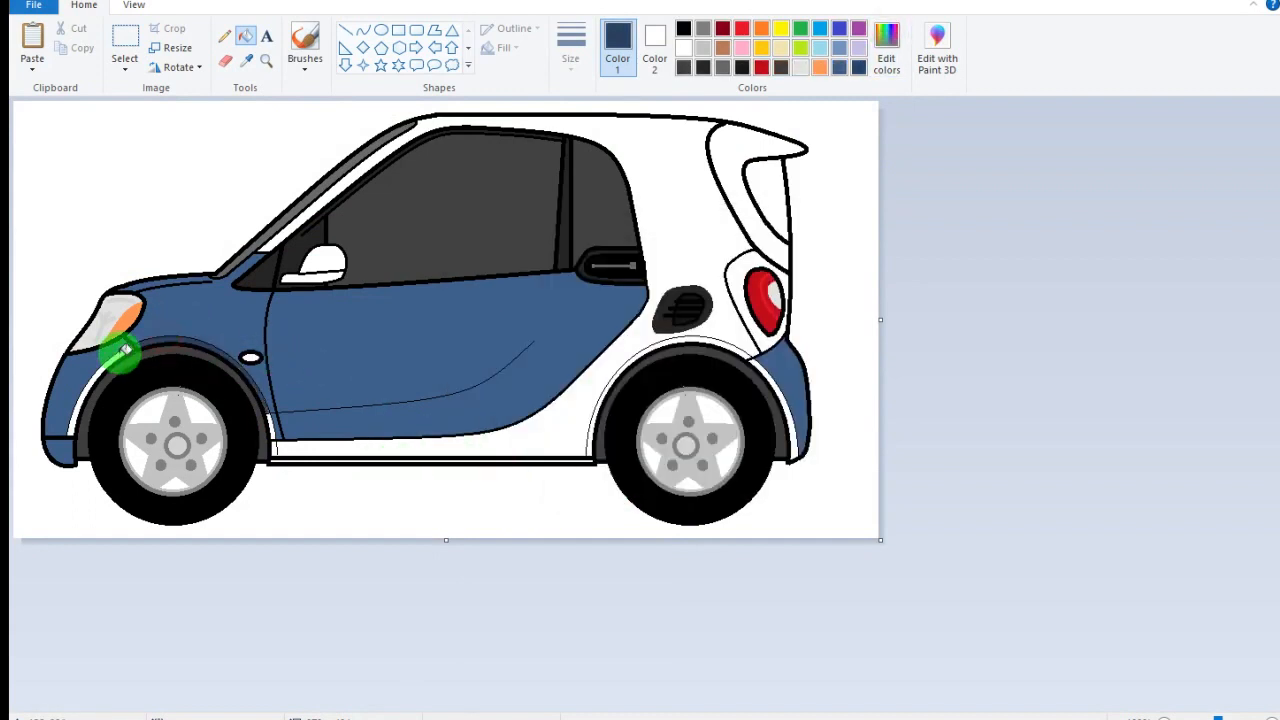
pyautogui.click(120, 351)
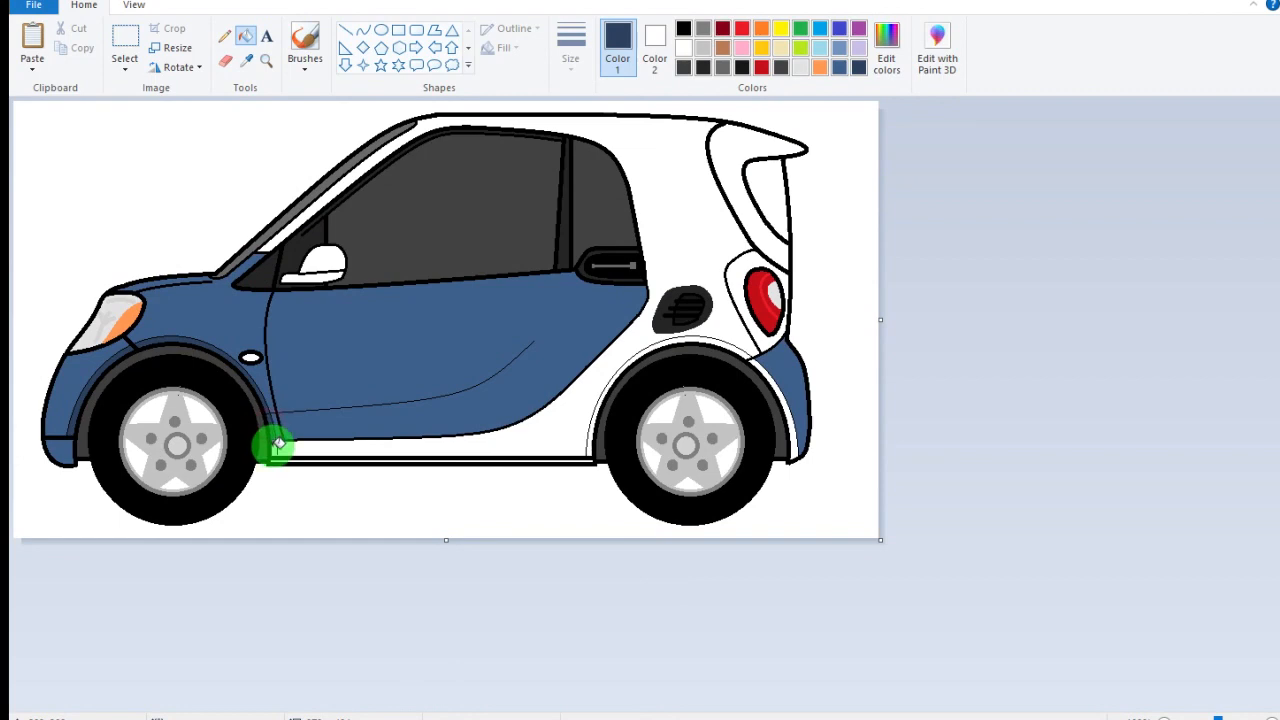
# - Close the gap at the lower rear end of the front wheel-arch strip with the Pencil and fill that end dark blue
pyautogui.click(276, 448)
pyautogui.hotkey('ctrl', 'z')
pyautogui.scroll(3, 536, 514)
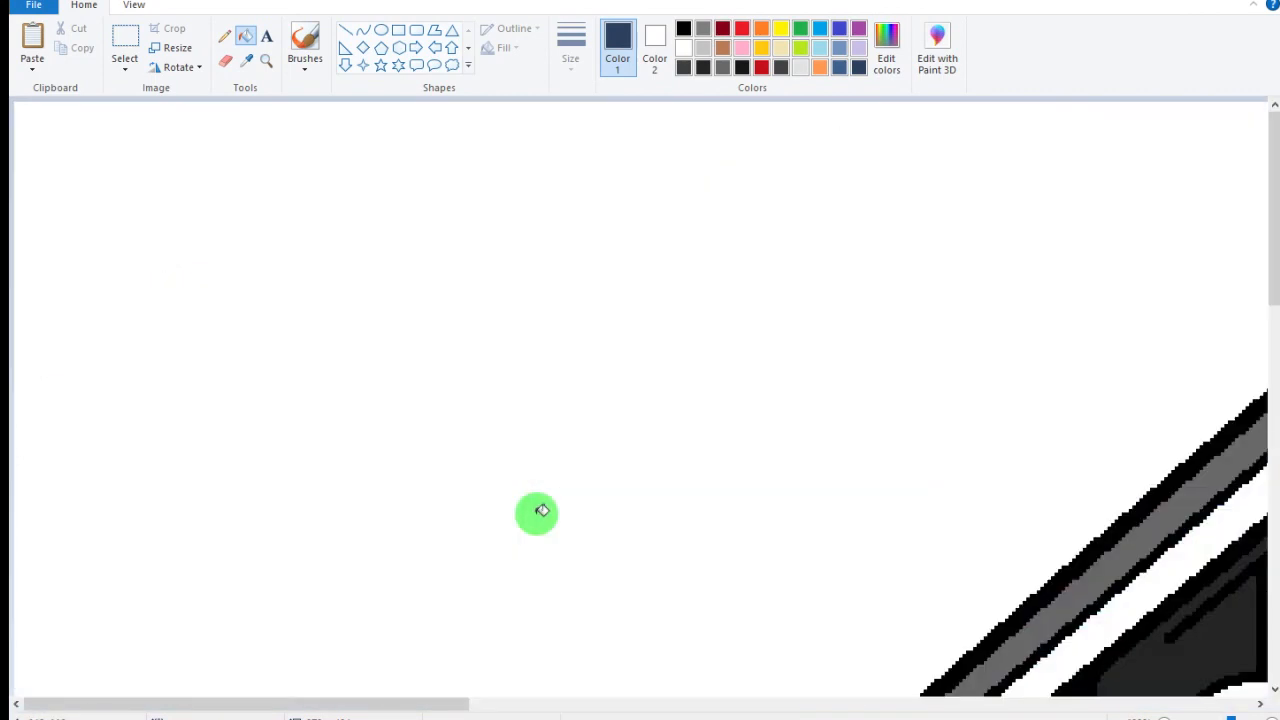
pyautogui.click(224, 35)
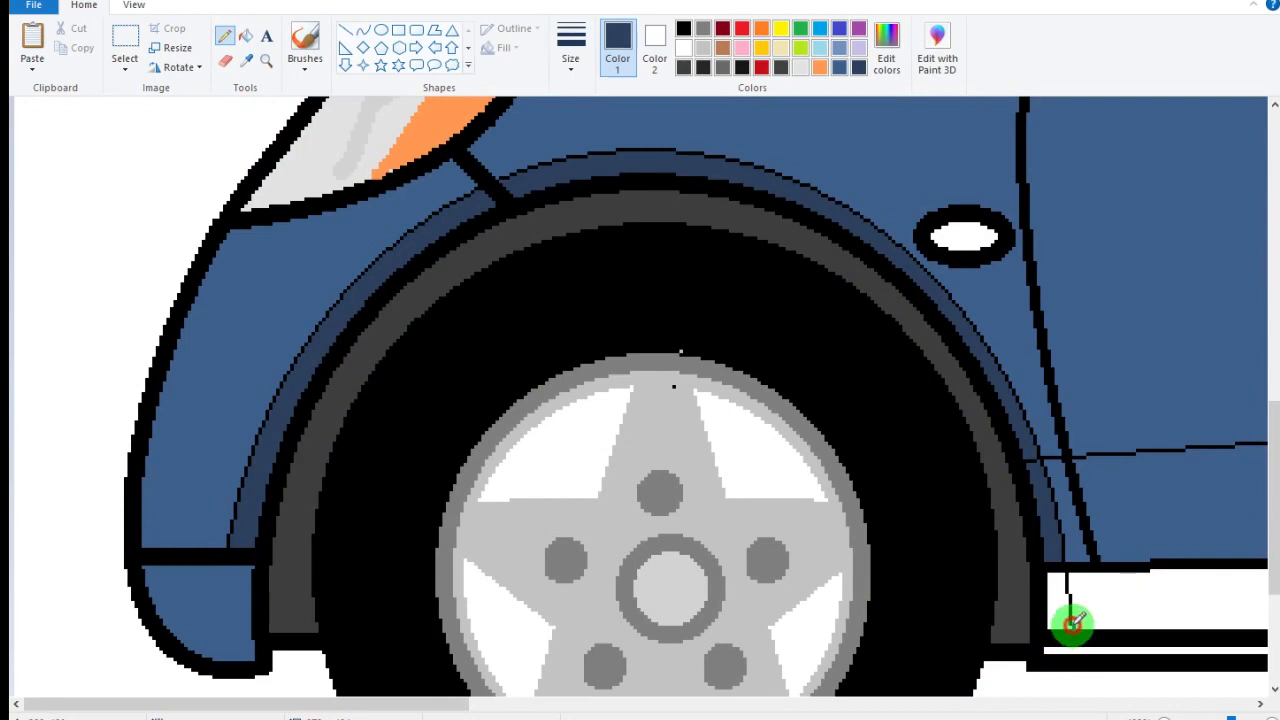
pyautogui.click(245, 35)
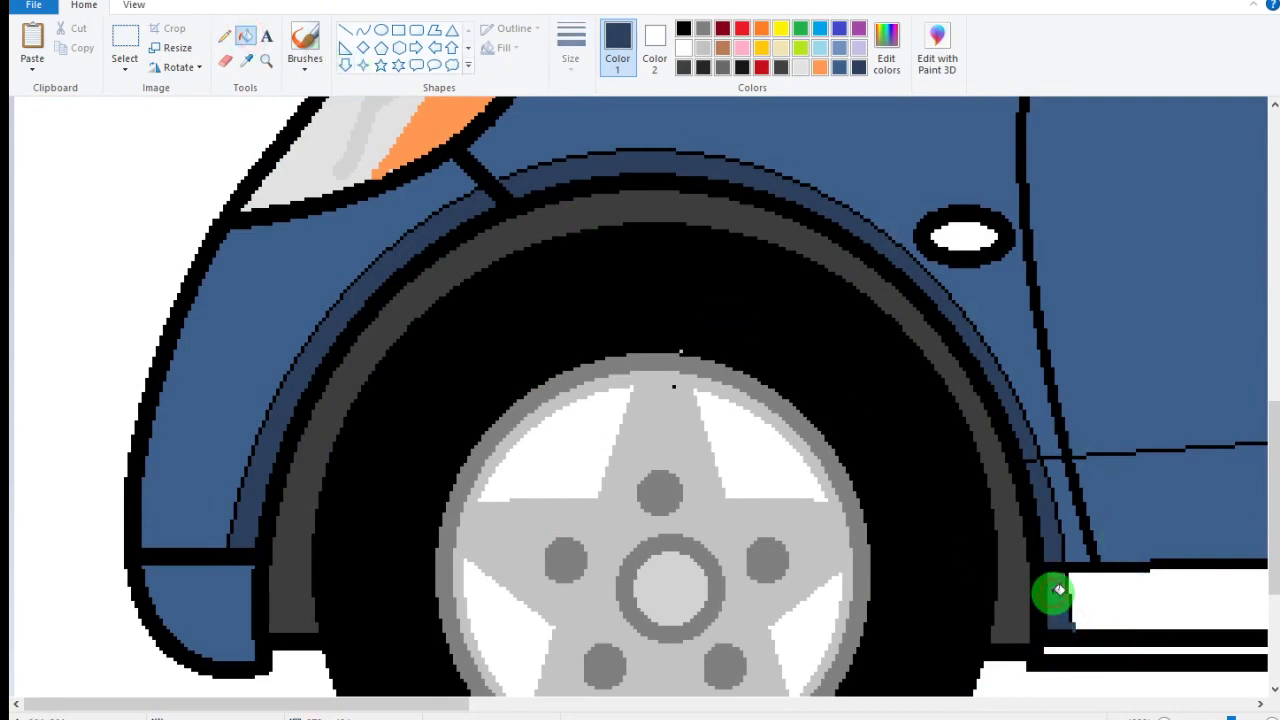
# - Fill both sections of the narrow strip around the rear wheel arch with the same dark blue
pyautogui.scroll(-2, 1059, 590)
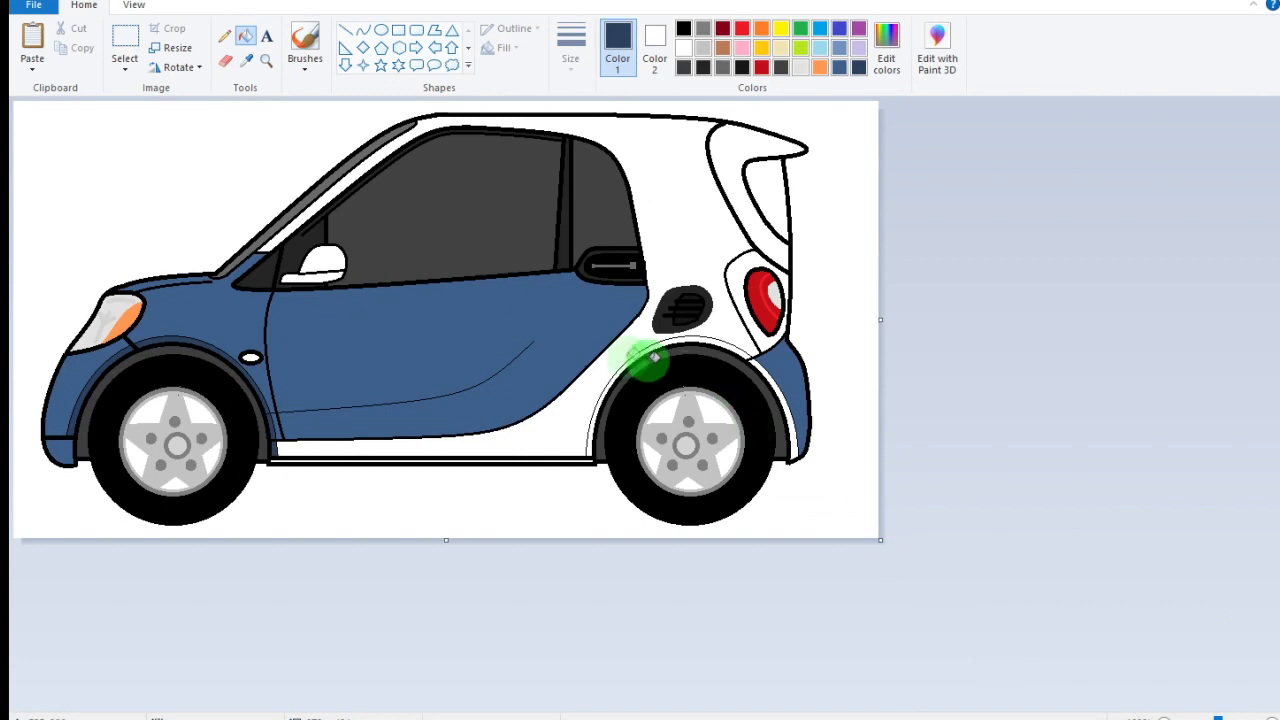
pyautogui.click(777, 386)
pyautogui.click(686, 350)
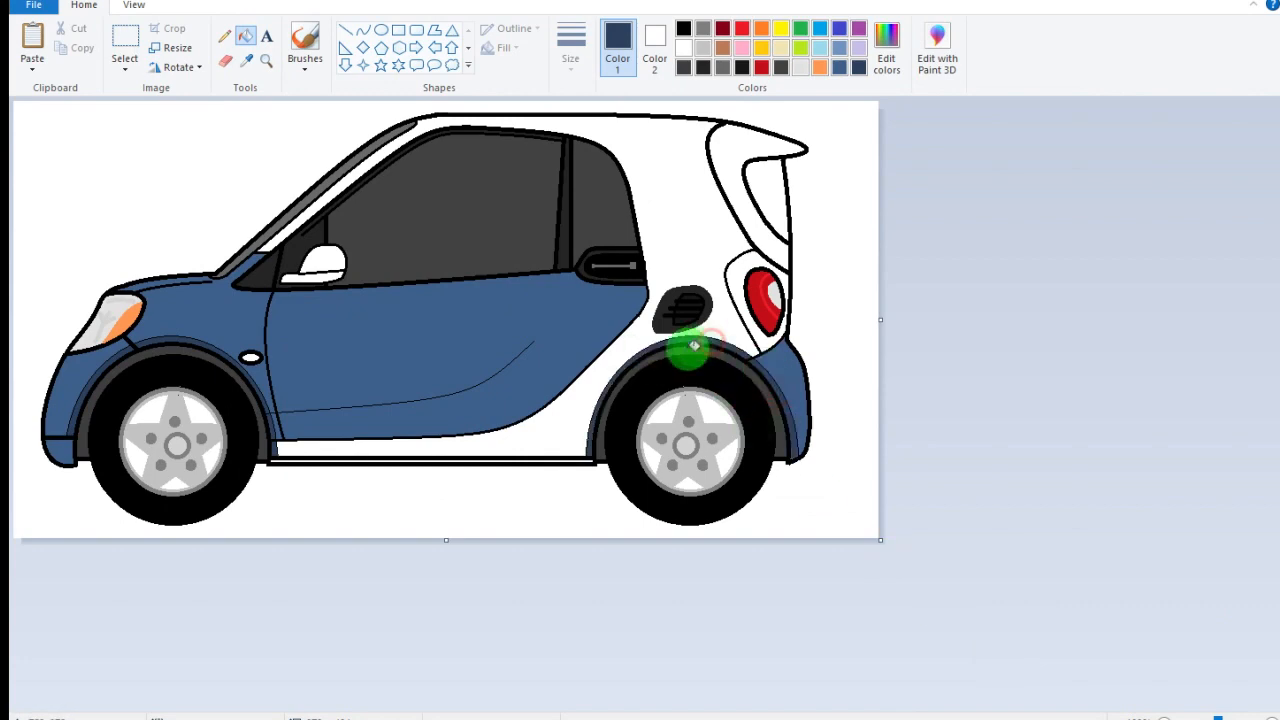
# - Fill the thin strip along the bottom of the side sill with the light grey from the palette
pyautogui.click(801, 66)
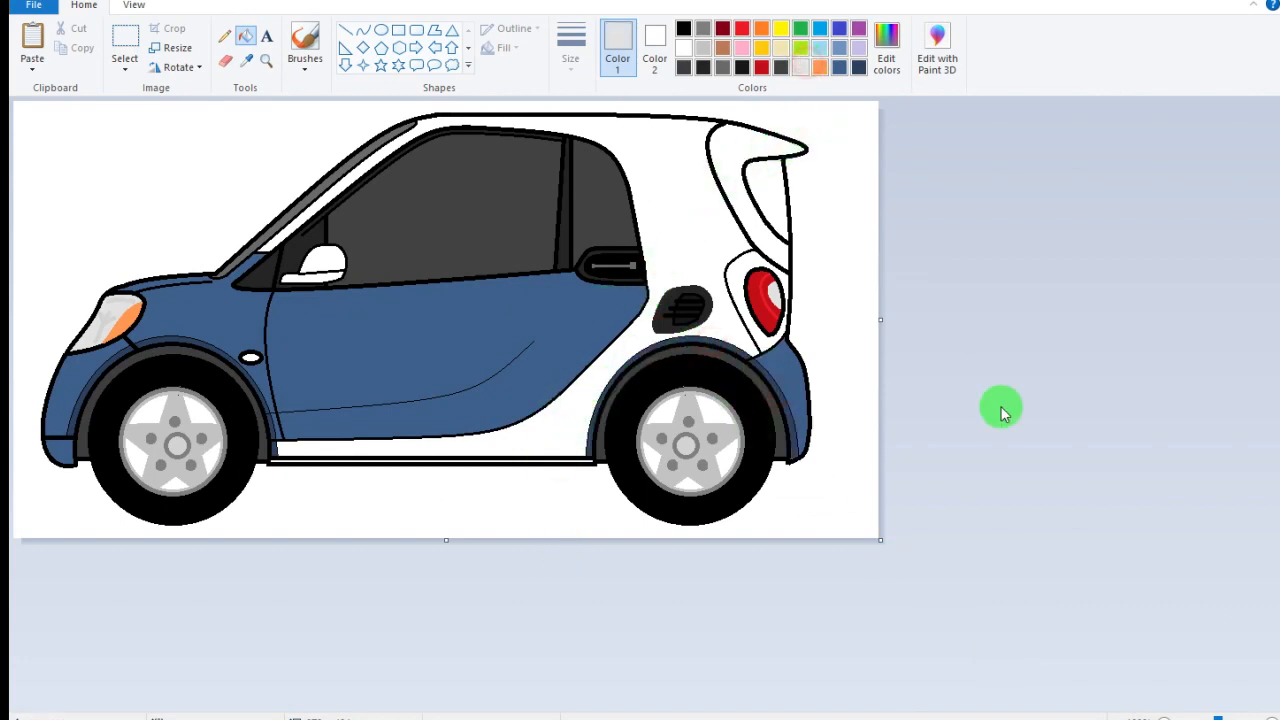
pyautogui.scroll(2, 1002, 414)
pyautogui.scroll(-5, 998, 440)
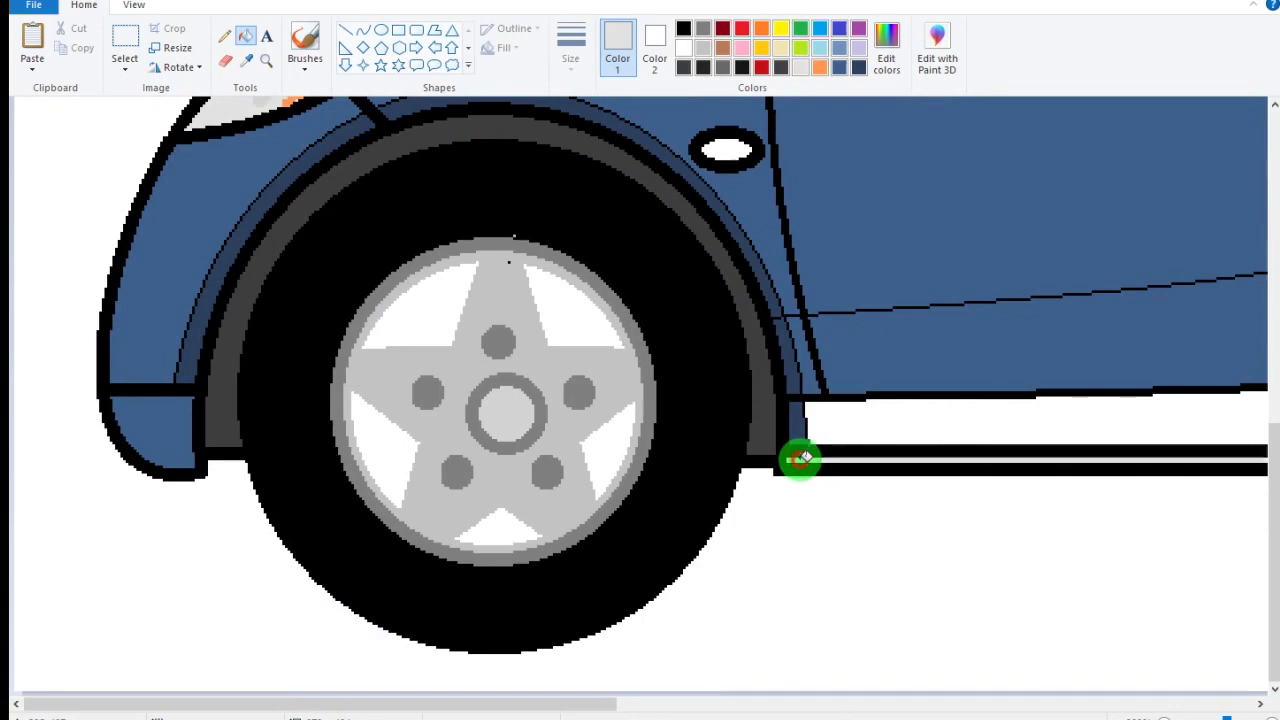
pyautogui.moveTo(583, 700); pyautogui.dragTo(1074, 669)
pyautogui.scroll(-2, 960, 463)
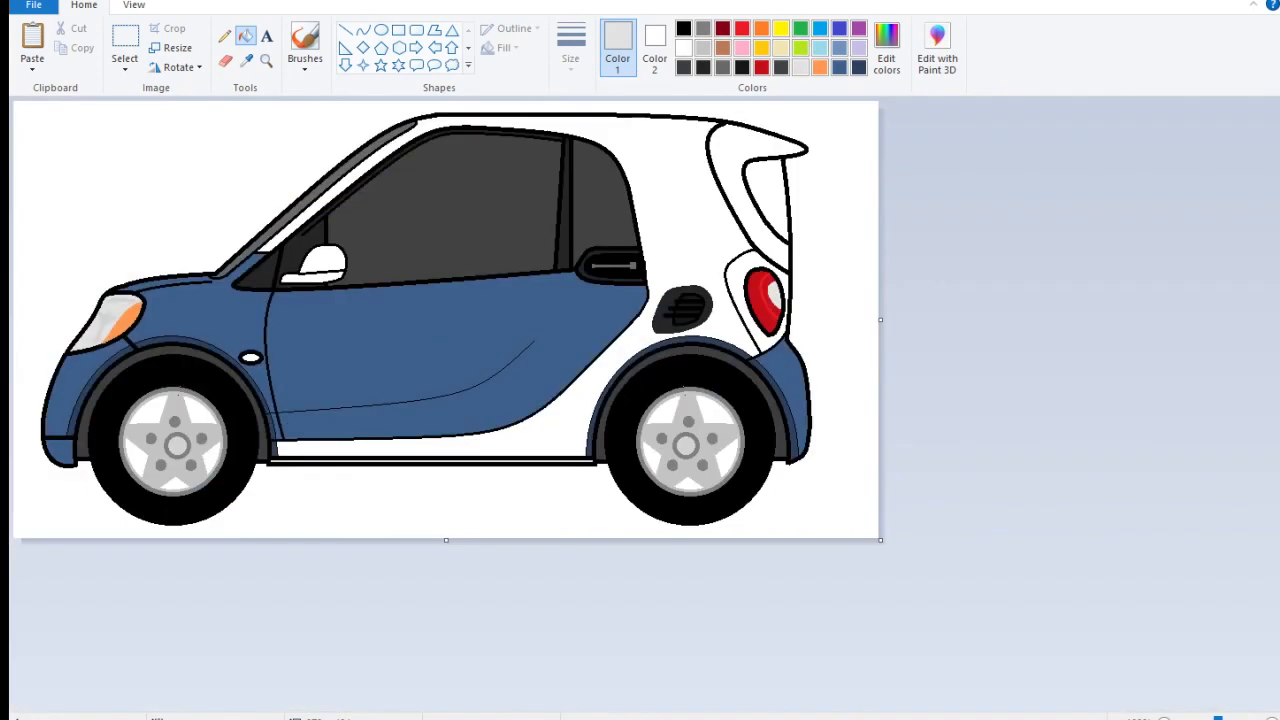
# - Mix a slightly darker light grey (RGB 201, 201, 201) and fill the sill and roof frame, the spoiler section and the tail light surround
pyautogui.click(886, 45)
pyautogui.moveTo(831, 263); pyautogui.dragTo(831, 272)
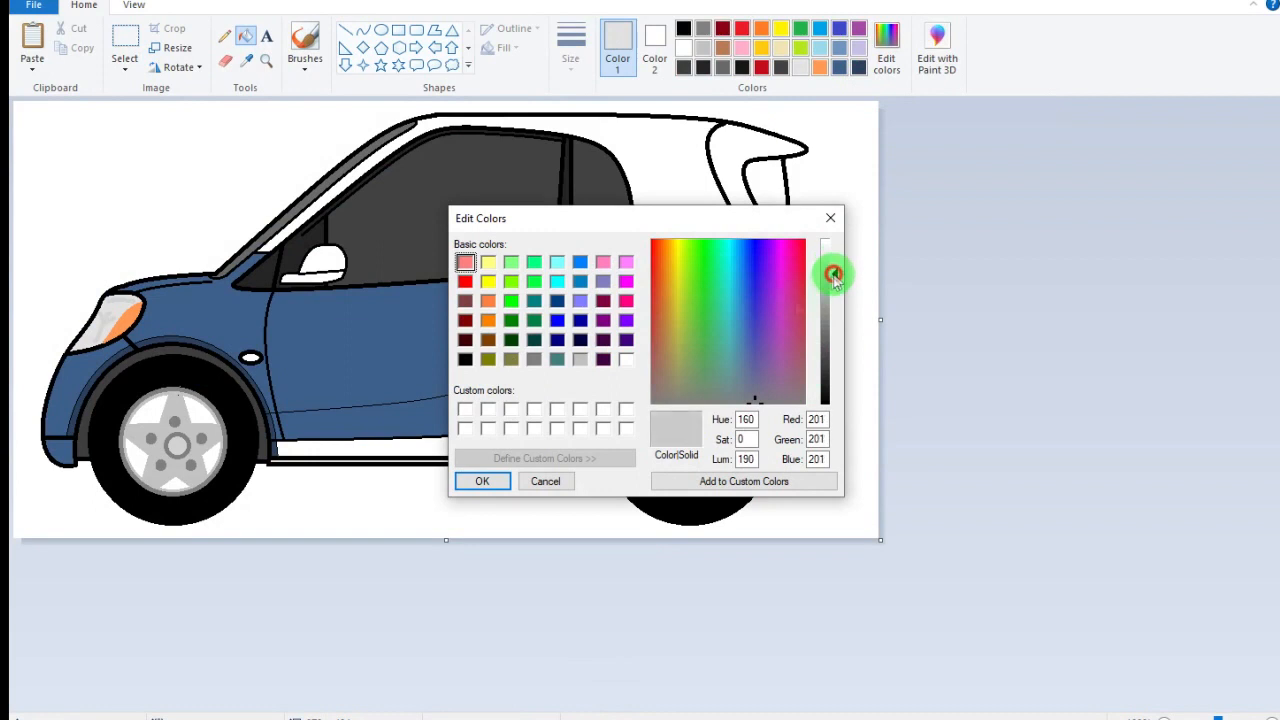
pyautogui.click(481, 482)
pyautogui.click(470, 443)
pyautogui.click(757, 186)
pyautogui.click(732, 288)
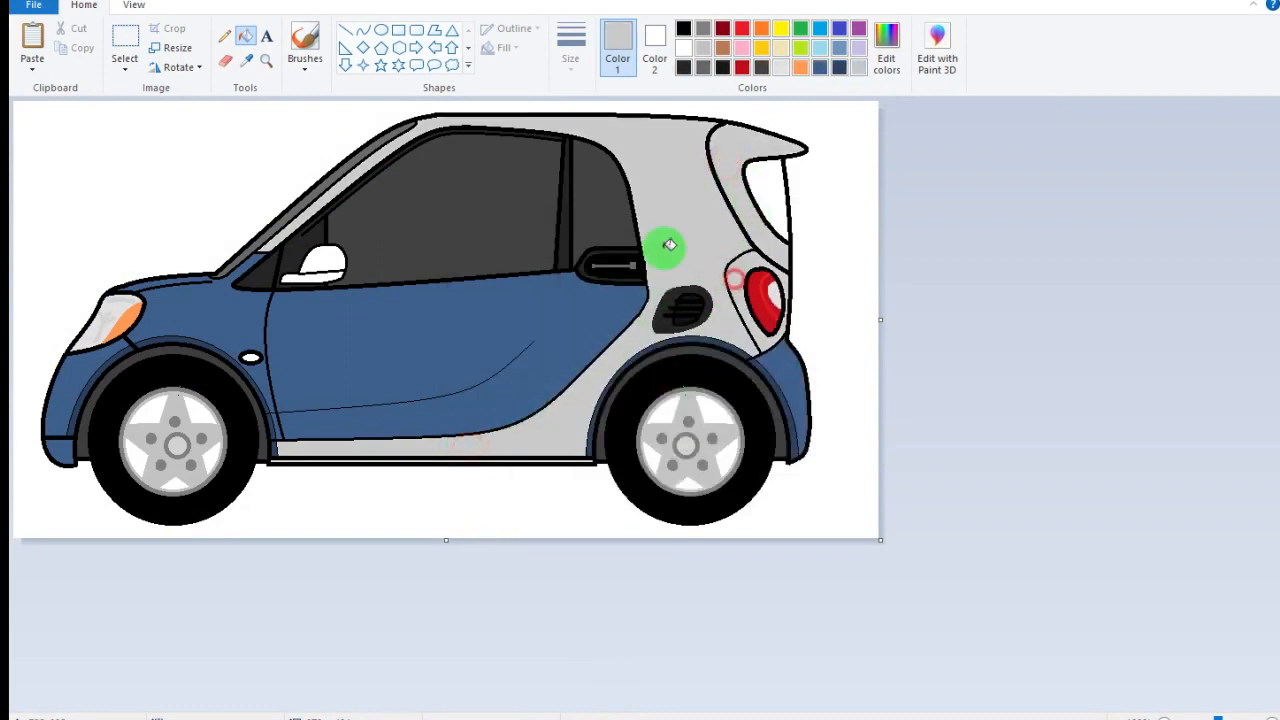
# - Fill the side mirror's base with dark grey, and fill the rear window with a newly mixed near-black shade
pyautogui.click(683, 67)
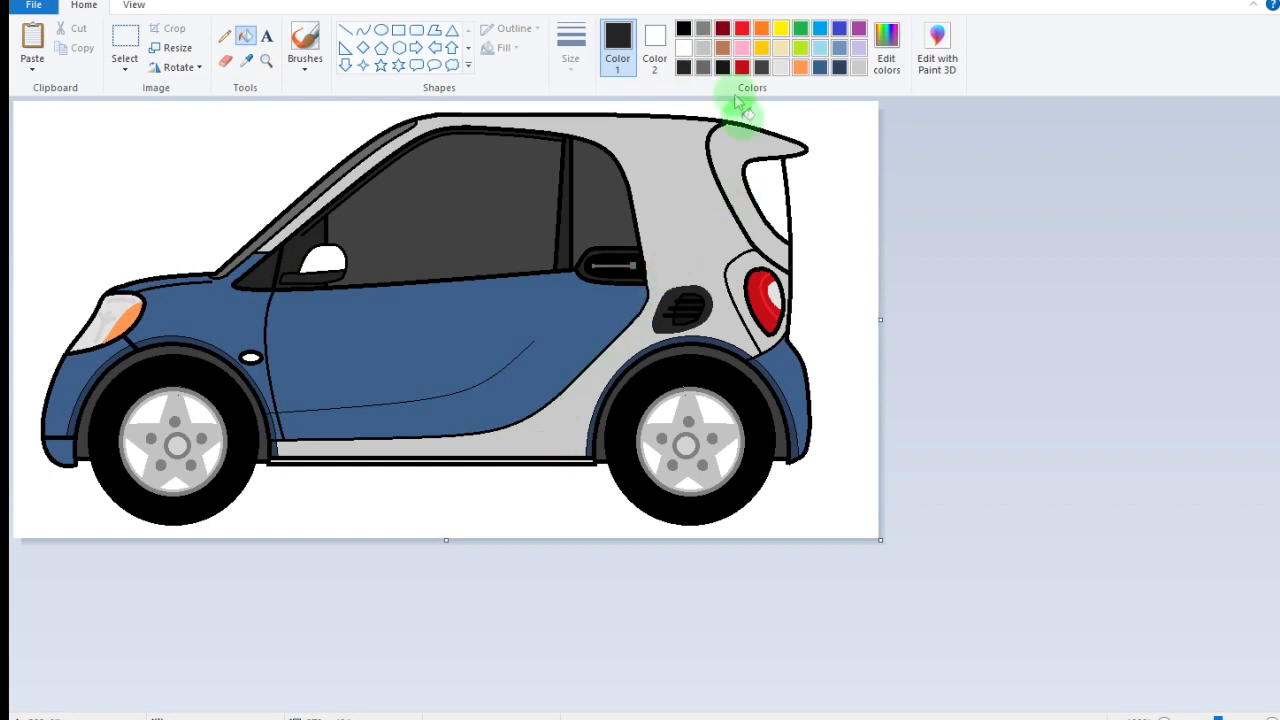
pyautogui.click(884, 46)
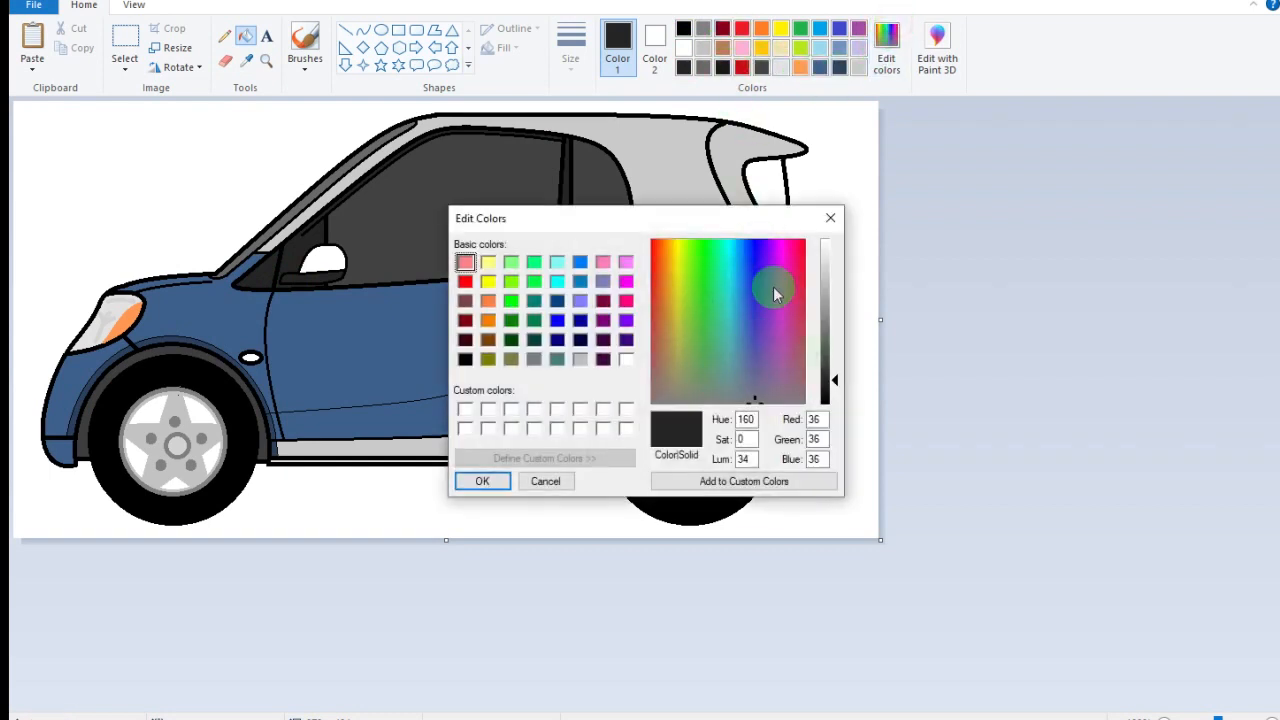
pyautogui.click(830, 387)
pyautogui.click(498, 480)
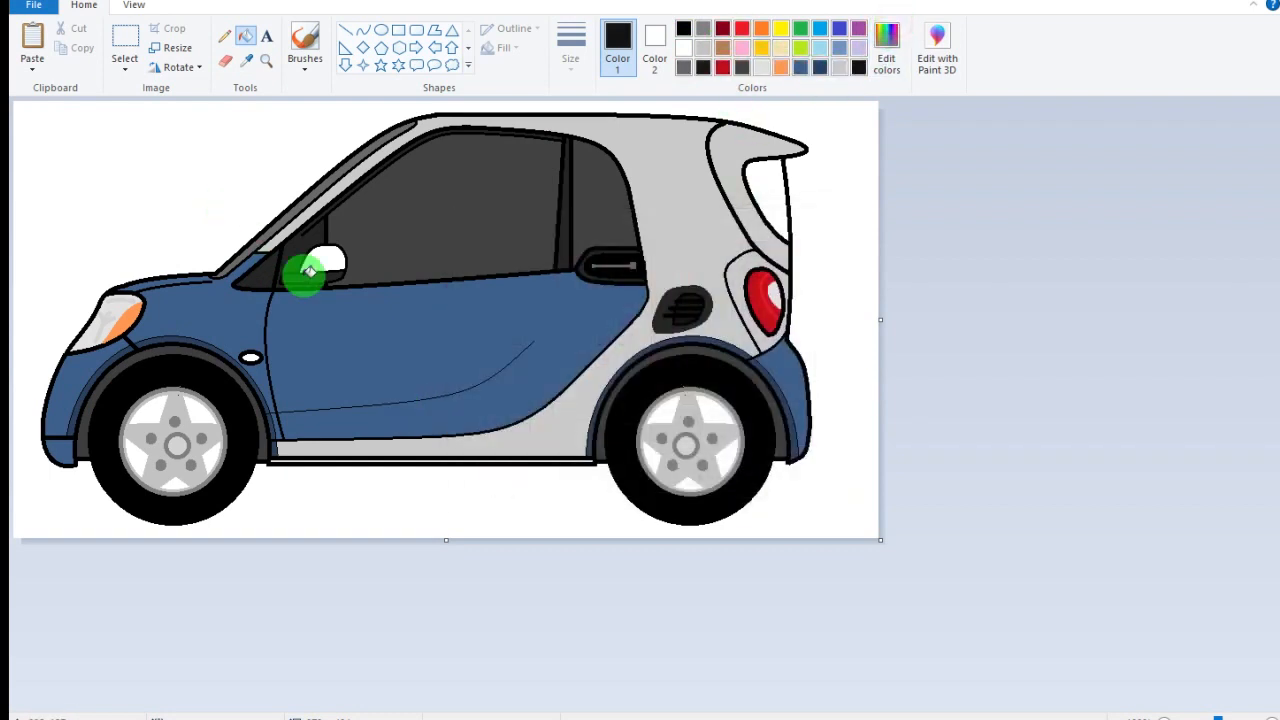
pyautogui.click(758, 178)
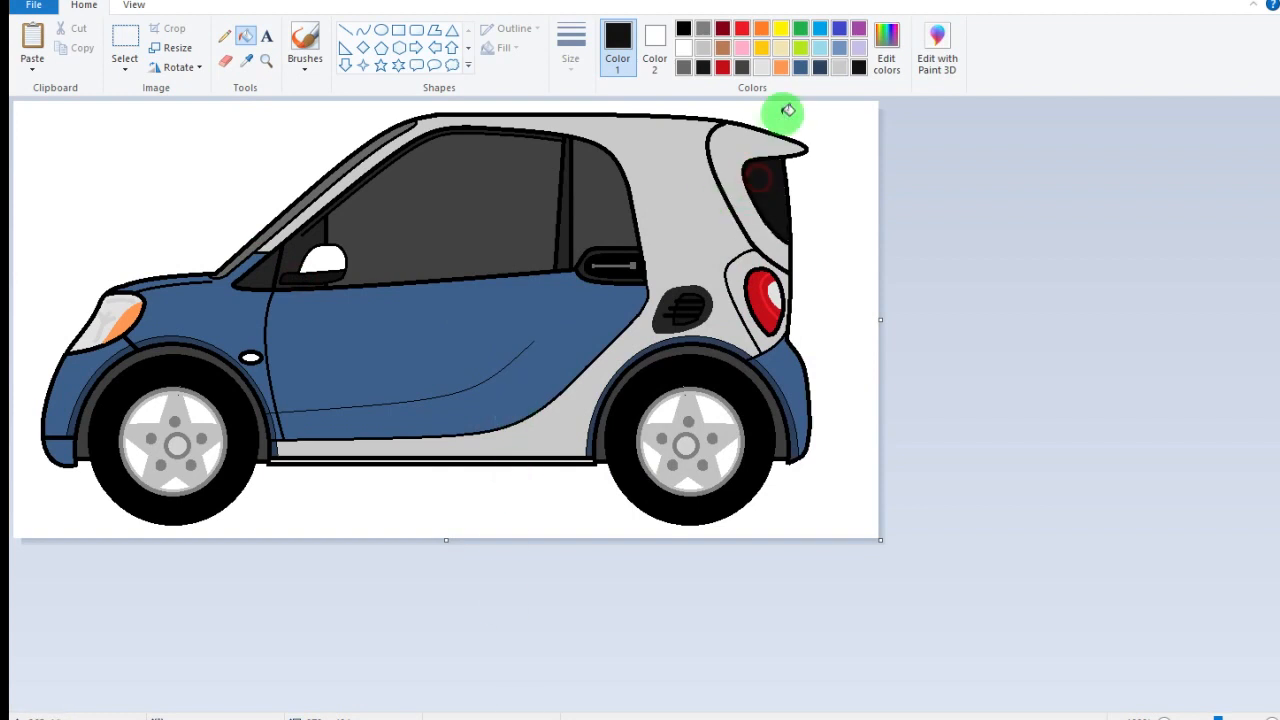
# - Fill the side mirror's upper housing with the dark blue used on the wheel-arch strips
pyautogui.click(819, 67)
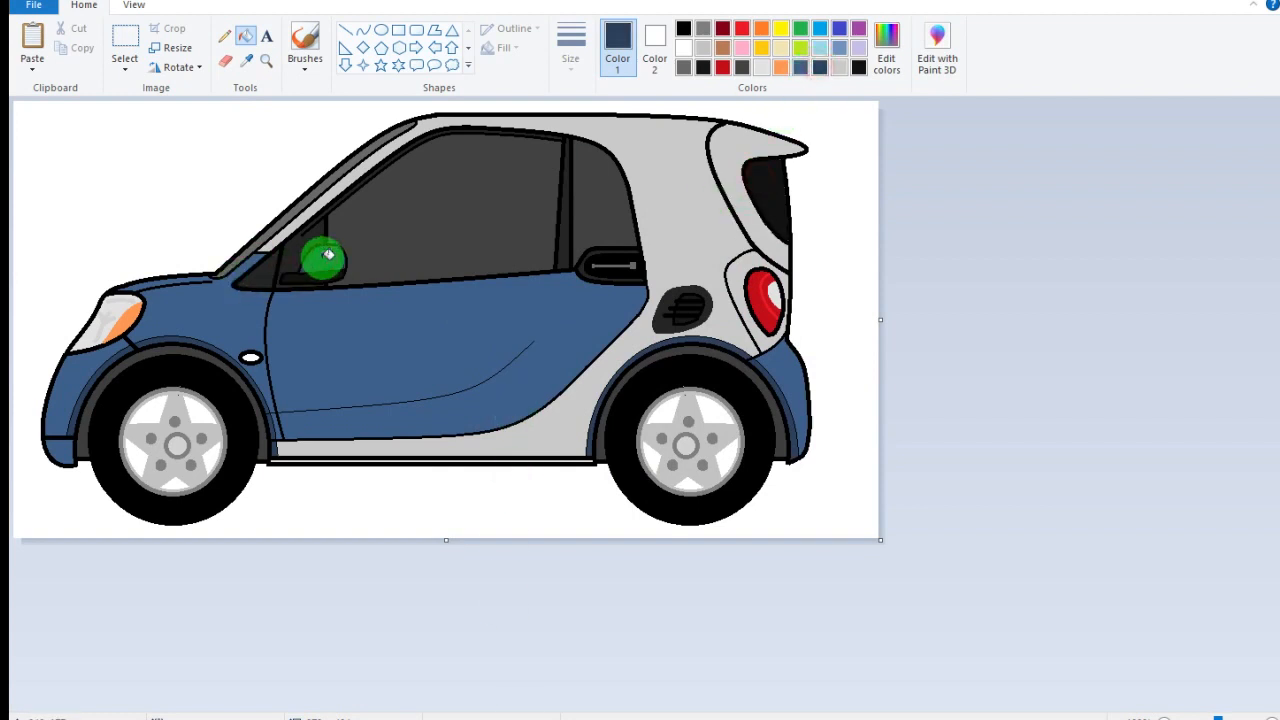